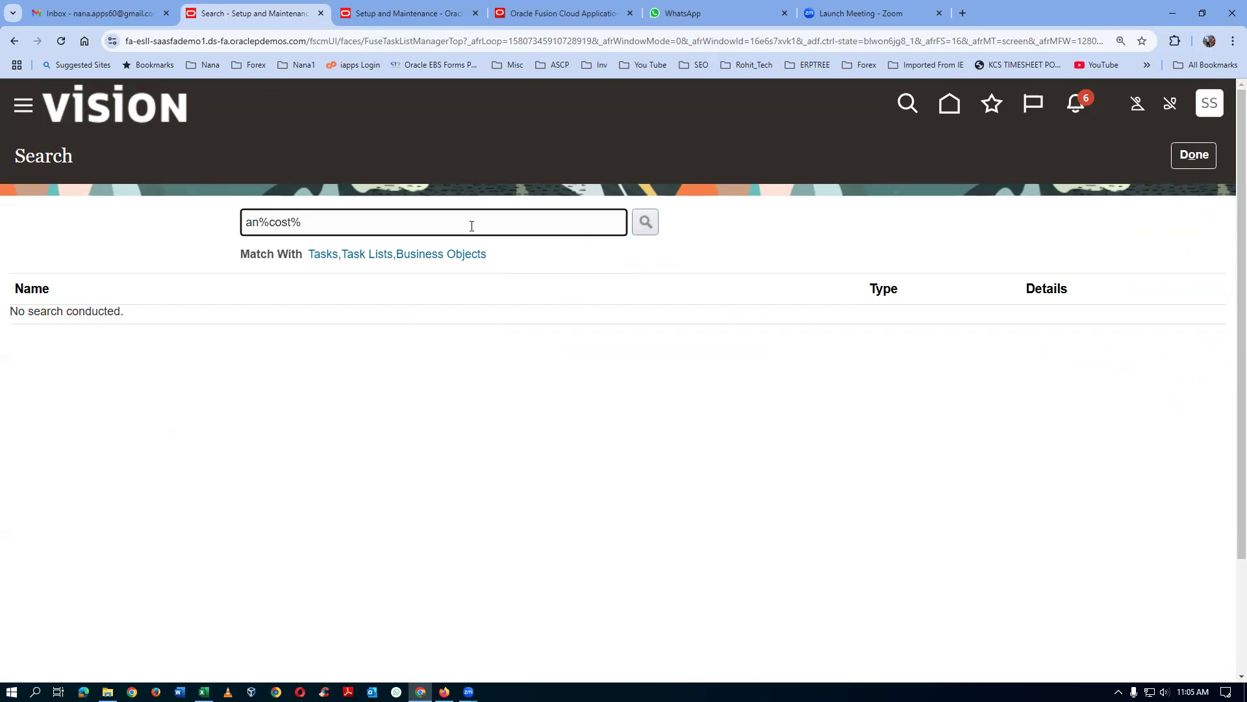
Step: Search the setup tasks for an%cost%pro%, open Manage Cost Profiles and review the existing cost profiles
text(%)
key(Return)
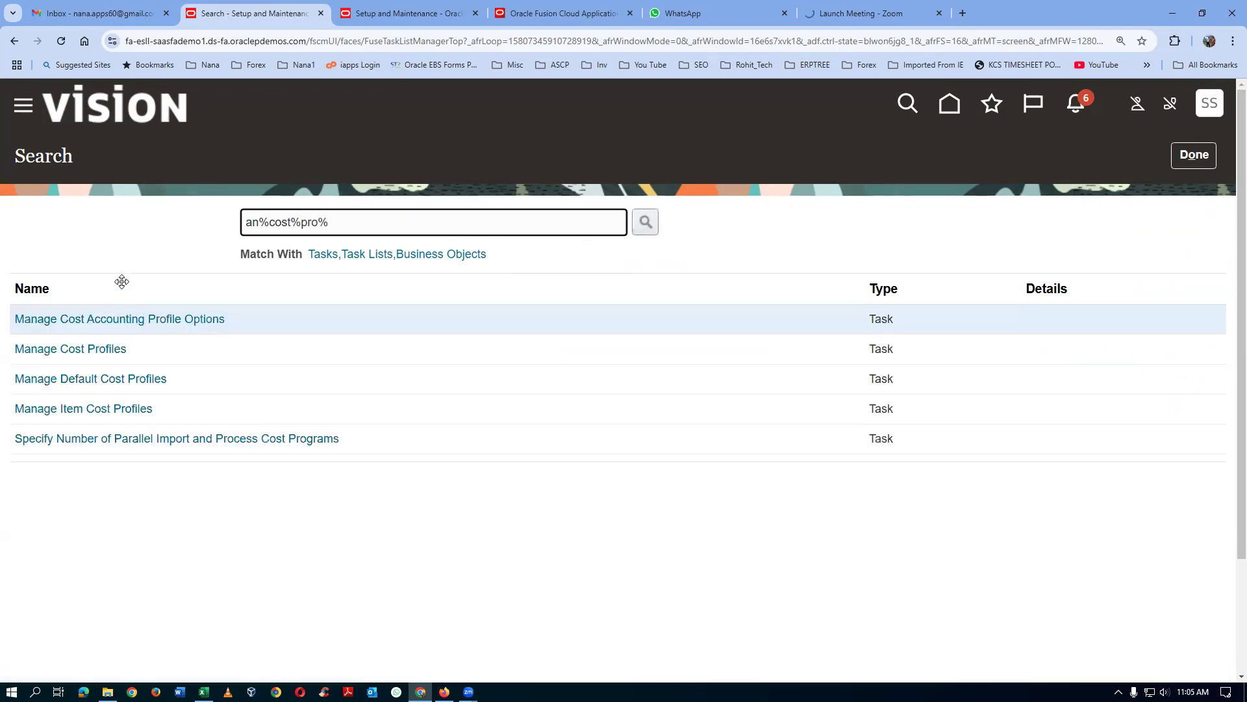
click(93, 350)
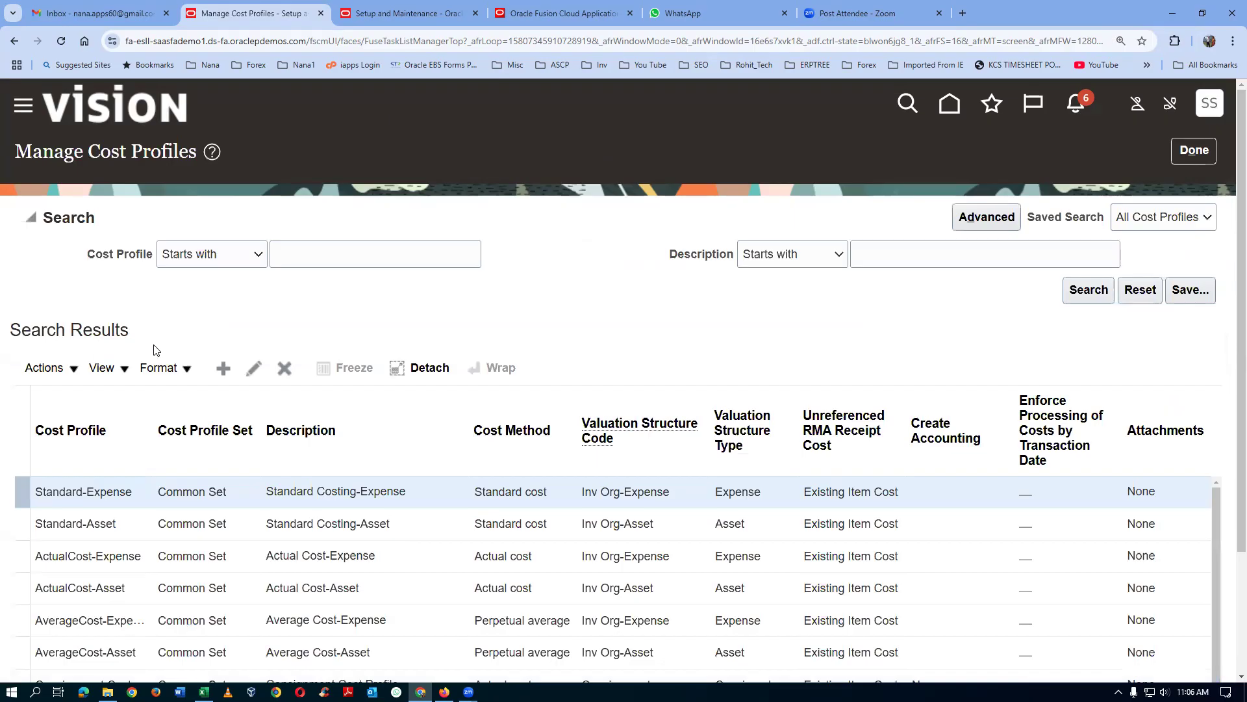
scroll(275, 311, down, 2)
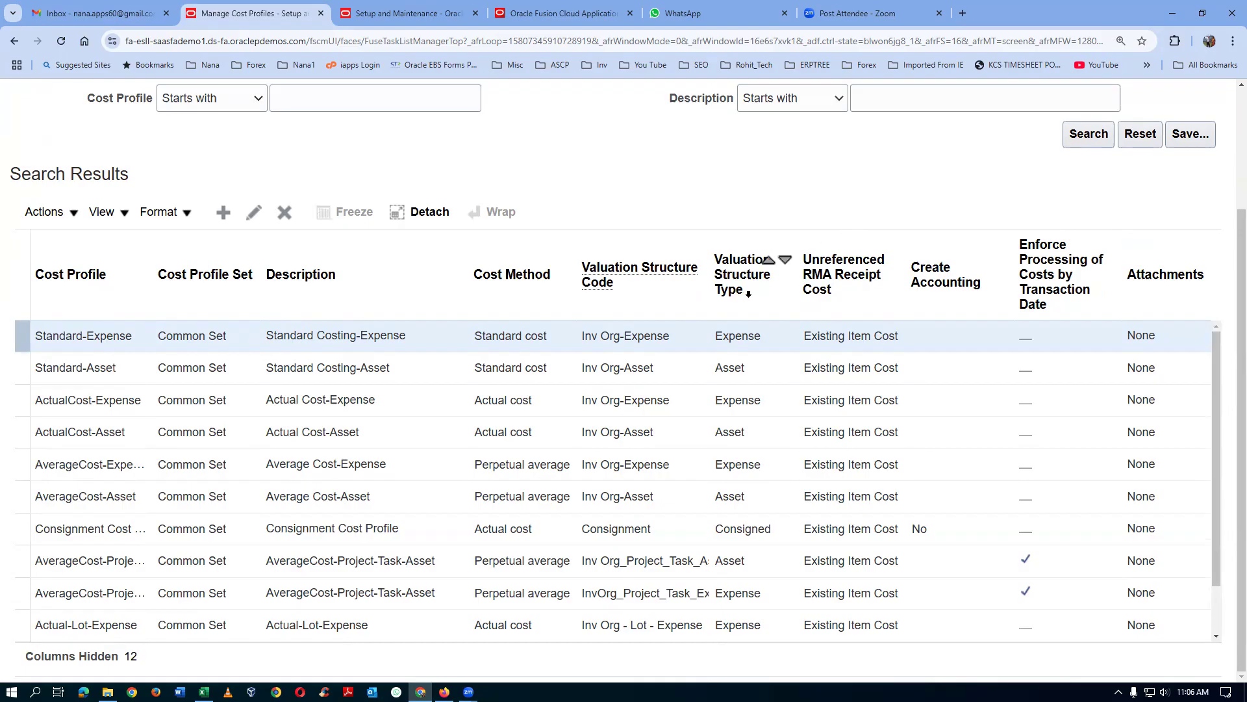
scroll(748, 293, up, 2)
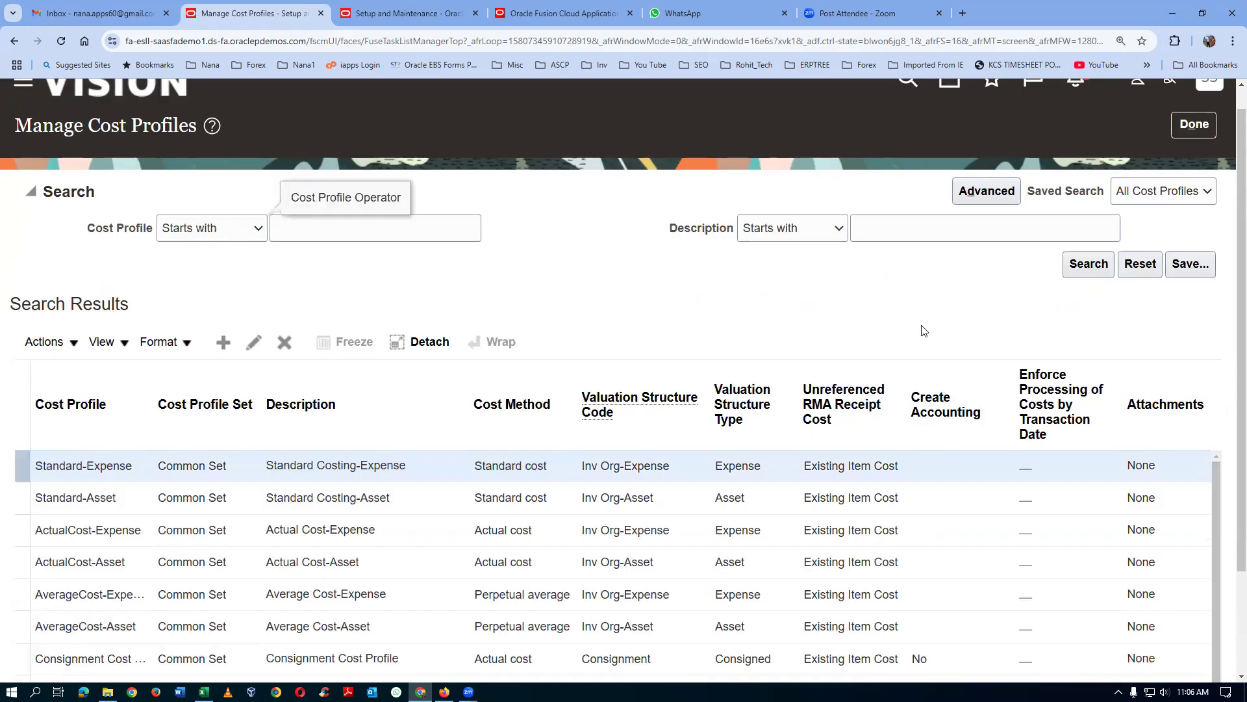
Step: Close the cost profiles list, open the Manage Default Cost Profiles task and review its entries
click(1194, 126)
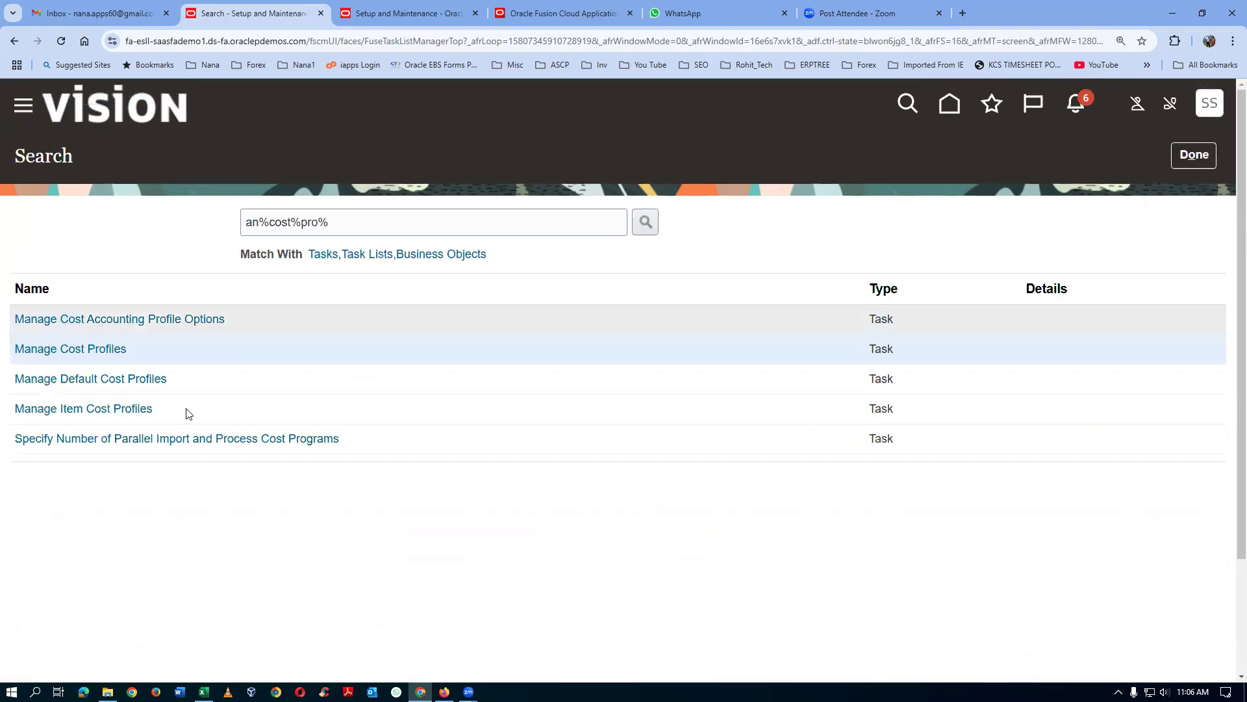
click(75, 377)
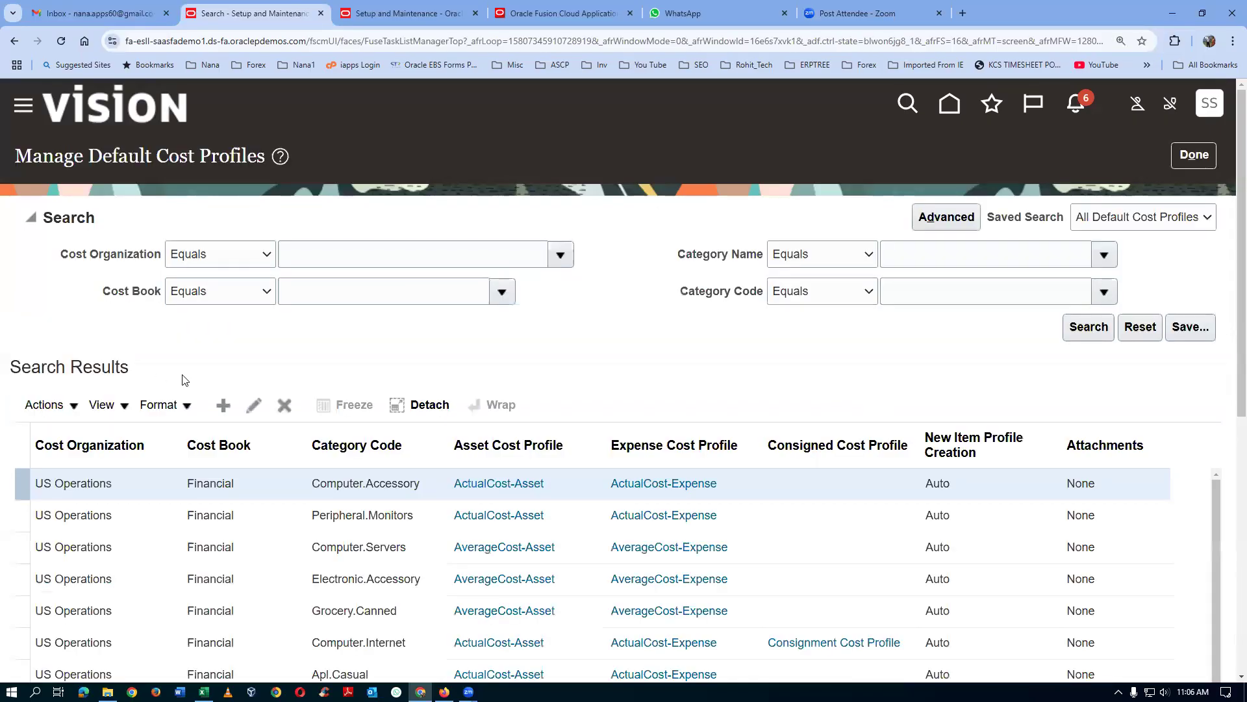
scroll(233, 367, down, 2)
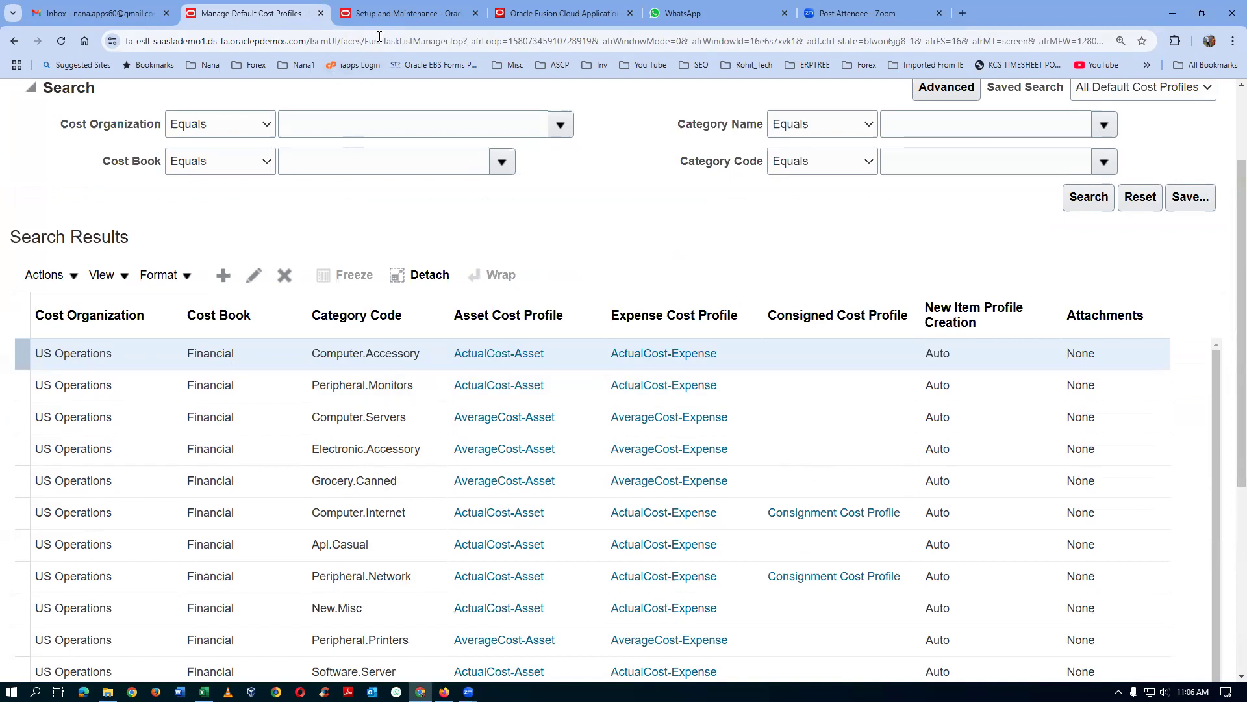
Step: In the other Setup and Maintenance browser tab, search the tasks for man%valua%unit% and open Manage Valuation Units
click(392, 20)
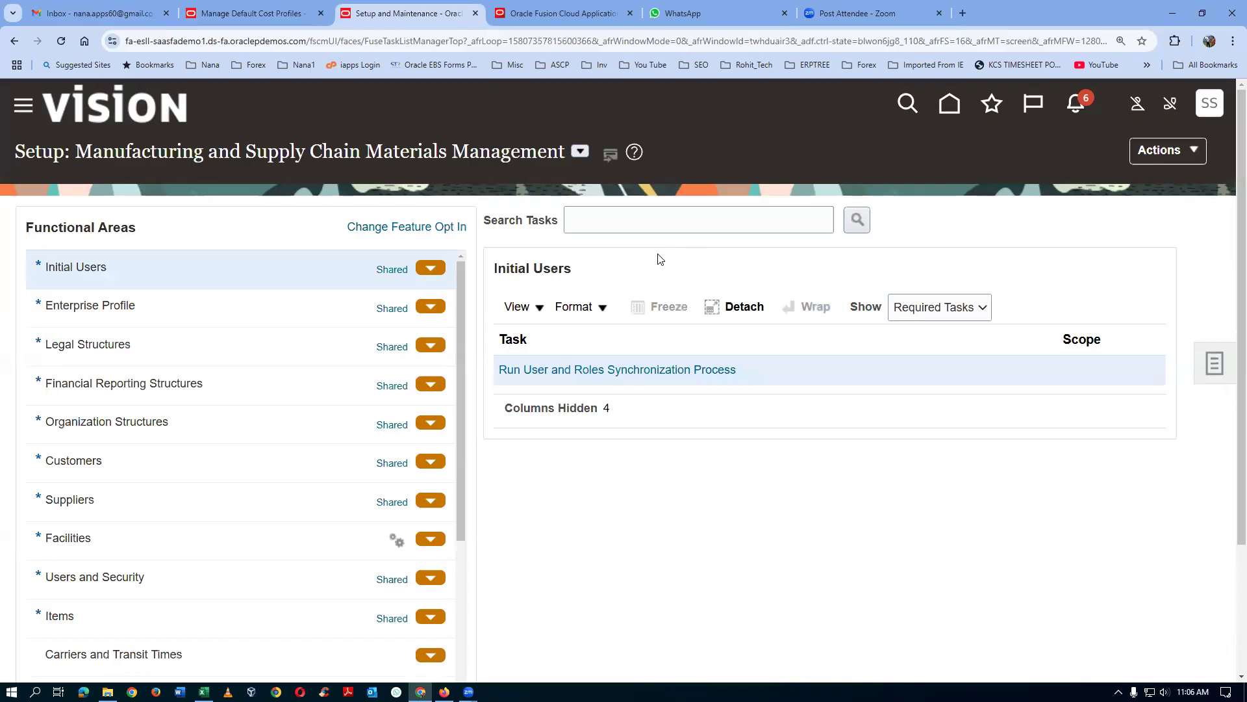
click(1209, 368)
click(1093, 428)
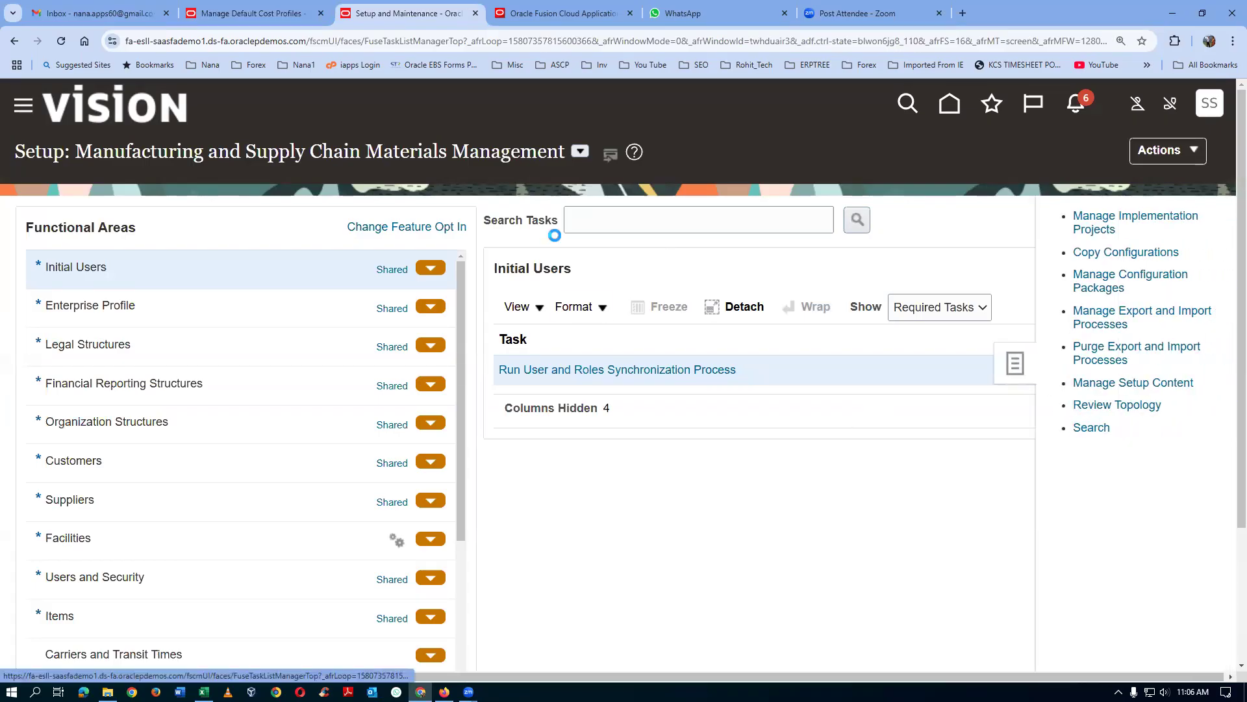
text(man%valua%unit%)
key(Return)
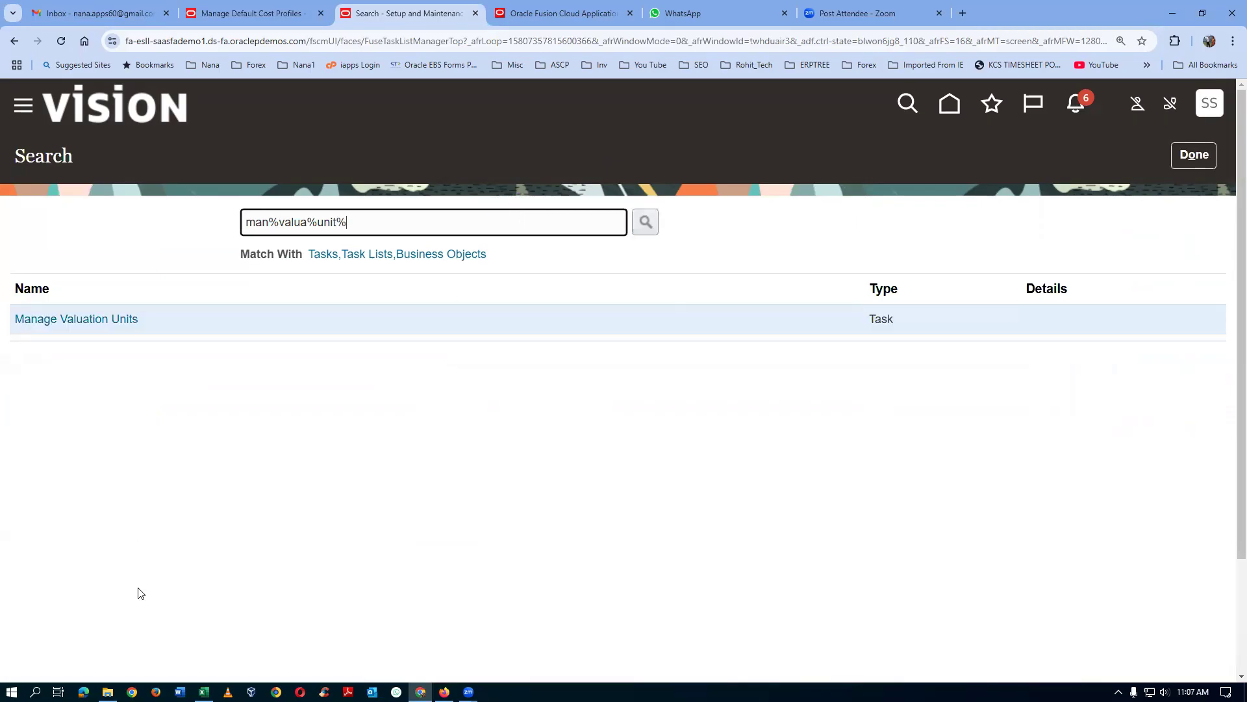
click(78, 320)
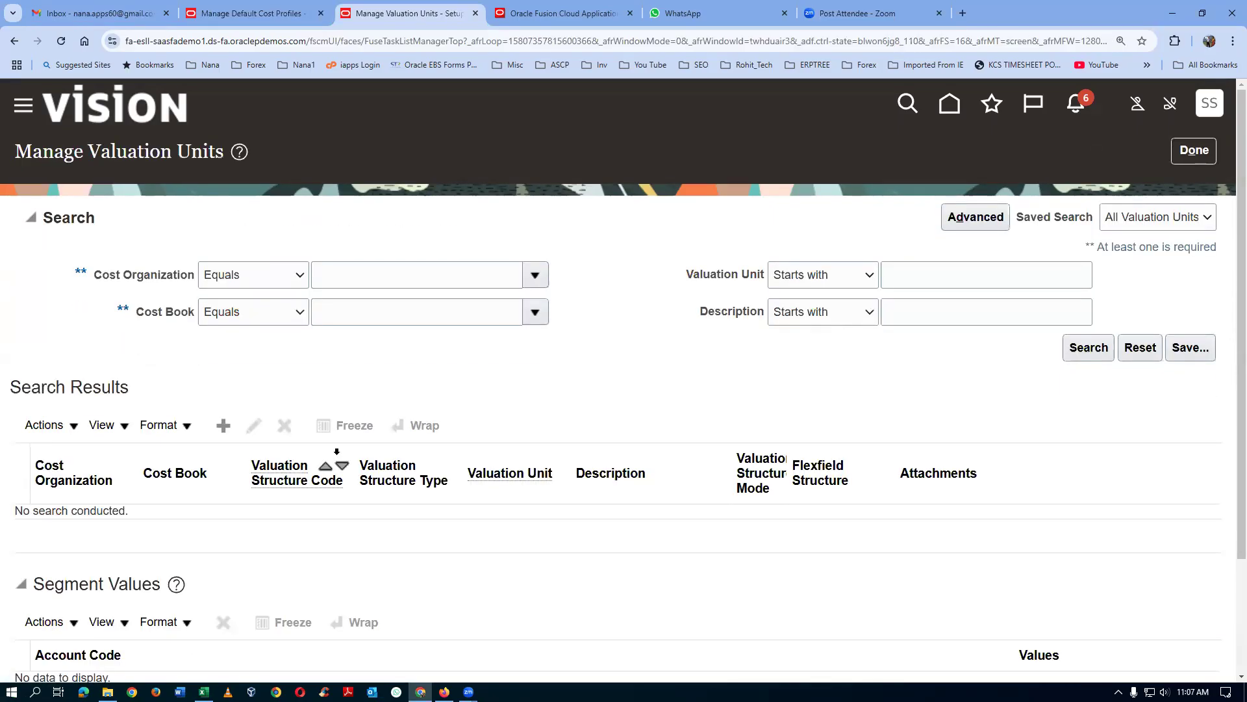
Step: Search for valuation units whose cost organization starts with operat and whose cost book starts with Fin
click(264, 275)
click(260, 298)
click(392, 276)
text(operat)
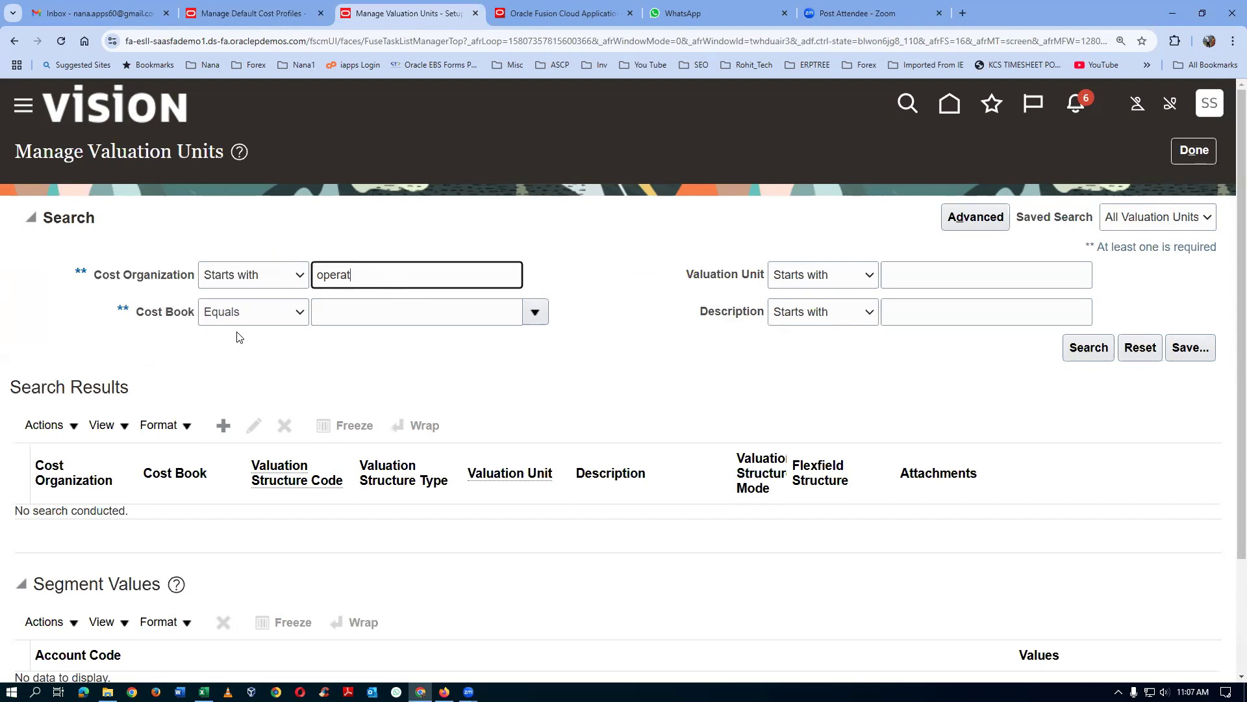
click(242, 315)
click(278, 334)
click(346, 317)
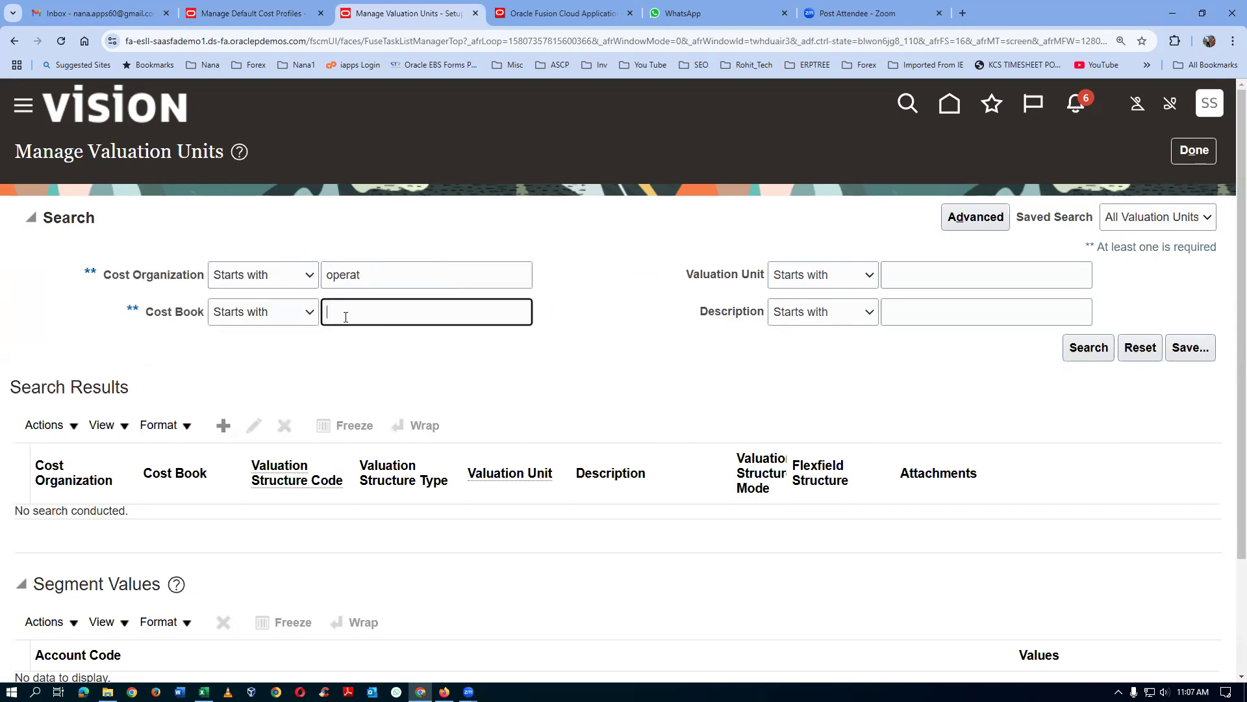
text(Fin)
click(1091, 355)
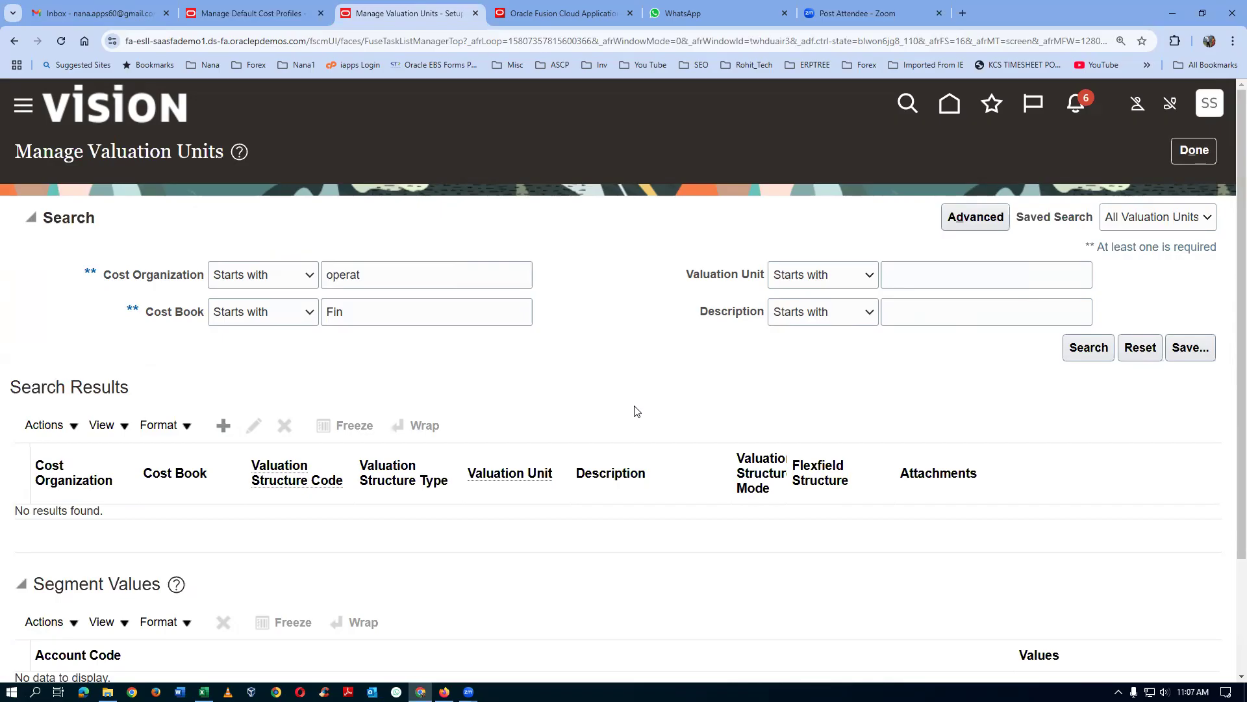
Step: Repeat the valuation unit search for cost organization operations and cost book Financial, using the Starts with and Equals operators
scroll(636, 411, down, 2)
scroll(637, 411, up, 2)
click(1091, 356)
click(420, 279)
text(ions)
key(Tab)
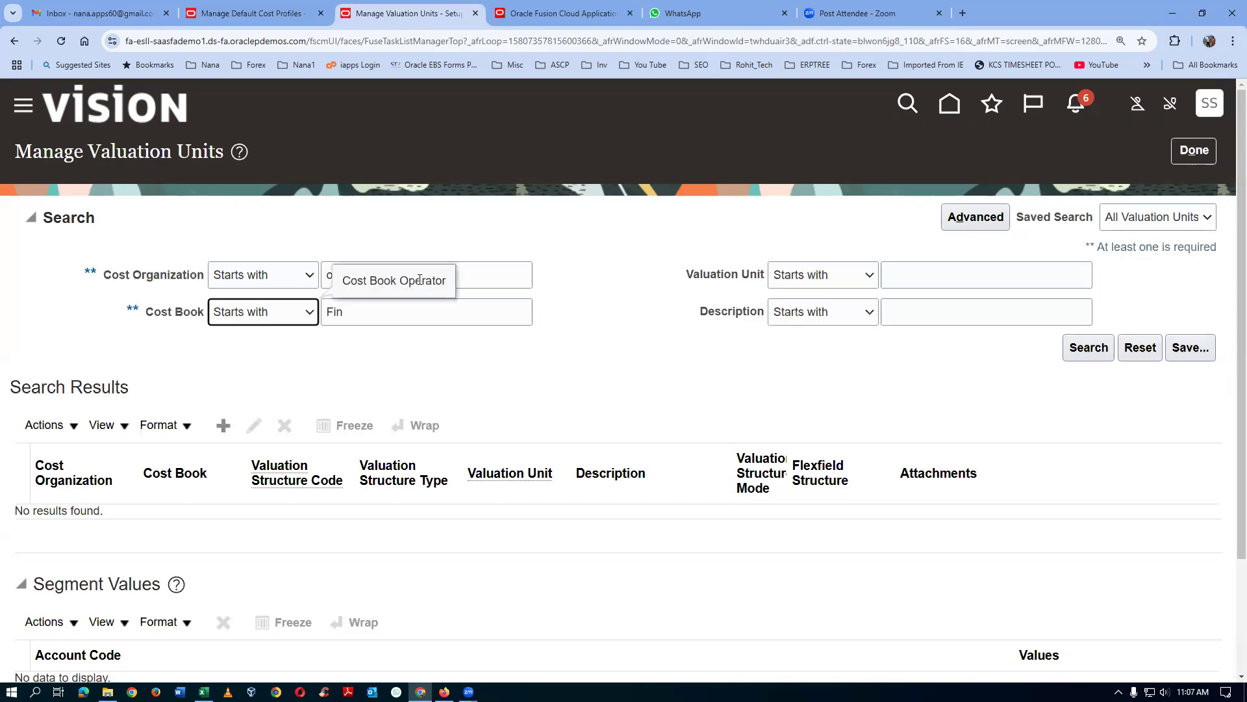
click(411, 318)
text(ancial)
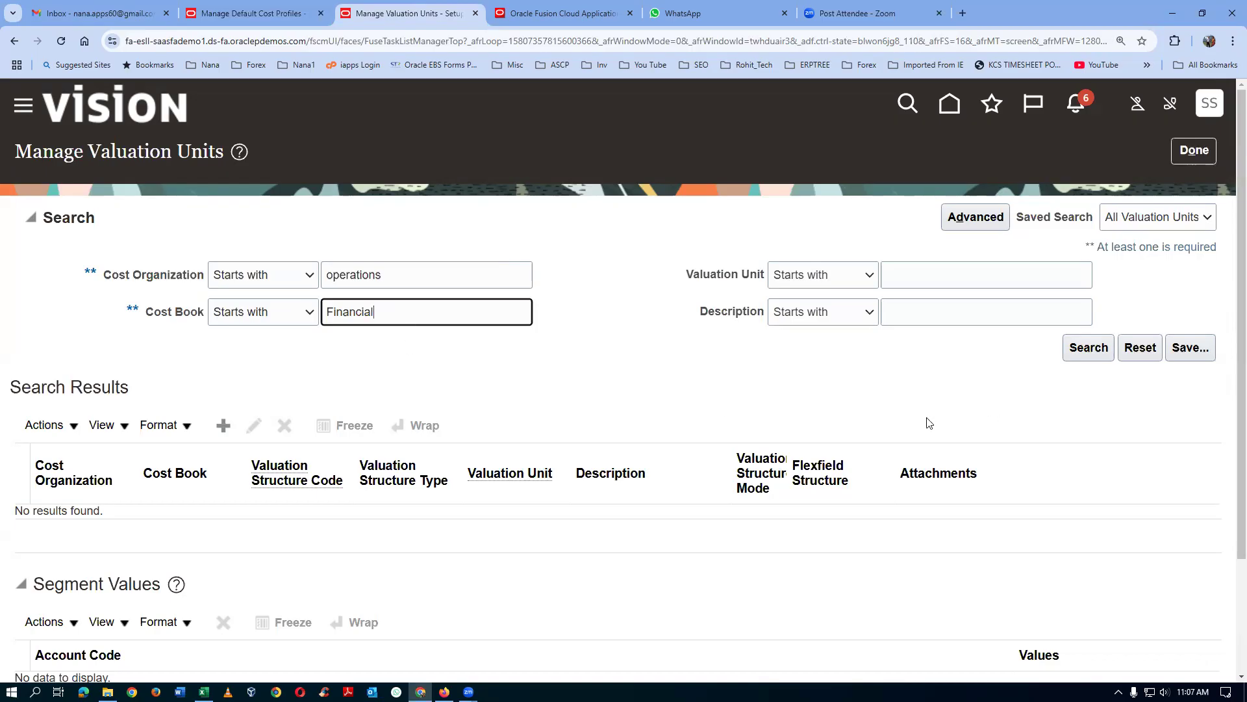
click(1083, 359)
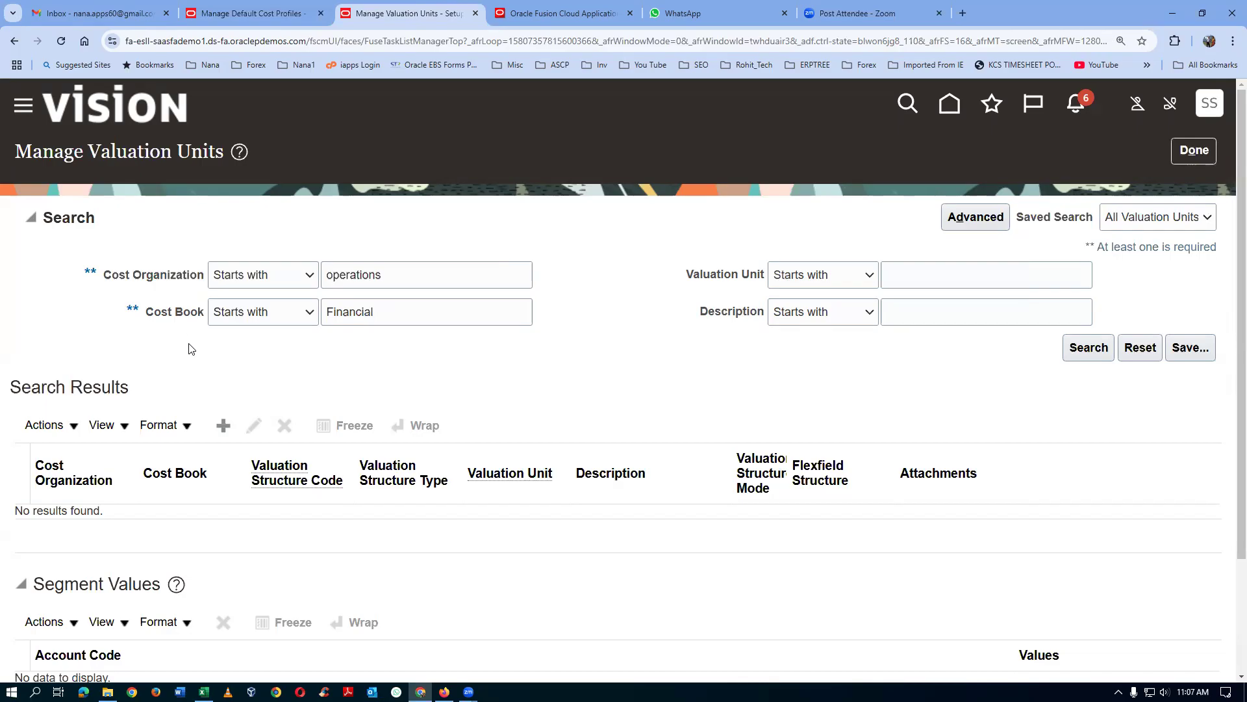
click(522, 598)
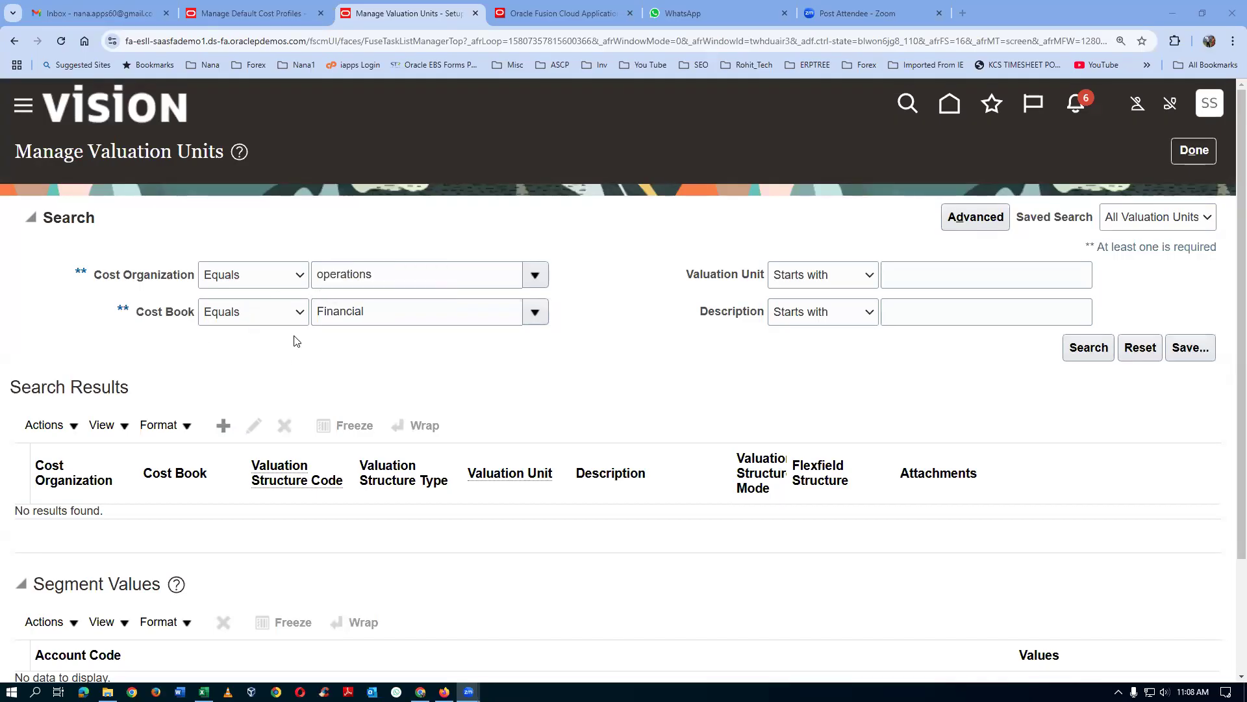
click(1088, 358)
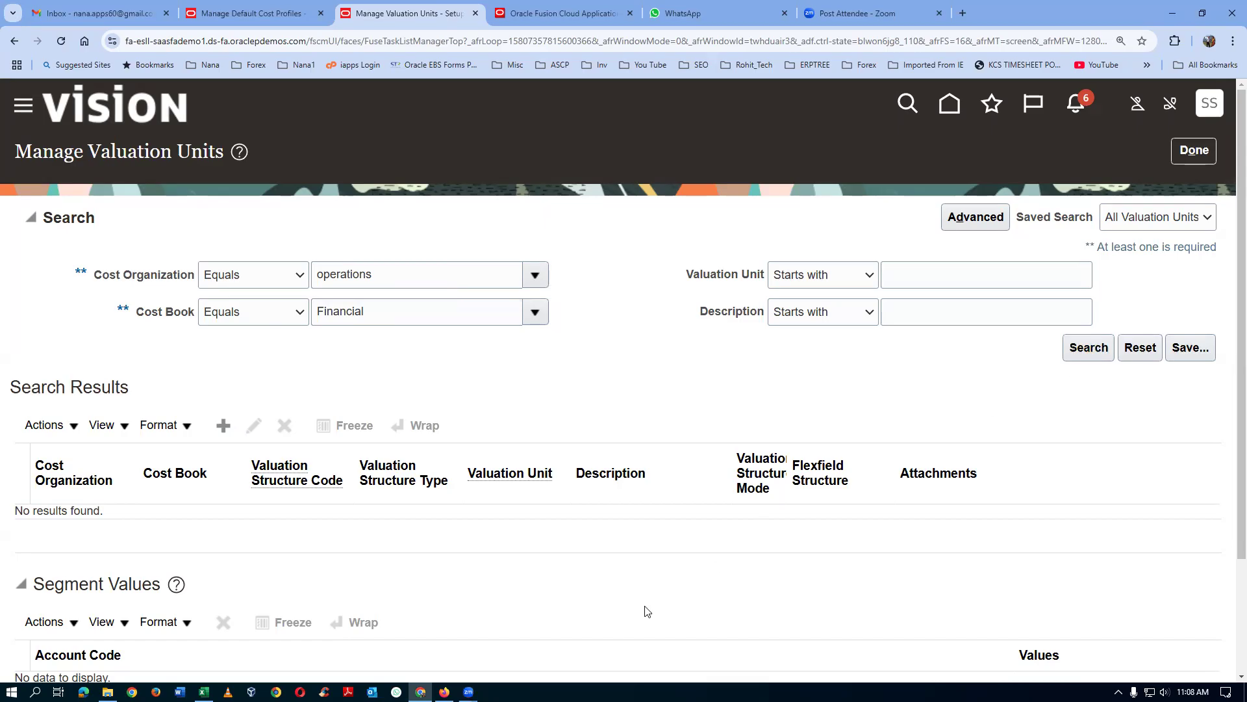
Step: Check the cost organization name in the default cost profiles list, and search the valuation units for US Operations
key(ctrl+shift+Tab)
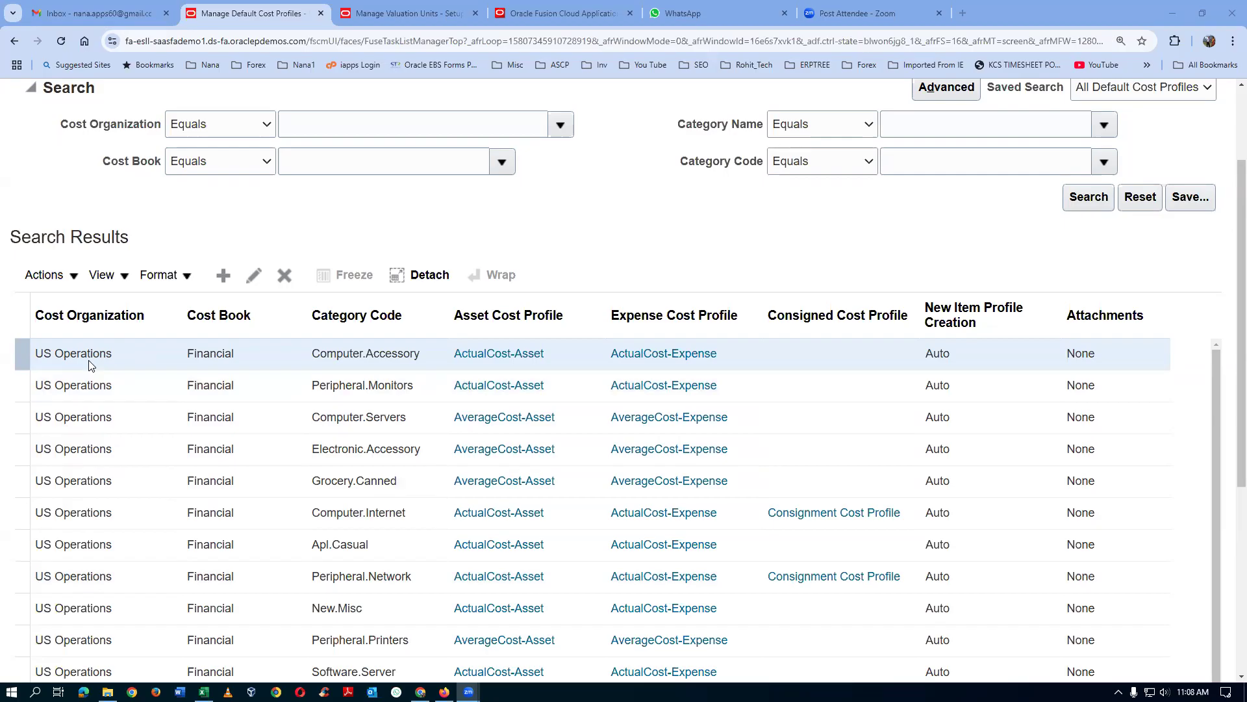
click(408, 13)
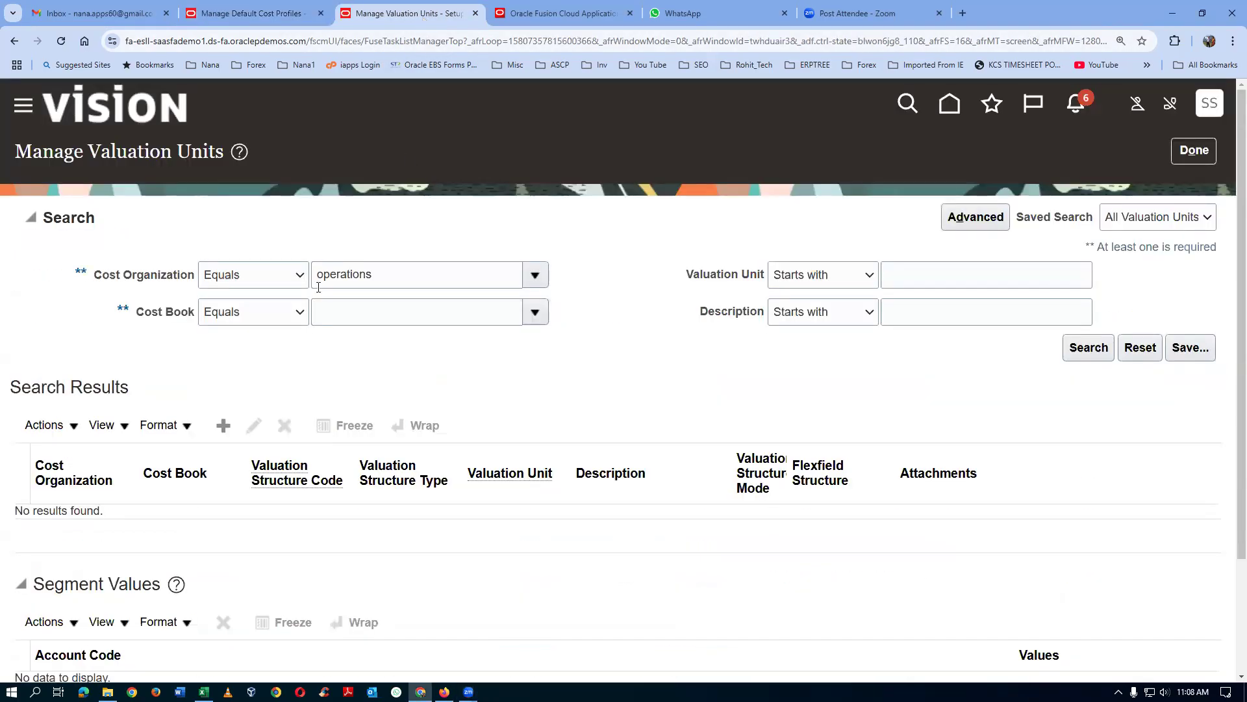
click(323, 277)
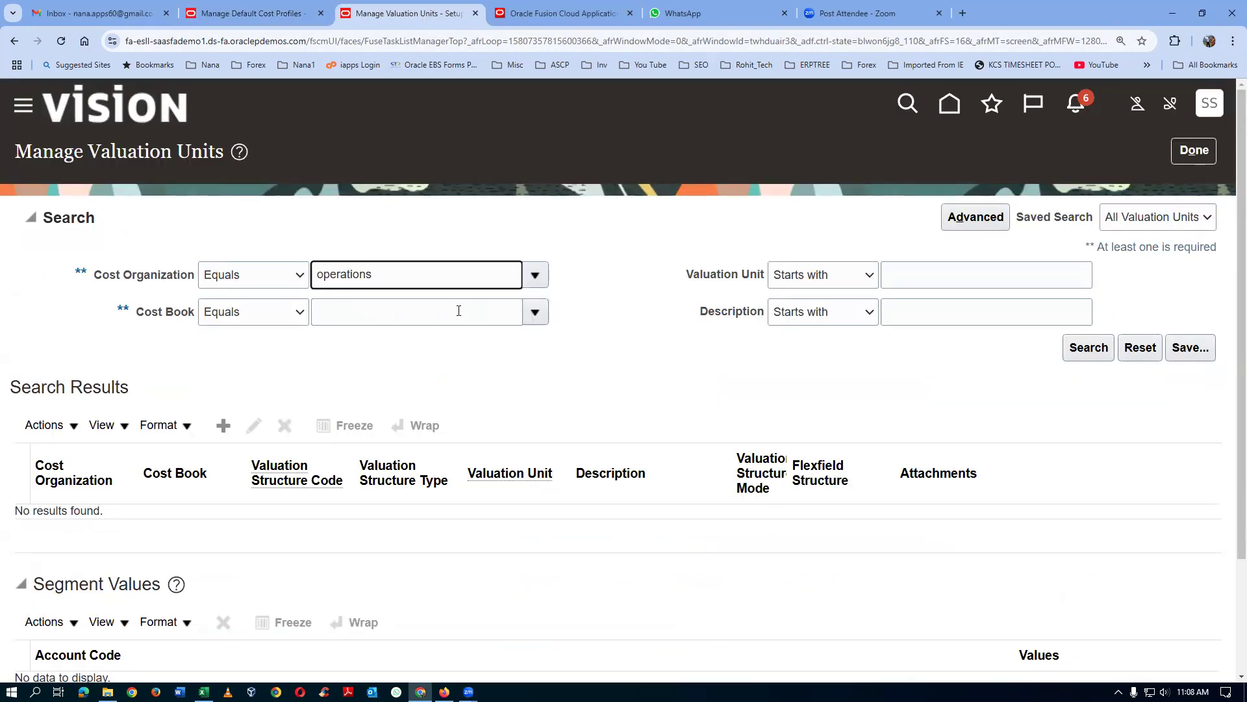
text(US O)
key(Delete)
click(1101, 356)
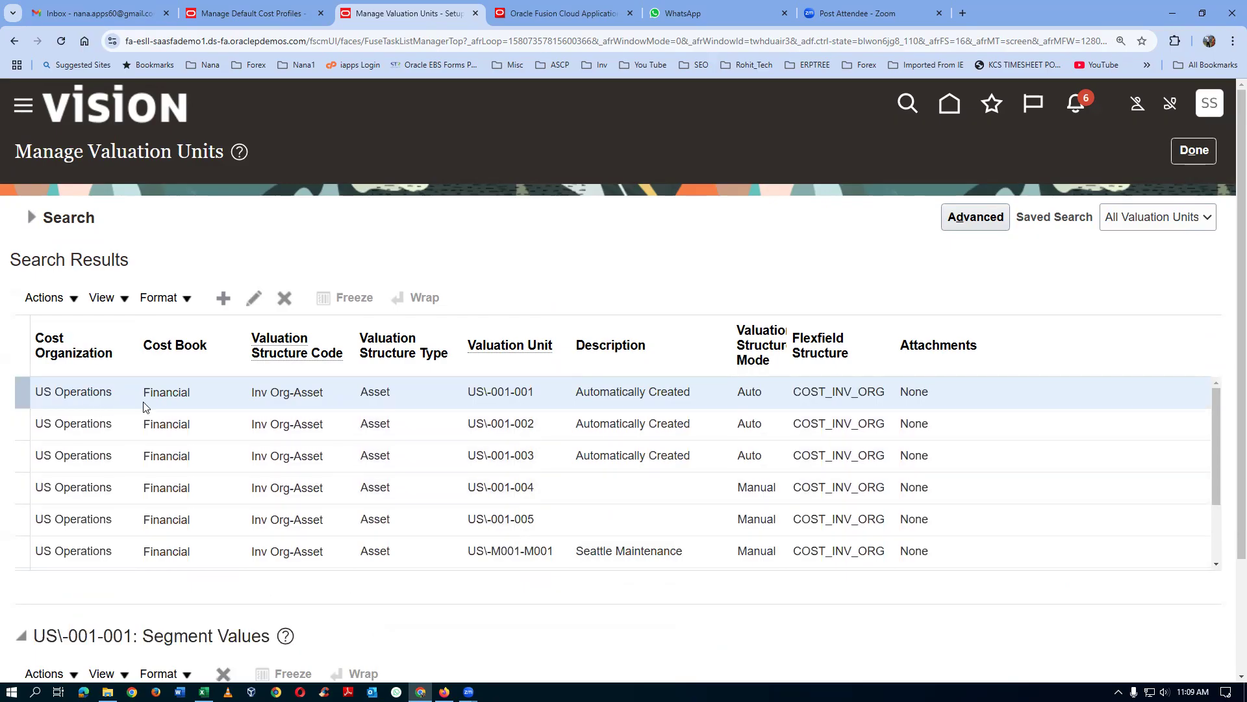
Step: Open valuation unit US\-001-001 for editing and display the key flexfield segments behind its segment value
click(240, 388)
click(253, 298)
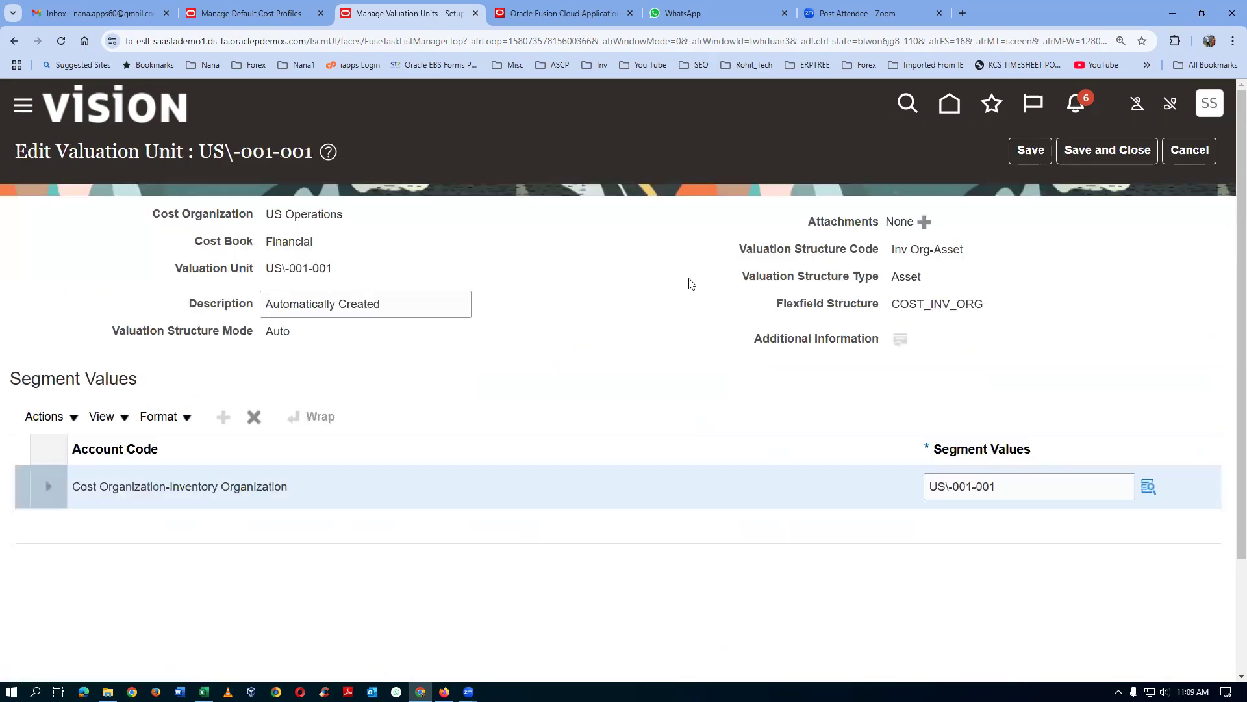
click(1082, 488)
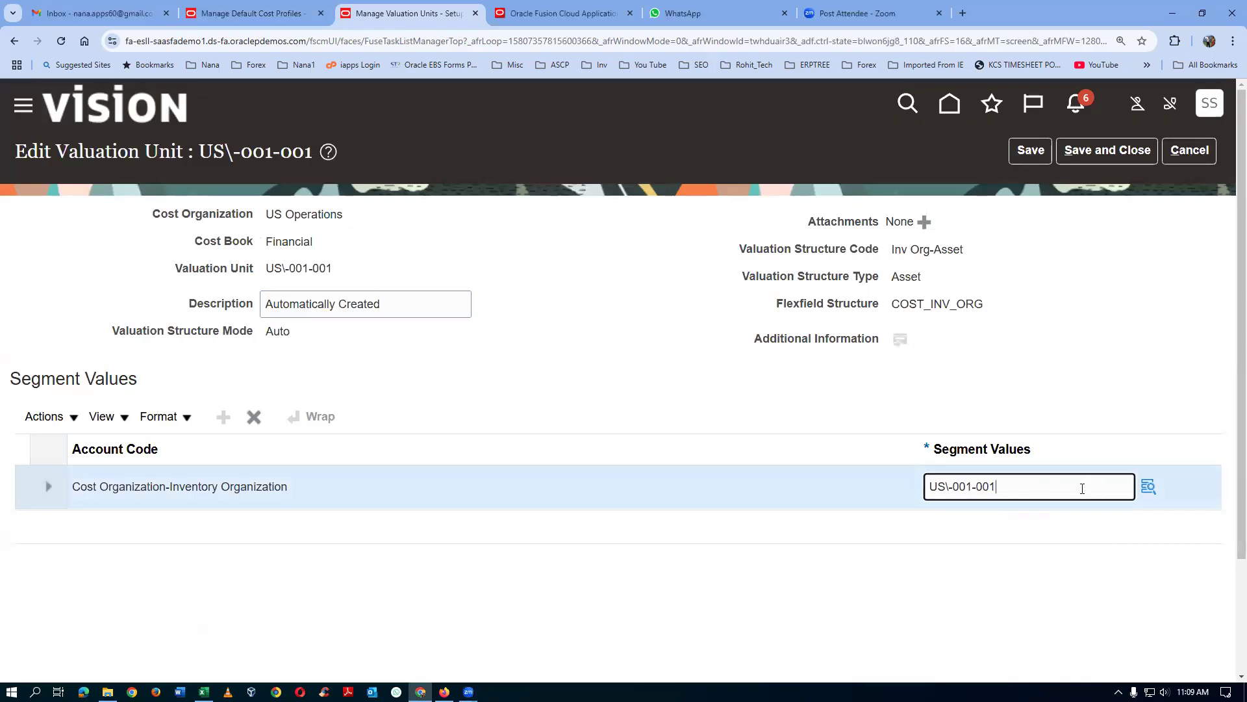
click(1144, 490)
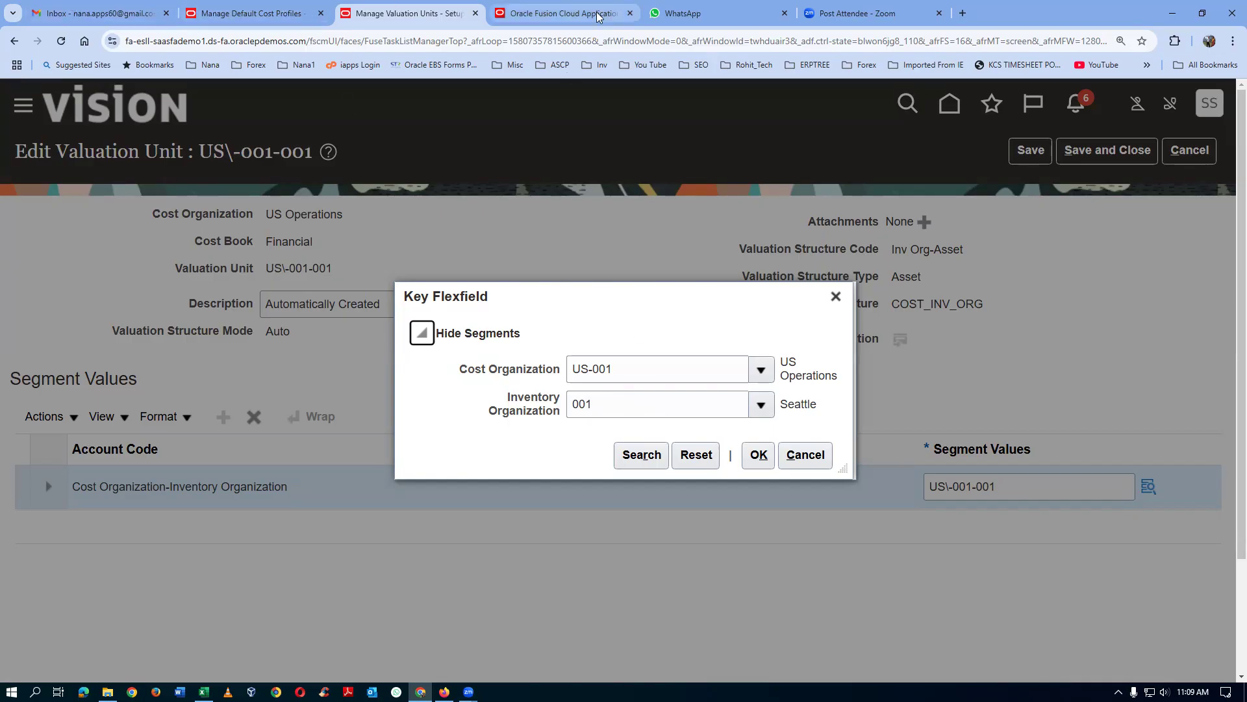
Step: In the application home page browser tab, open Setup and Maintenance and go to its task search
click(564, 13)
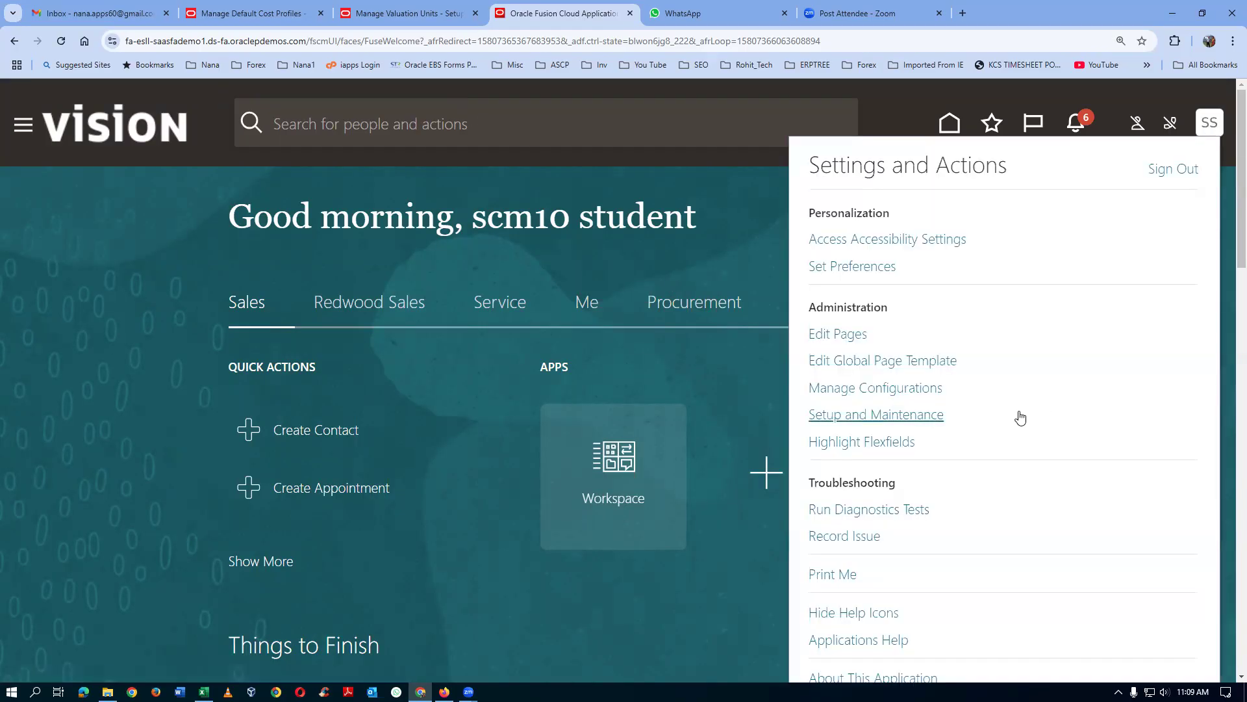
click(878, 421)
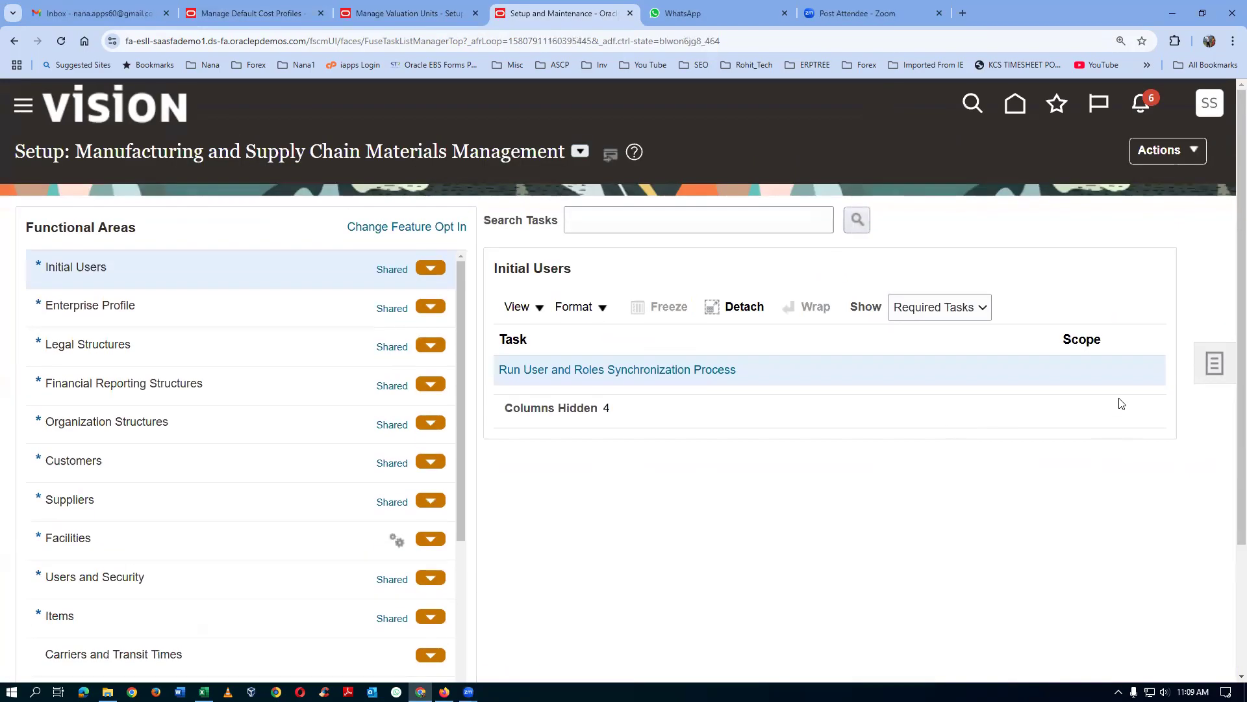
click(1212, 366)
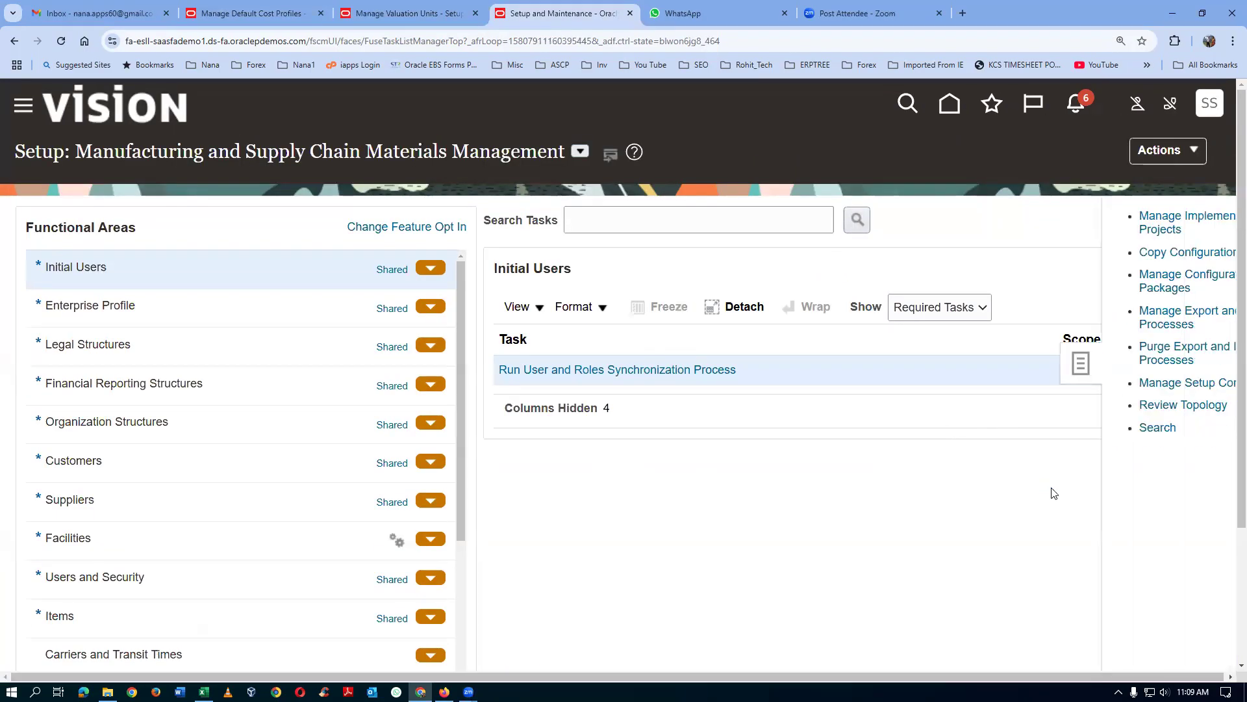
click(1091, 427)
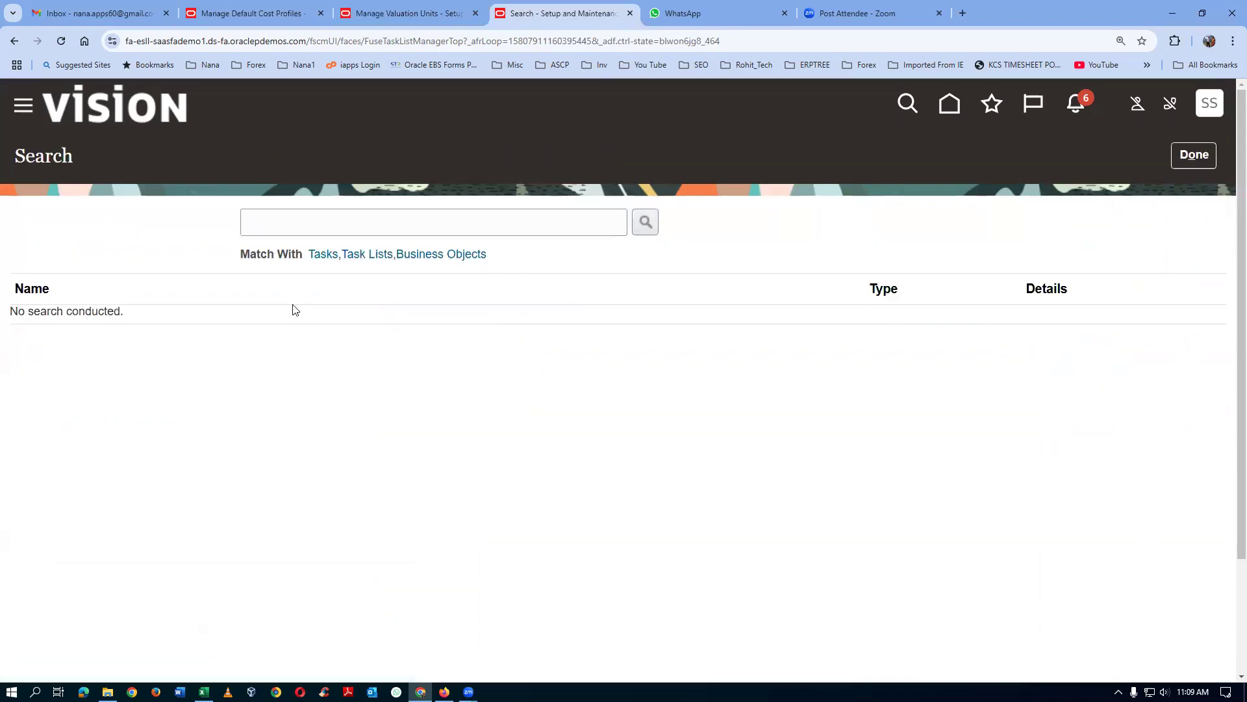
Step: Search the setup tasks for man%cost%pro% and open Manage Cost Profiles
click(287, 224)
text(man%c)
text(ost)
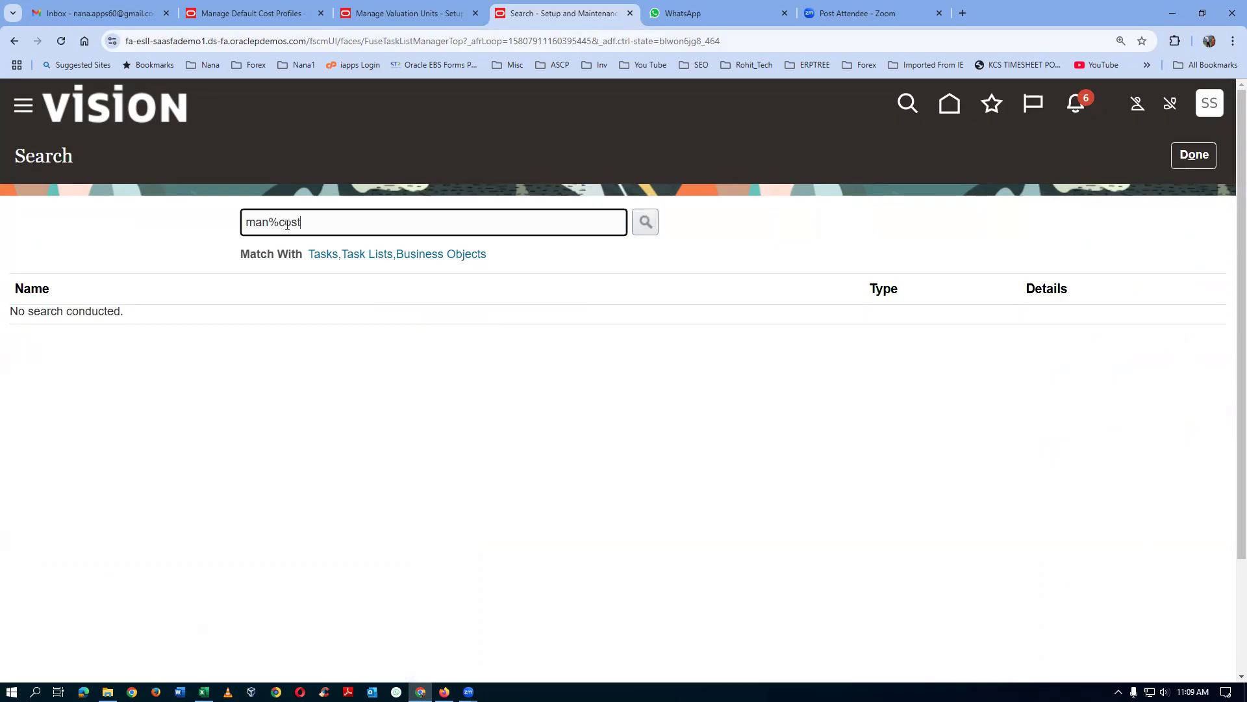
text(%pro%)
key(Return)
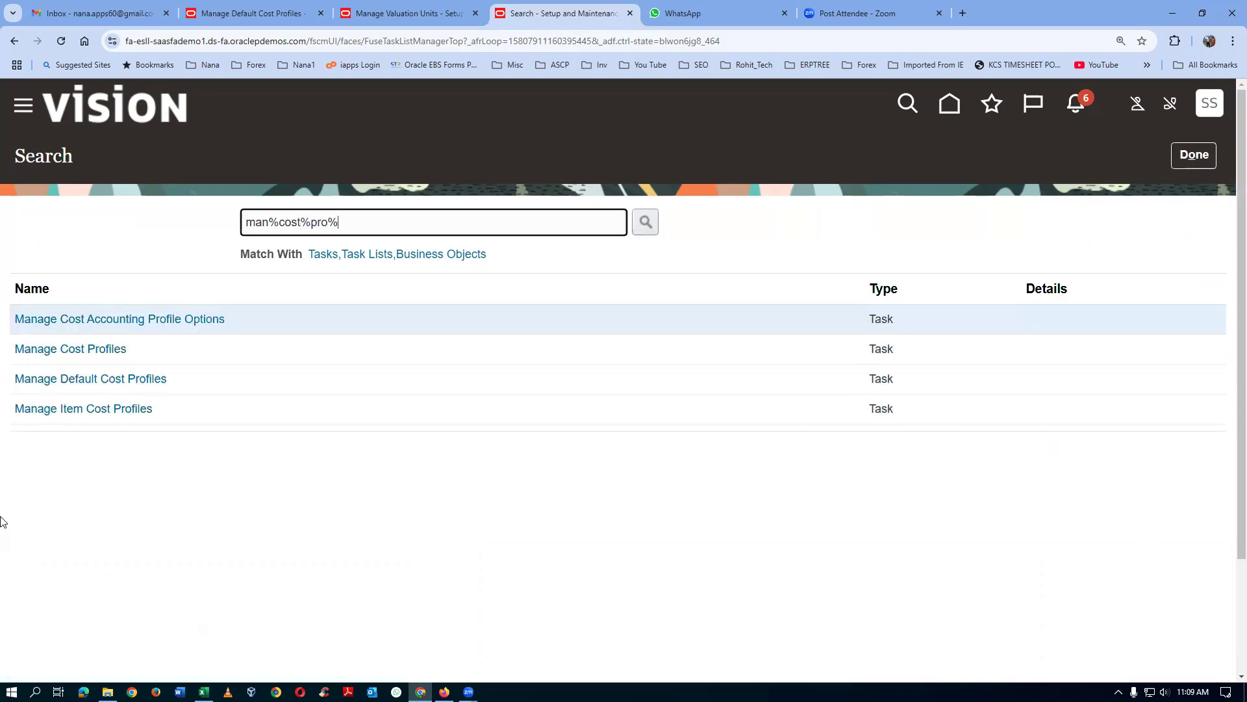
click(90, 358)
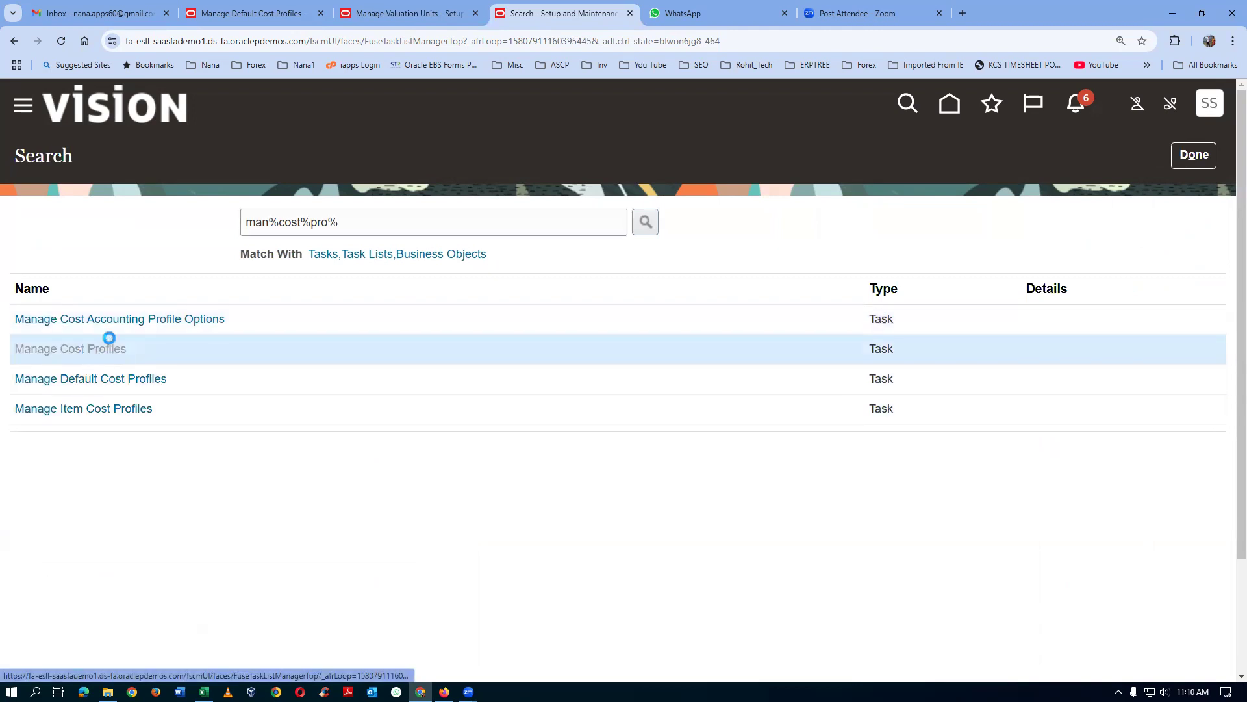
Step: Start creating a new cost profile and set its cost profile set to Common Set
click(222, 370)
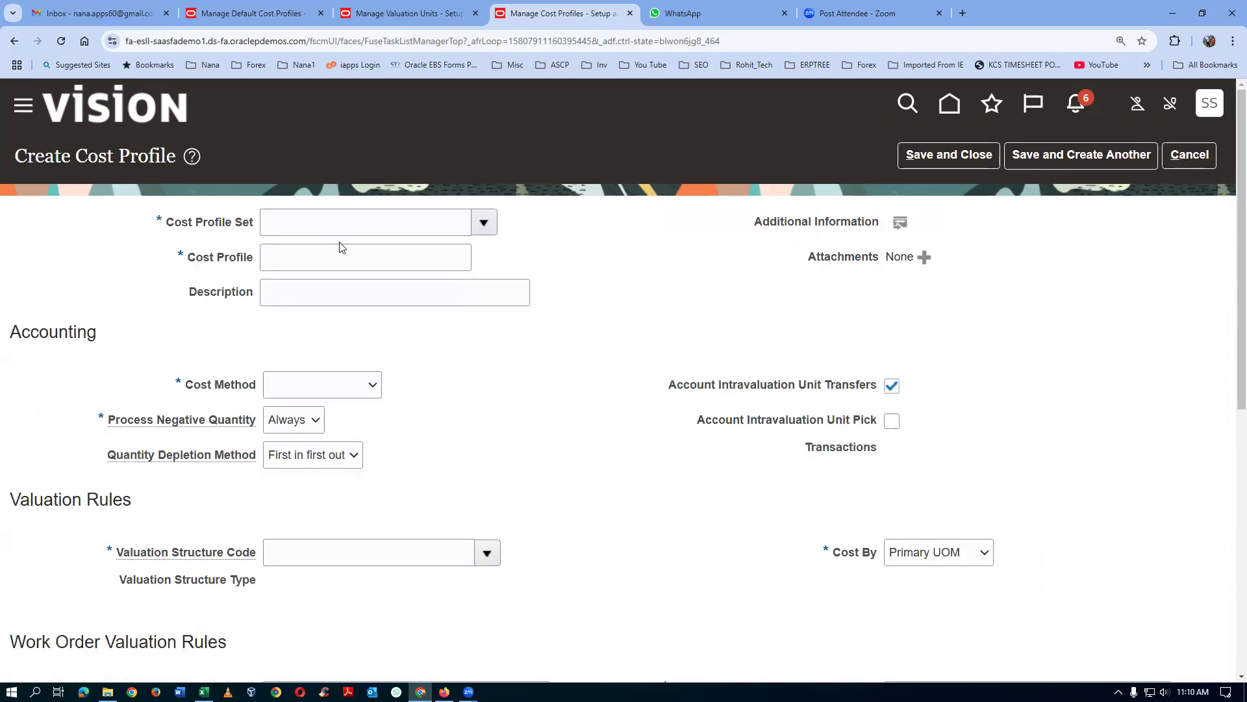
click(330, 220)
text(C)
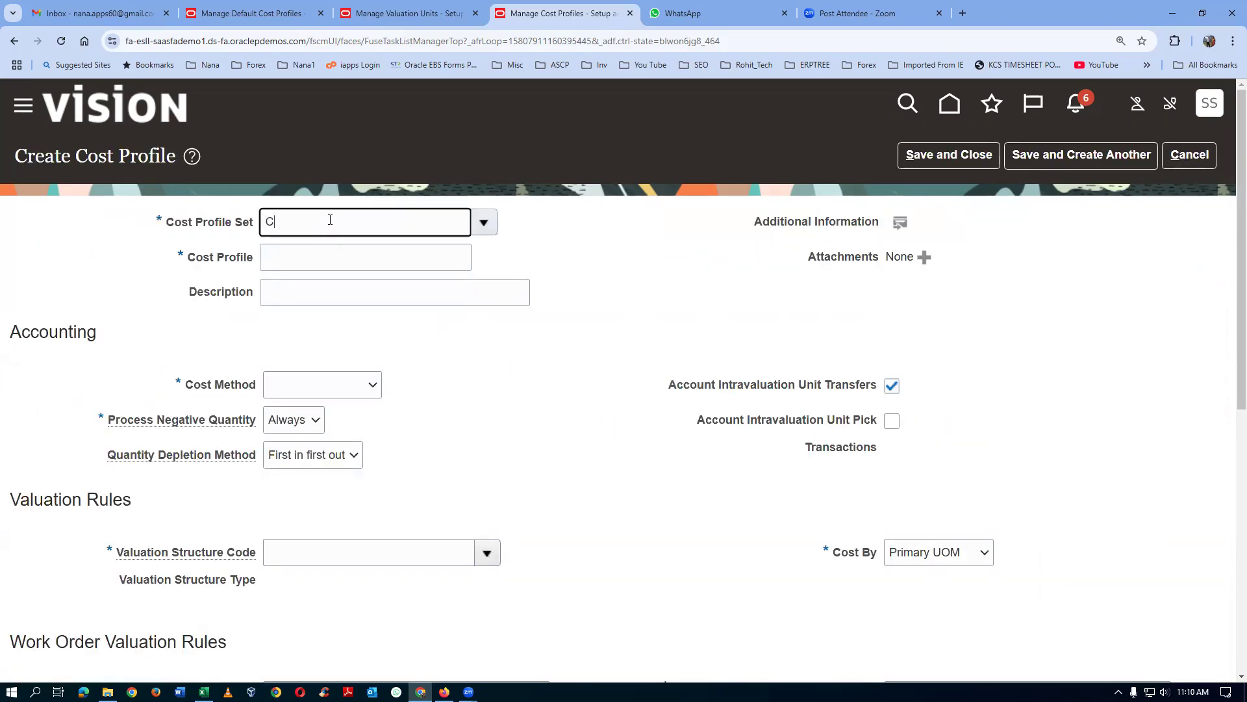
text(ommon Se)
key(Tab)
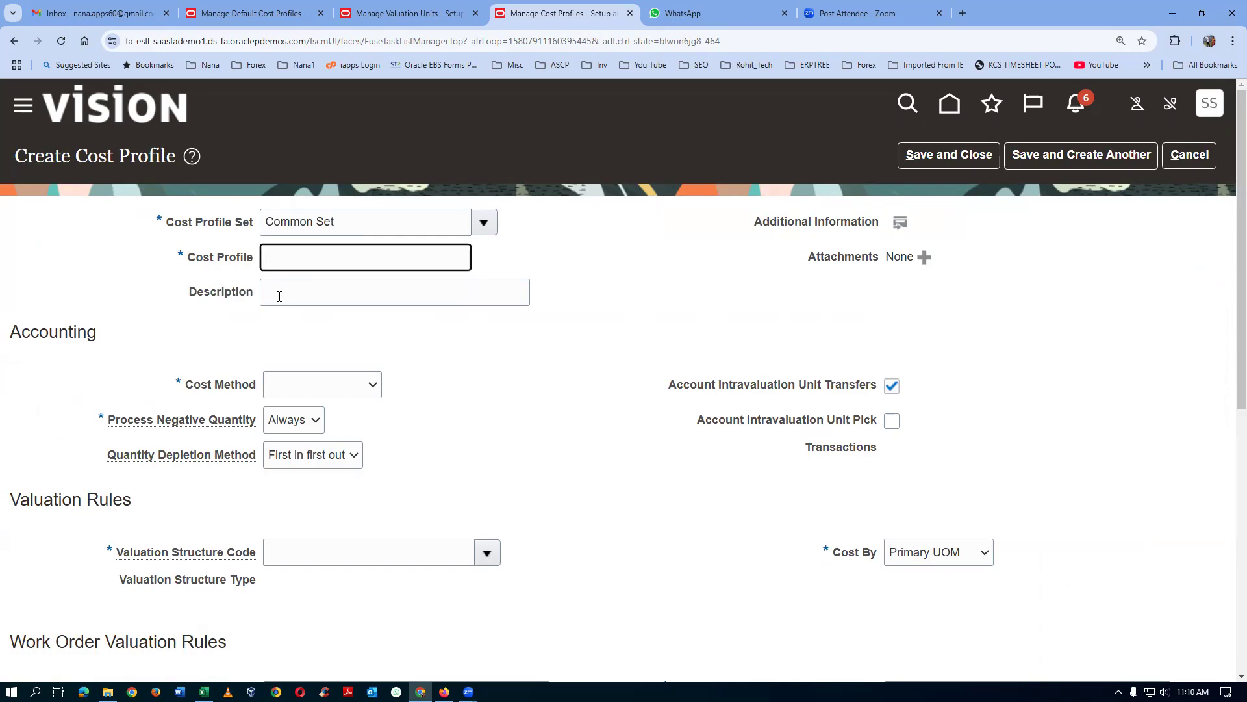
Step: Name the cost profile t01 FIFO Cost Profile and copy the same text into its description
text(t01 FIFI Cost Profile)
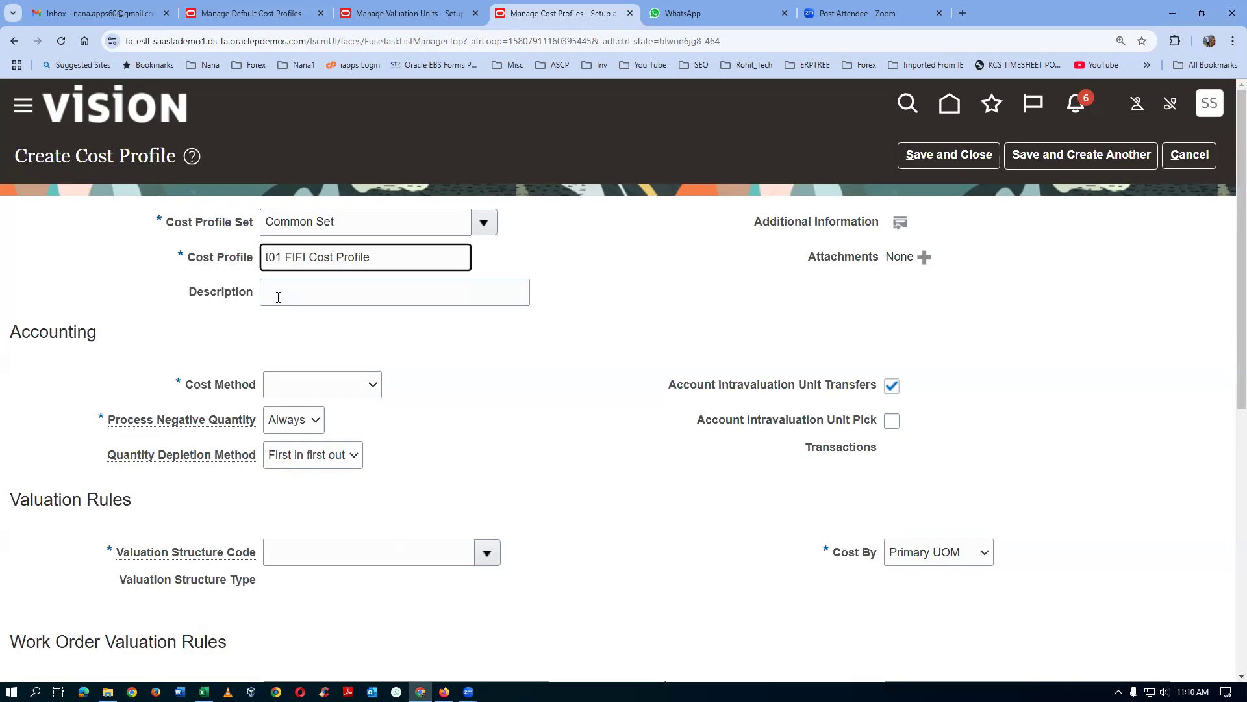
click(306, 257)
key(BackSpace)
text(o)
key(BackSpace)
text(O)
key(ctrl+a)
key(ctrl+c)
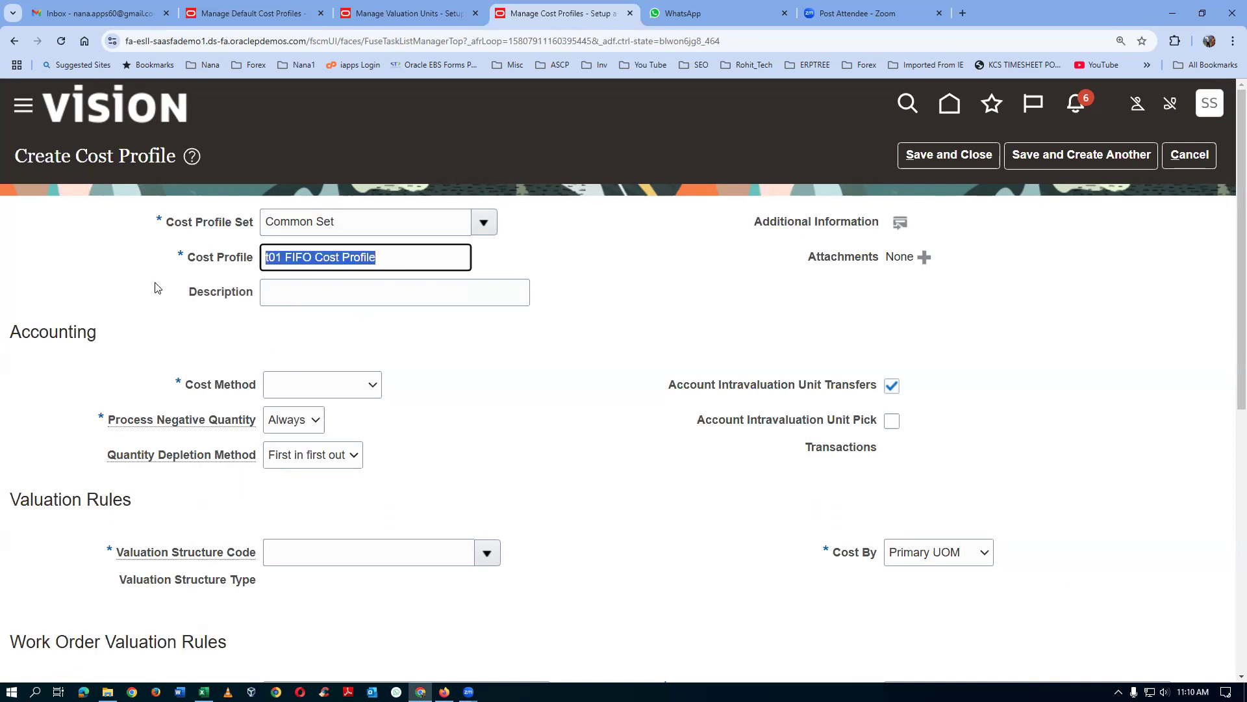
click(295, 290)
key(ctrl+v)
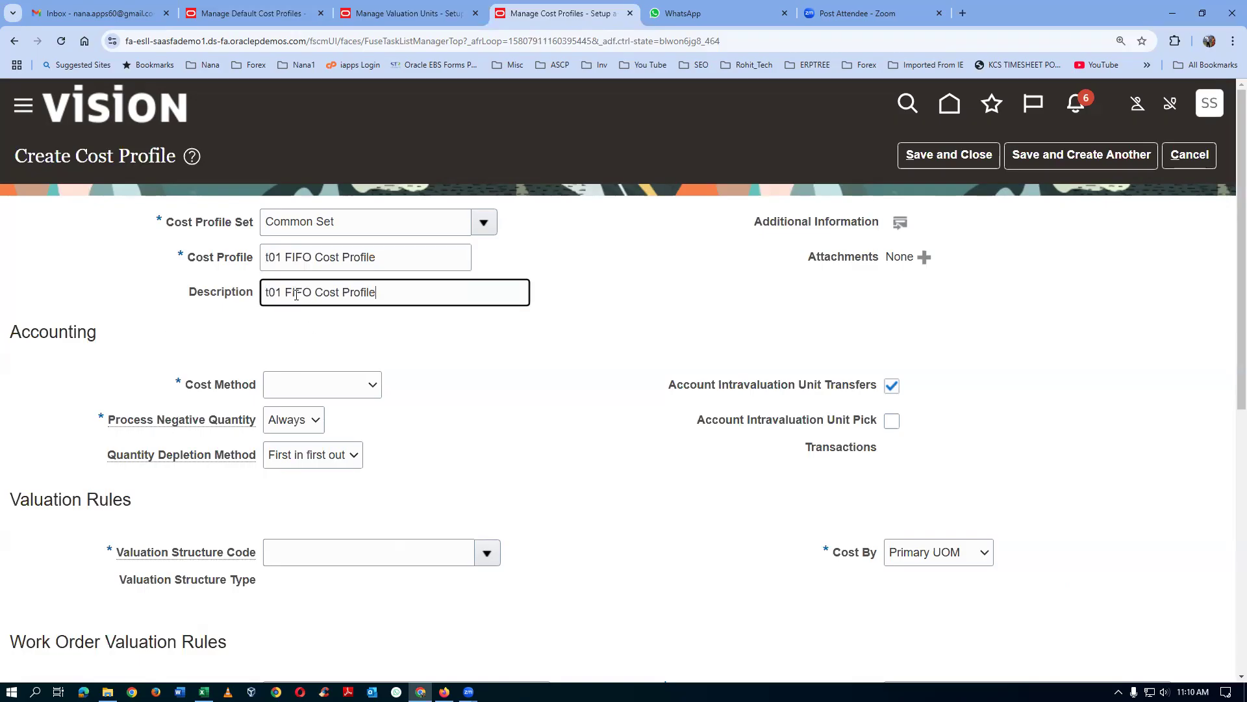
Step: Set the cost profile's cost method to Actual cost
click(276, 385)
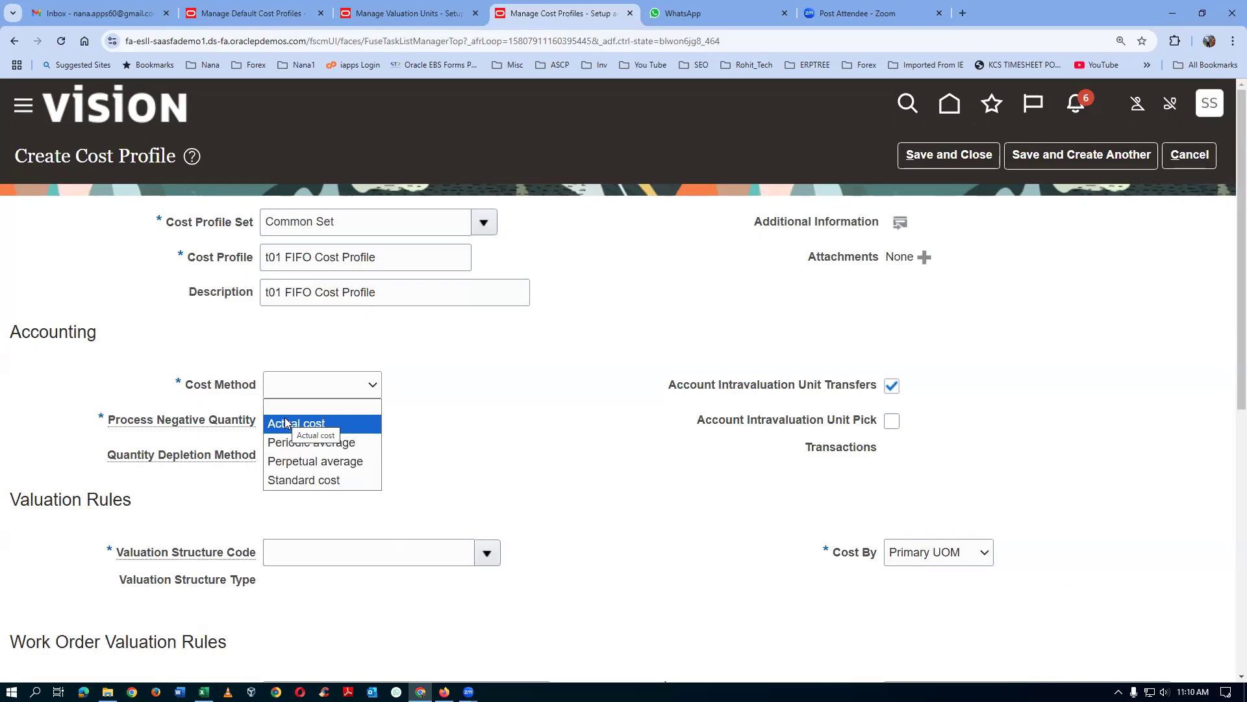
click(367, 423)
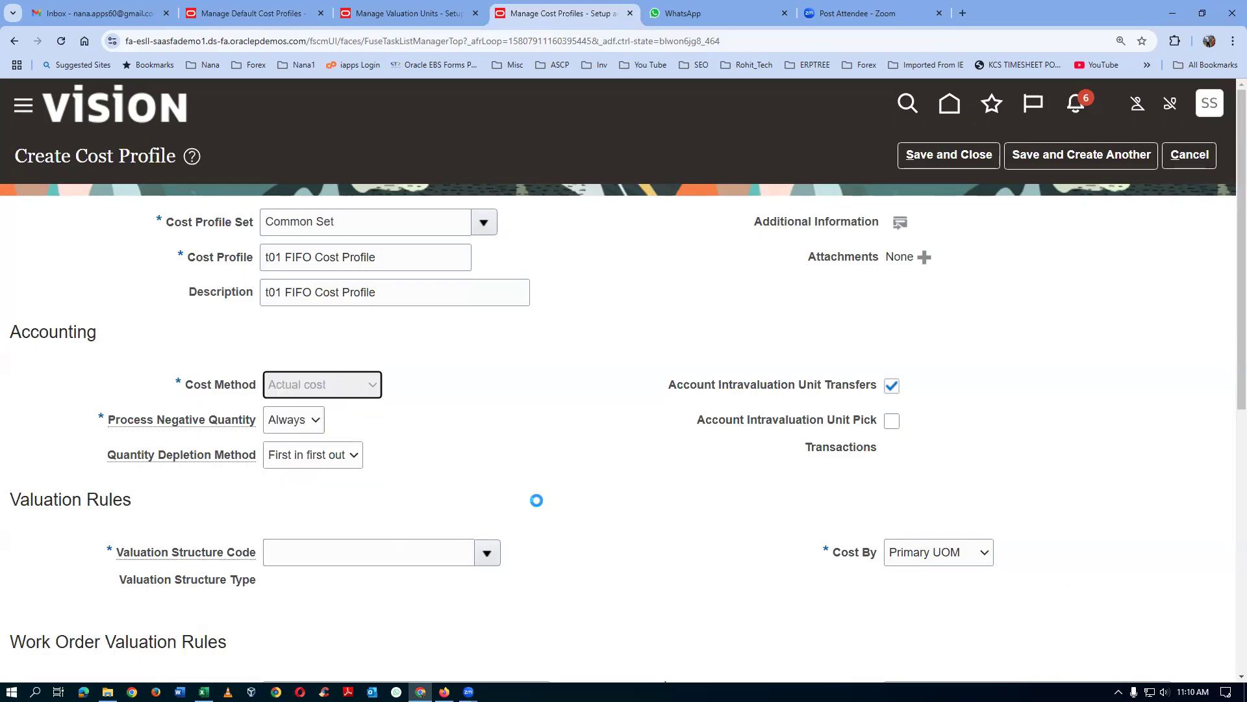
scroll(427, 466, down, 3)
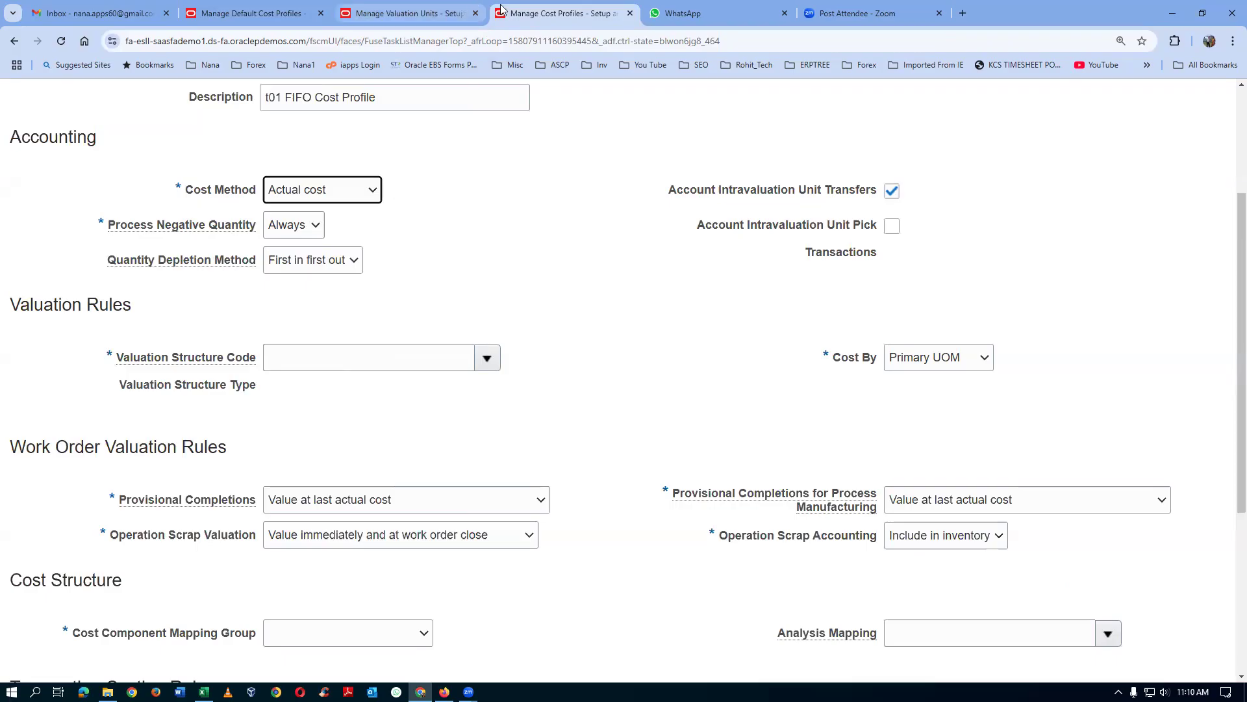
Step: Duplicate the cost profile's browser tab and check the valuation structure code on the open valuation unit in its own tab
right_click(557, 13)
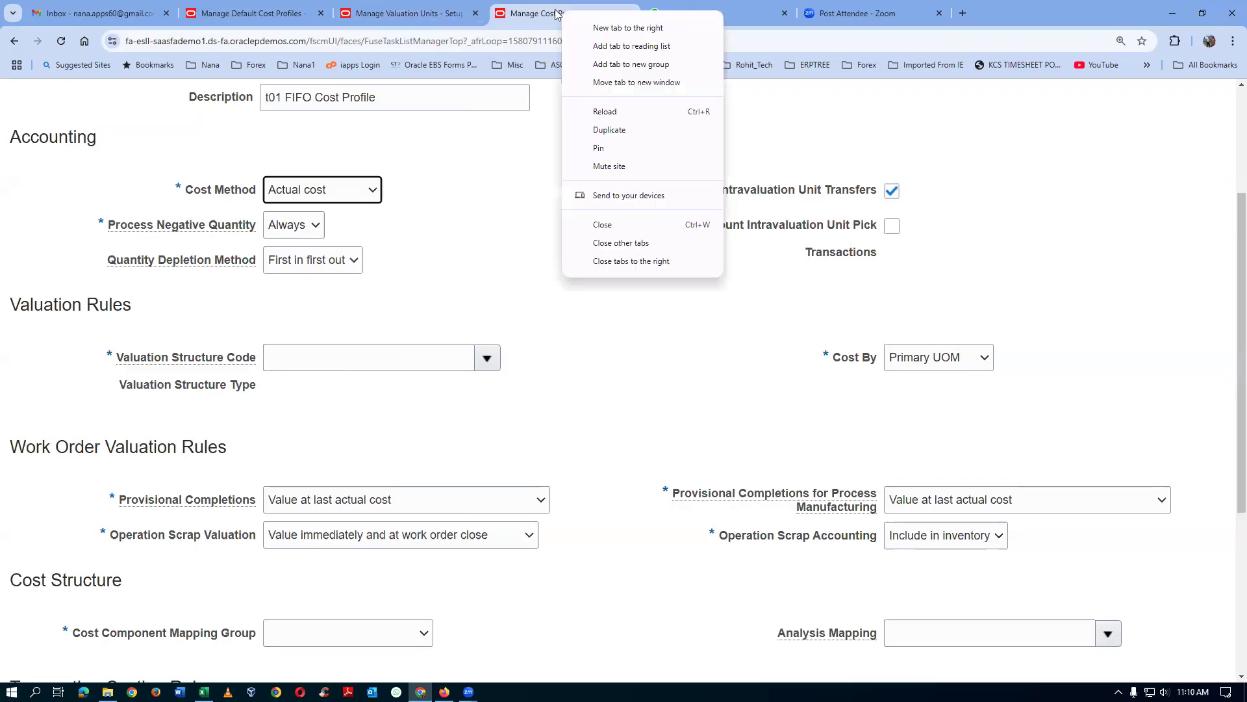
click(590, 133)
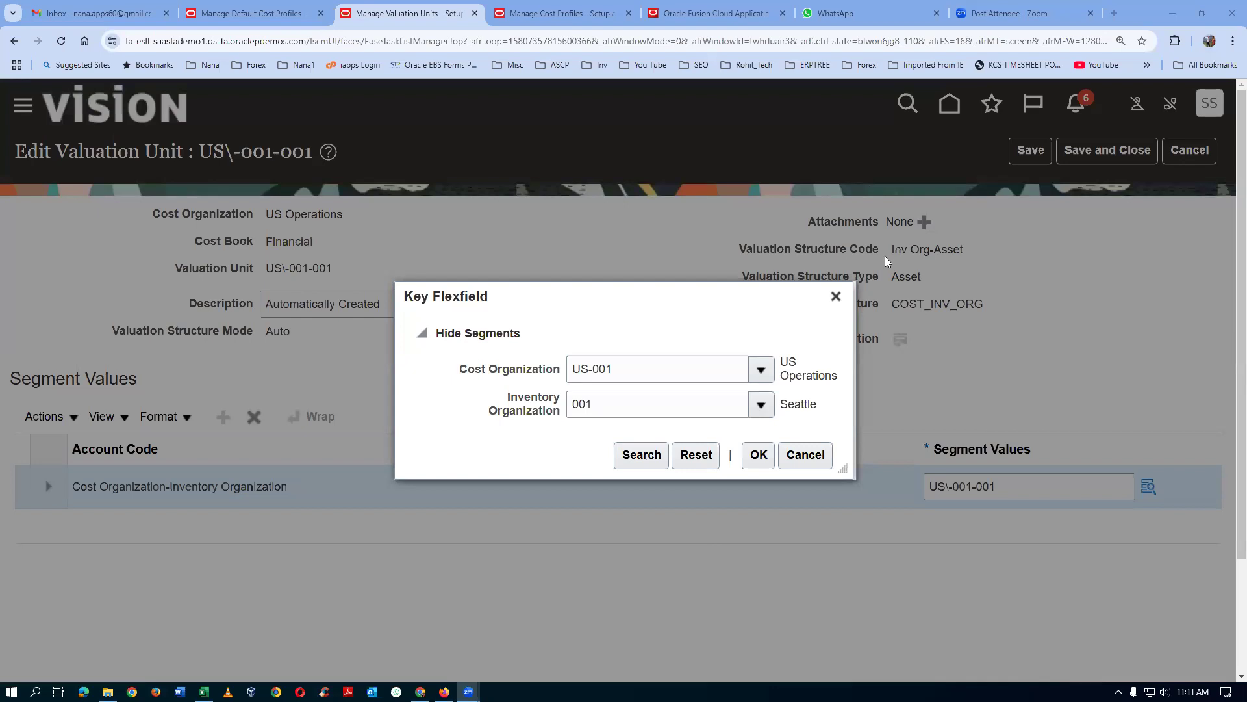
drag(665, 291, 680, 369)
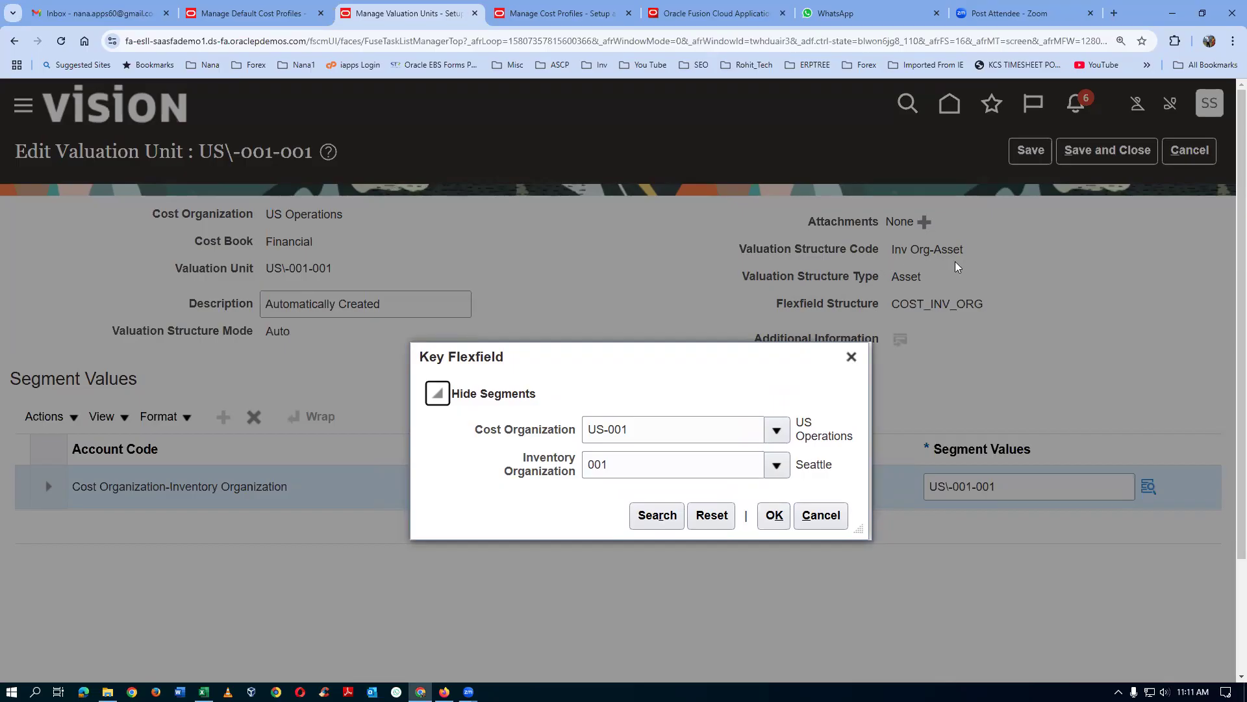
Step: Return to the new cost profile and set its valuation structure code to Inv Org-Asset
click(566, 20)
click(322, 359)
text(Inv O)
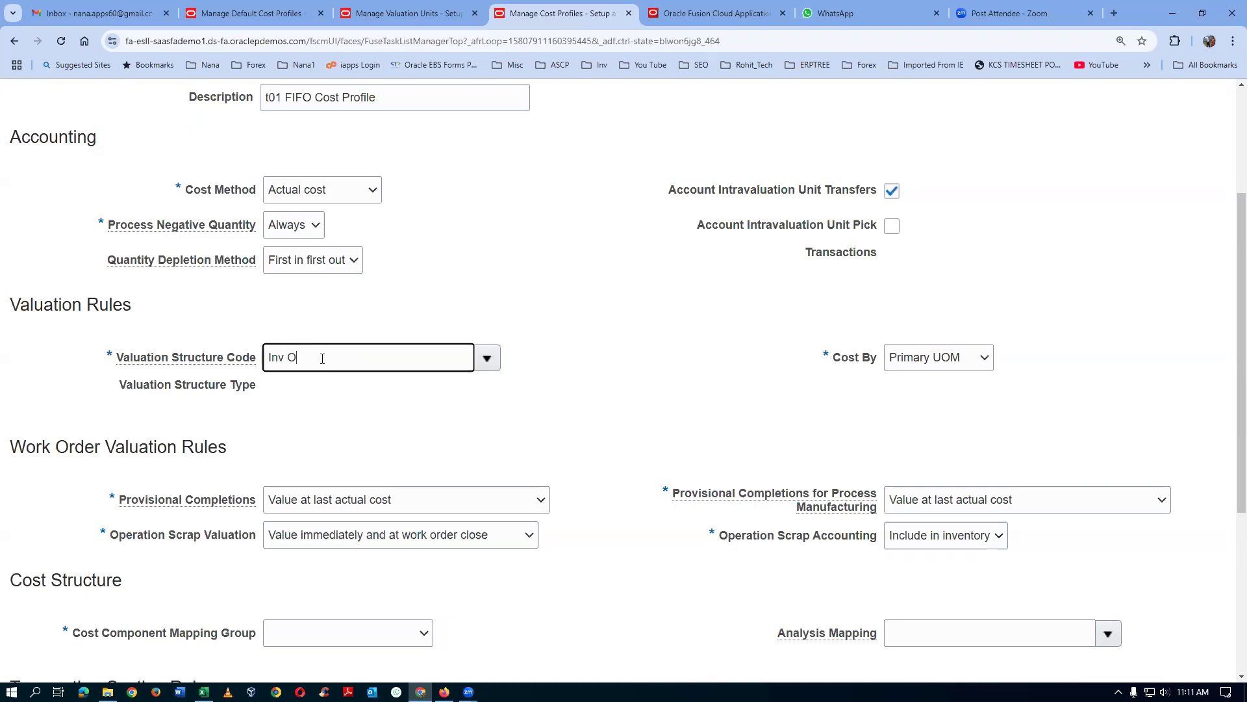
text(rg-A)
key(Tab)
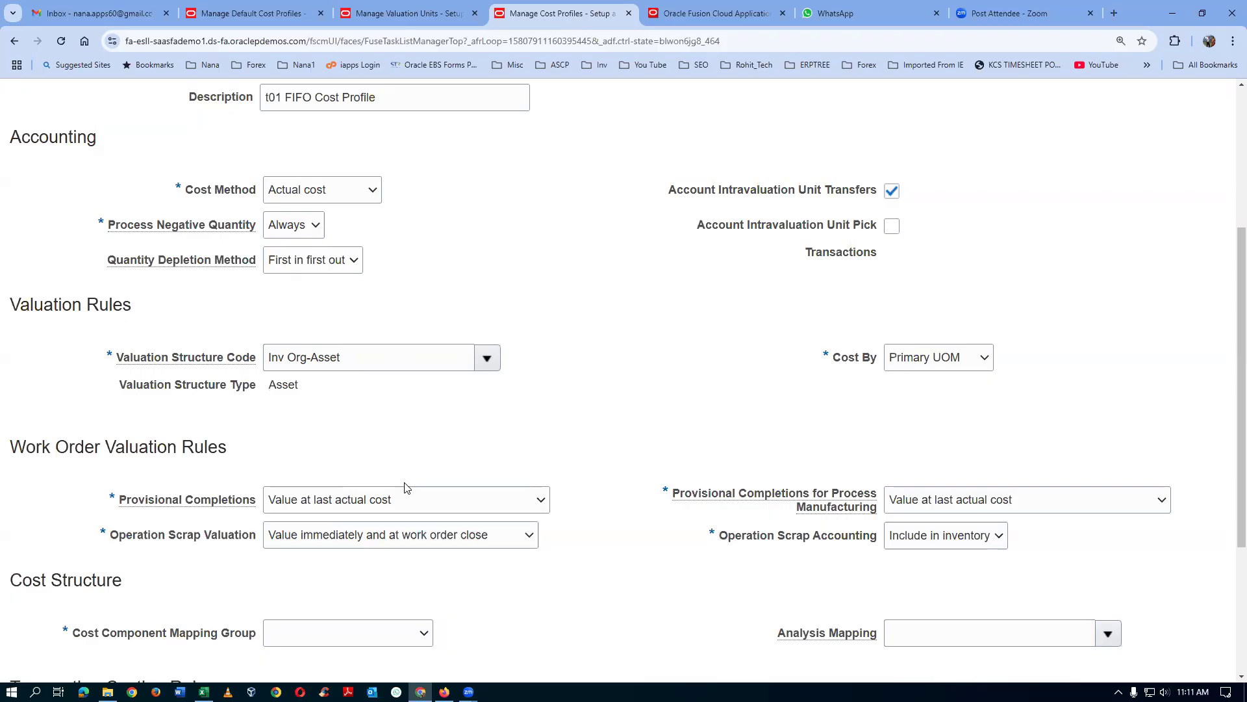
Step: Set the cost component mapping group to Common Component Group in the cost structure section
scroll(404, 488, down, 2)
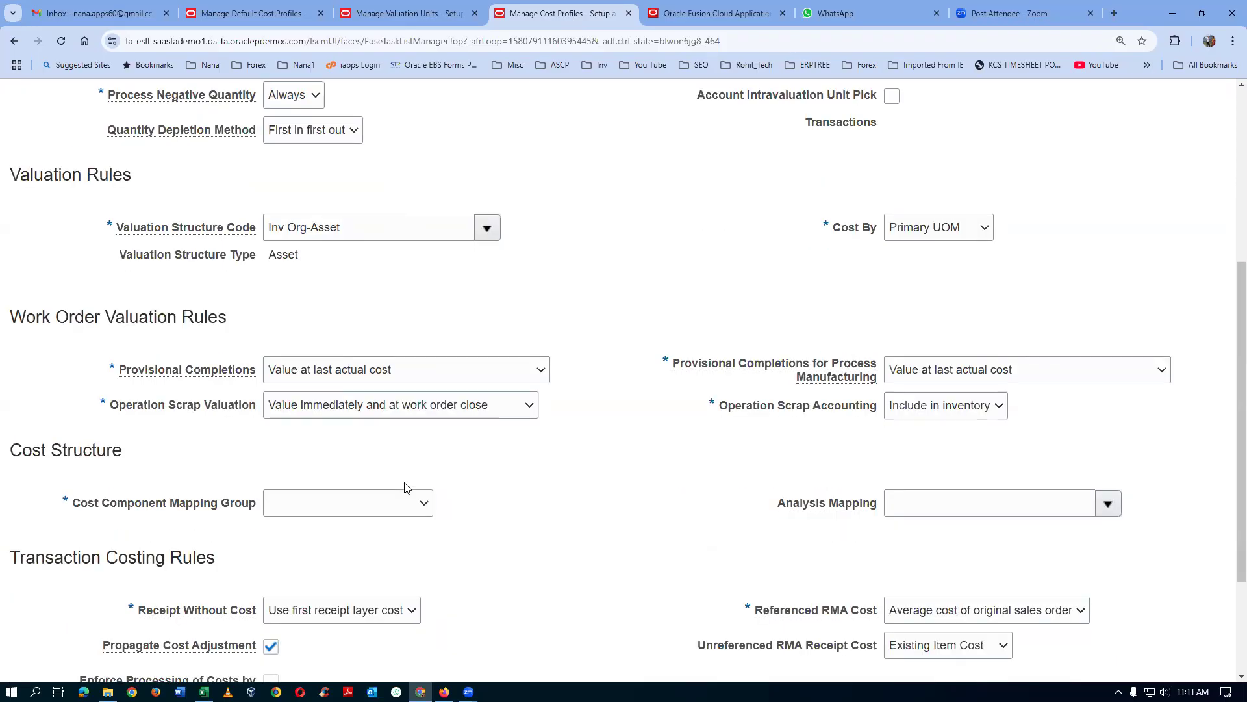
click(365, 508)
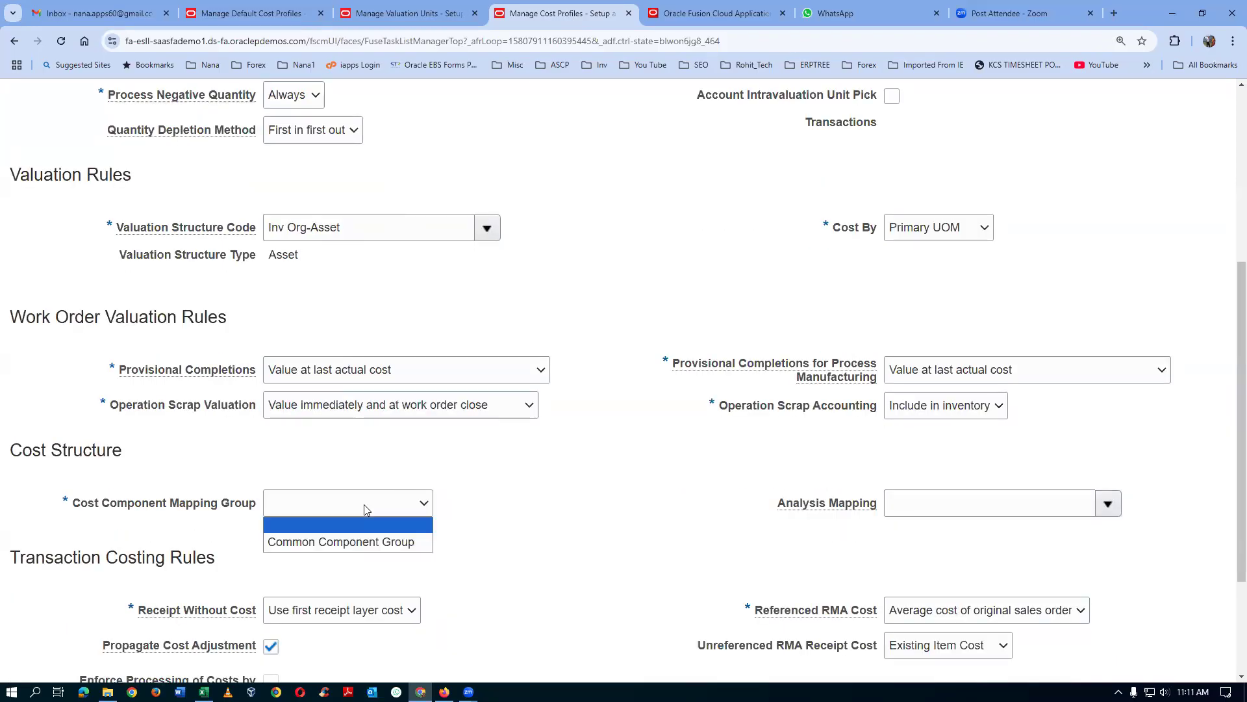
click(371, 548)
click(507, 485)
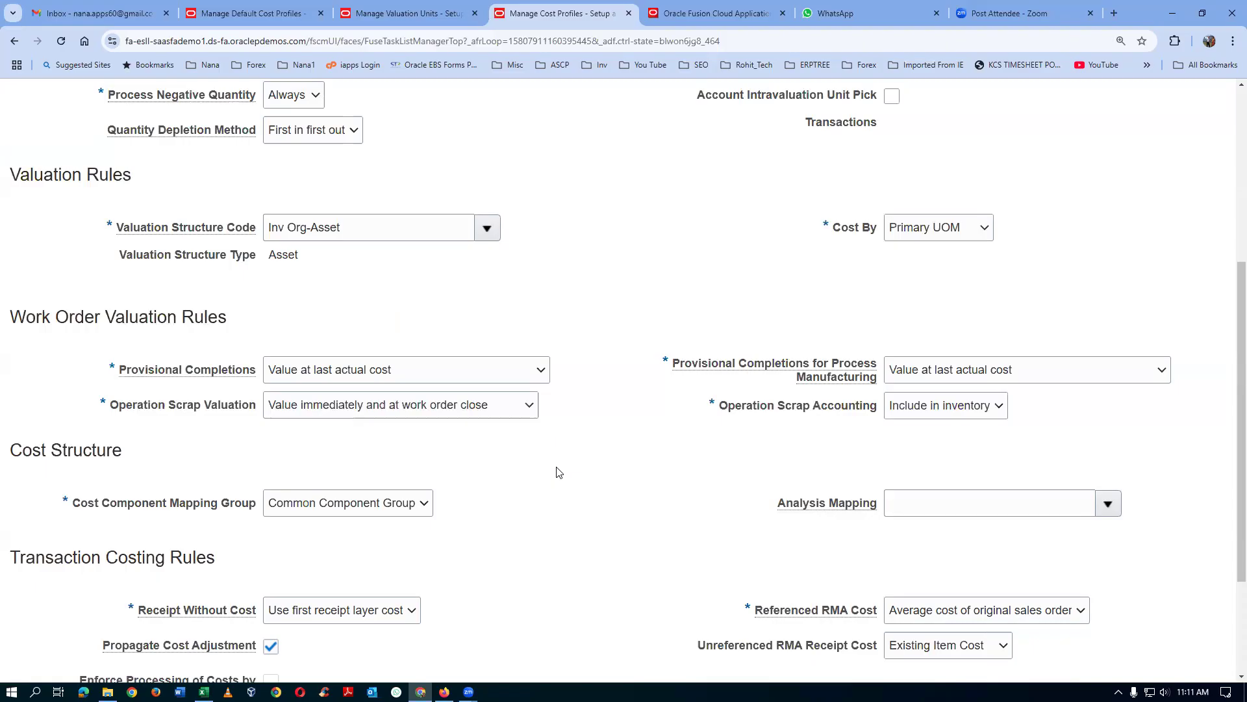
Step: Review the new cost profile's settings and compare its valuation structure code with the one on the open valuation unit
scroll(556, 472, up, 1)
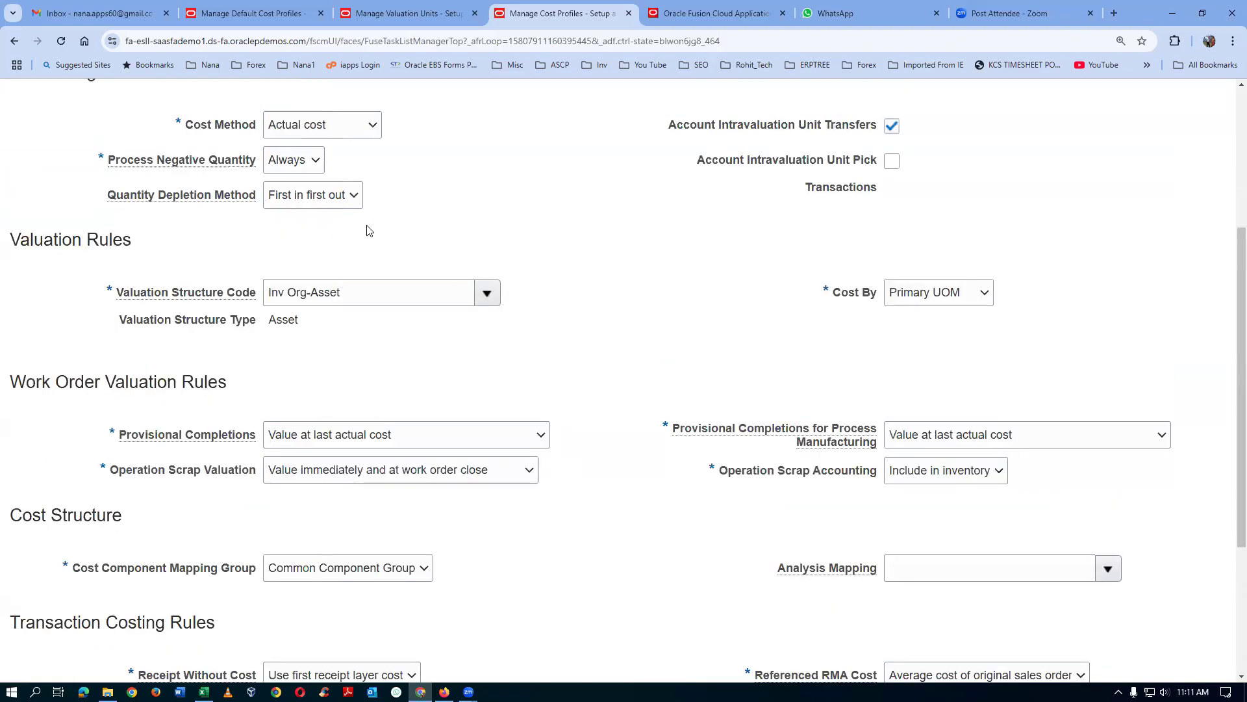
scroll(373, 253, up, 2)
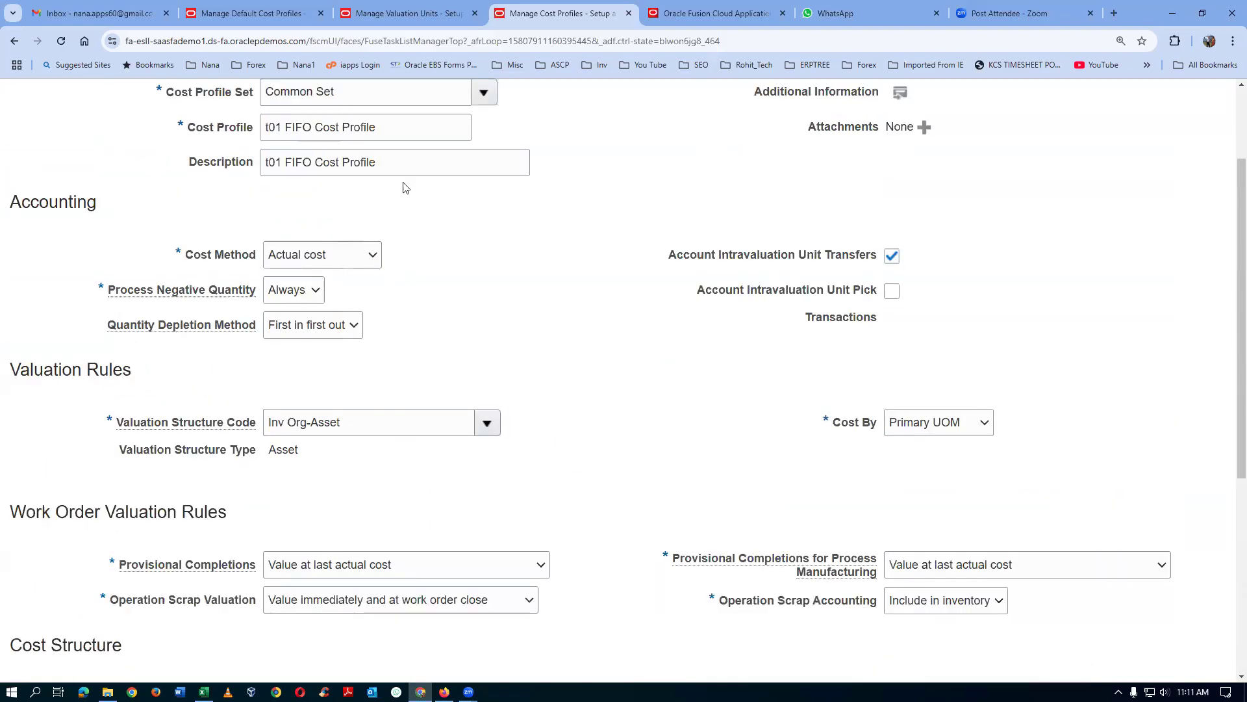
scroll(486, 329, up, 2)
scroll(490, 330, down, 4)
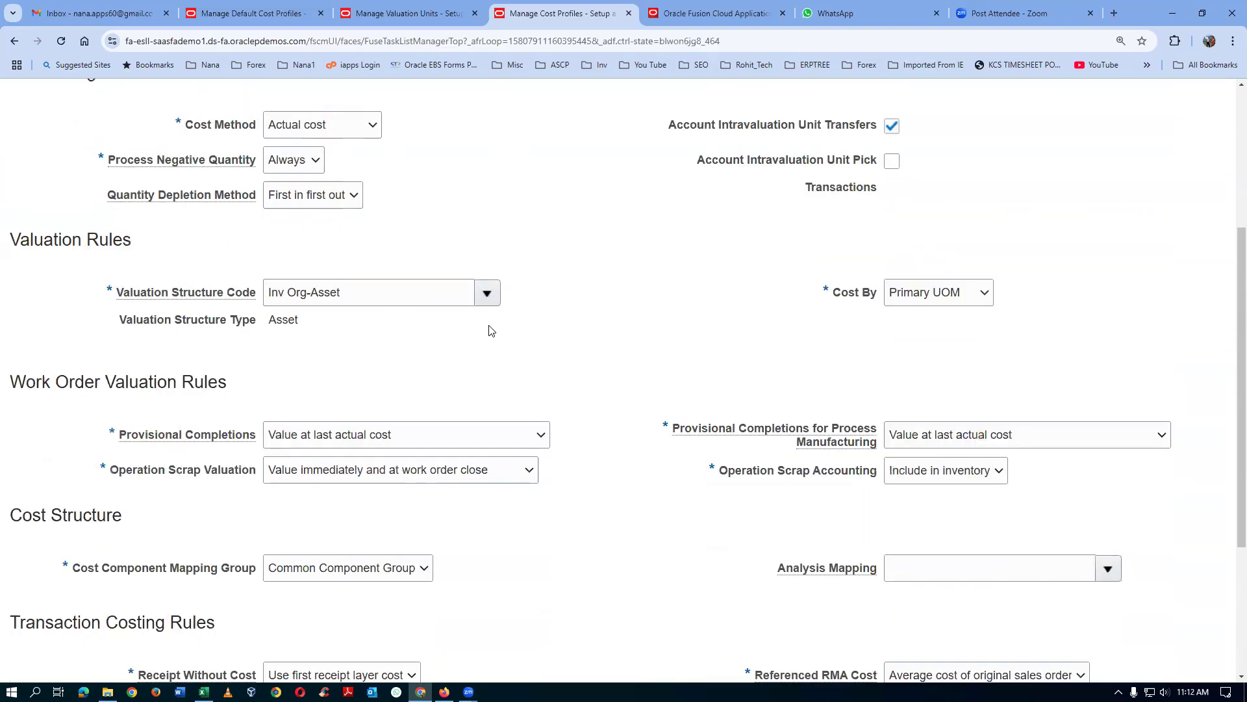
click(397, 13)
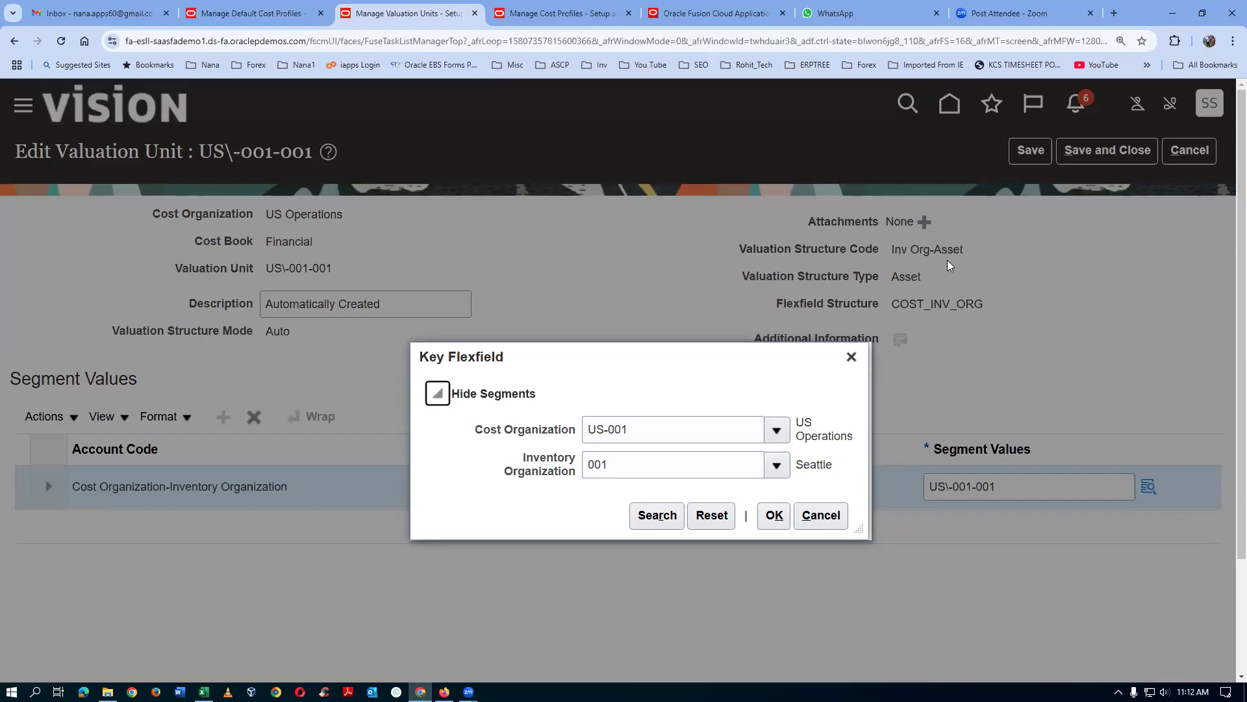
click(569, 16)
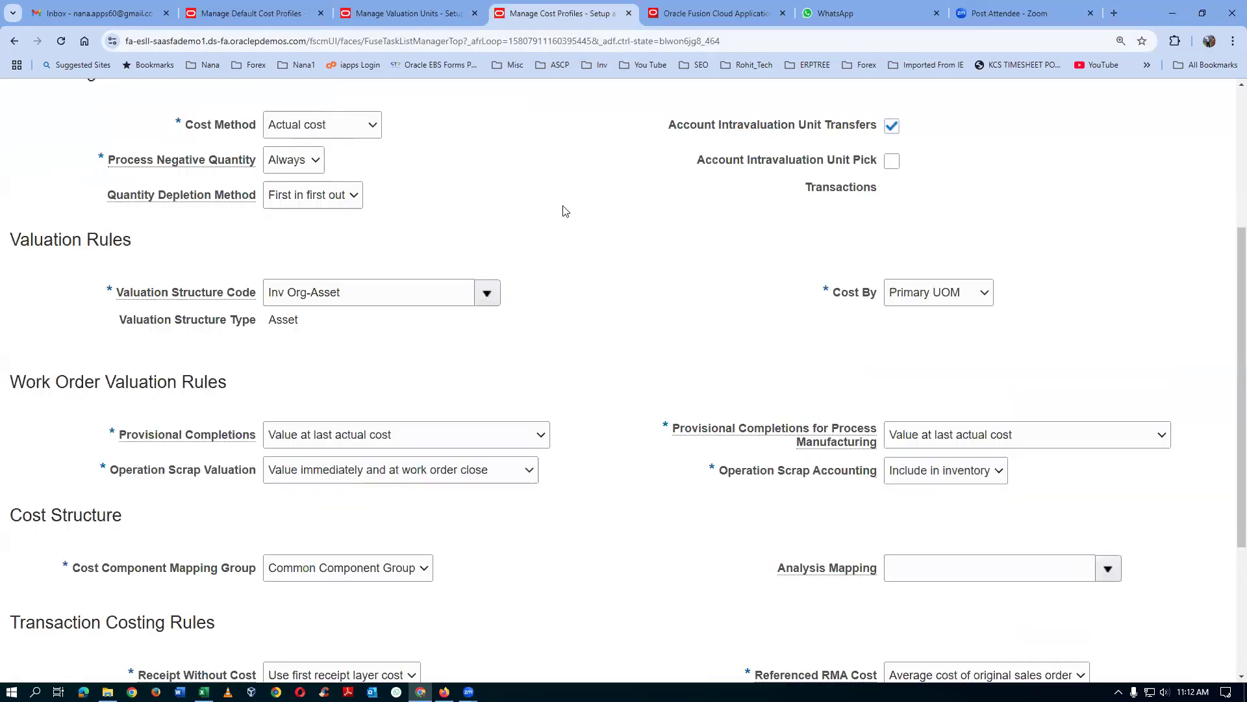
Step: Save and close the new cost profile, and leave the Manage Cost Profiles page
scroll(752, 389, up, 4)
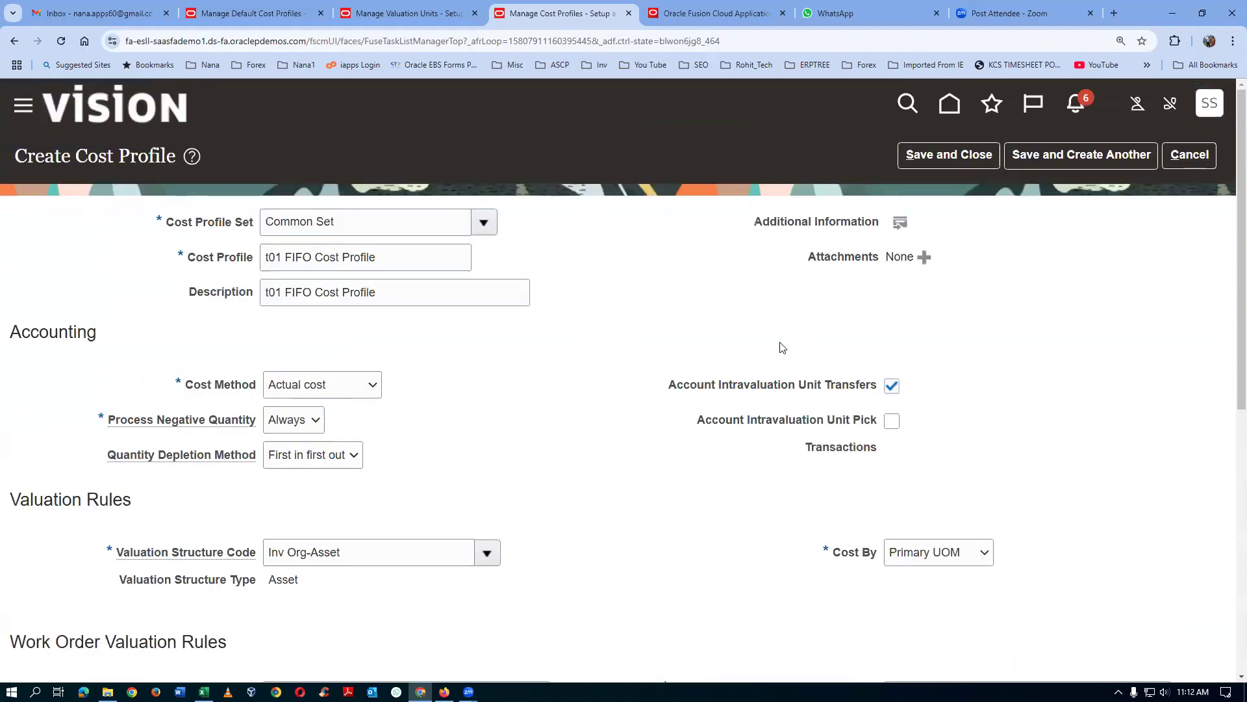
click(971, 154)
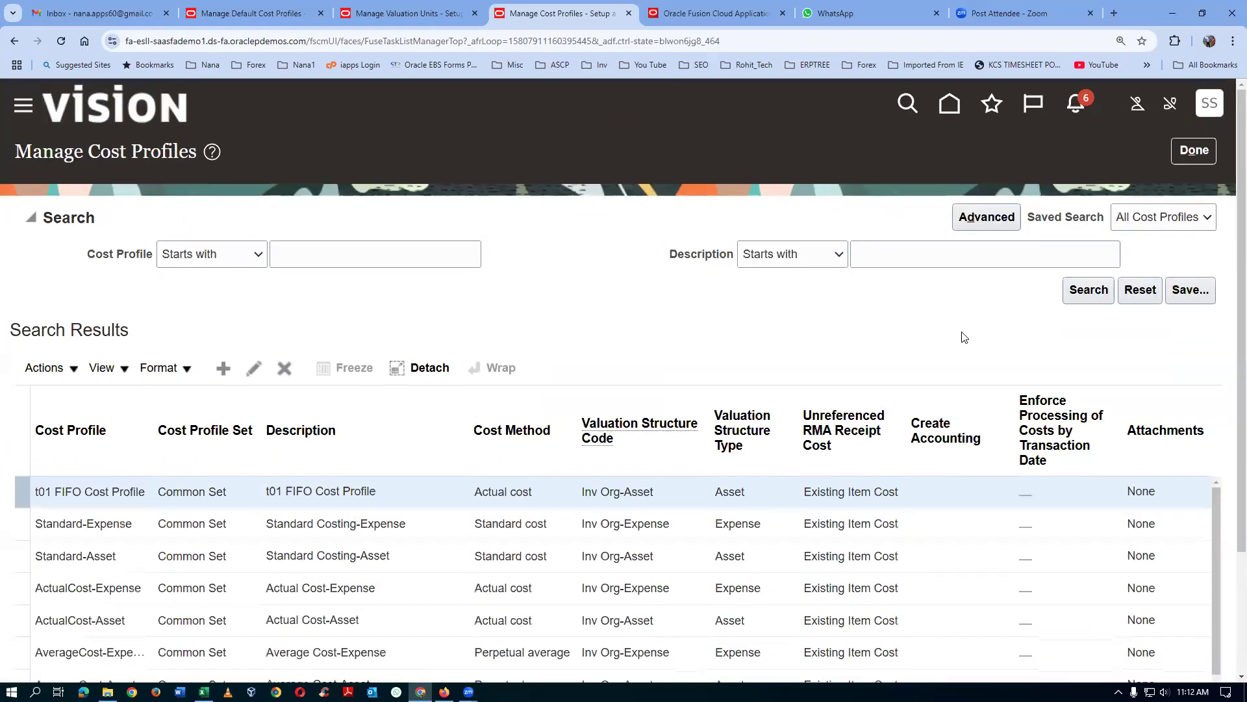
click(1199, 153)
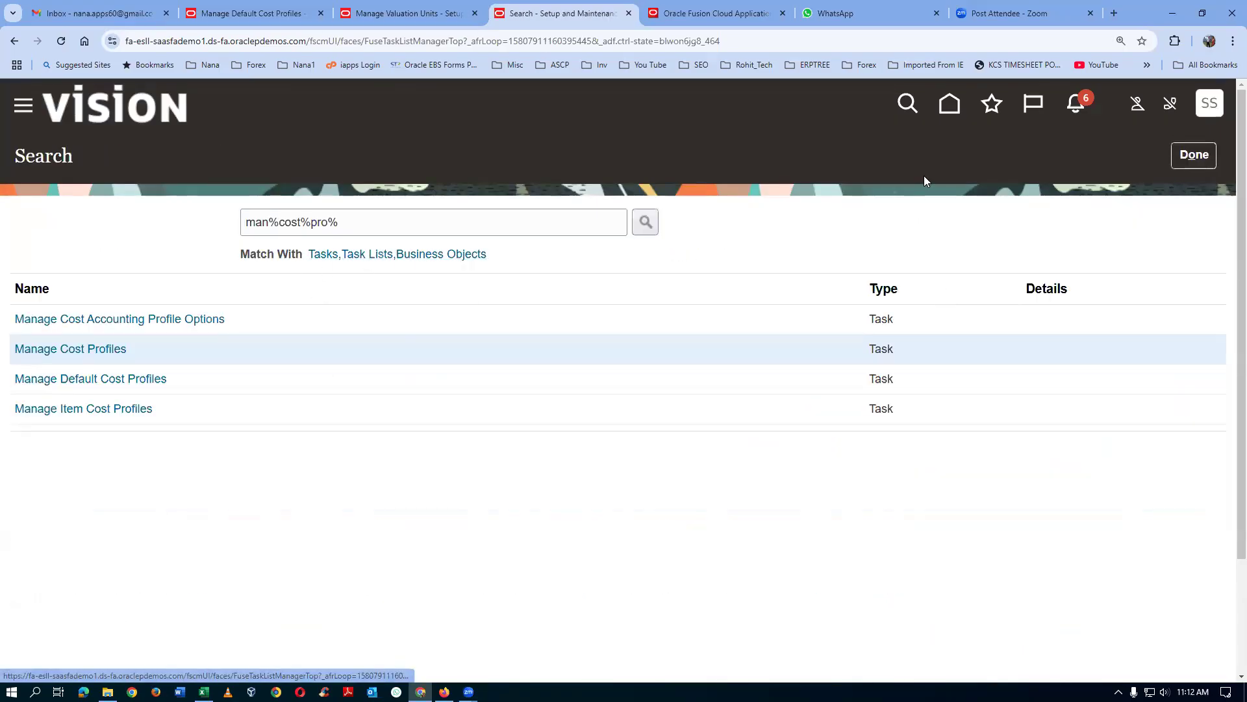
Step: From the application home page, open Product Information Management and start creating an item
click(952, 106)
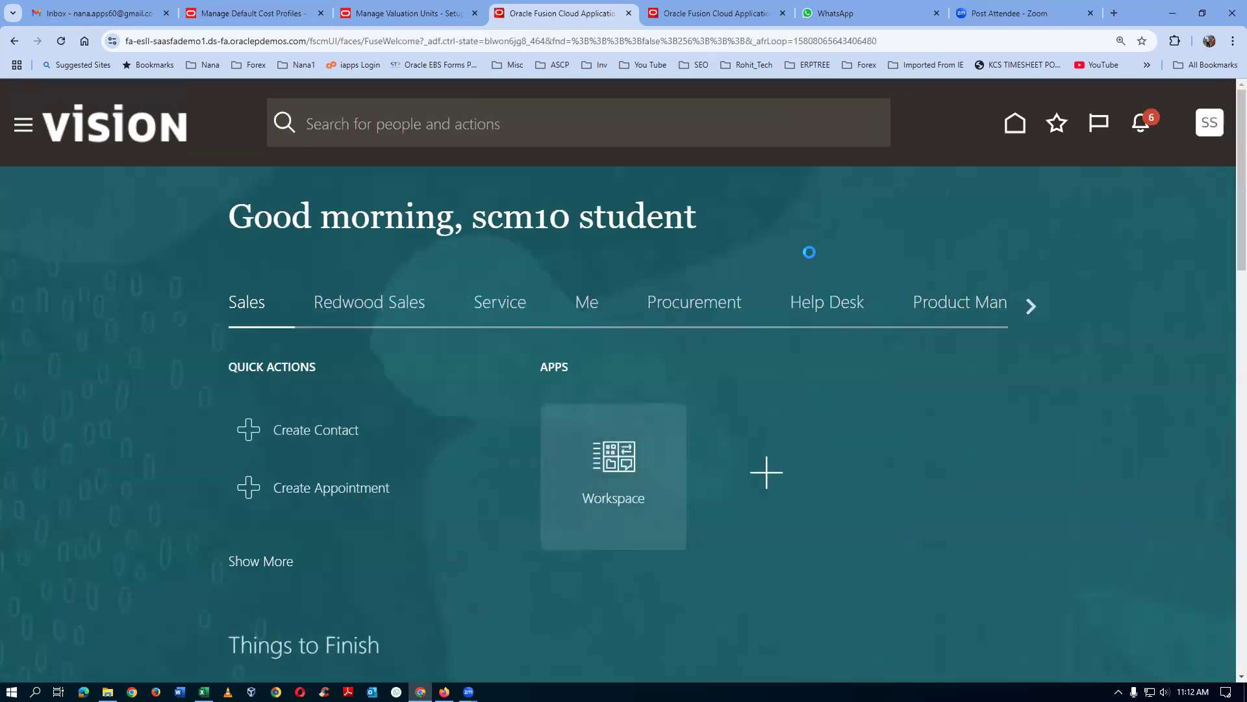
click(976, 305)
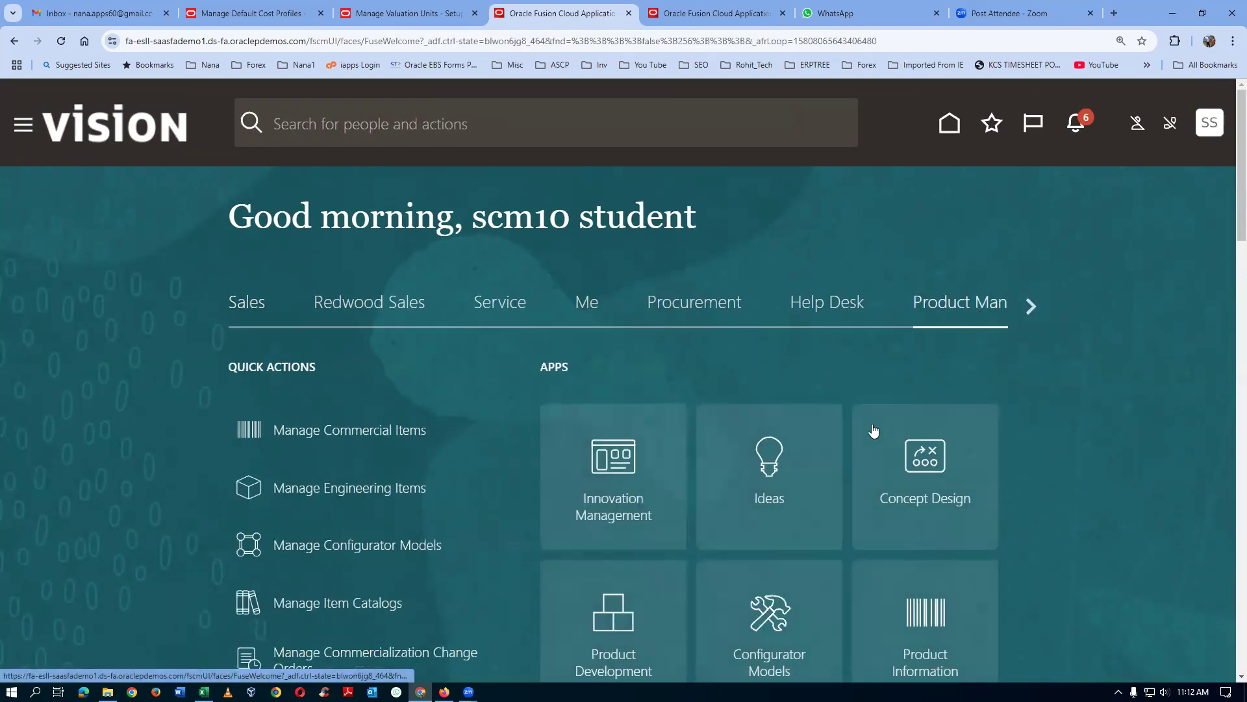
scroll(871, 431, down, 3)
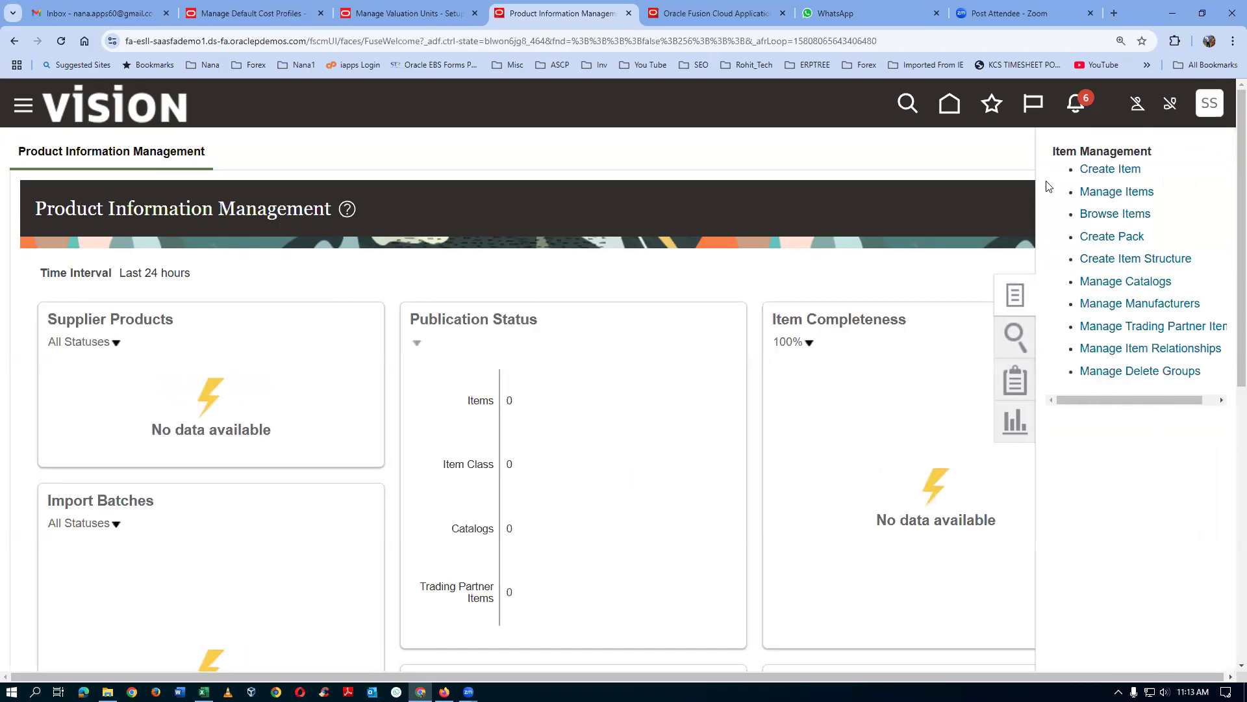
click(1098, 170)
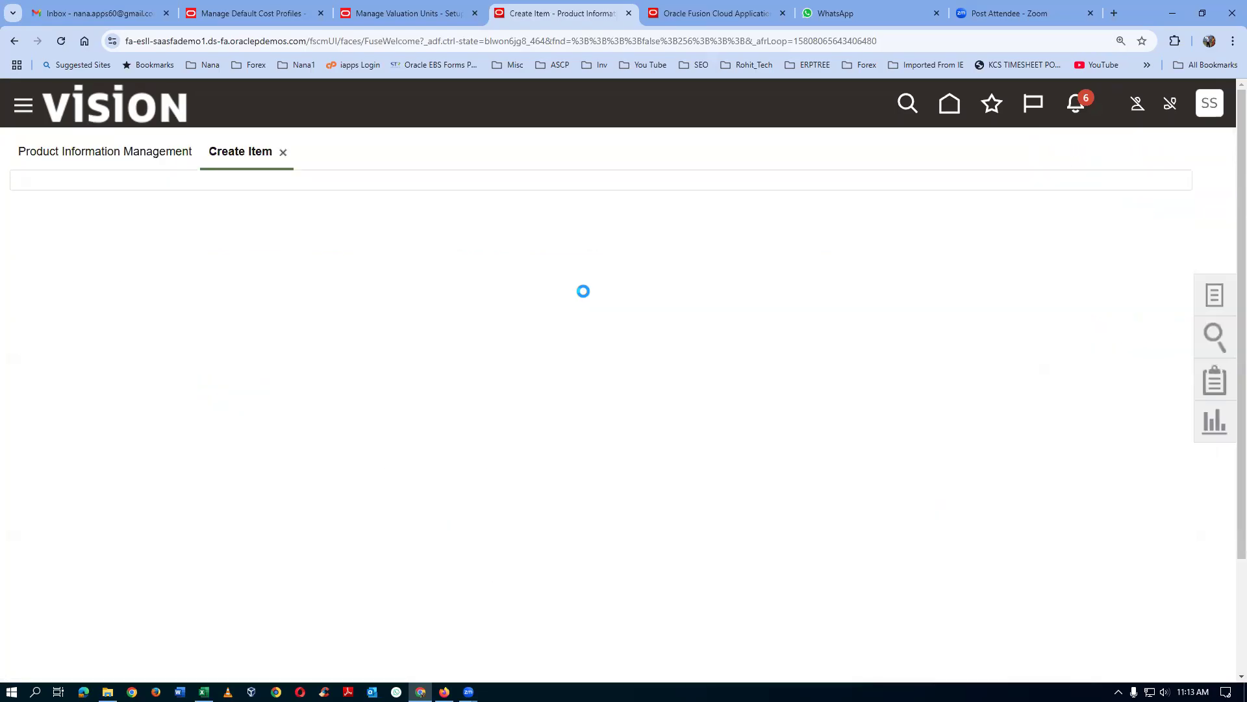
Step: Set the new item's organization to 000 Operations and accept GANI ITEM CLASS with the FG - Design Items template
text(000)
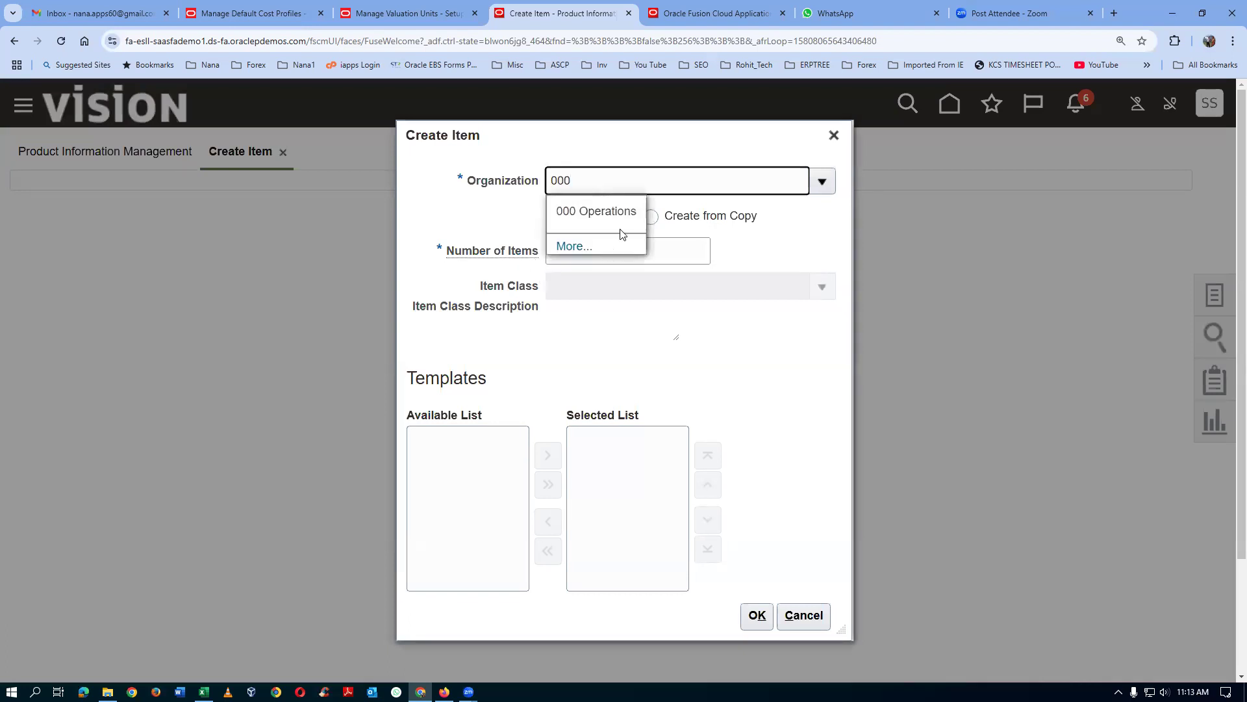
click(596, 213)
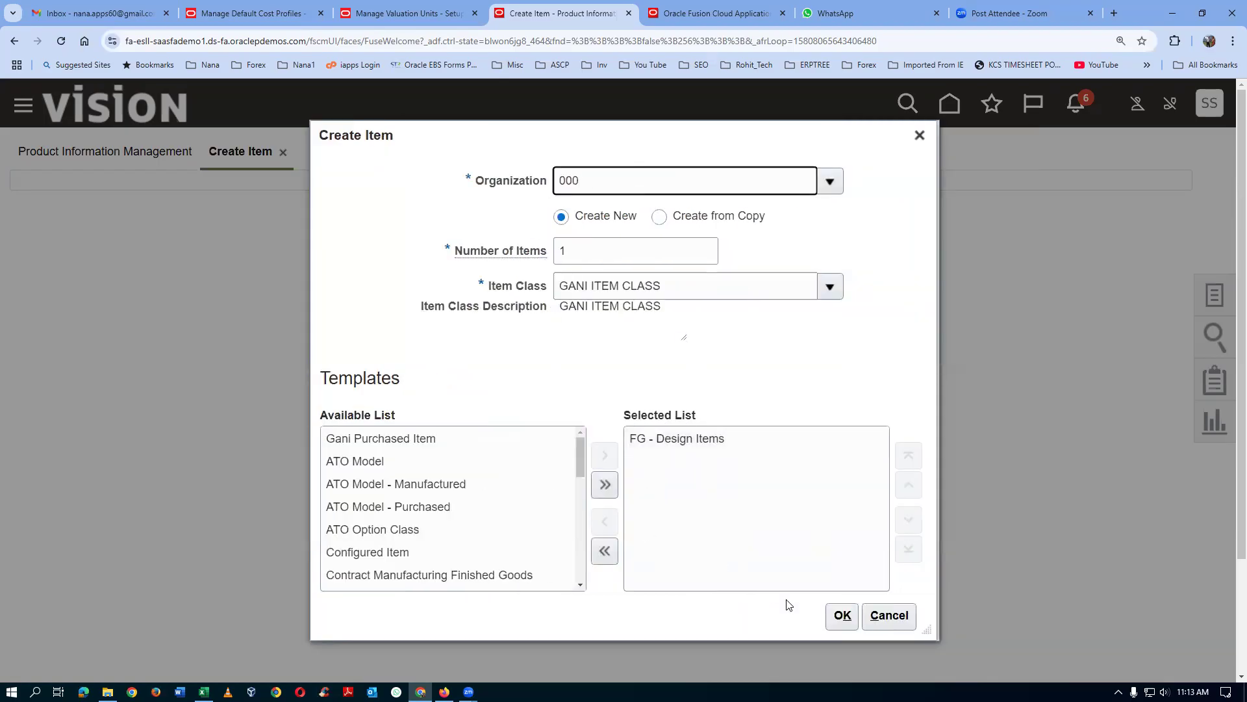
click(844, 615)
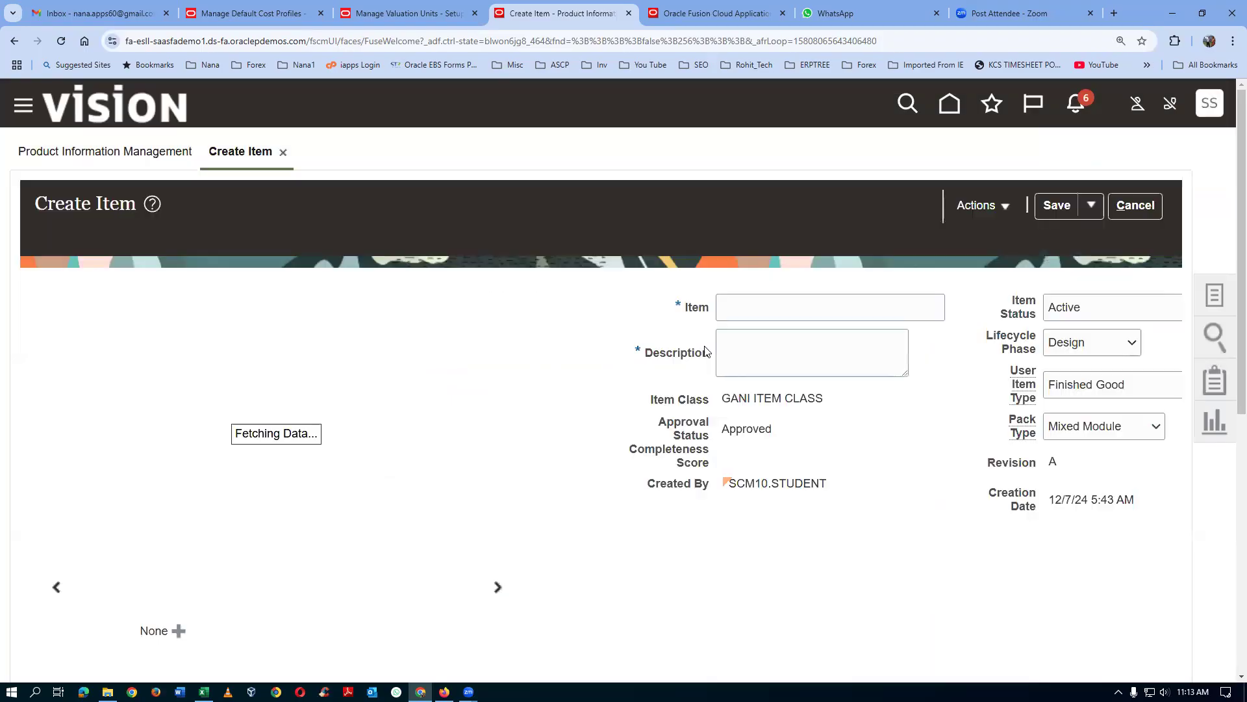
Step: Name the item t0101_fifo and copy the same text into its description
click(728, 309)
text(t0101)
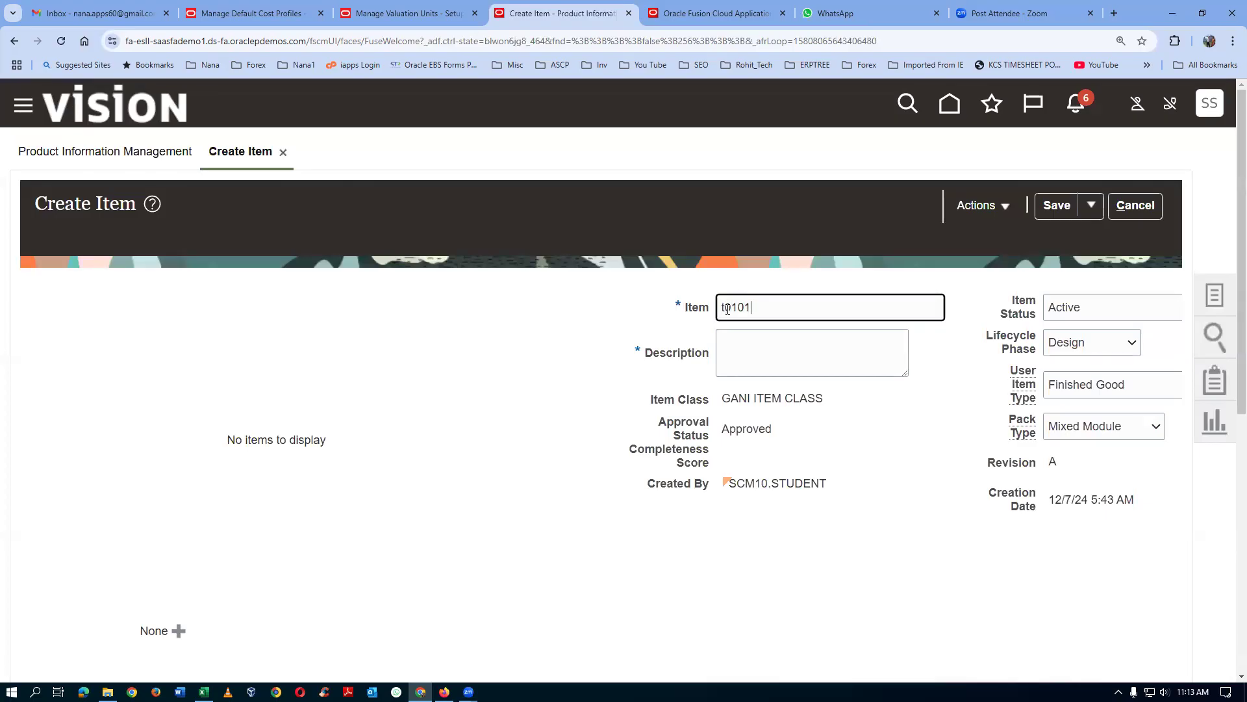
text(_fifo)
double_click(796, 311)
key(ctrl+c)
click(778, 360)
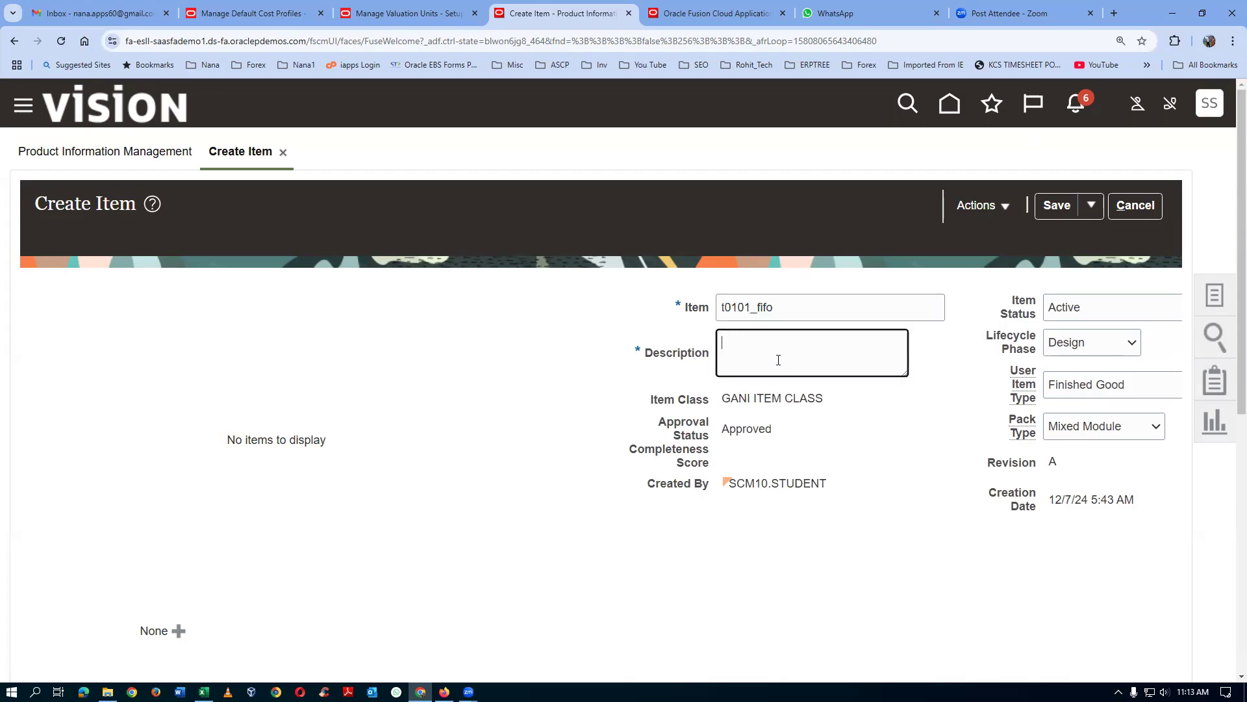
key(ctrl+v)
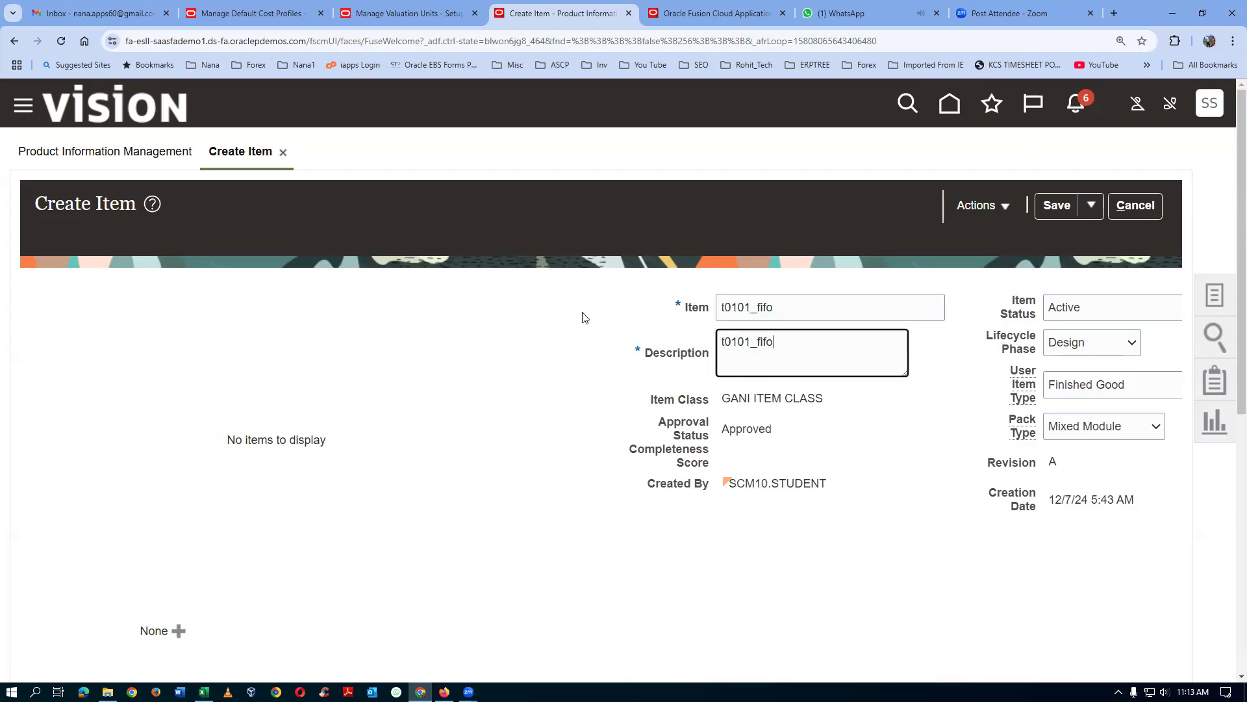
Step: Check the inventory organization in the valuation unit's segment values, and open the new item's organization associations
click(403, 13)
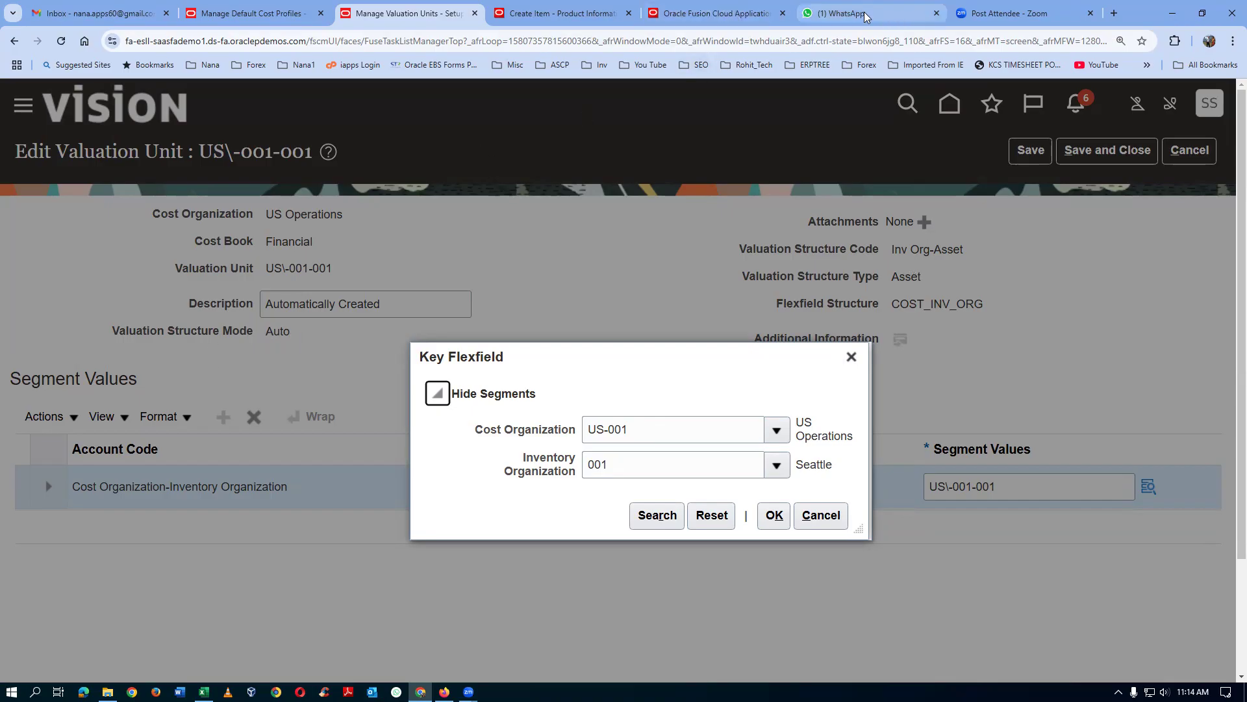
click(710, 13)
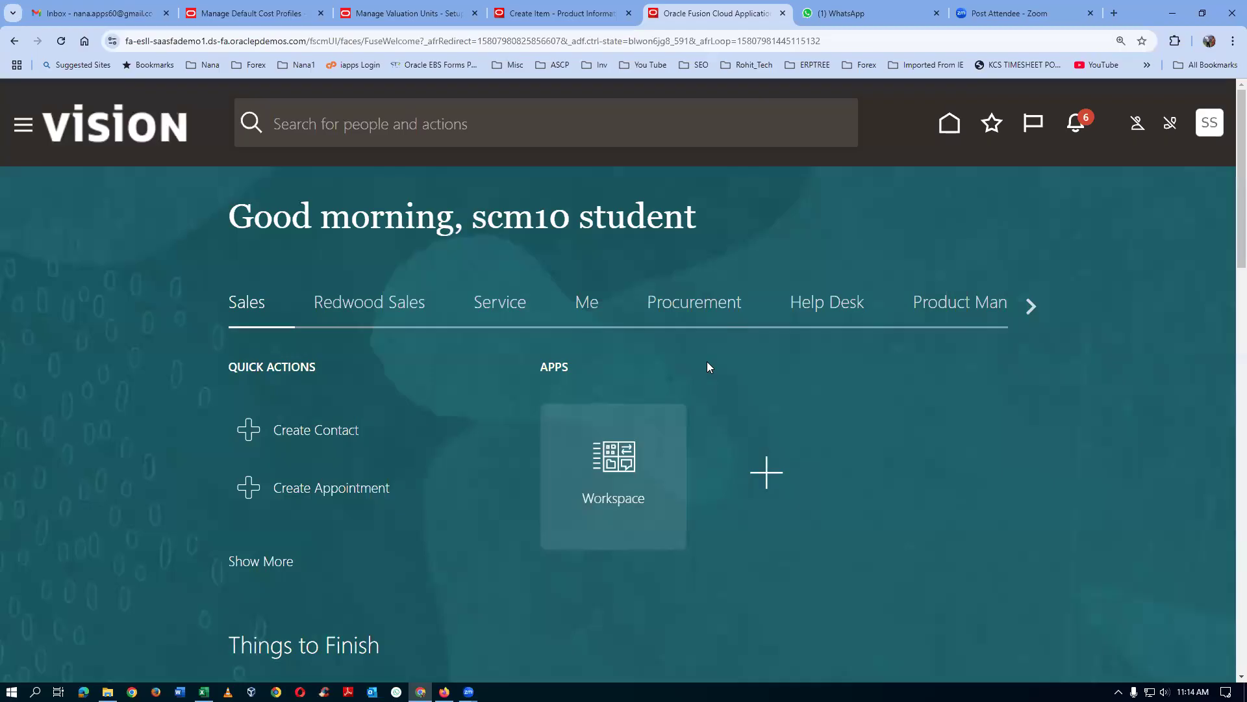
click(558, 14)
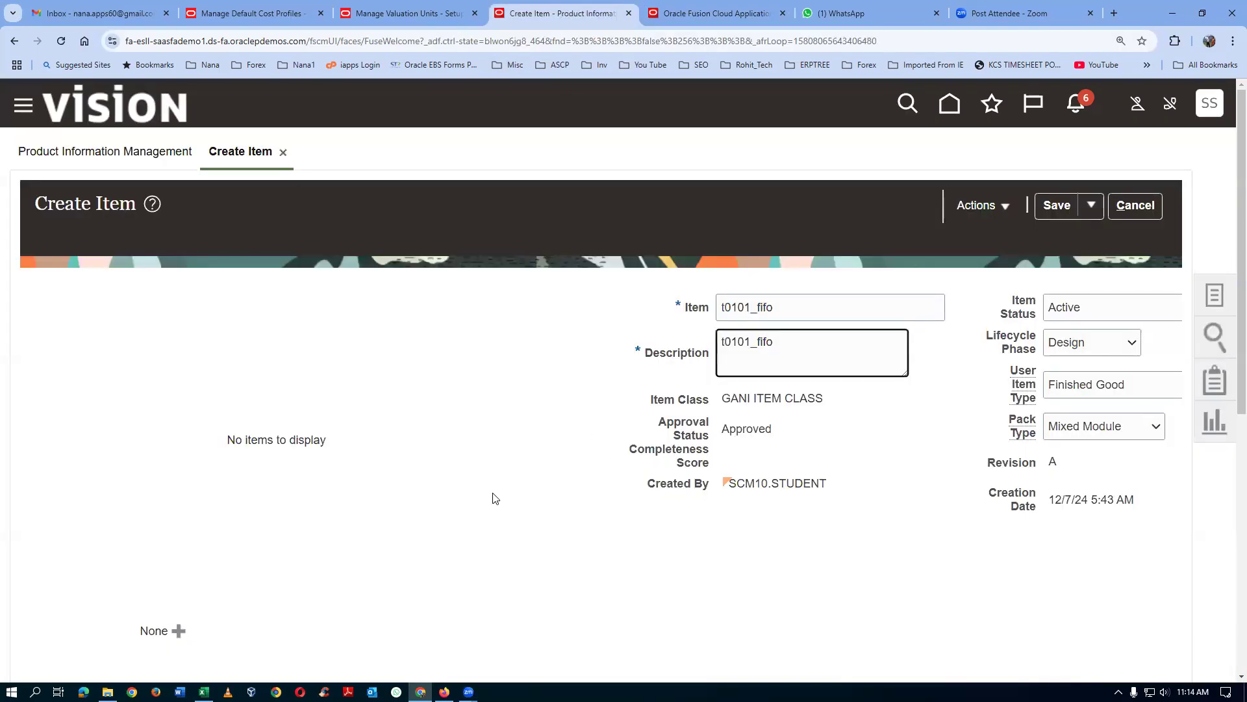
scroll(492, 498, down, 4)
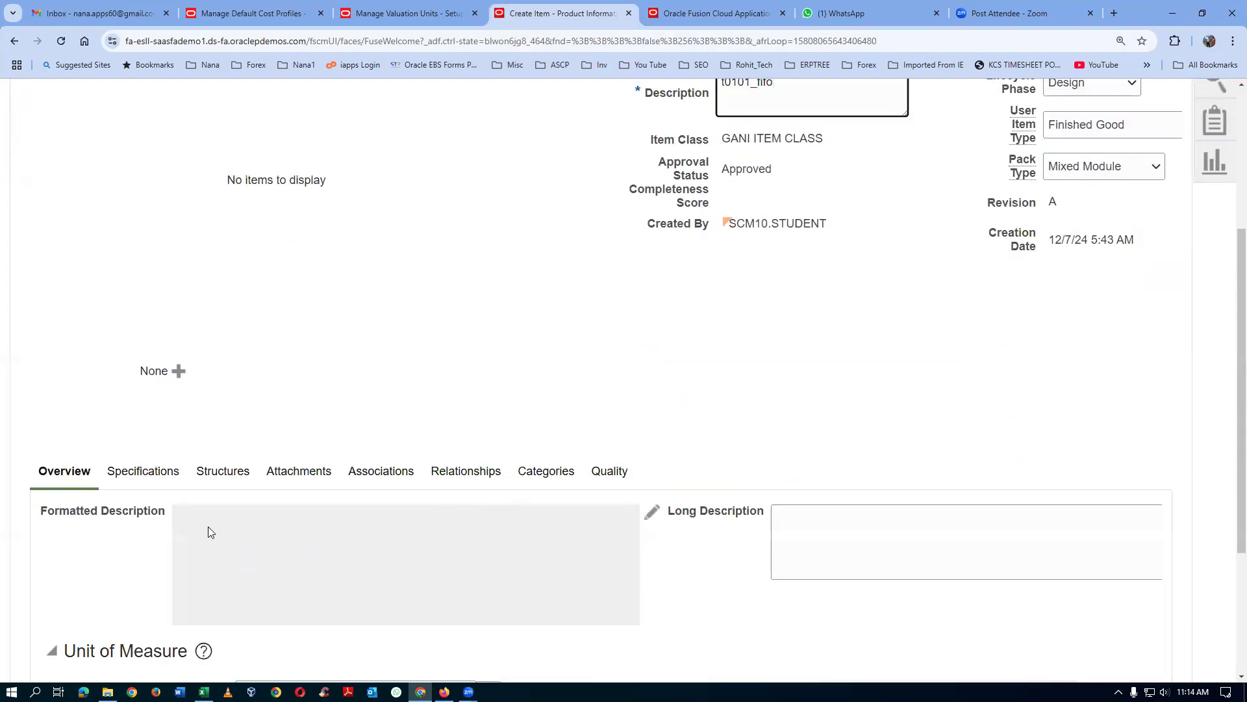
click(389, 473)
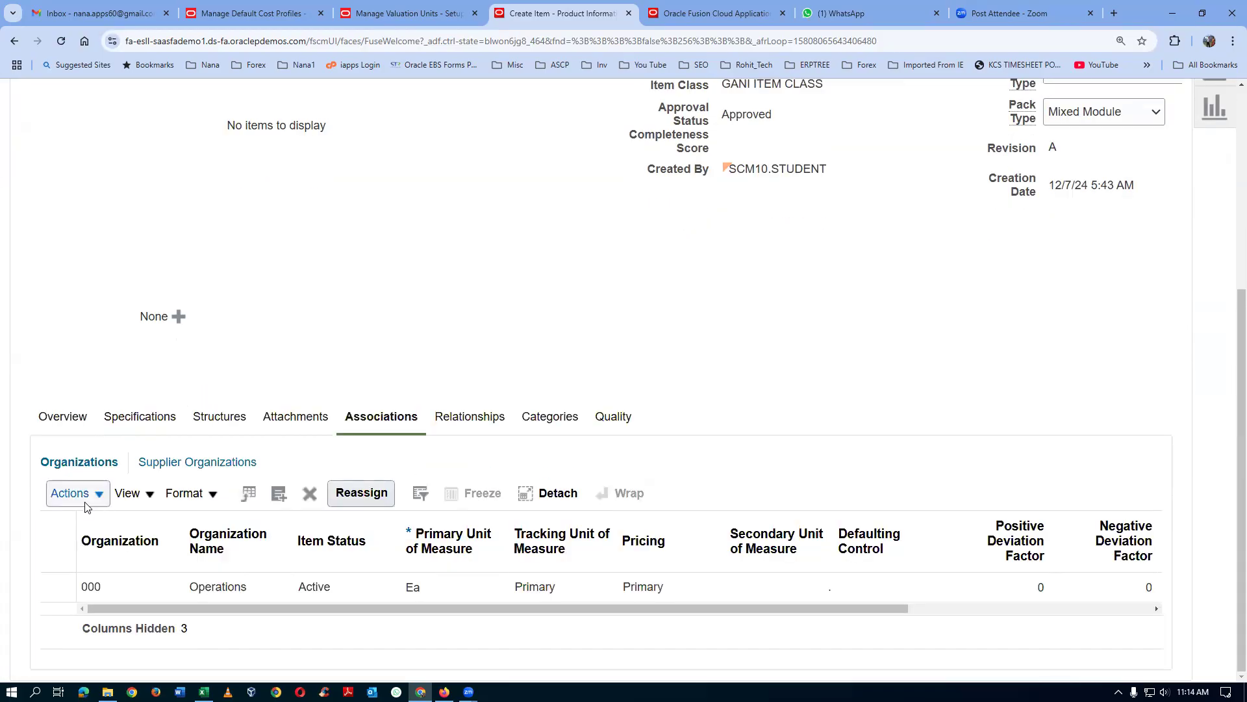
Step: Associate the item with inventory organization 001 Seattle, without selecting a template
click(86, 502)
click(104, 557)
click(658, 221)
text(001)
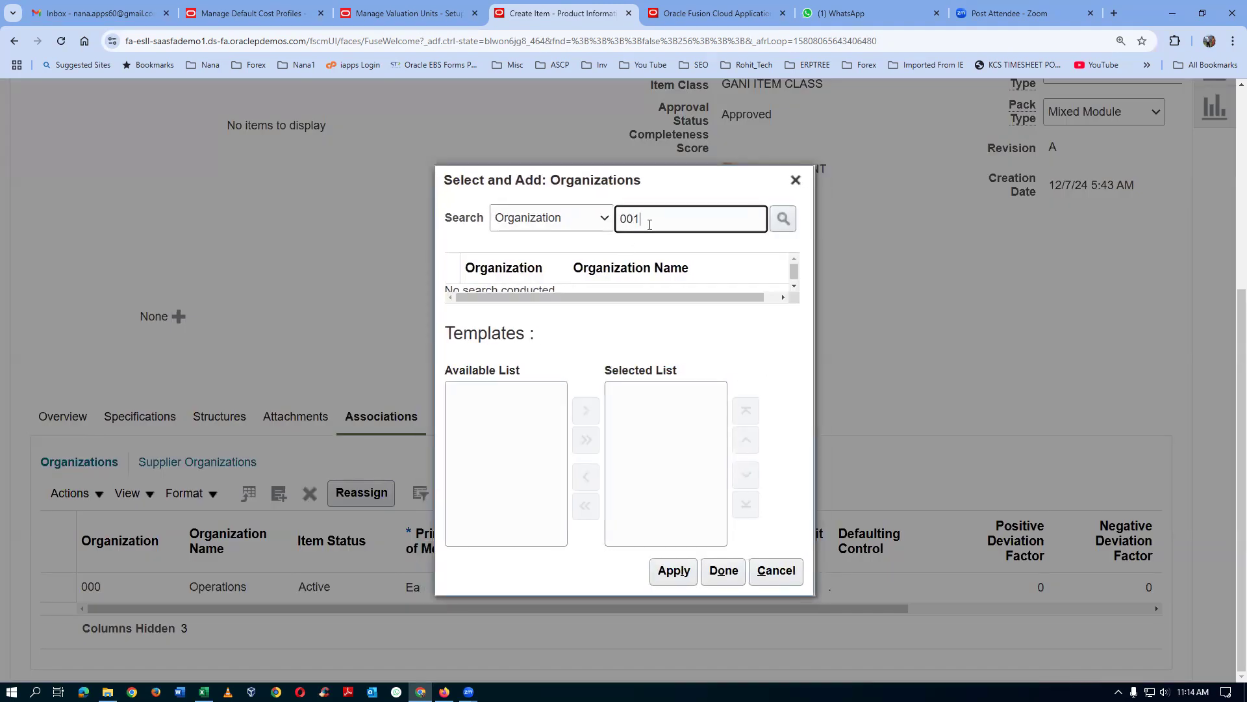
key(Return)
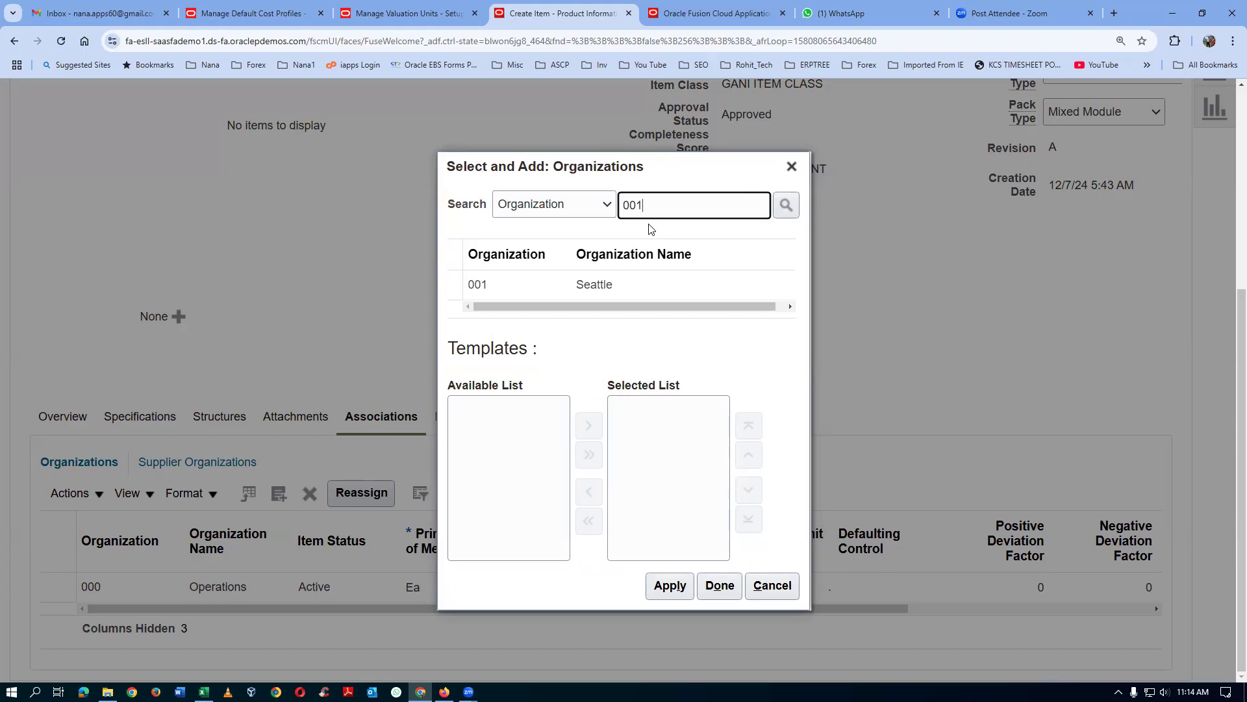
click(456, 283)
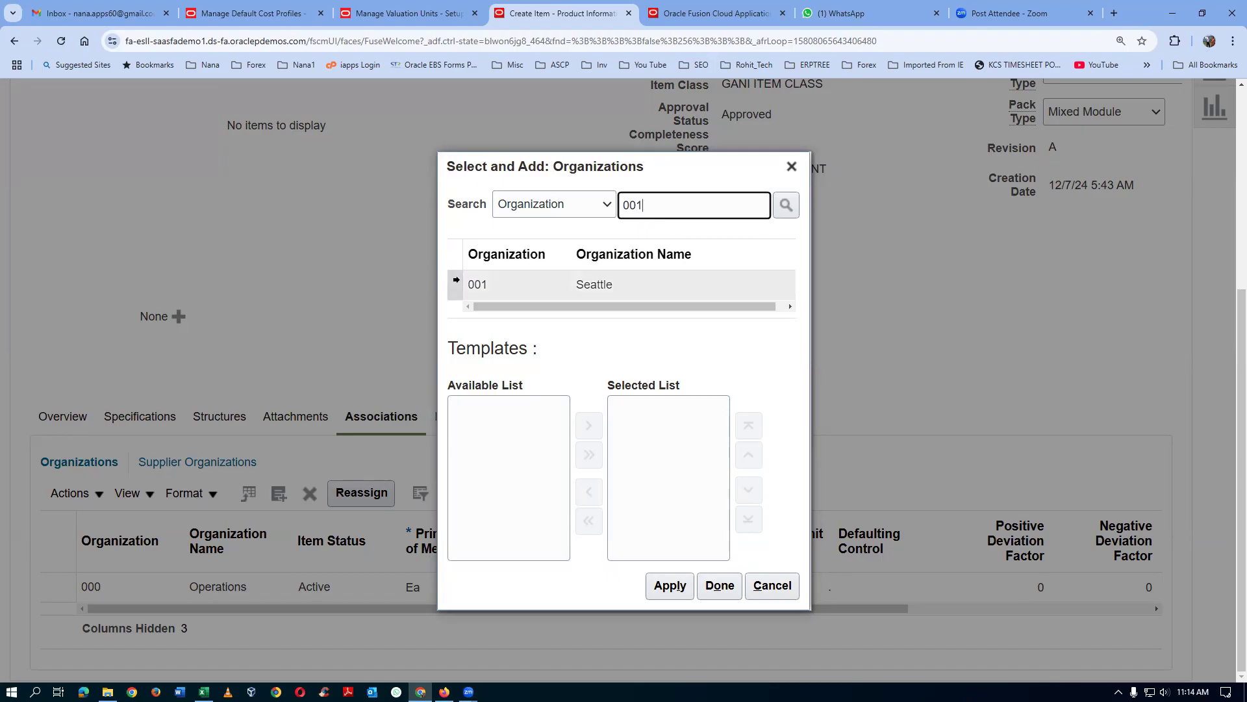
click(834, 587)
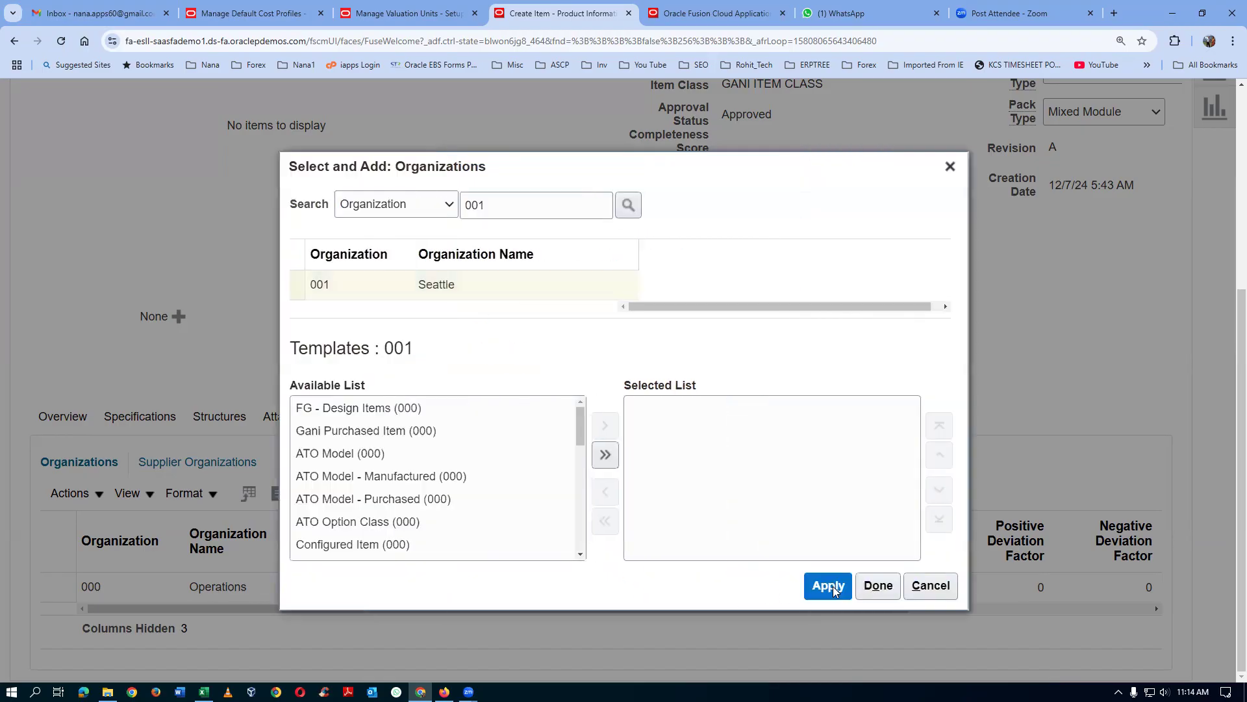
click(878, 586)
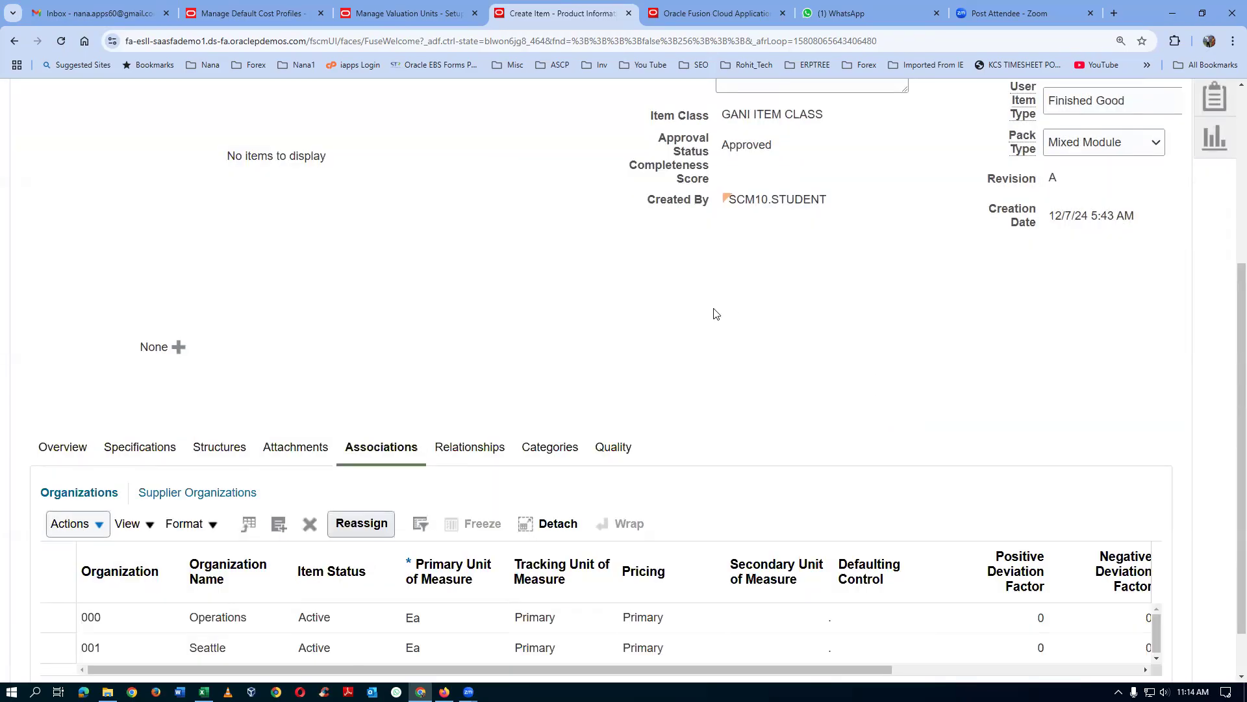
Step: Save and close the new item t0101_fifo
scroll(716, 315, up, 3)
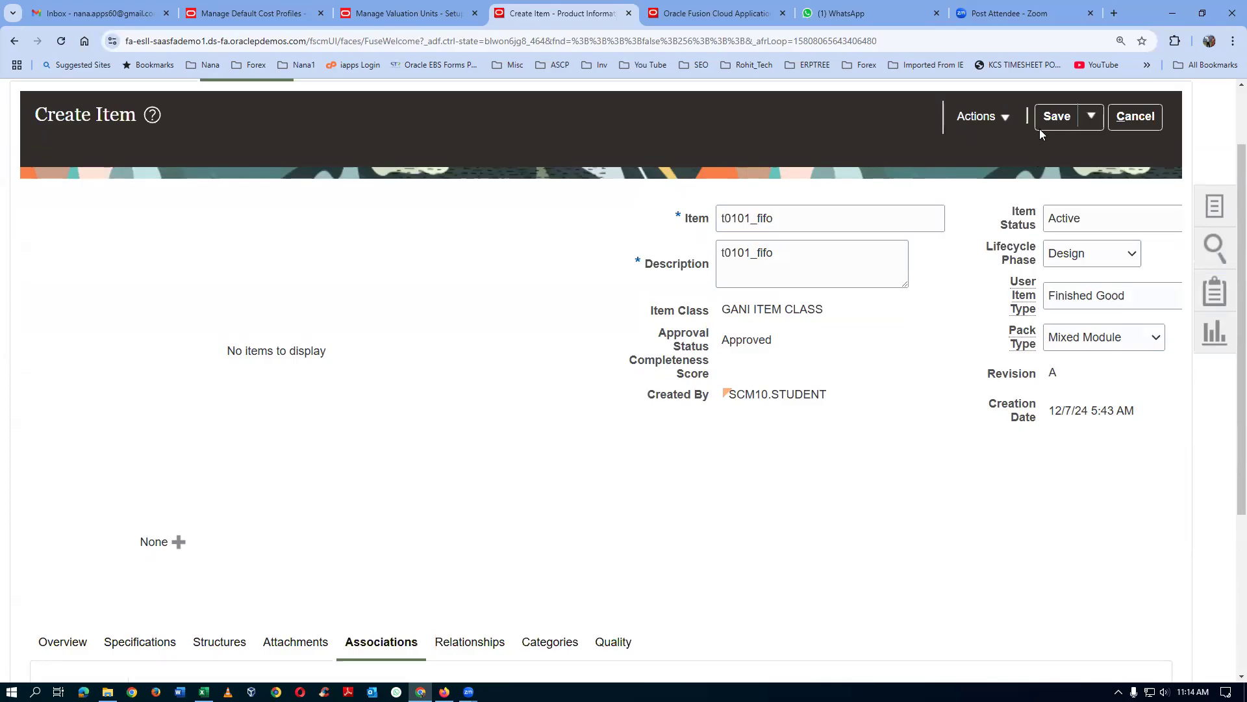
click(1091, 117)
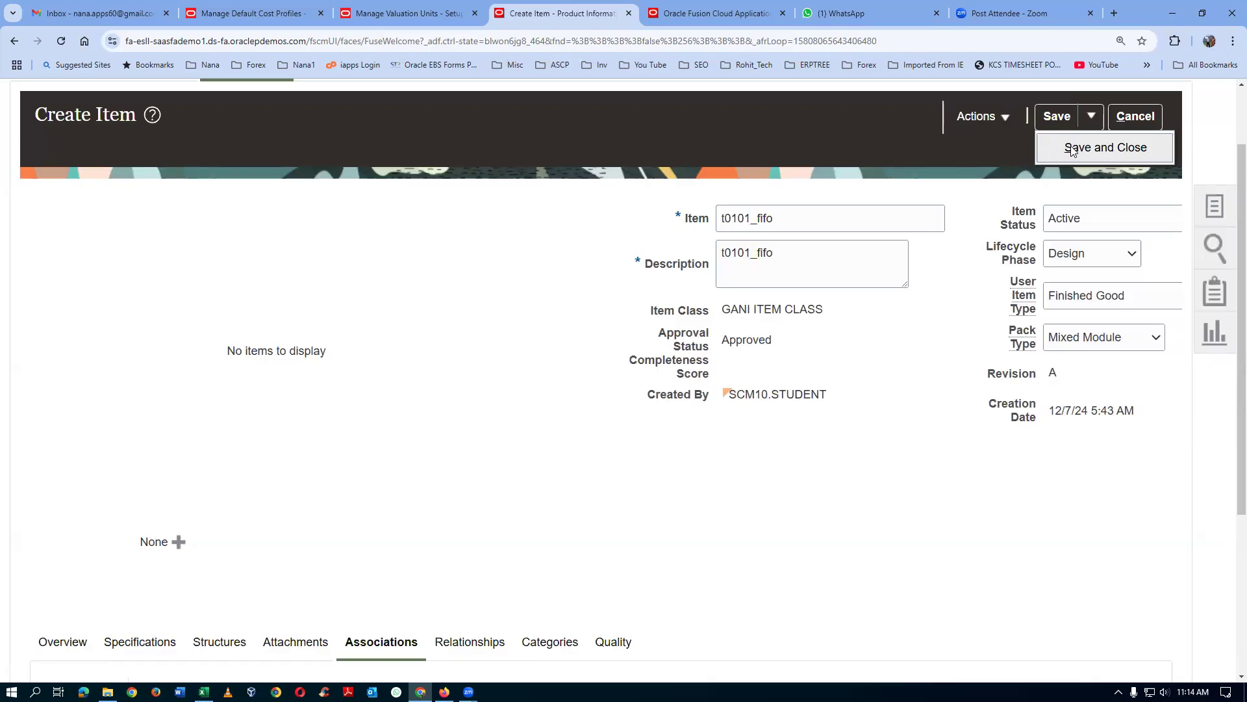
click(1074, 150)
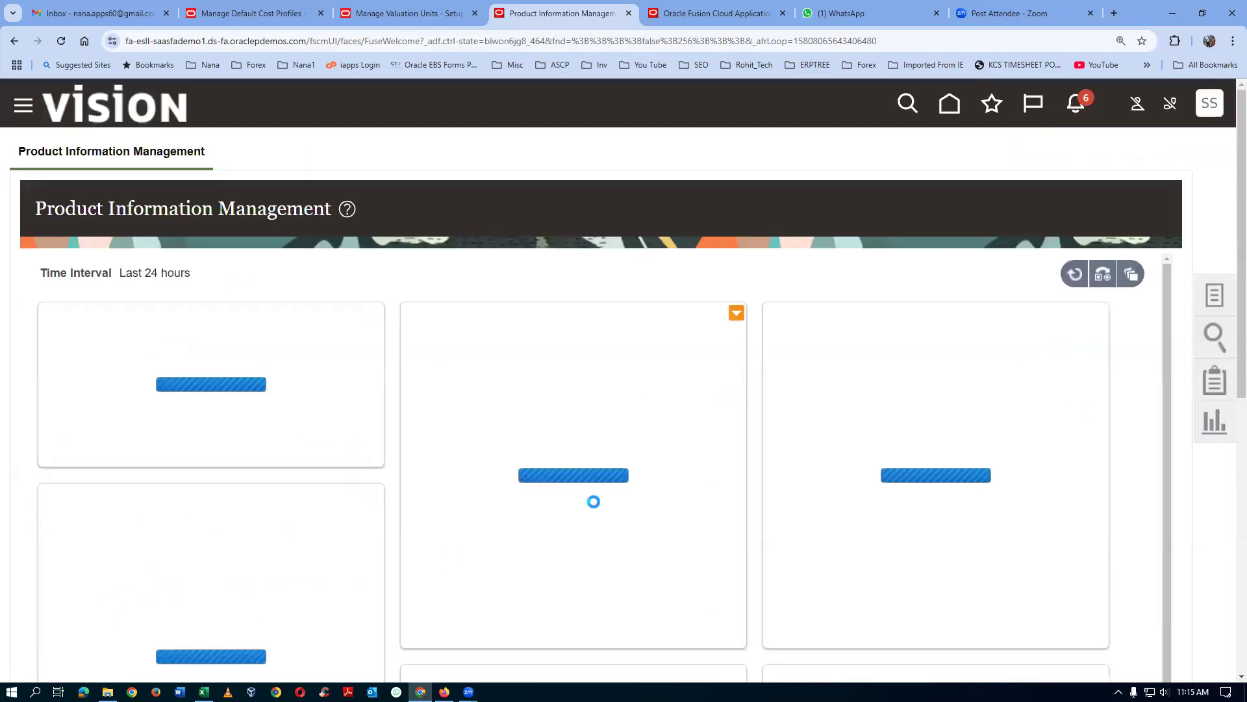
Step: Go to Setup and Maintenance and open its task search page
click(1208, 105)
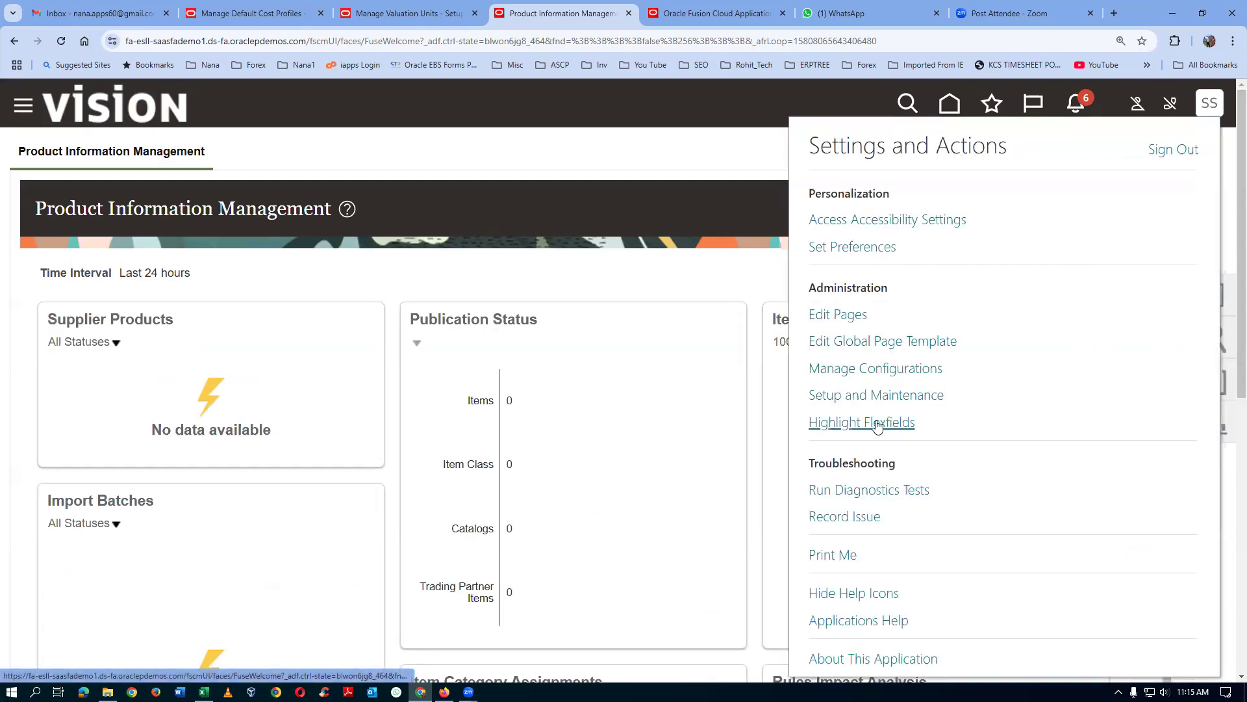
click(877, 395)
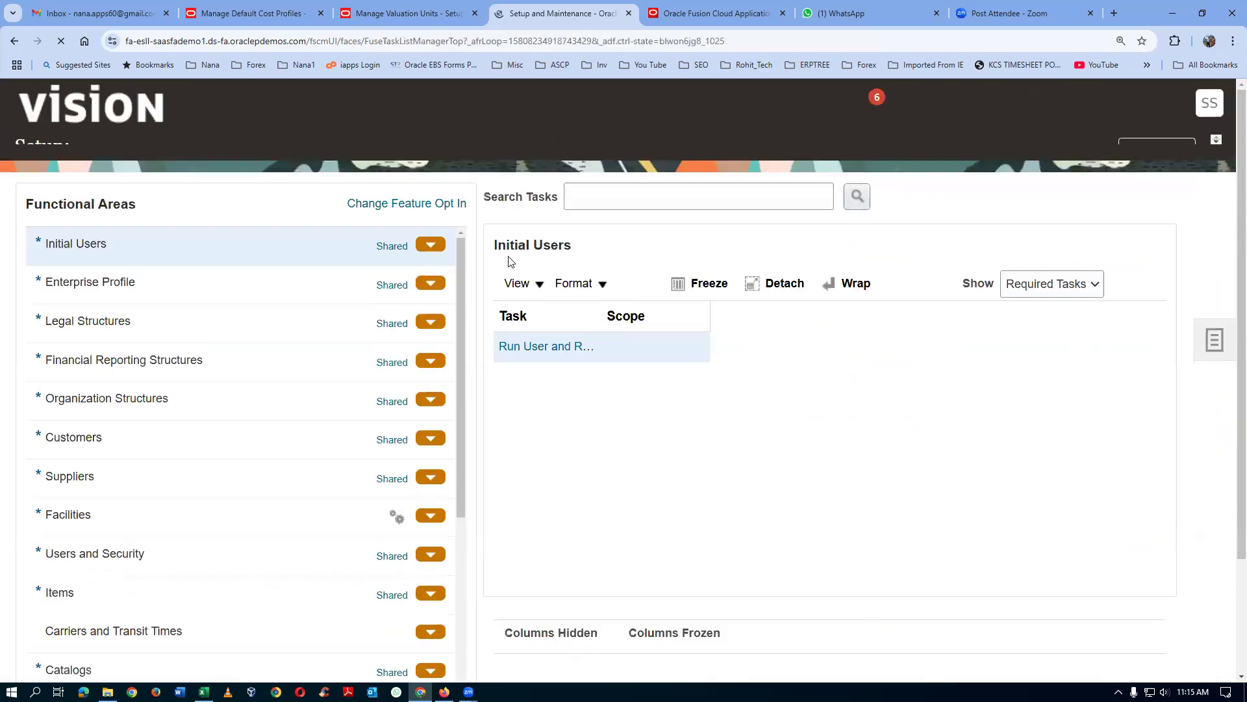
click(1214, 364)
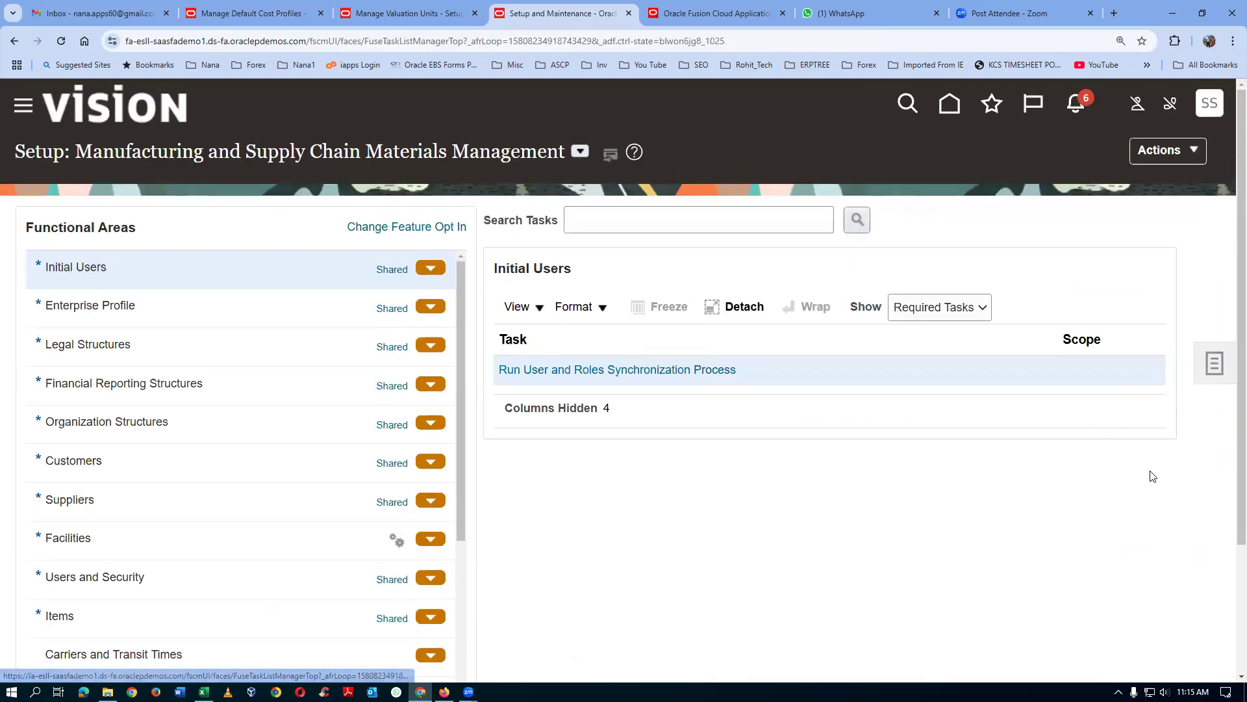
click(1091, 428)
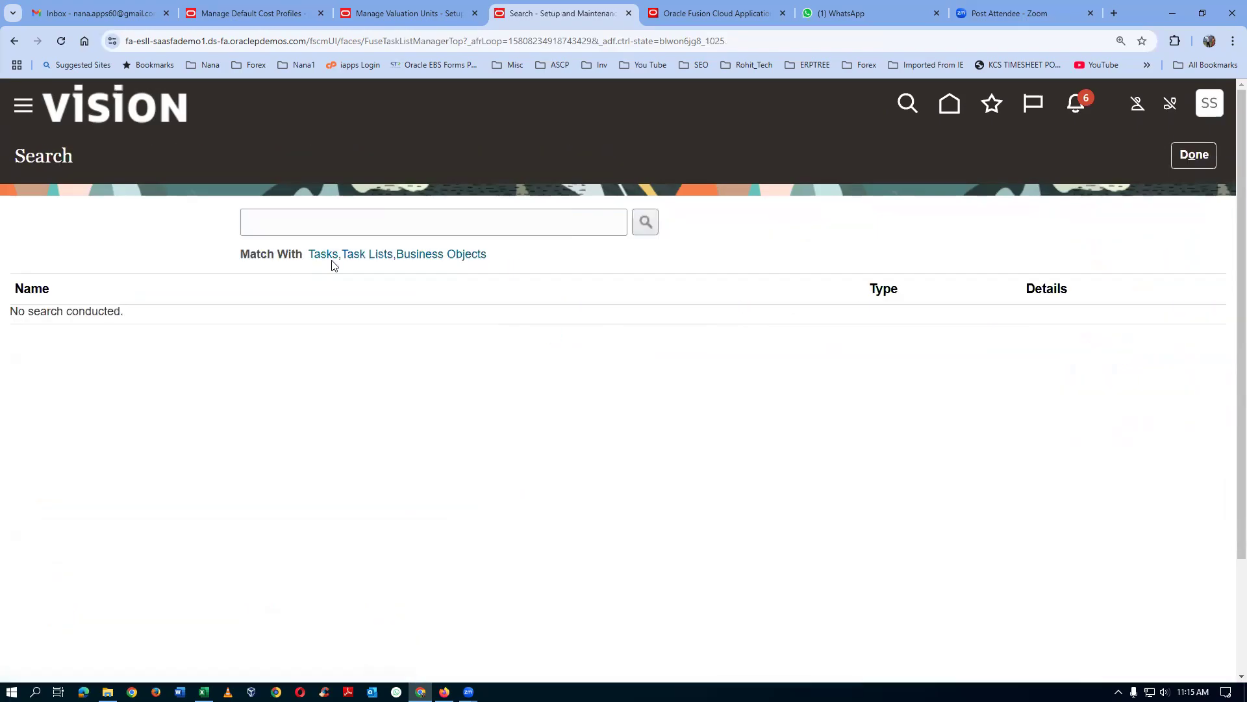
Step: Search the setup tasks for man%item%cost%pro% and open Manage Item Cost Profiles
click(372, 228)
text(man)
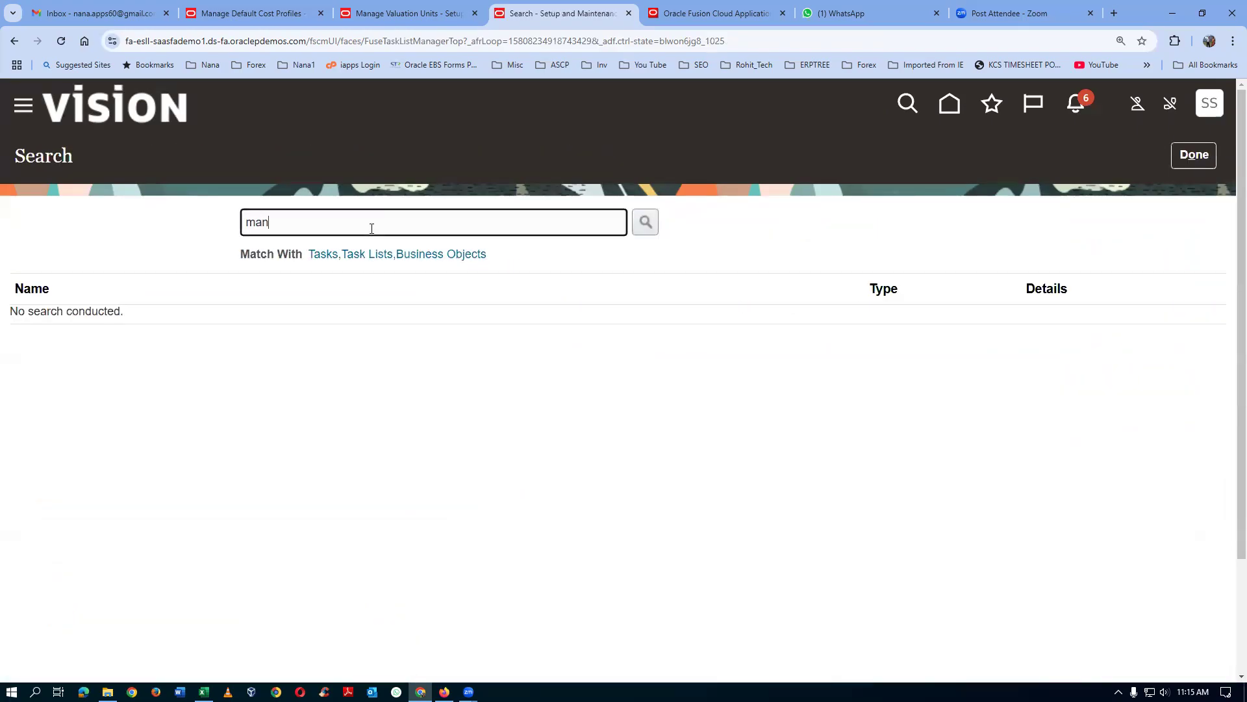
text(%item%cost%pro%)
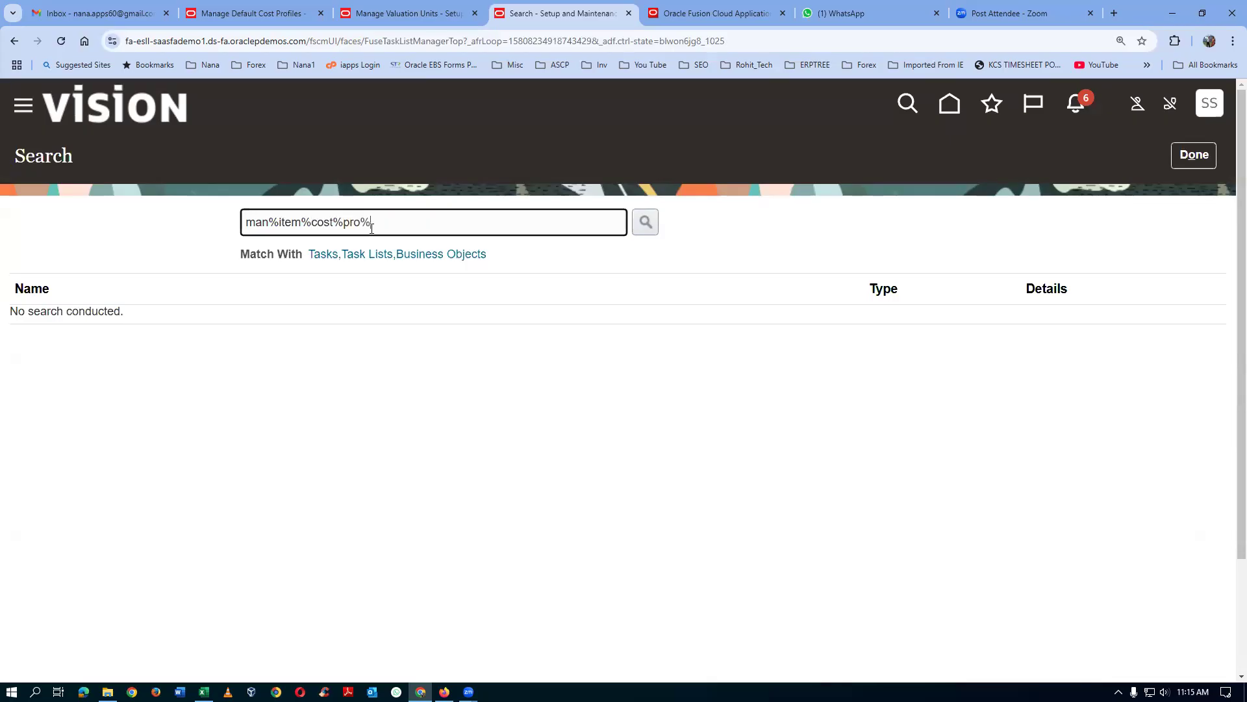
key(Return)
click(78, 320)
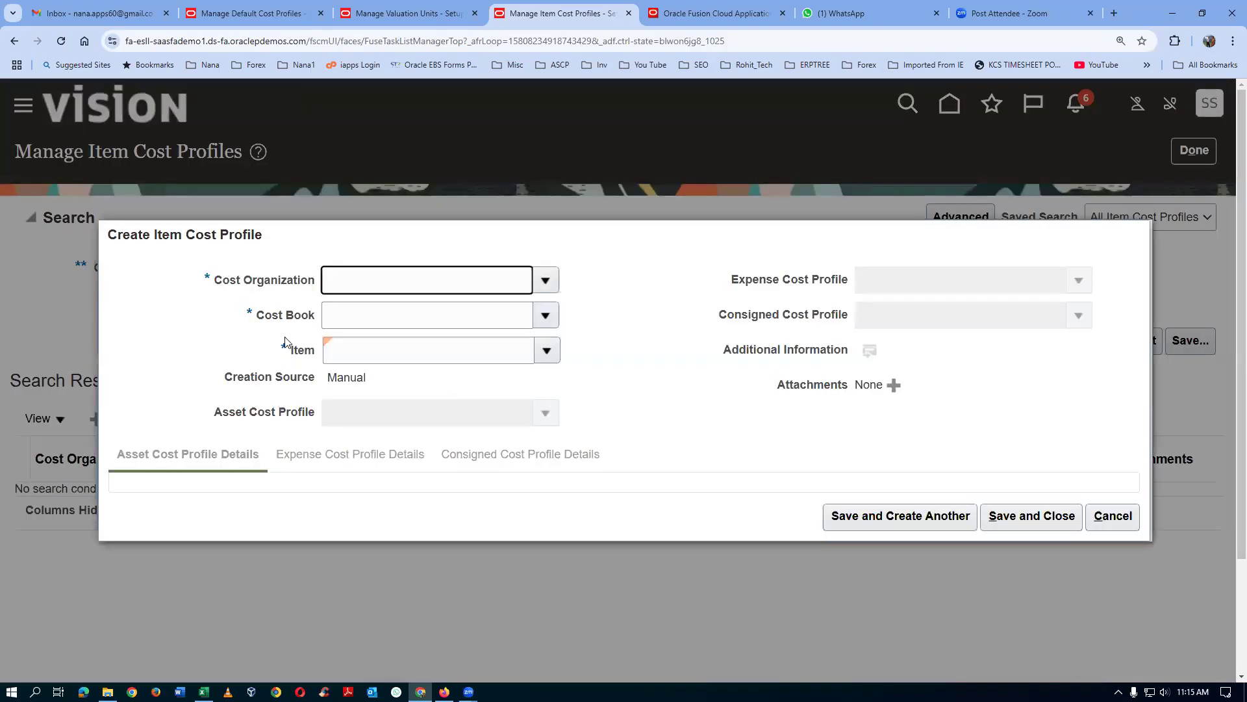
Step: Try entering US-001, the valuation unit's cost organization code, as the new item cost profile's cost organization
click(408, 13)
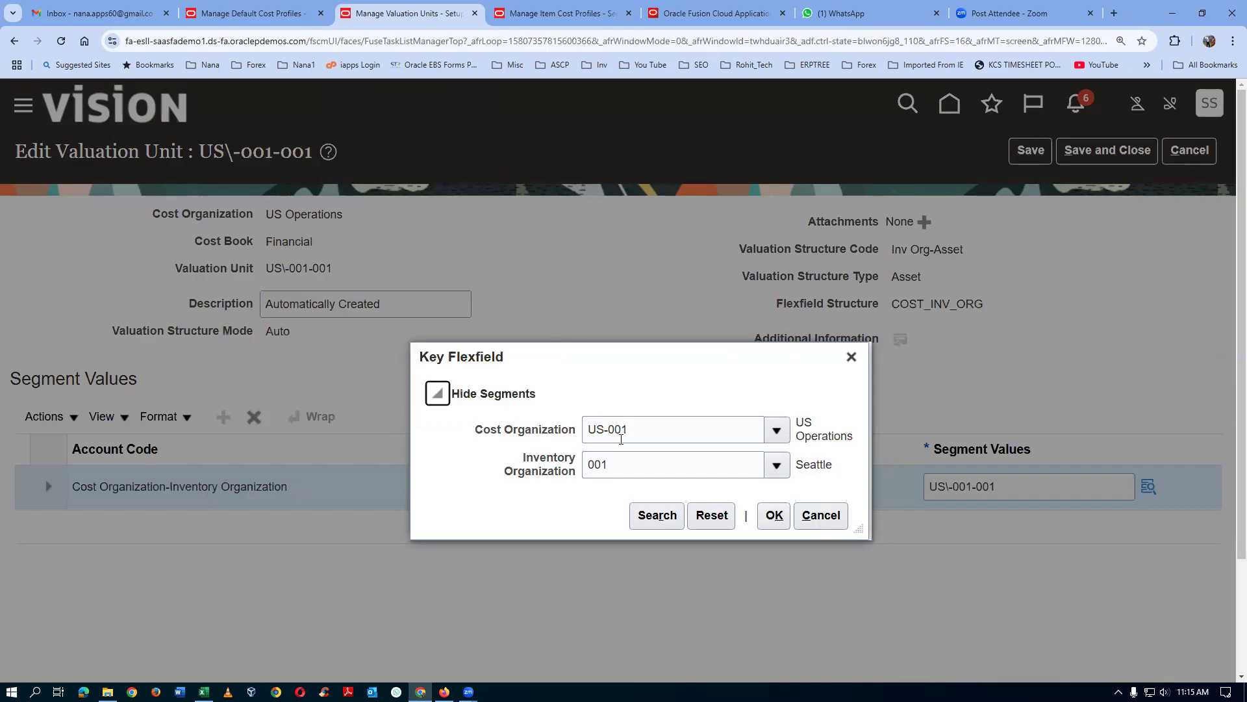
click(571, 23)
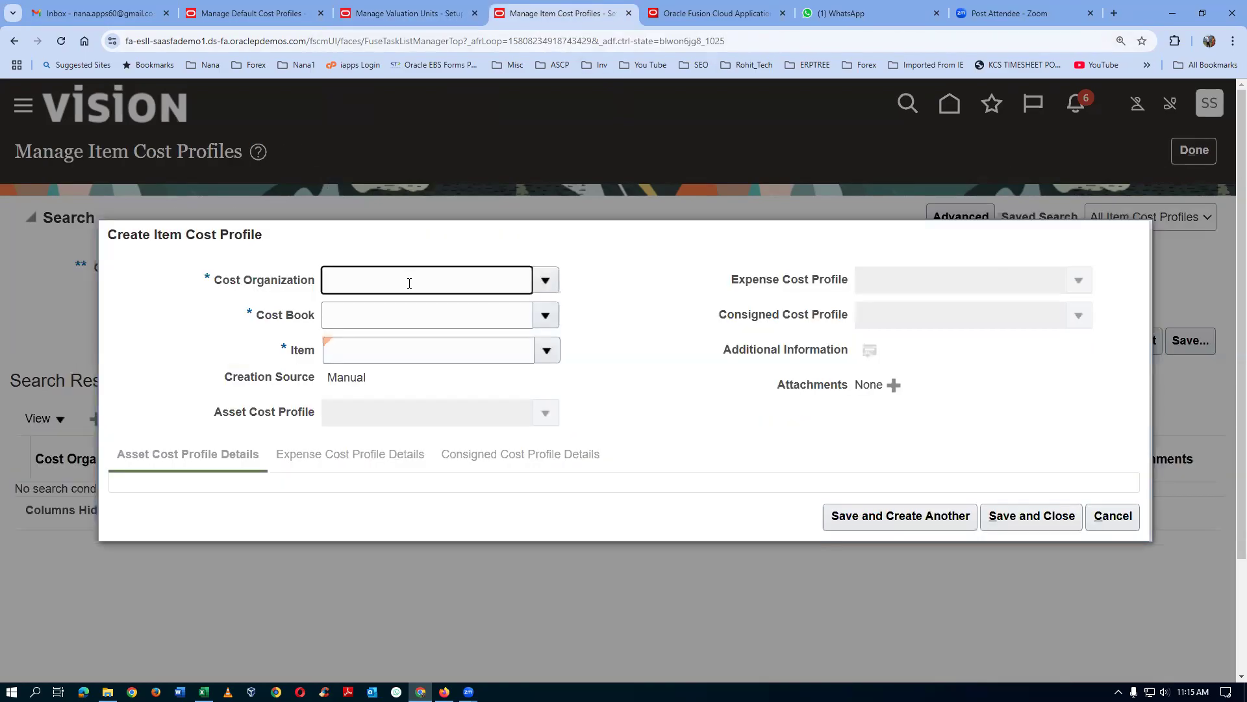
text(US-001)
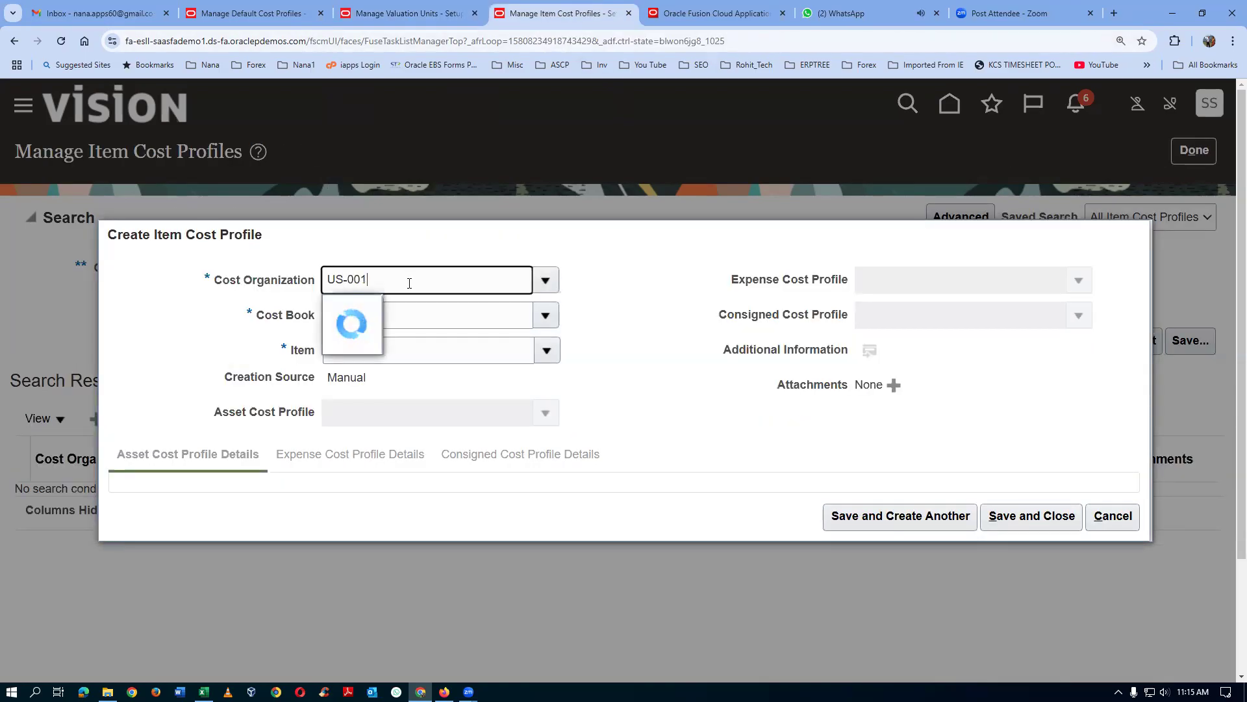
key(Tab)
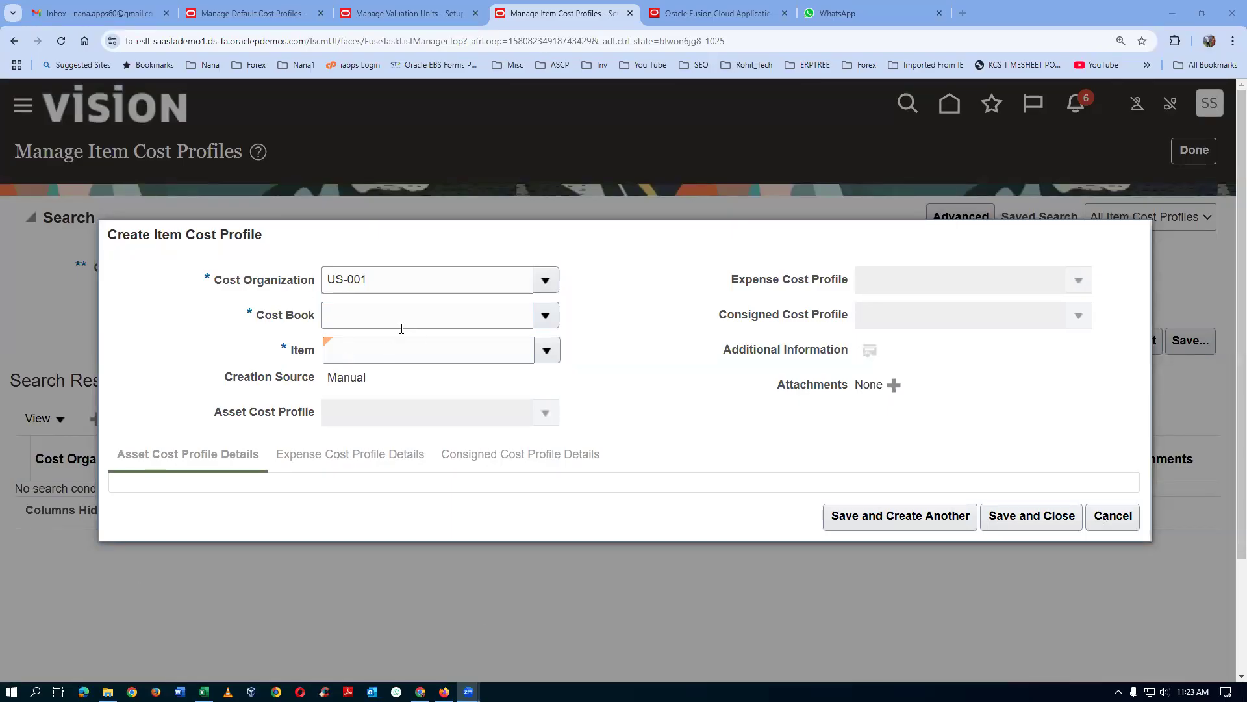
Step: Check the valuation unit's cost book, enter Financial as the item cost profile's cost book, and search the cost books for Fin
click(393, 16)
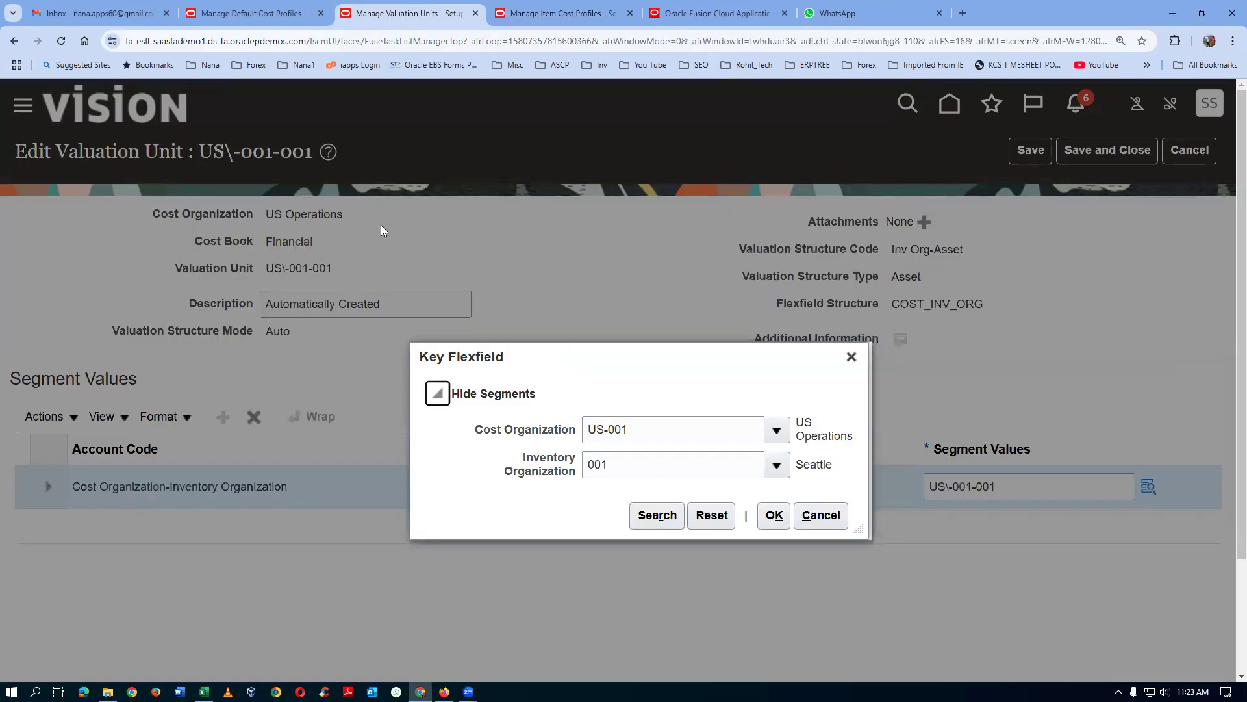
click(558, 13)
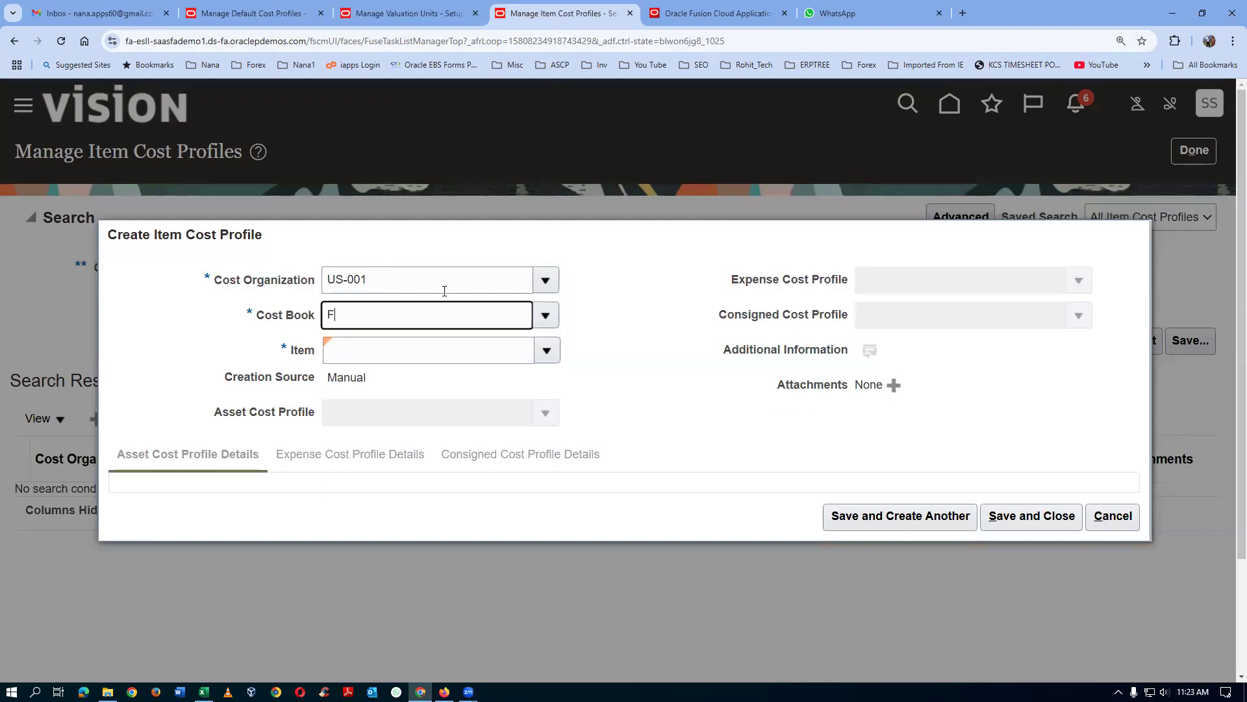
text(nancial)
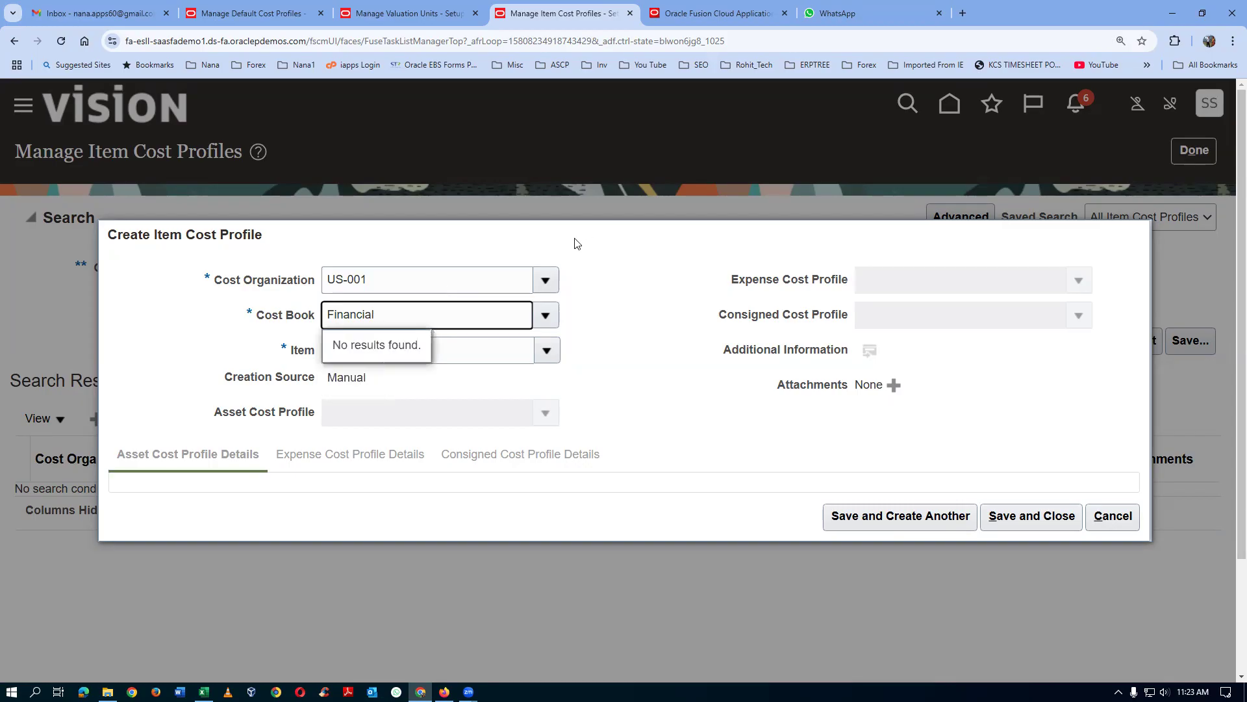
key(Tab)
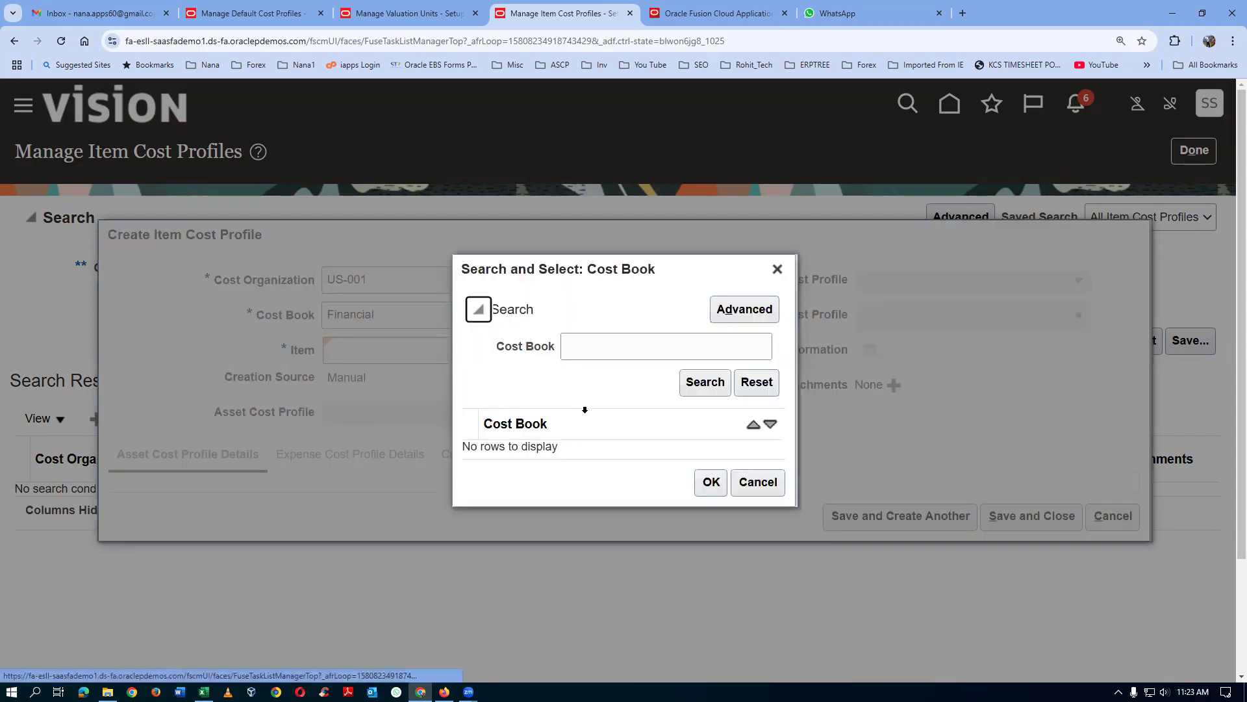
click(614, 349)
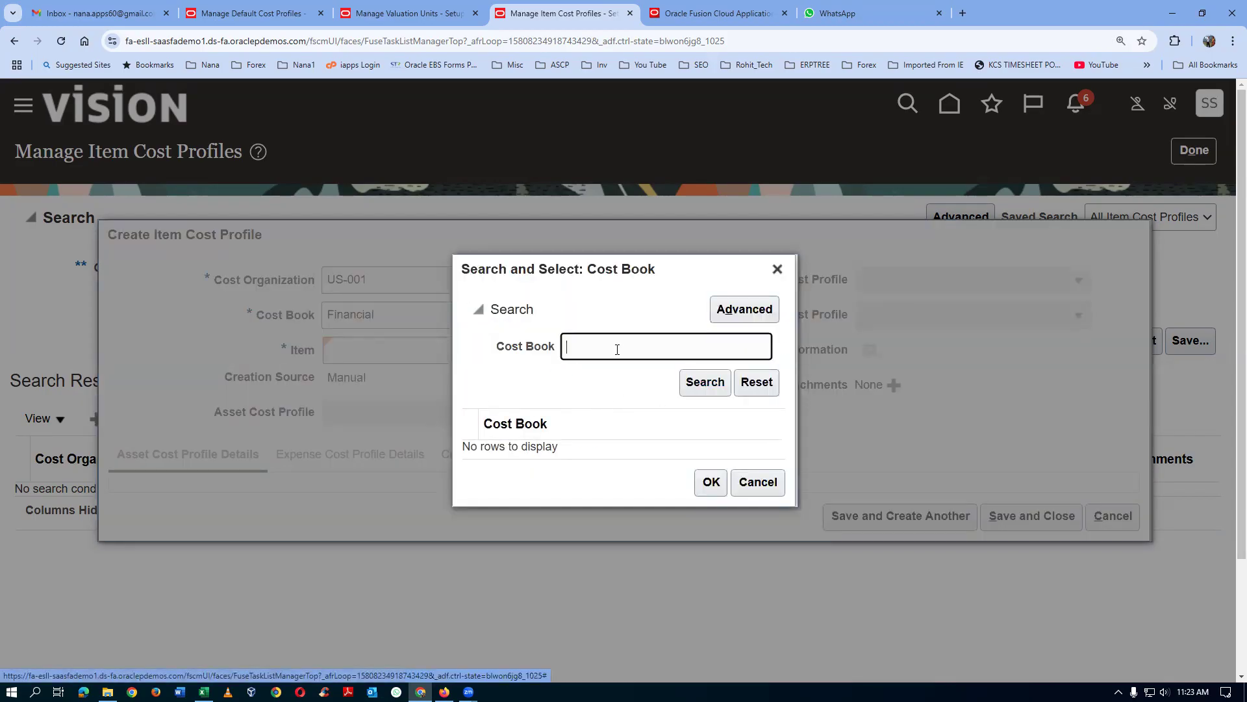
text(Fin)
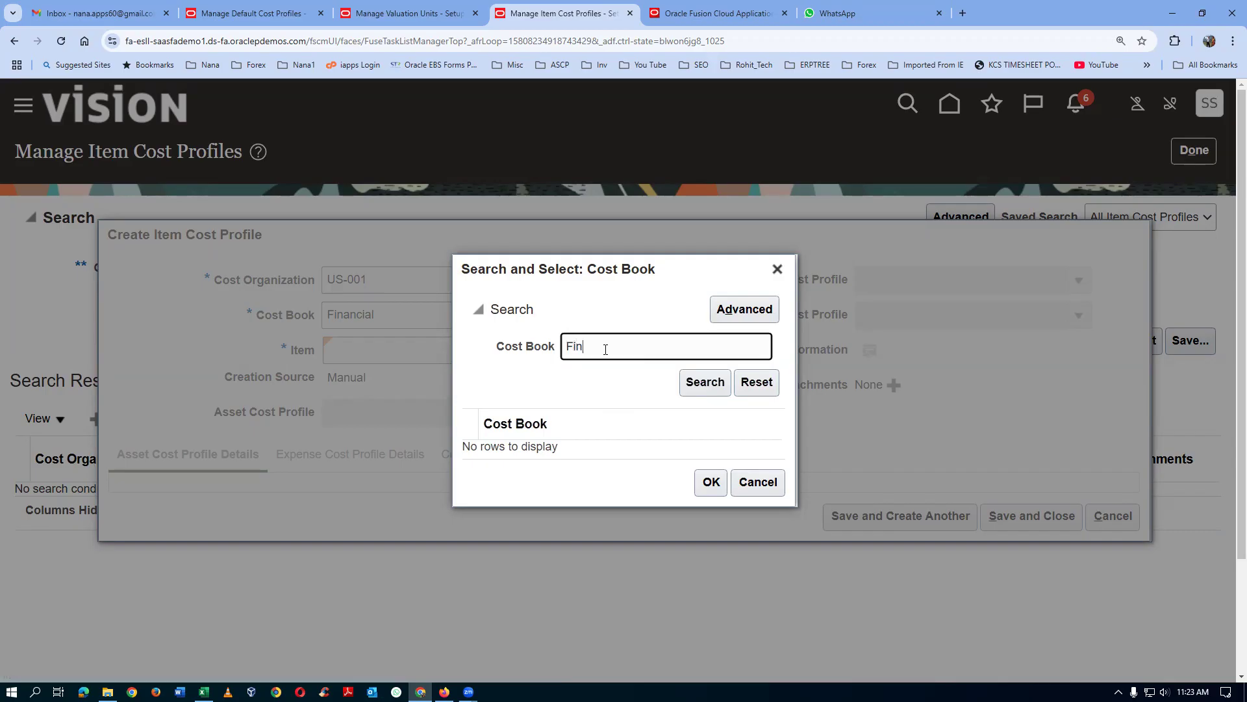
click(708, 388)
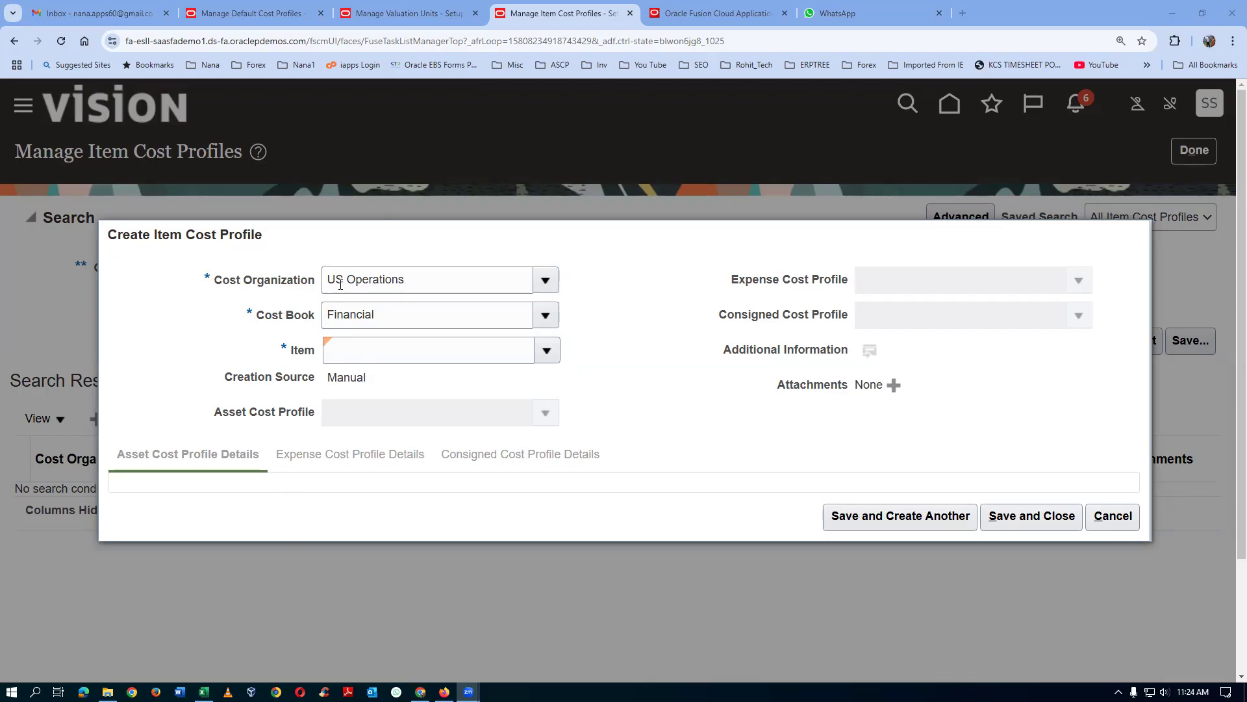
Step: Search the items for t0101 and choose t0101_fifo as the new item cost profile's item
click(392, 349)
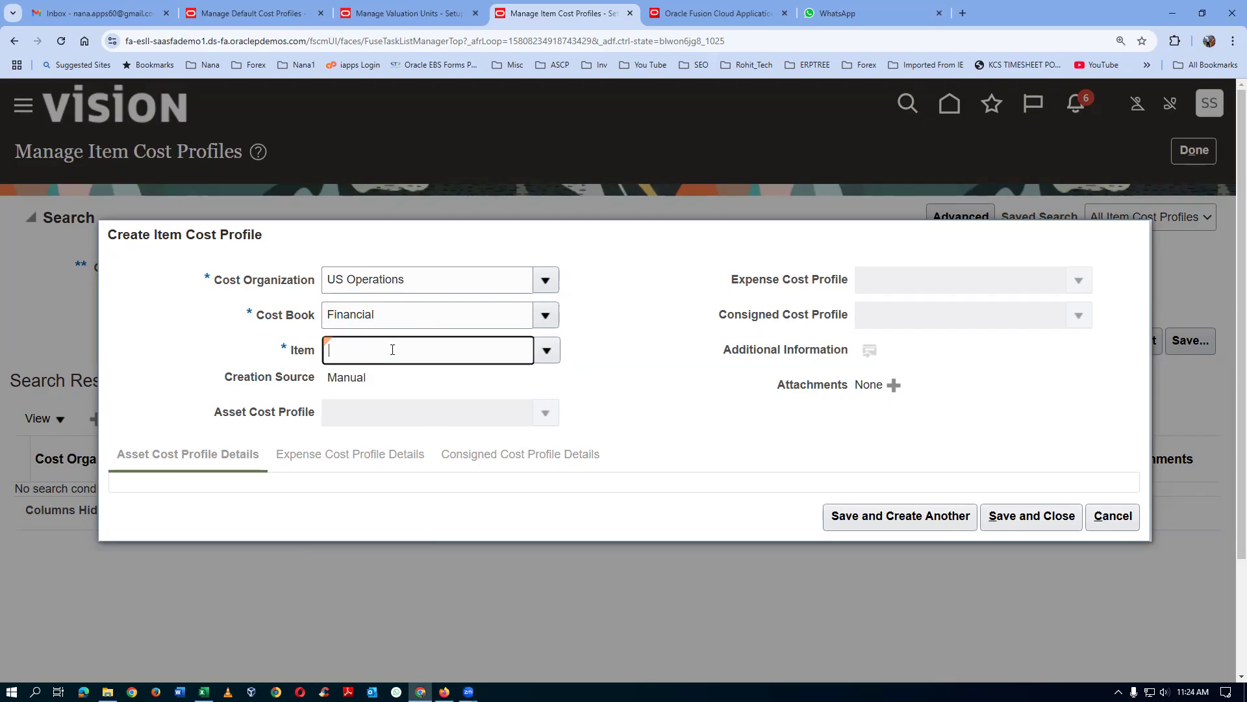
text(t0101)
key(Tab)
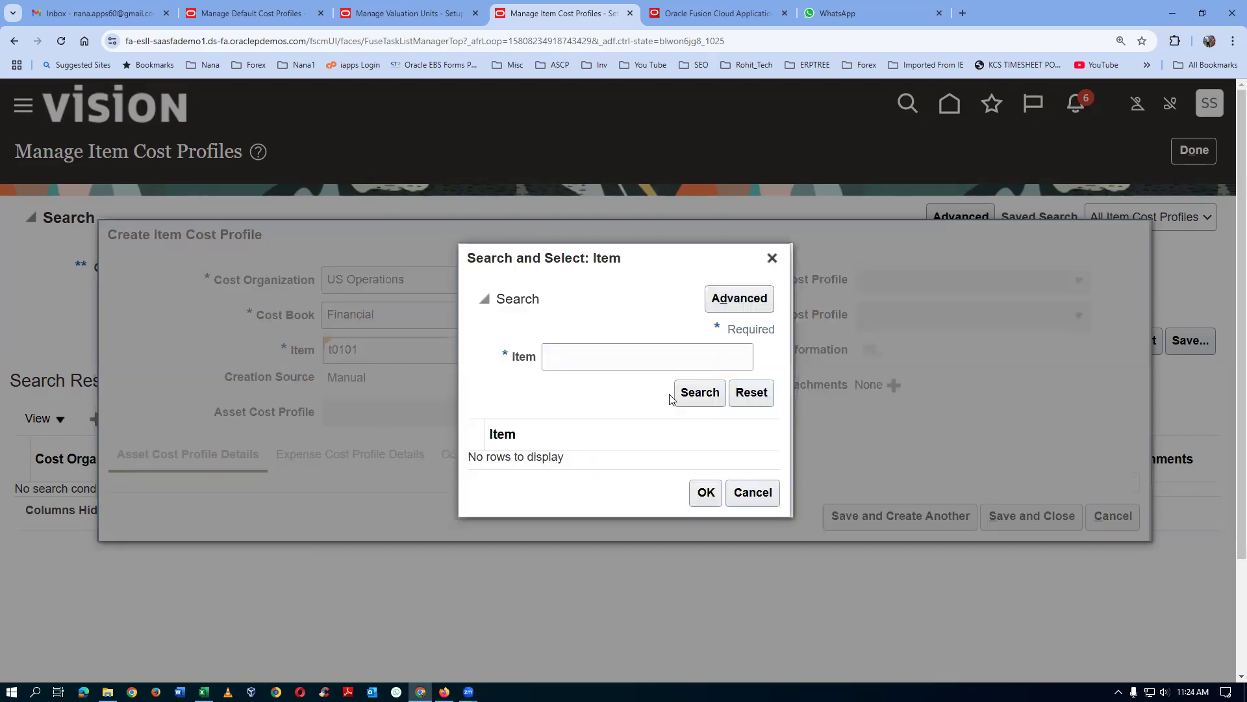
text(t0101)
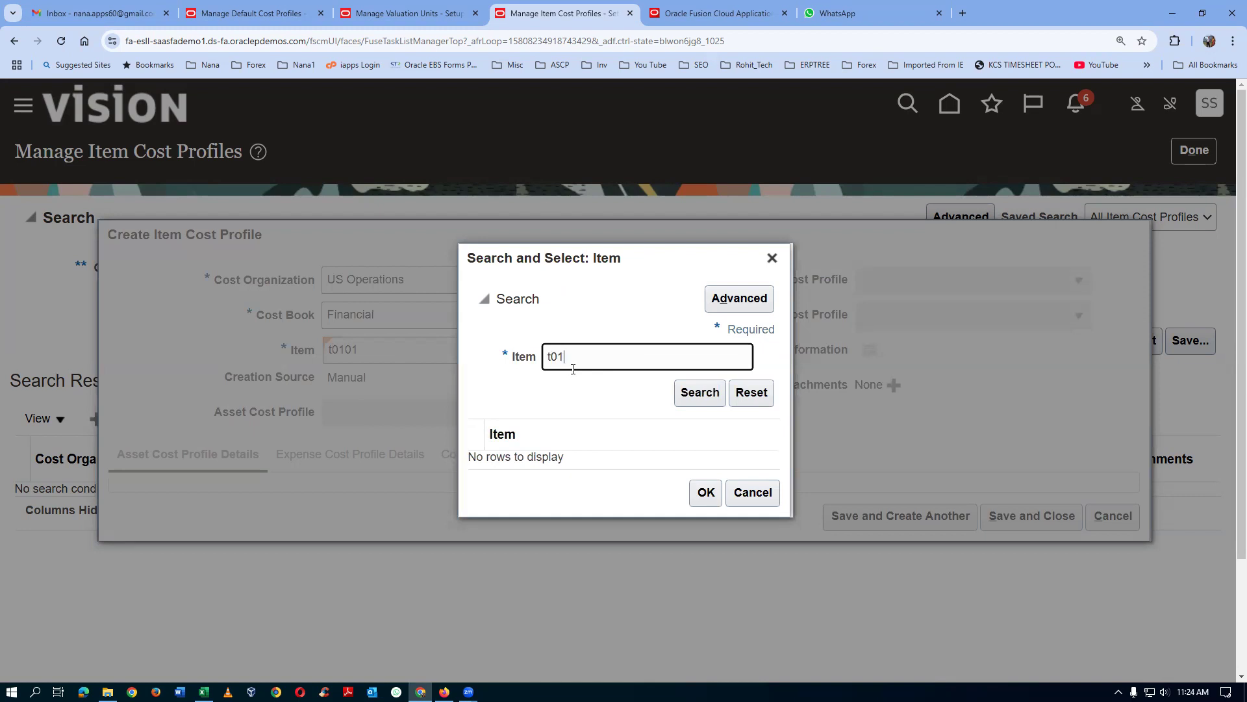
click(699, 393)
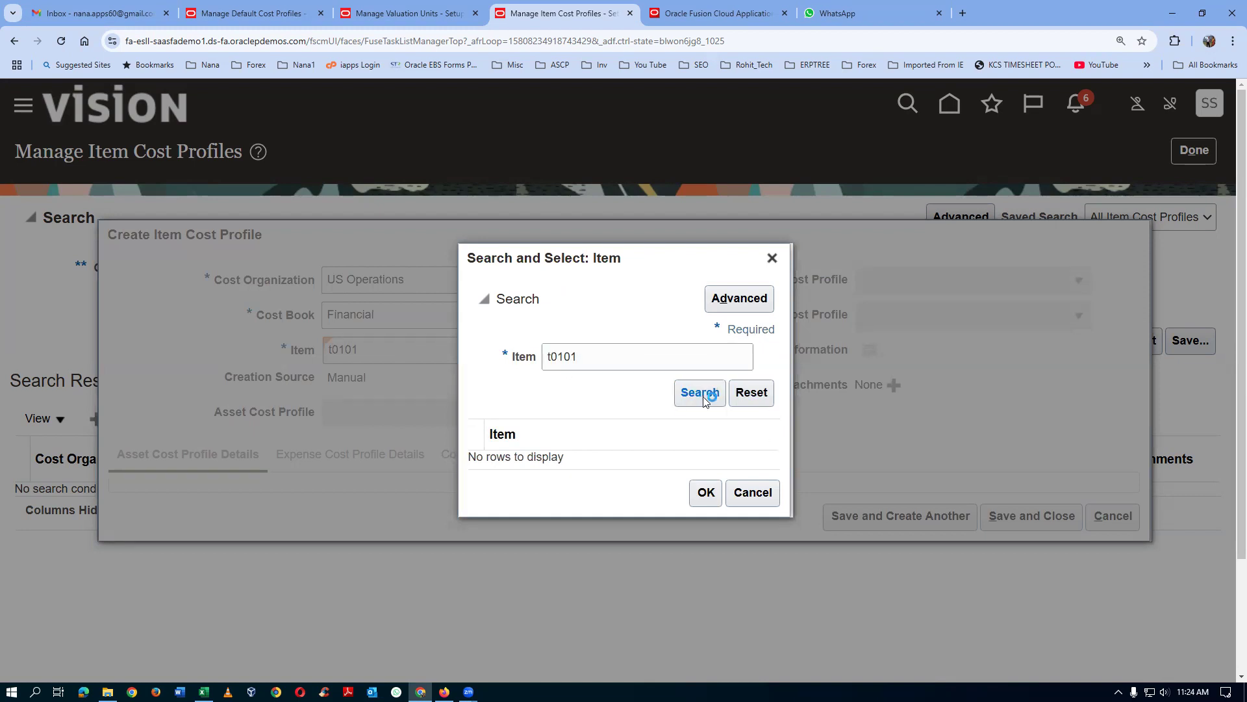
click(587, 453)
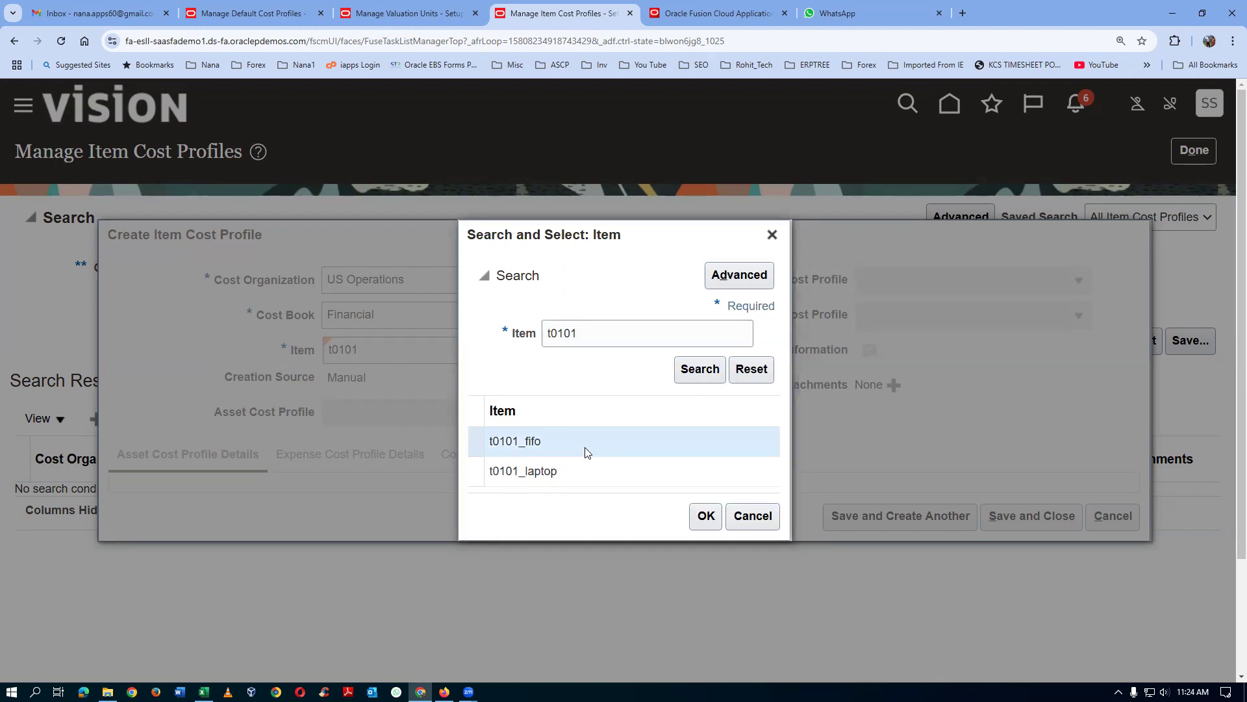
click(700, 515)
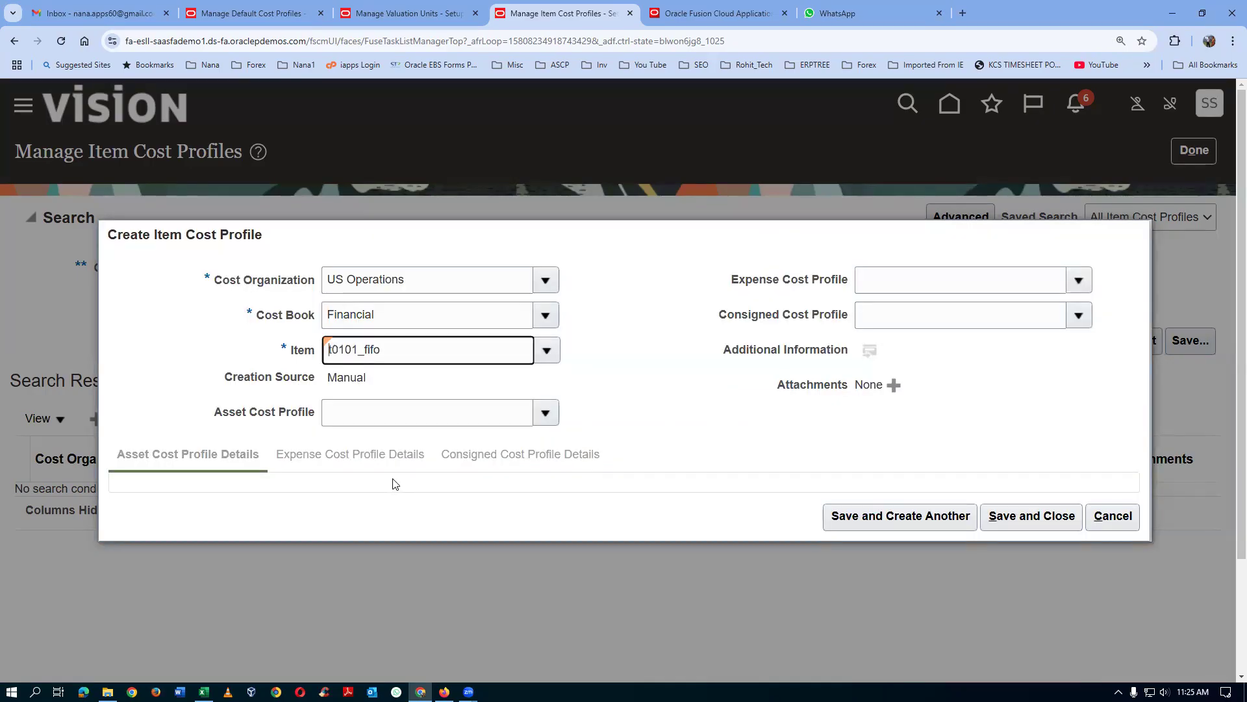
Step: Set the asset cost profile to t01 FIFO Cost Profile, review its details, and save and close the item cost profile
click(361, 415)
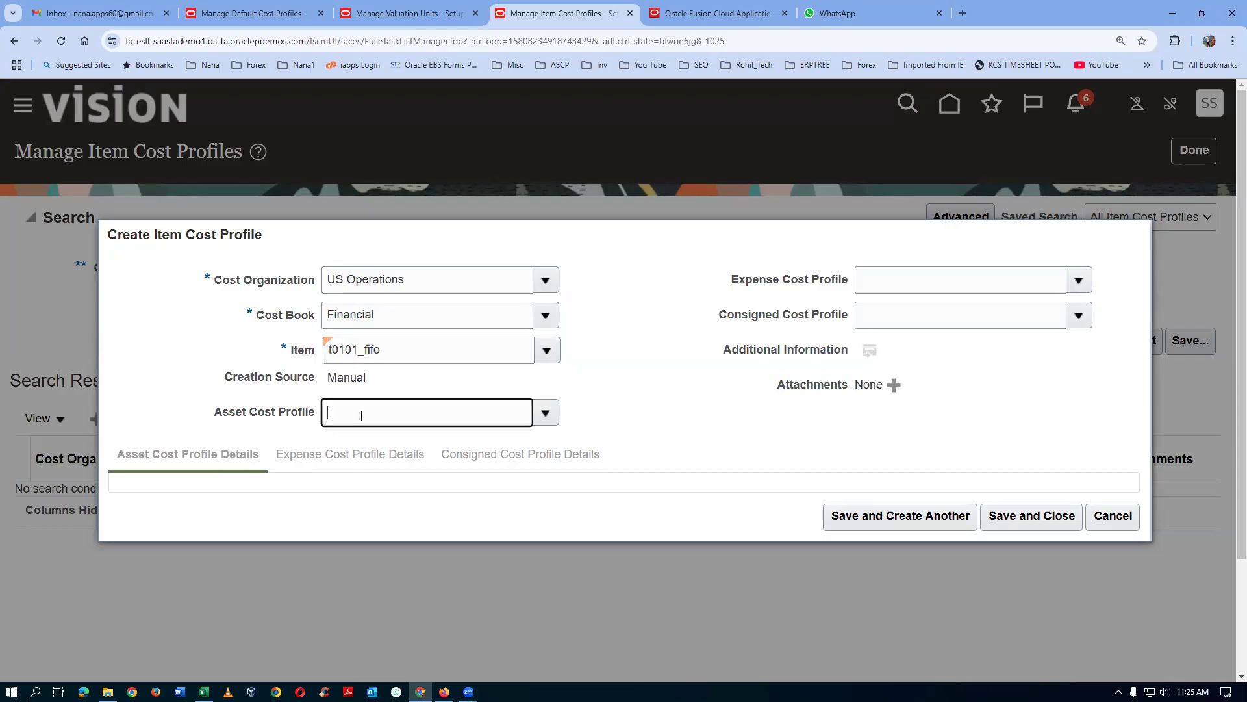
text(t01)
key(Tab)
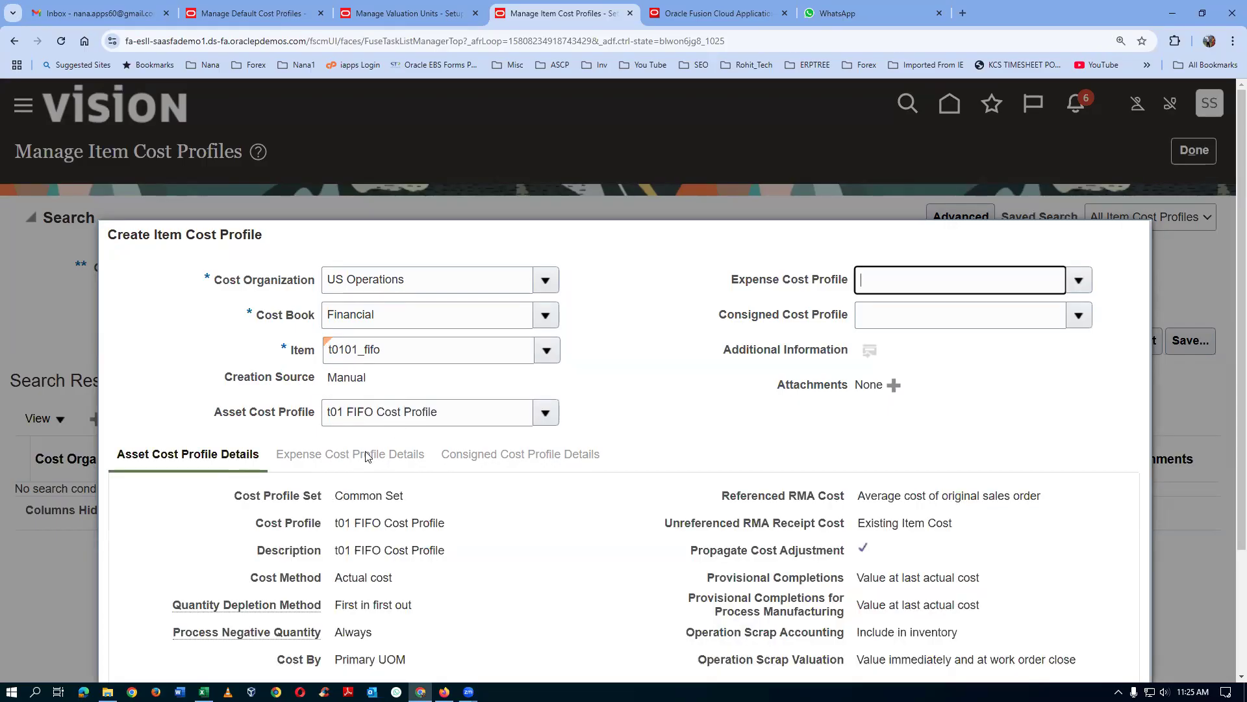
scroll(586, 434, down, 3)
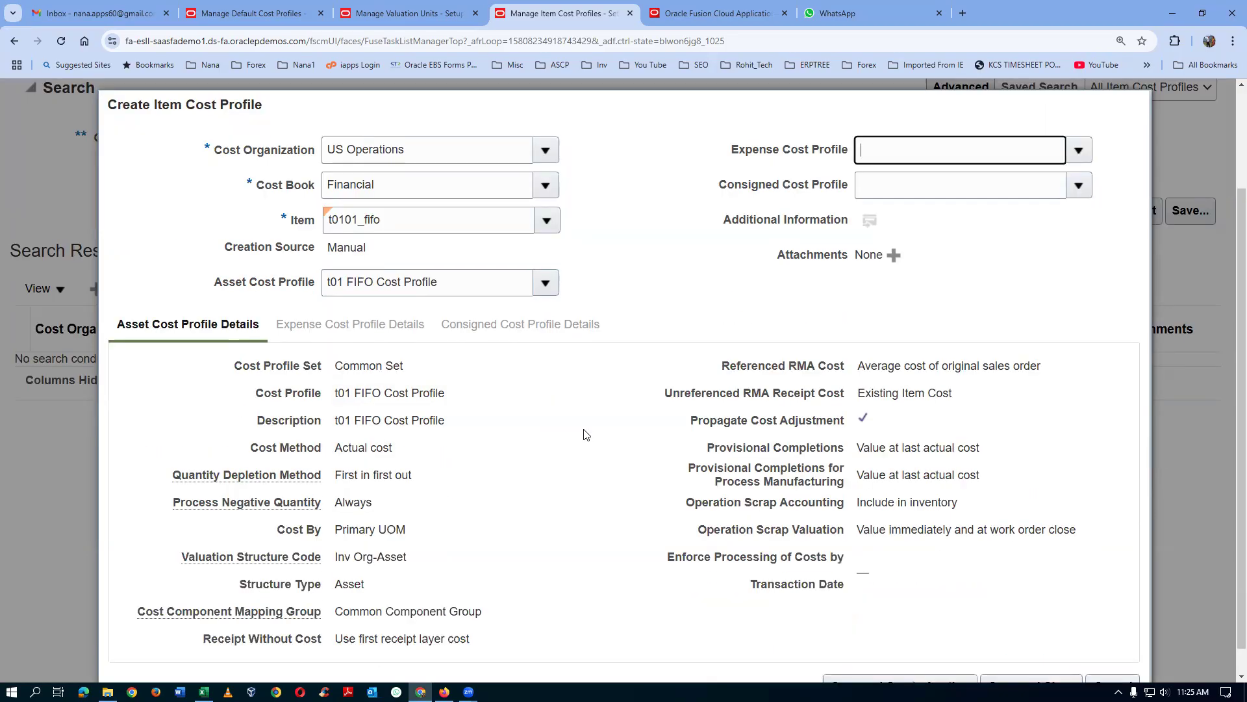
scroll(586, 434, up, 3)
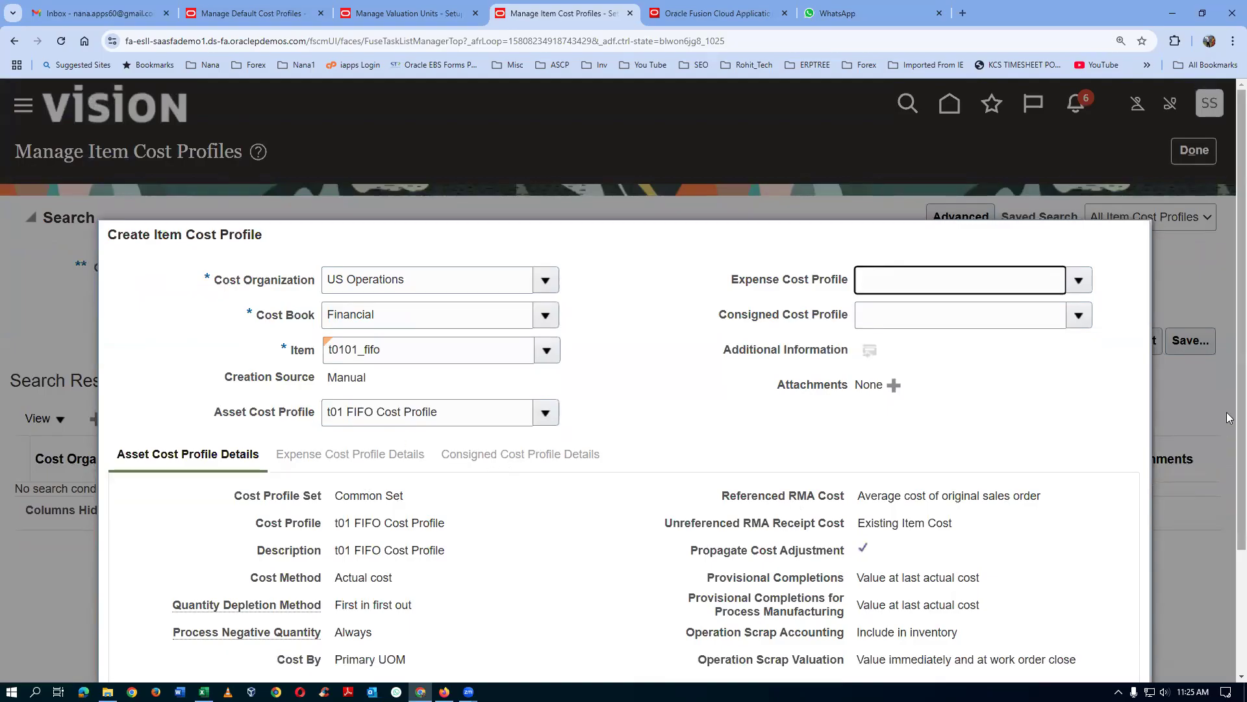
scroll(1228, 551, down, 3)
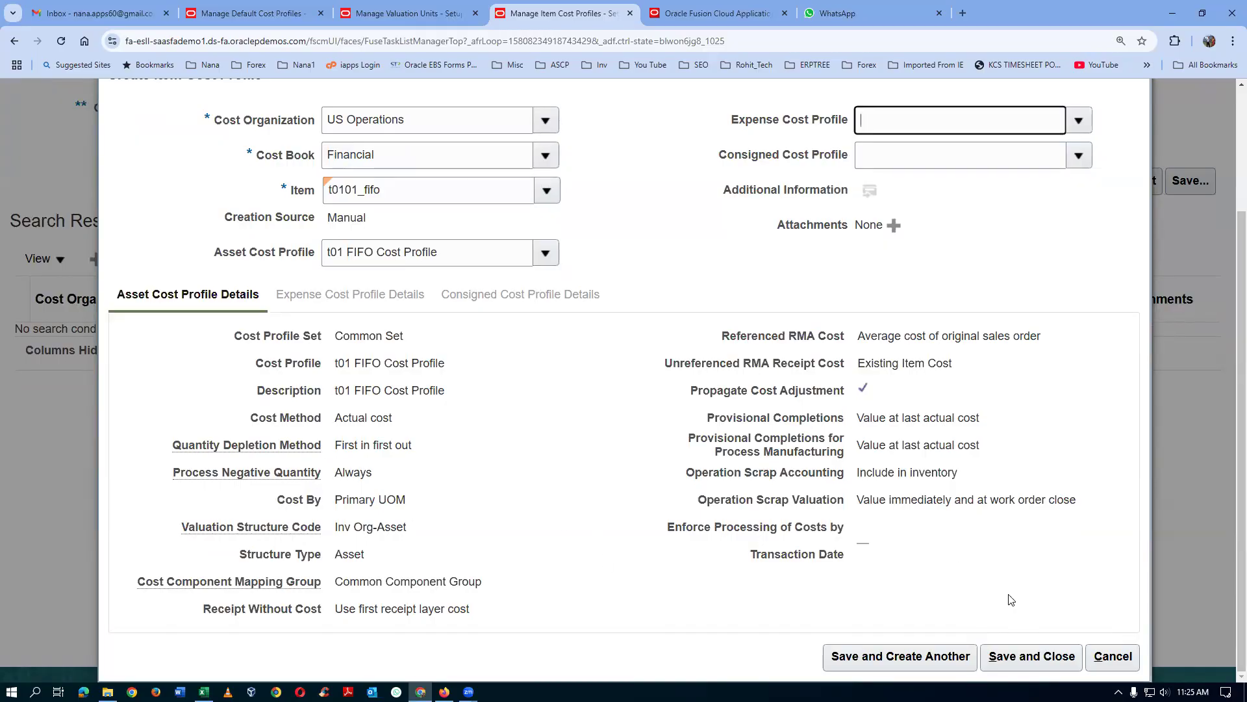
click(1015, 661)
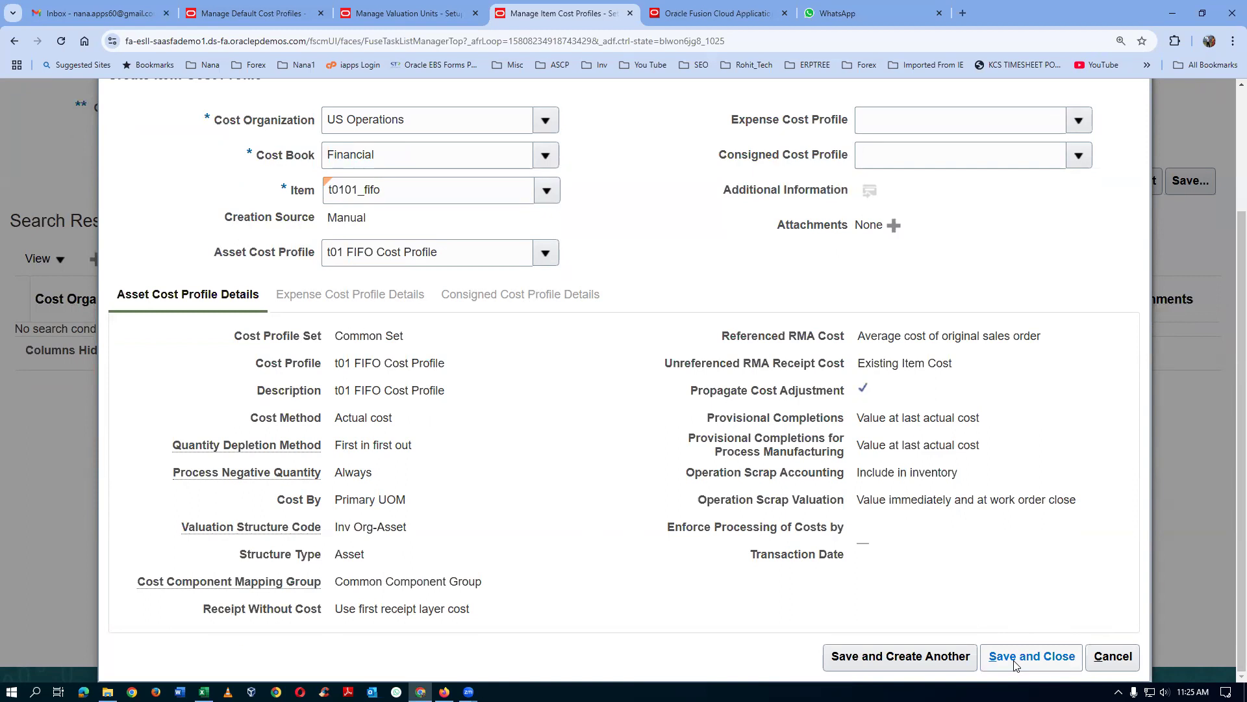
scroll(690, 463, up, 3)
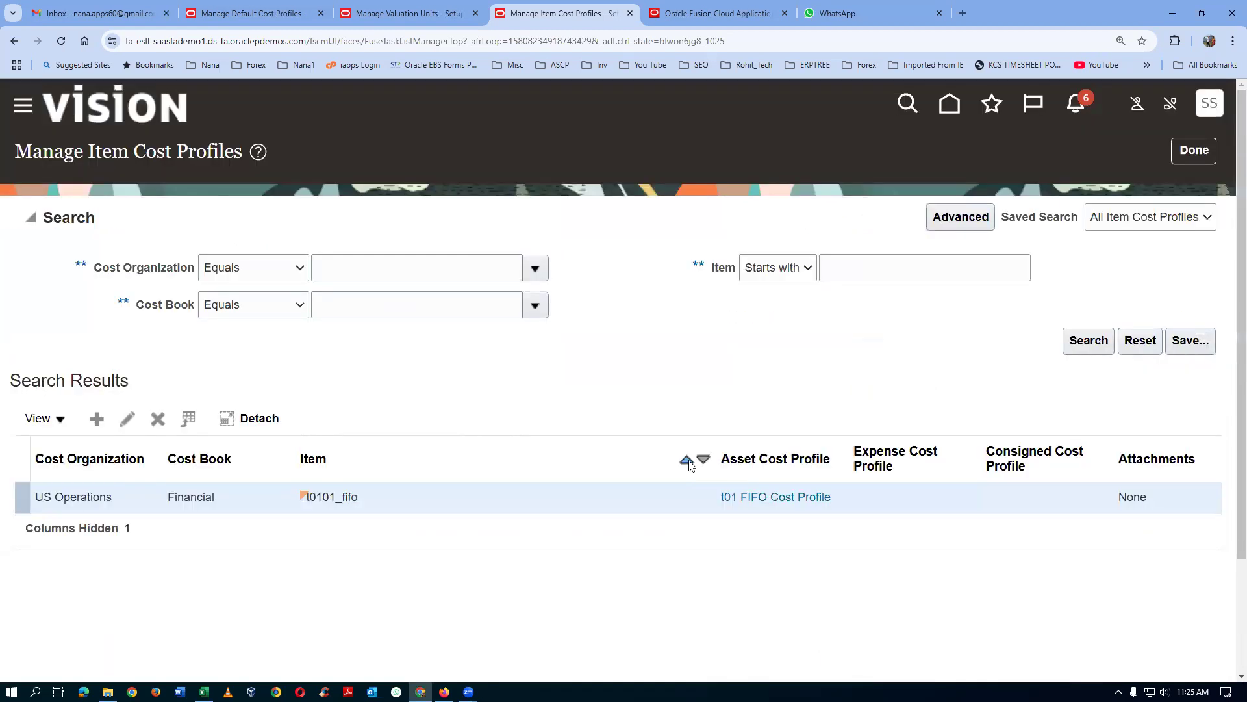
Step: Finish the Manage Item Cost Profiles task, leave the task search, and sign out of the application
click(1193, 151)
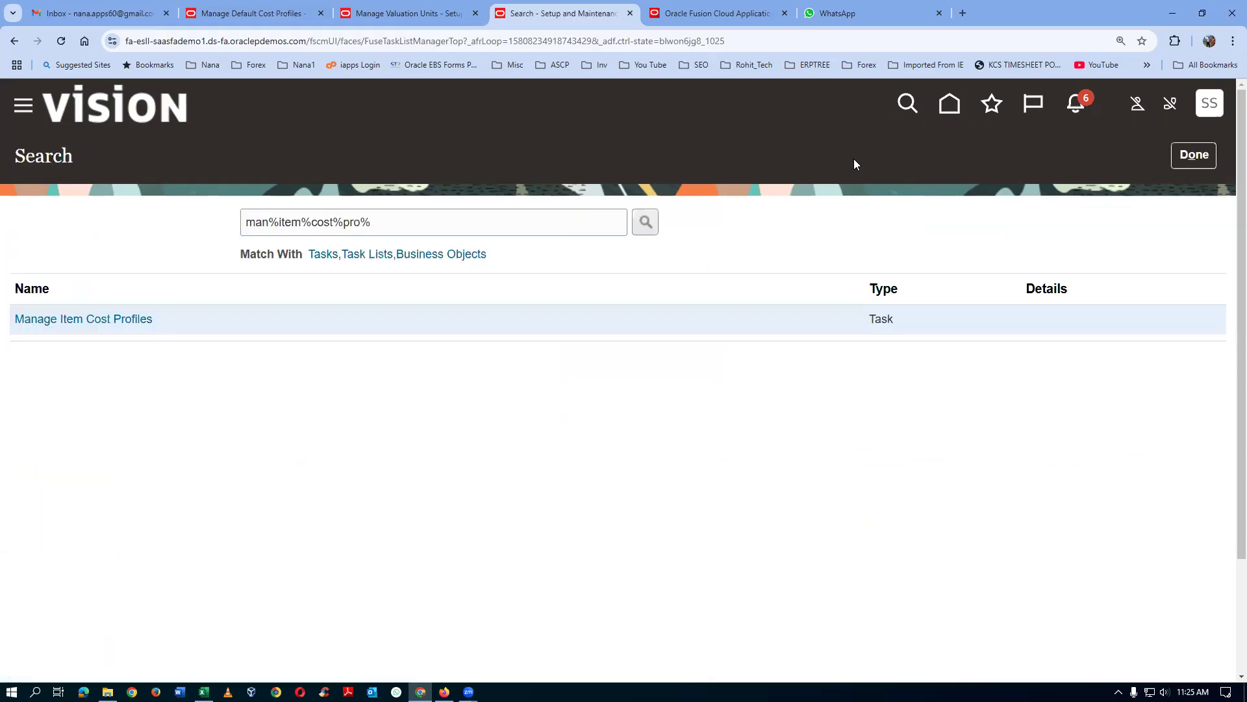
click(1175, 157)
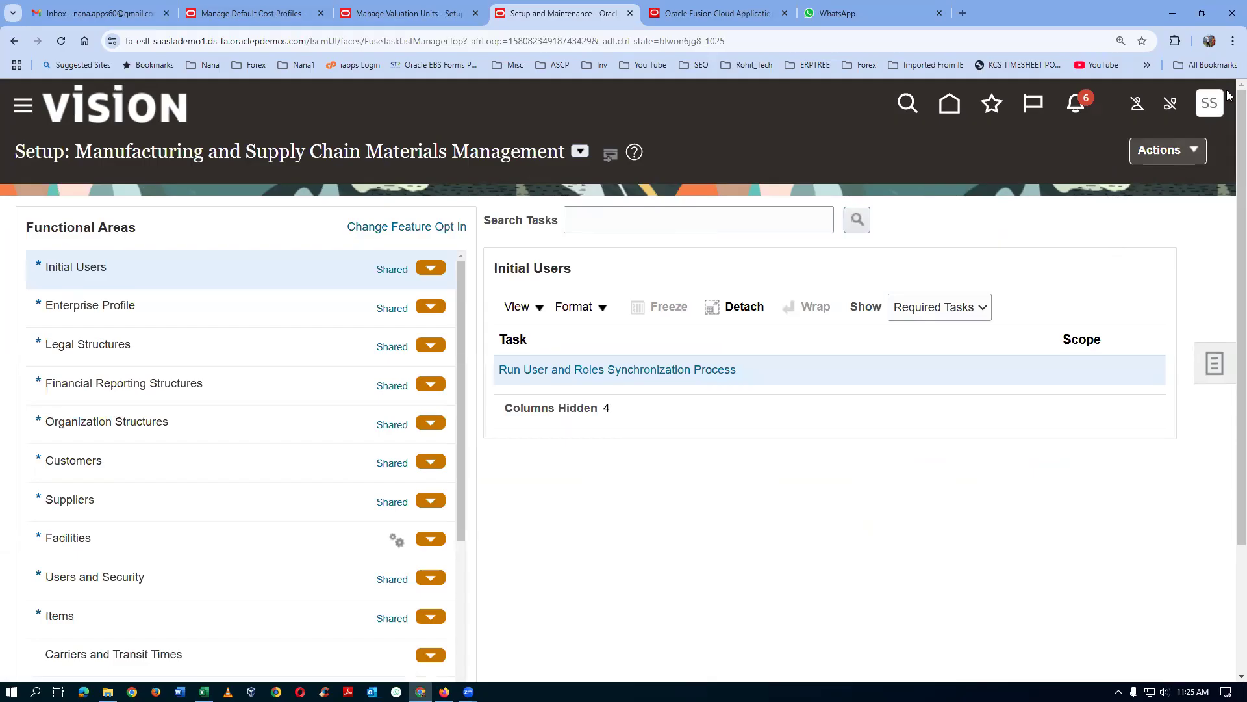
click(1205, 108)
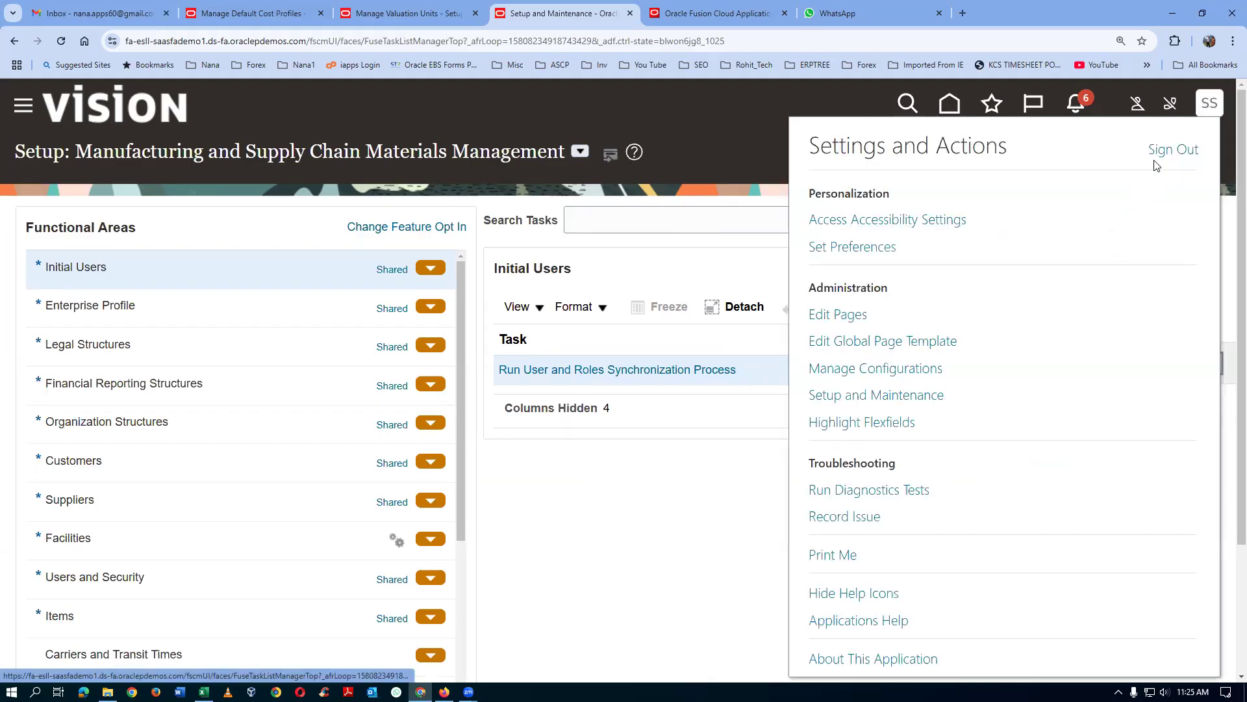
click(1164, 152)
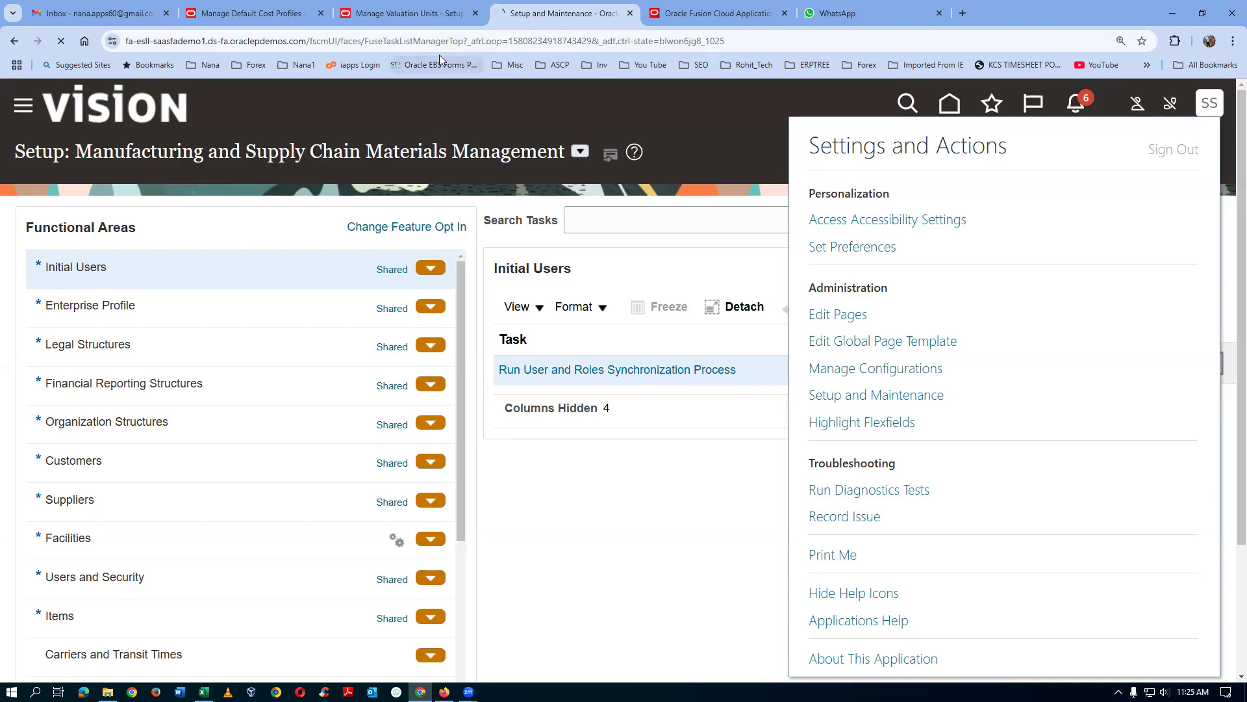
Step: Close the Manage Valuation Units and Manage Default Cost Profiles browser tabs
click(392, 9)
click(473, 13)
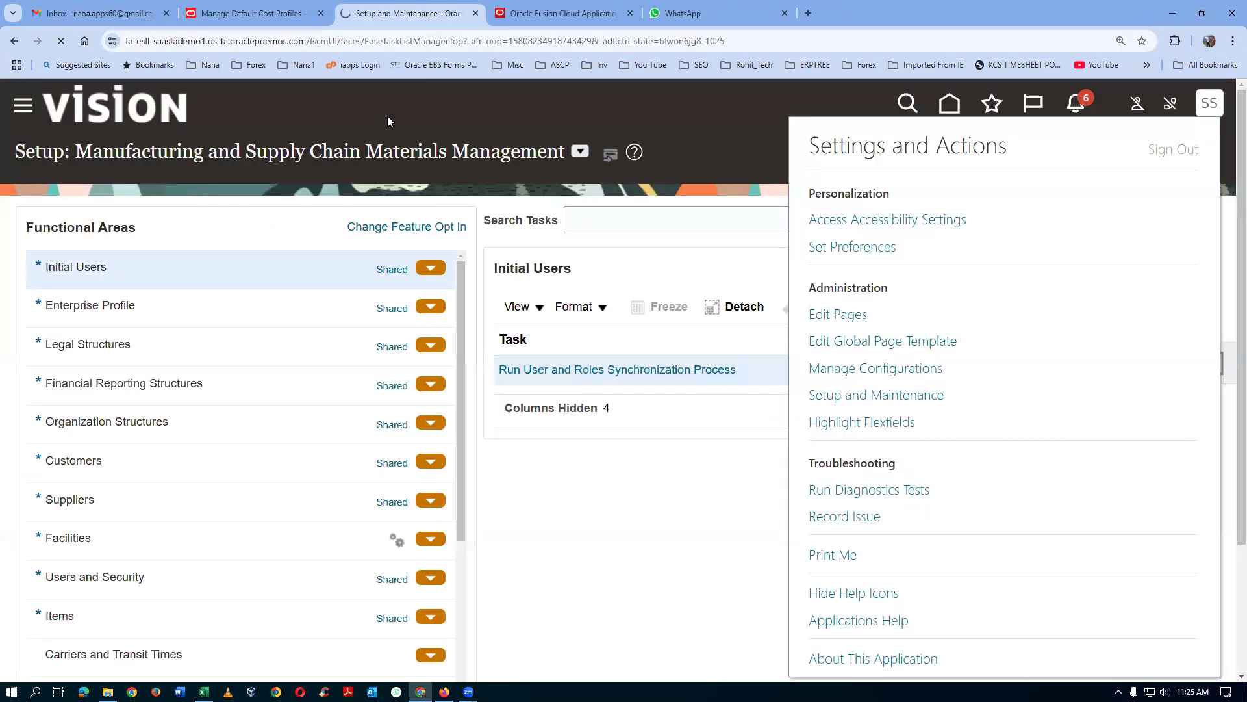
click(324, 14)
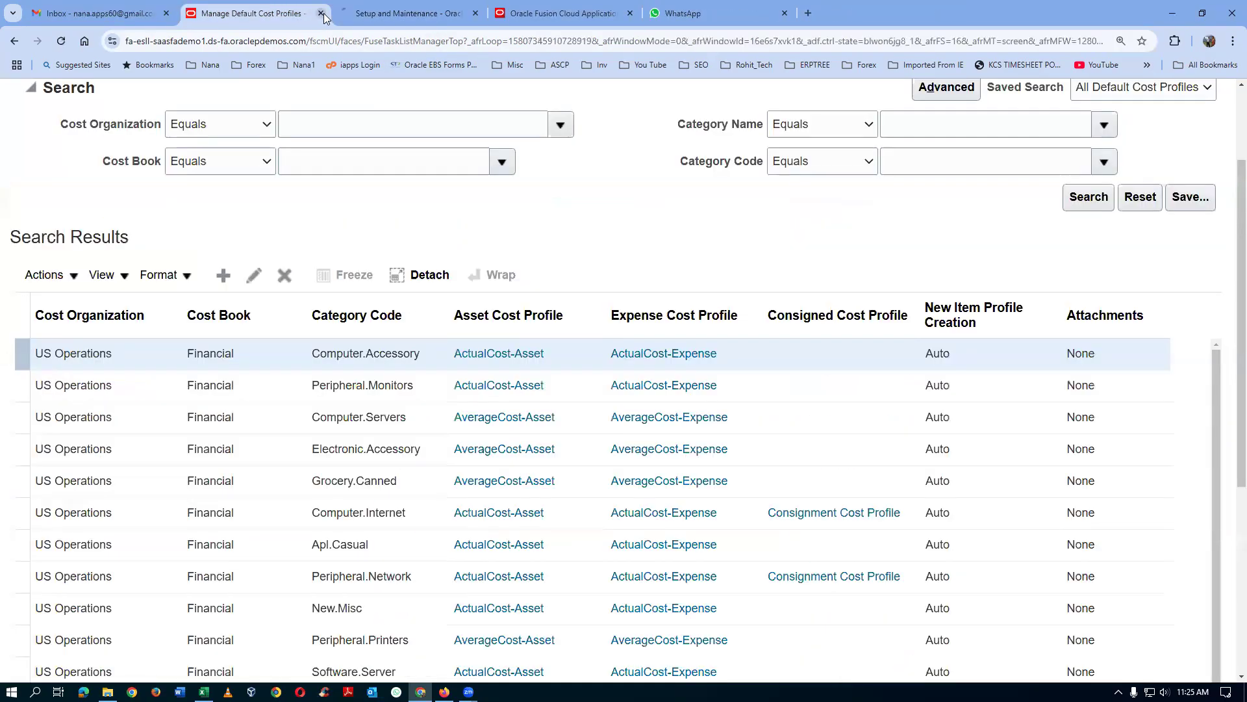
click(322, 14)
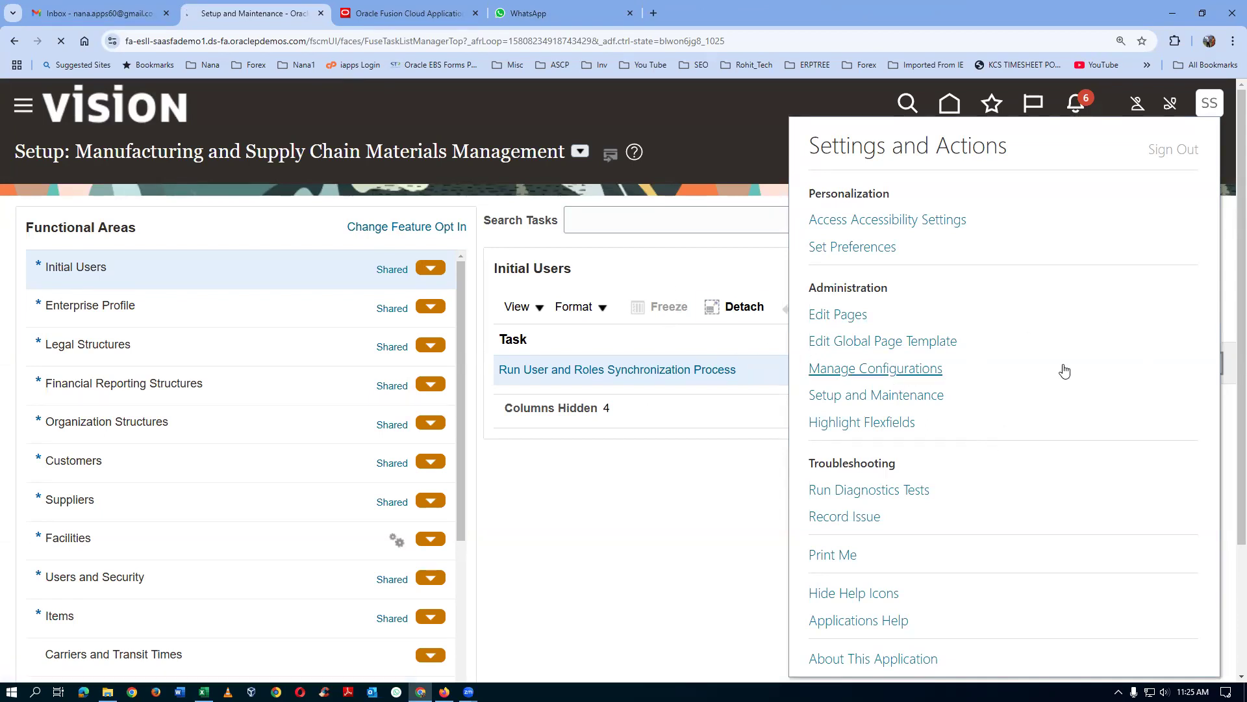
Step: Confirm the single sign-off and sign back in to Oracle Fusion Cloud Applications
click(569, 626)
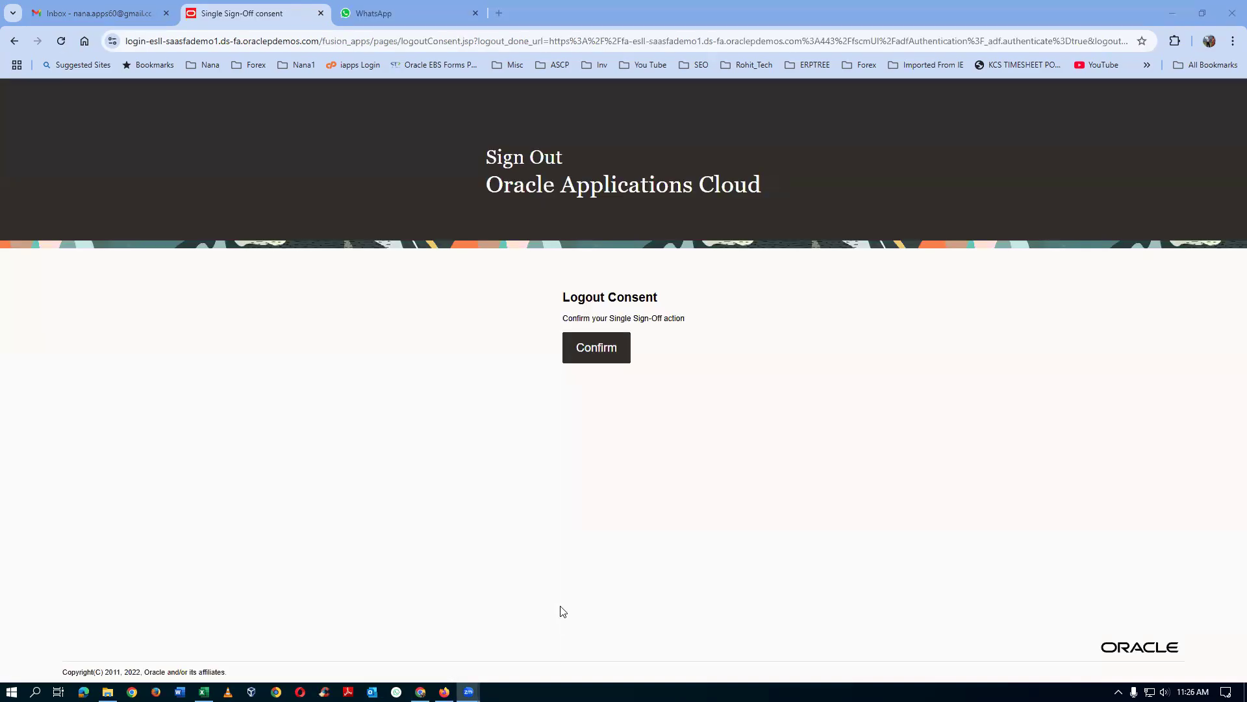
click(590, 344)
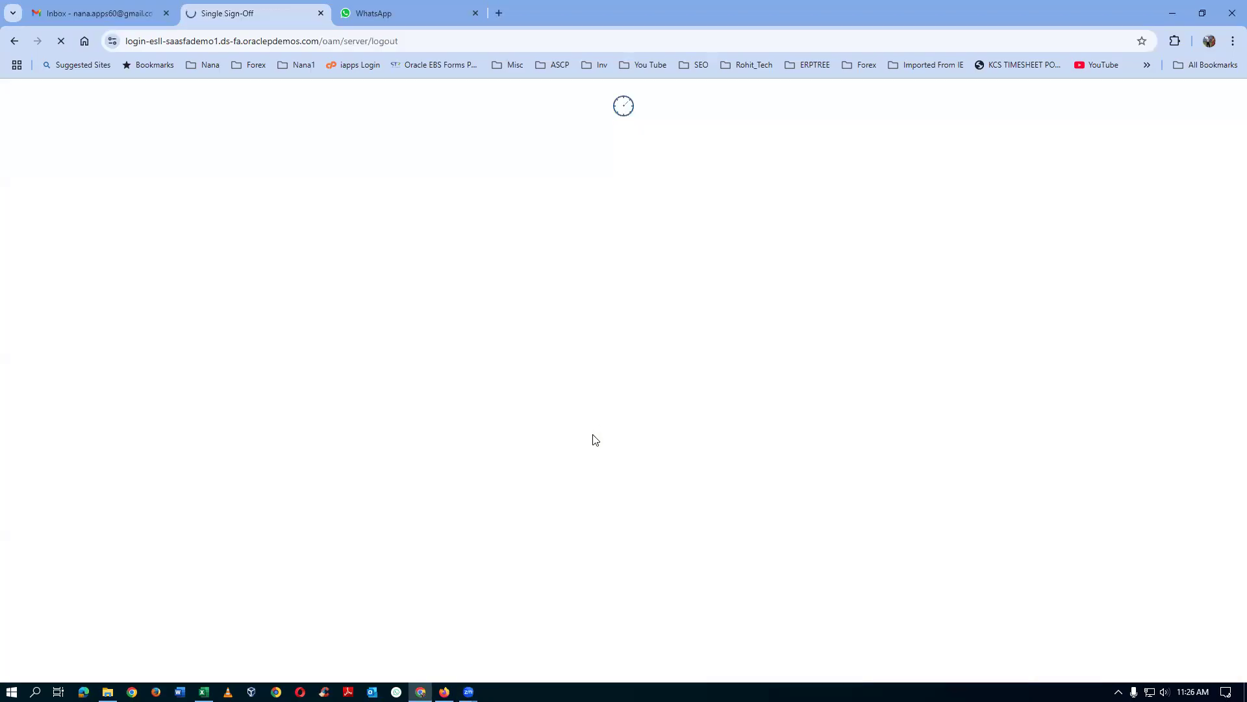
click(540, 426)
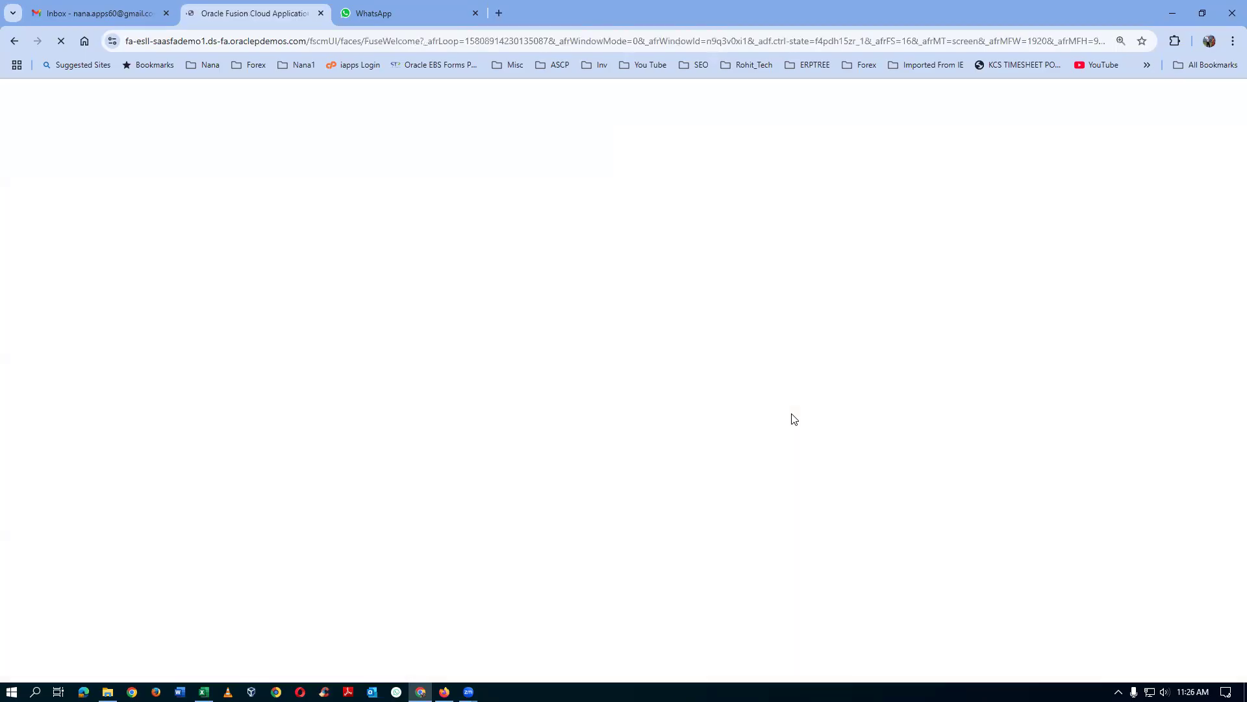
Step: Switch to the 59_Actual Cost Demo workbook in Excel and read the share orders of Customer A and Customer B
key(alt+Tab)
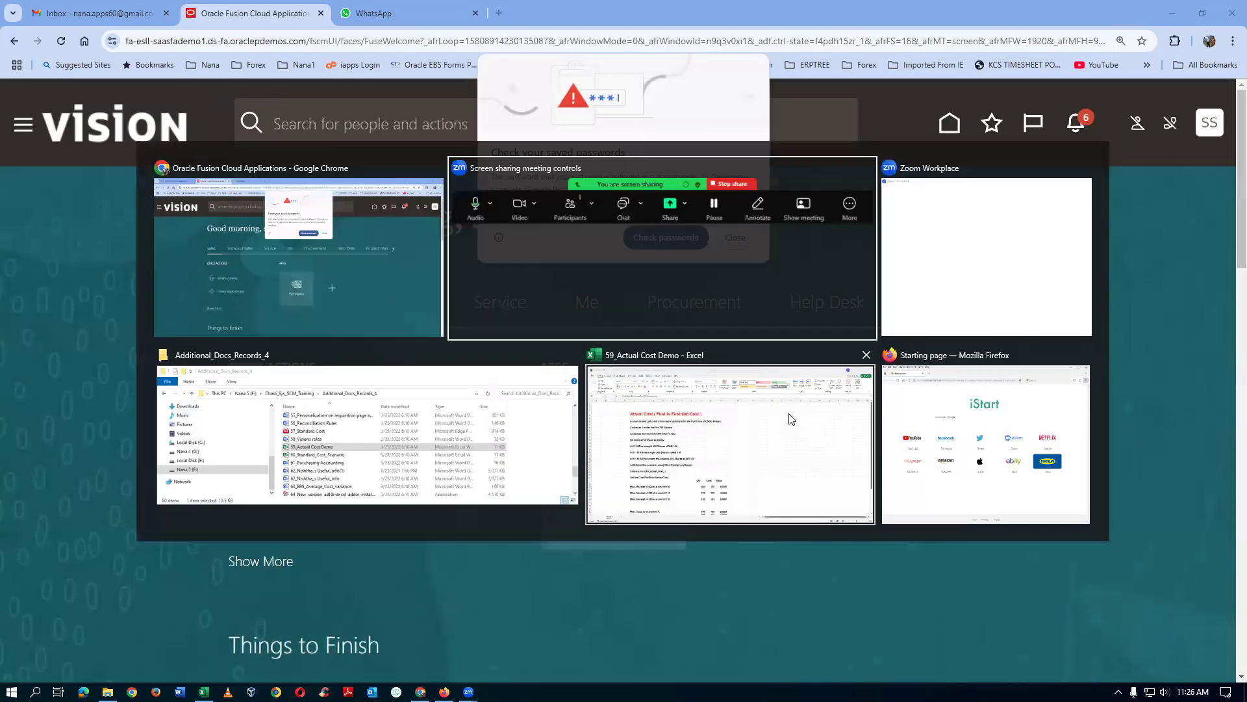
key(alt+Tab)
key(alt+Tab)
key(alt+Tab)
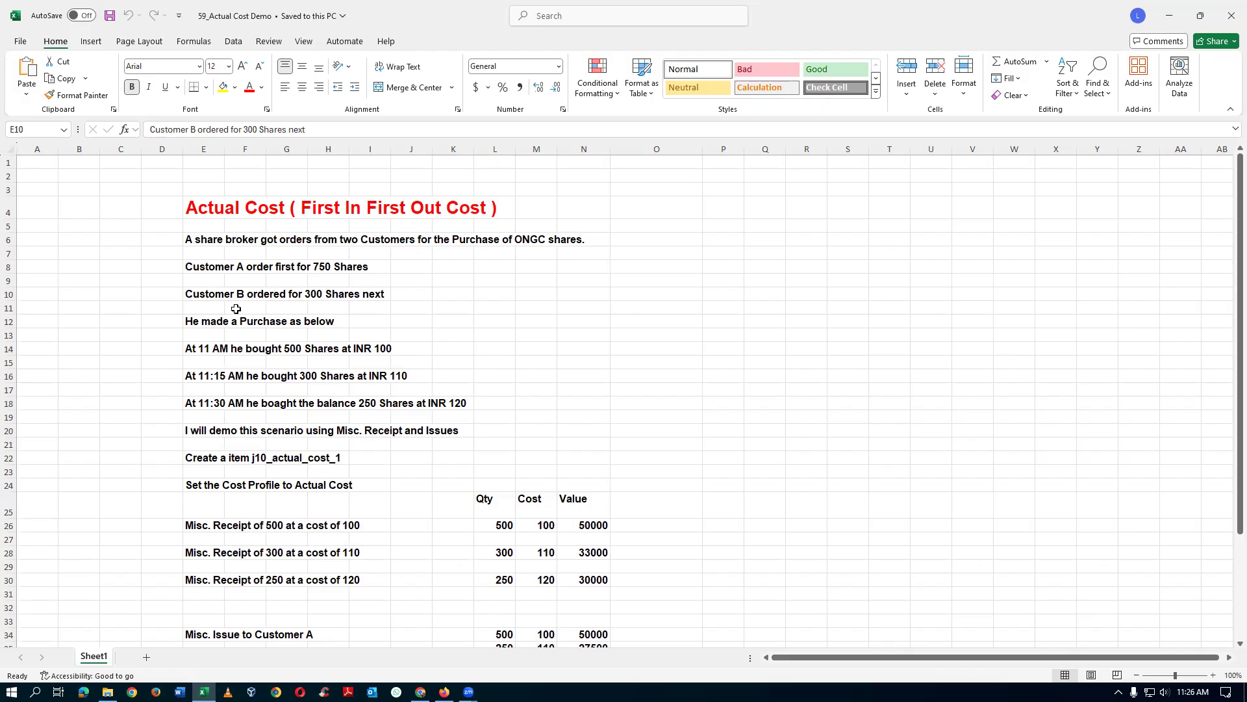
click(193, 242)
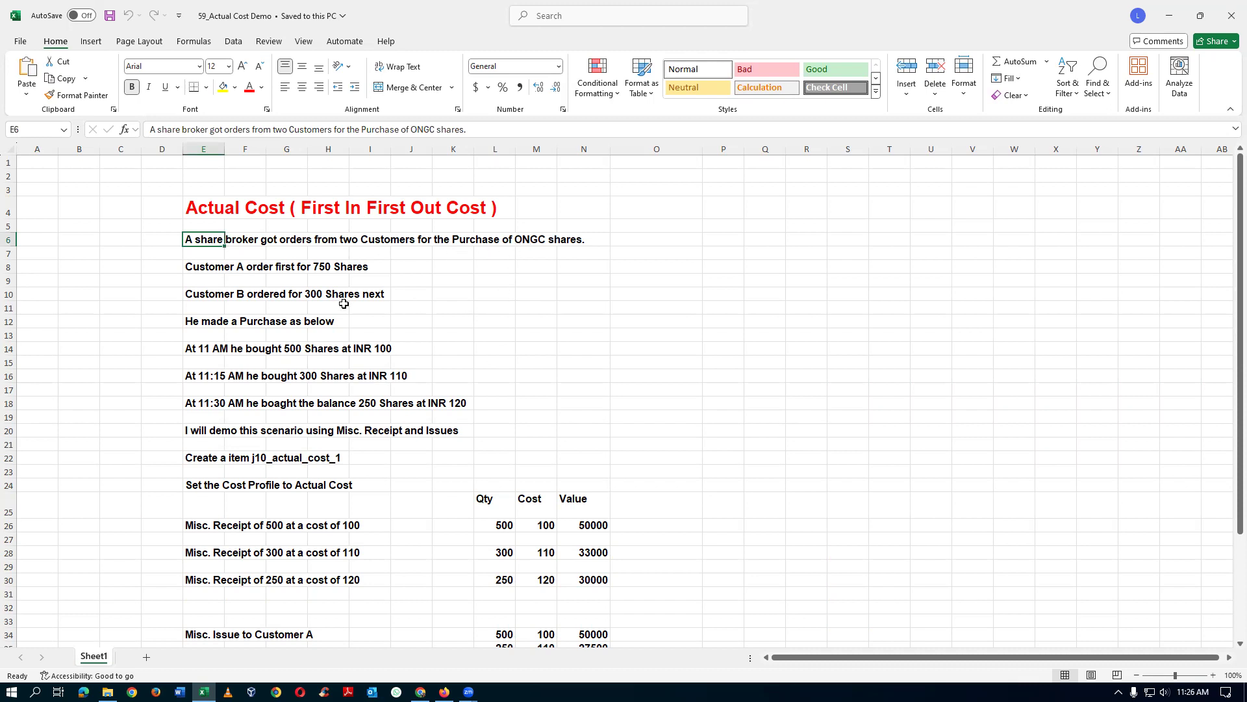
click(211, 267)
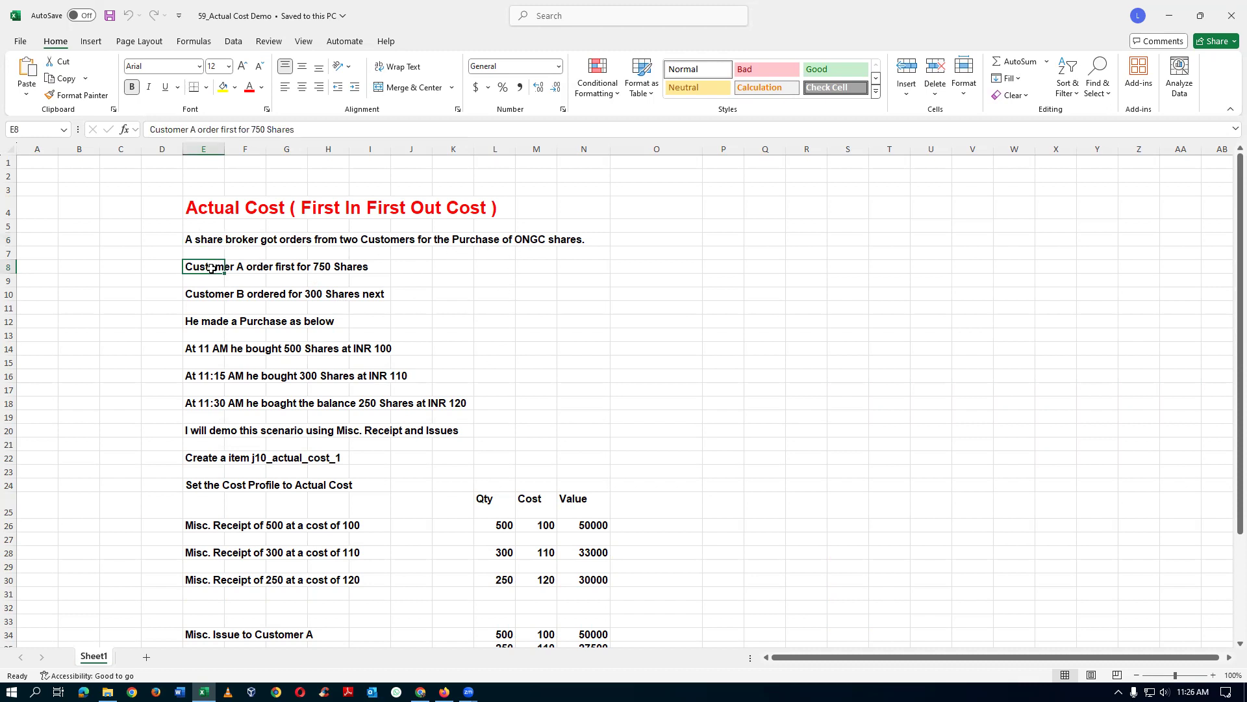
click(199, 298)
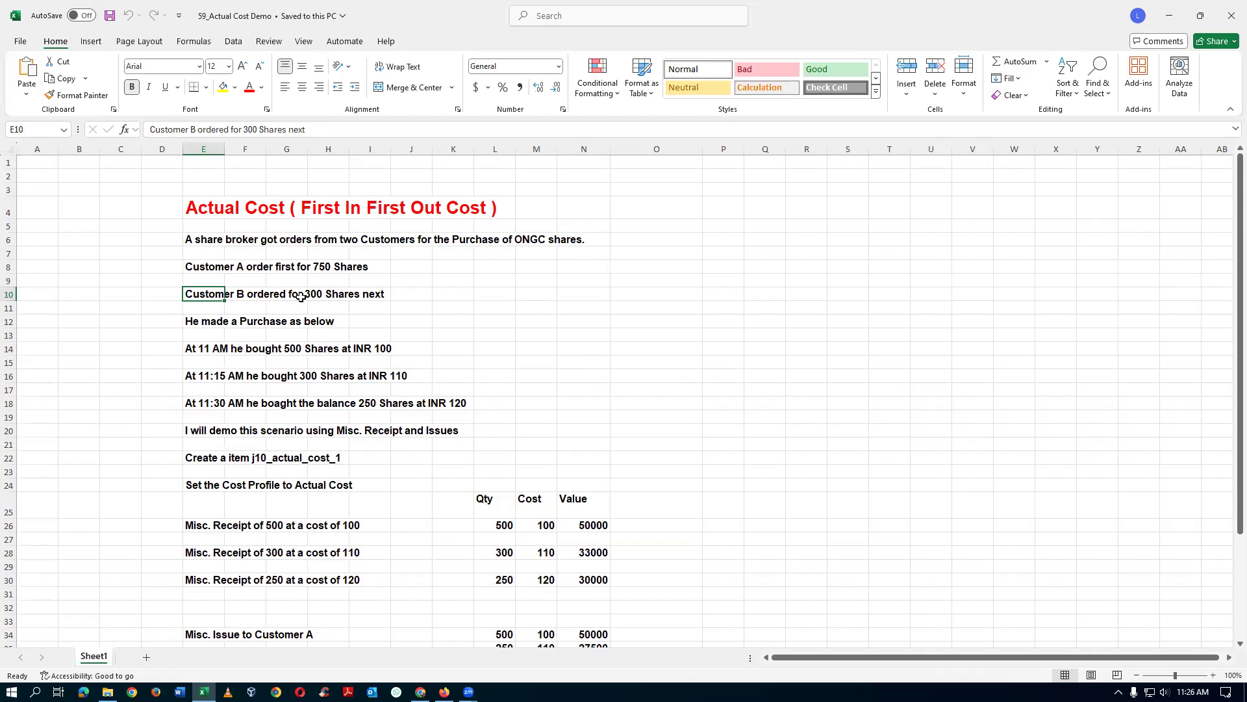
Step: Go through the 11 AM, 11:15 AM and 11:30 AM share purchases in rows 14 to 18, reading their quantities and prices
click(200, 349)
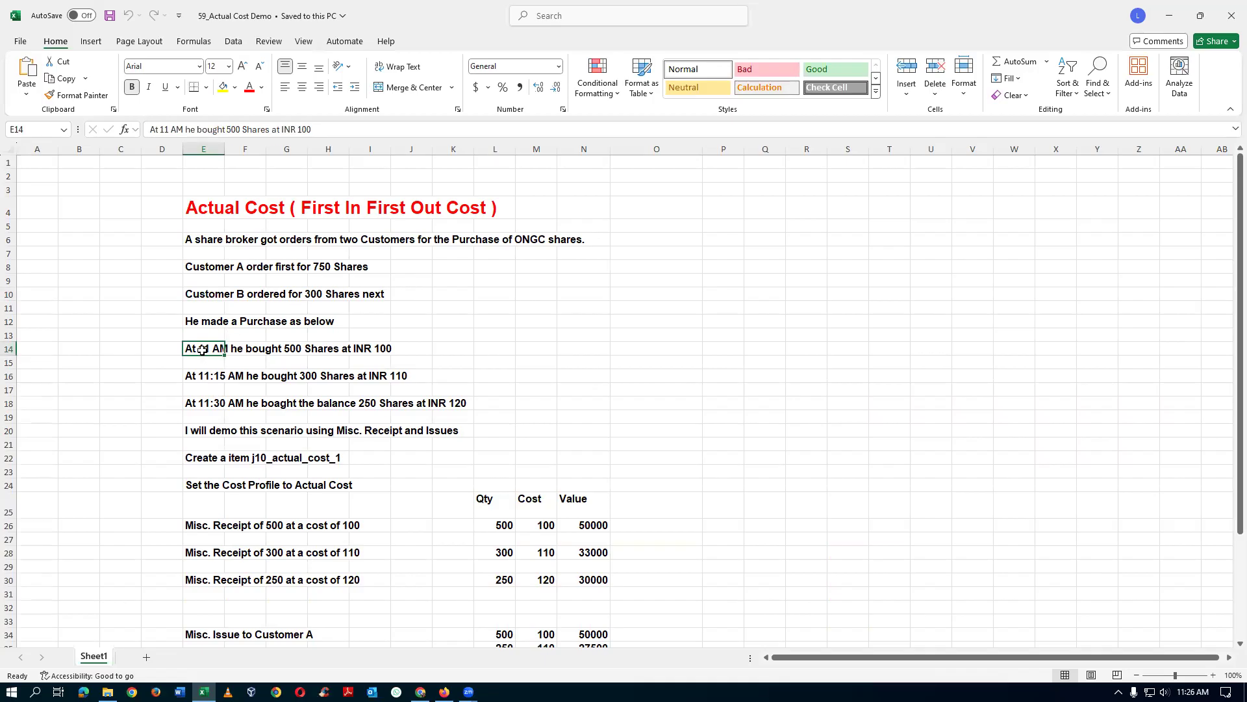
click(293, 351)
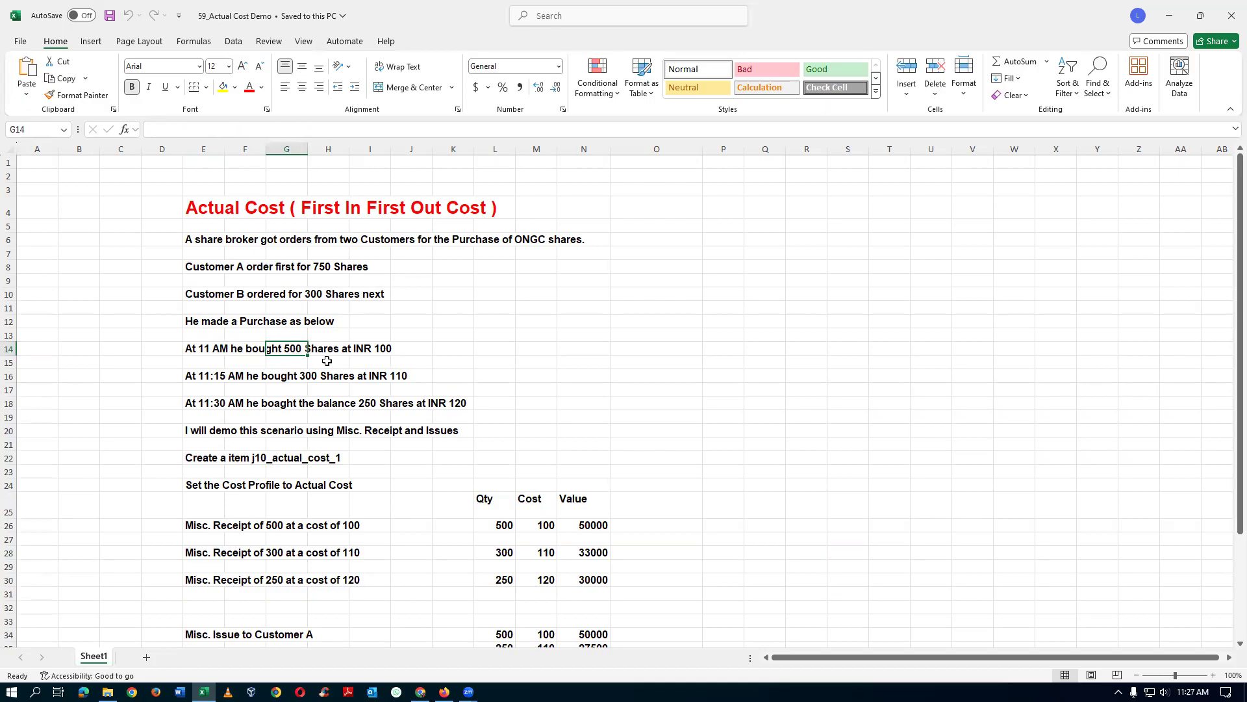
click(388, 352)
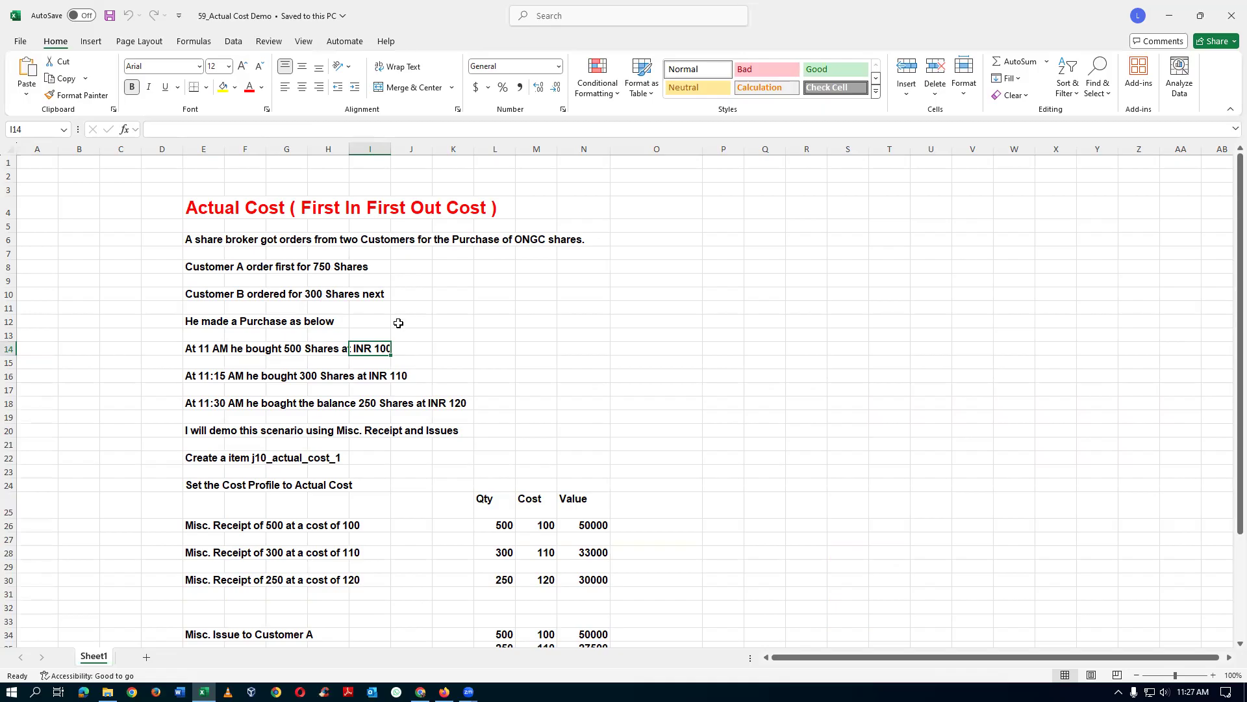
click(199, 382)
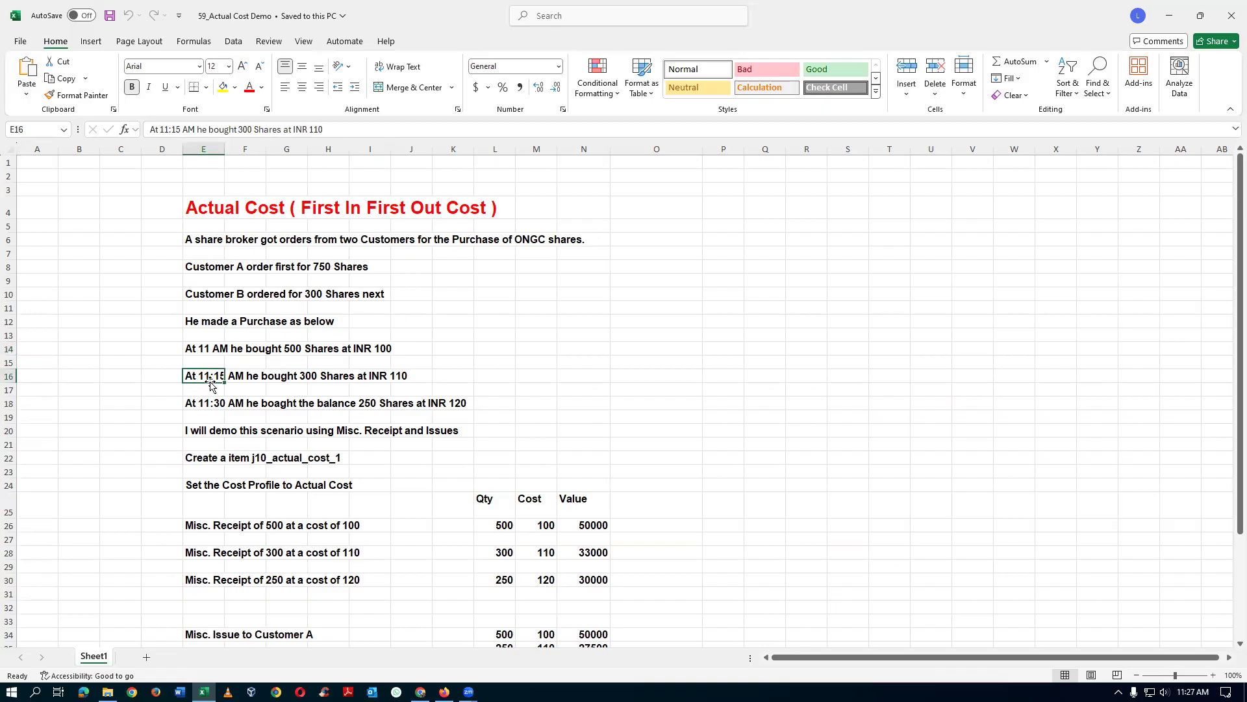
click(312, 380)
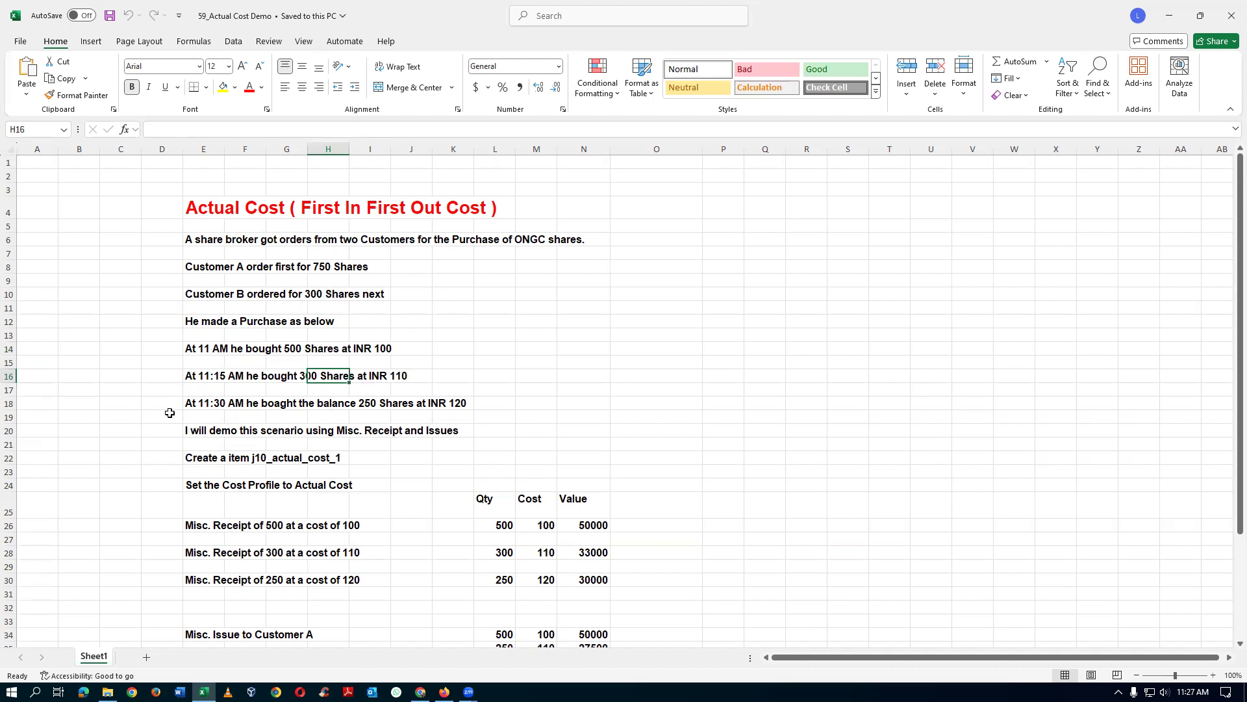
click(204, 404)
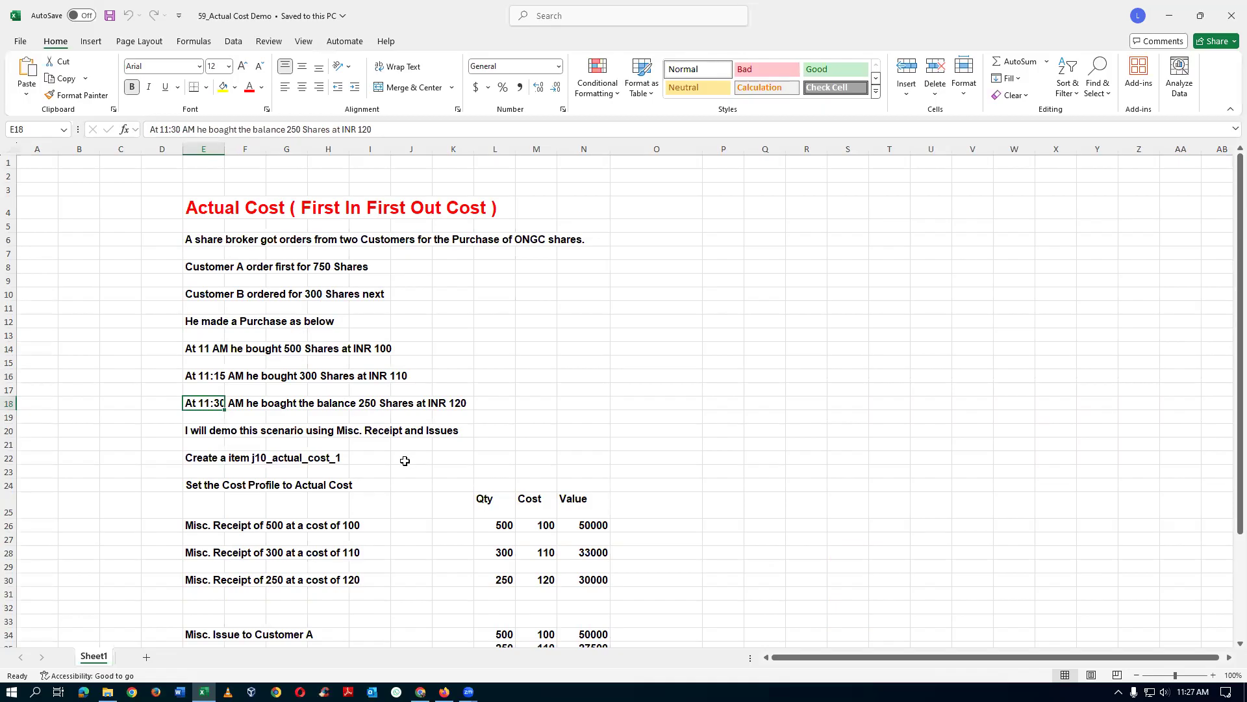
click(461, 406)
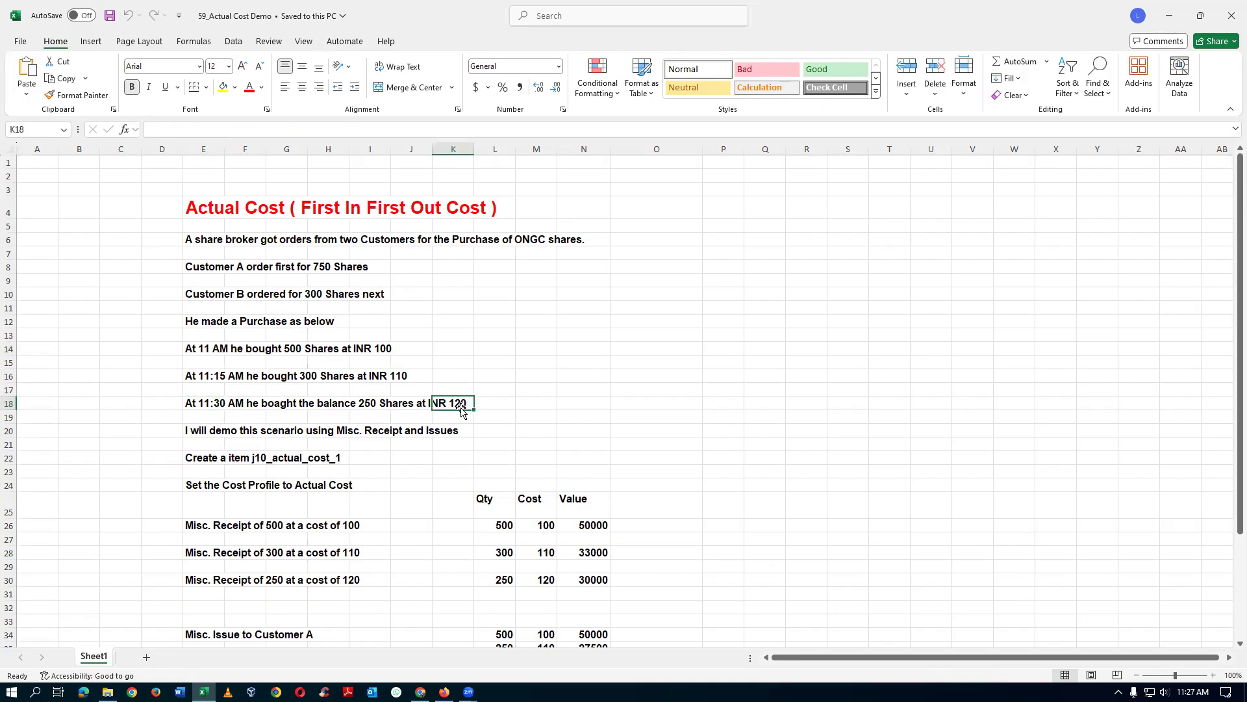
Step: Switch to Oracle Fusion, dismiss the saved-password warning, and open Inventory Management under Supply Chain Execution
click(193, 353)
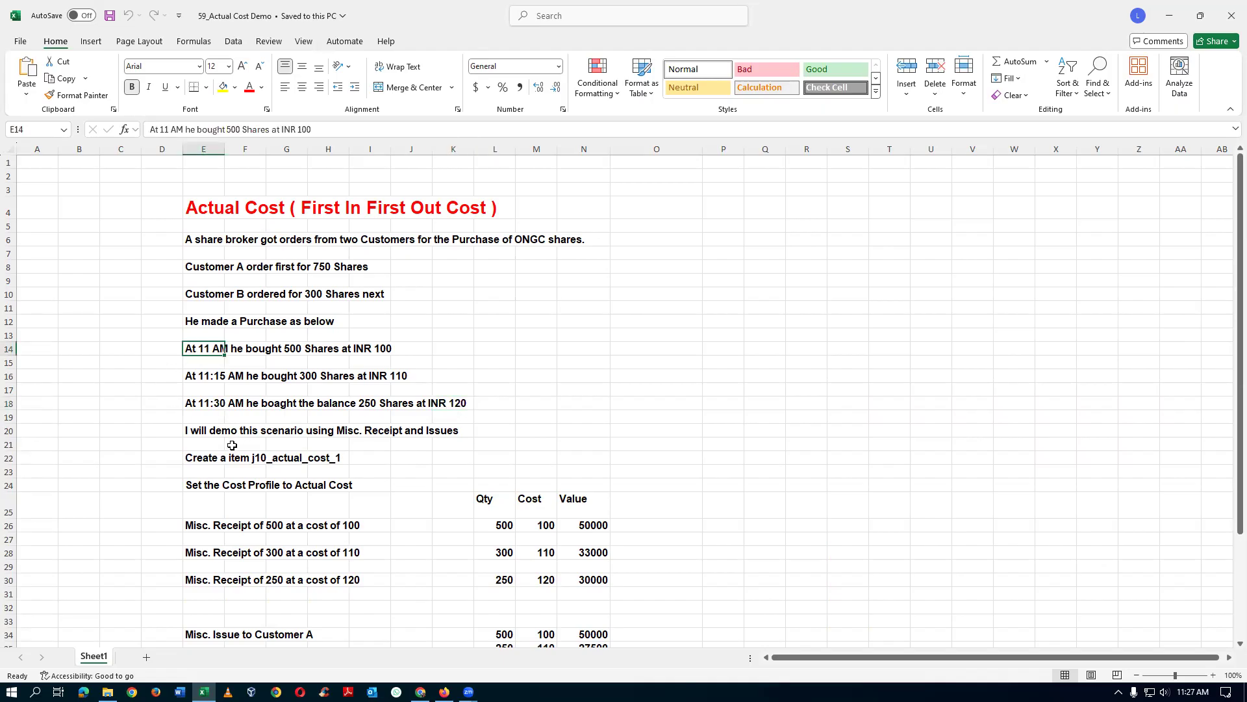
key(alt+Tab)
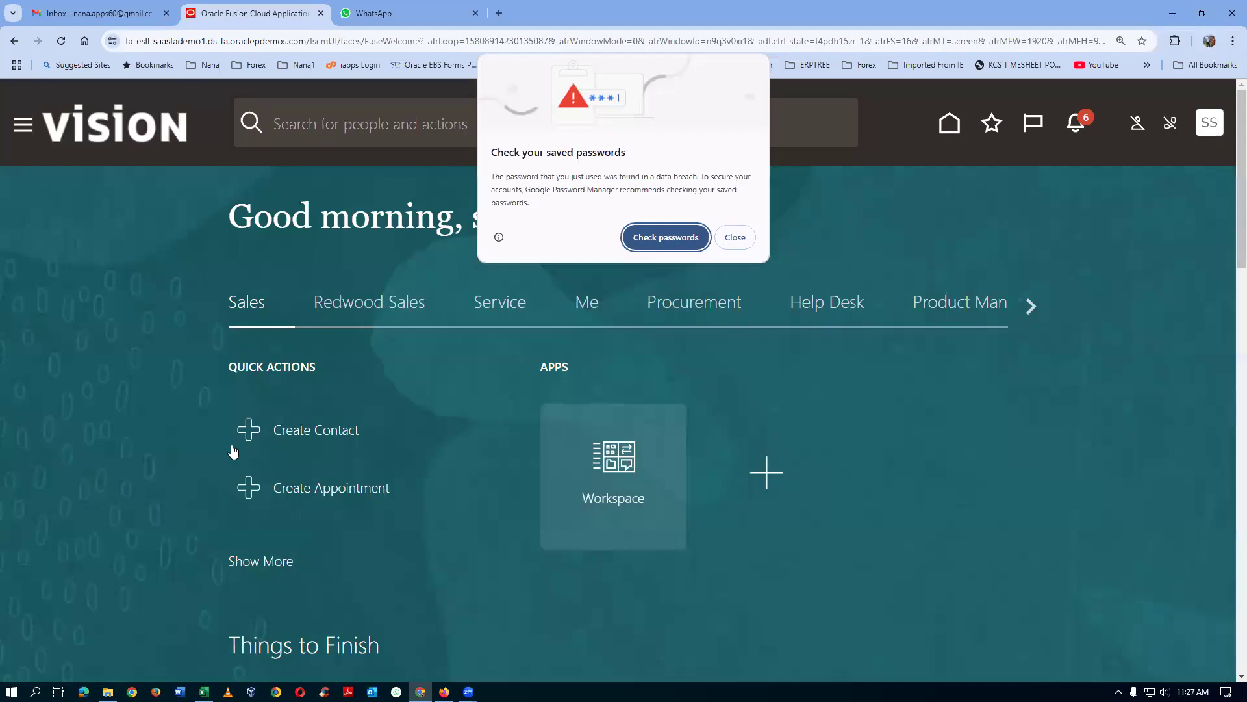
click(735, 236)
click(1025, 309)
click(1028, 306)
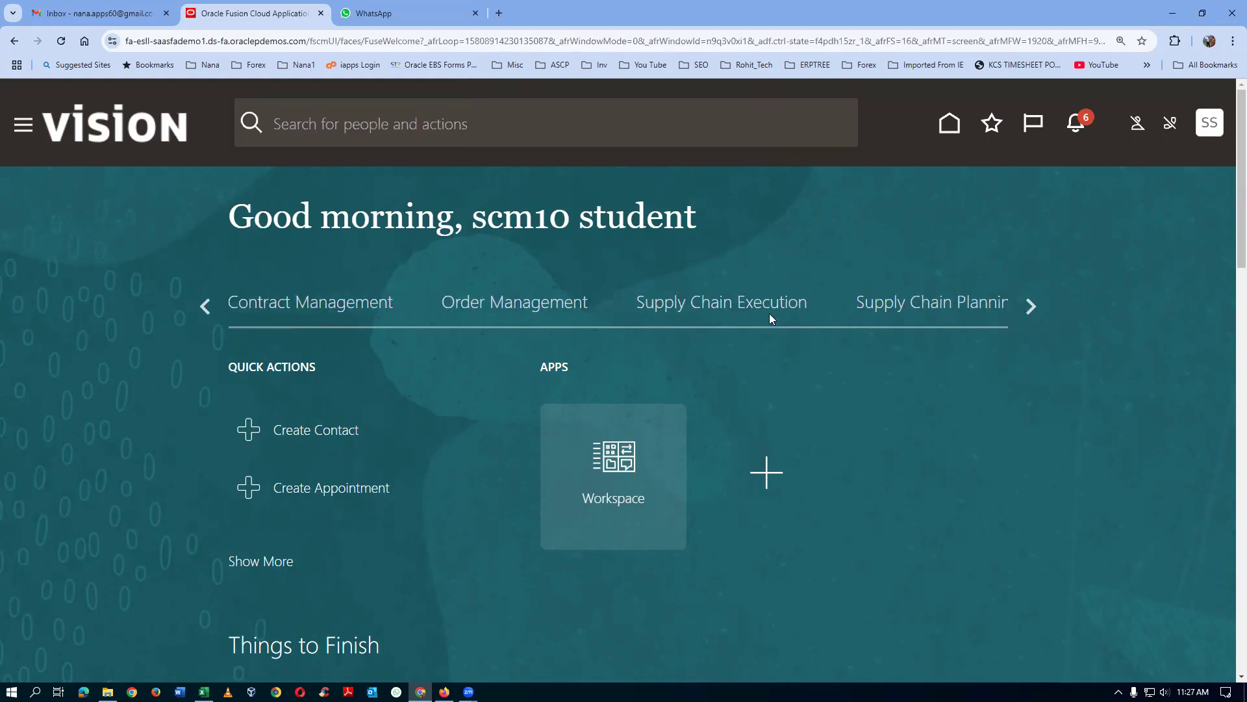
click(774, 322)
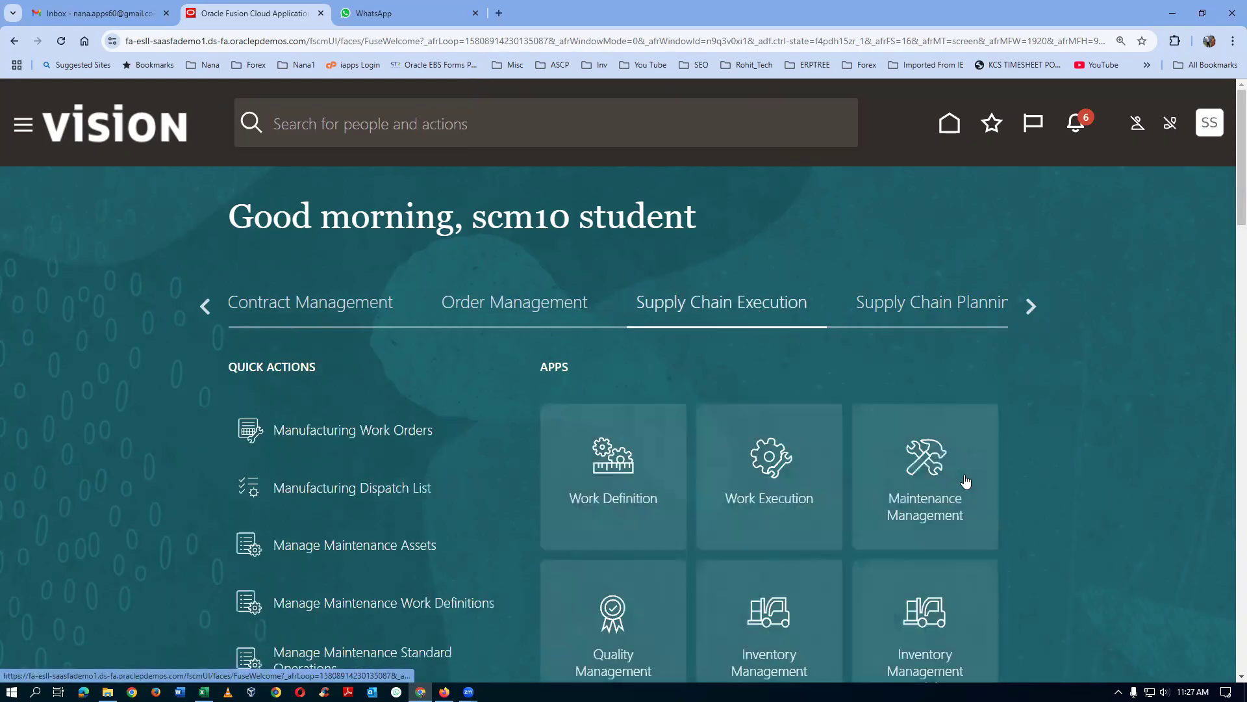
scroll(990, 533, down, 3)
click(760, 470)
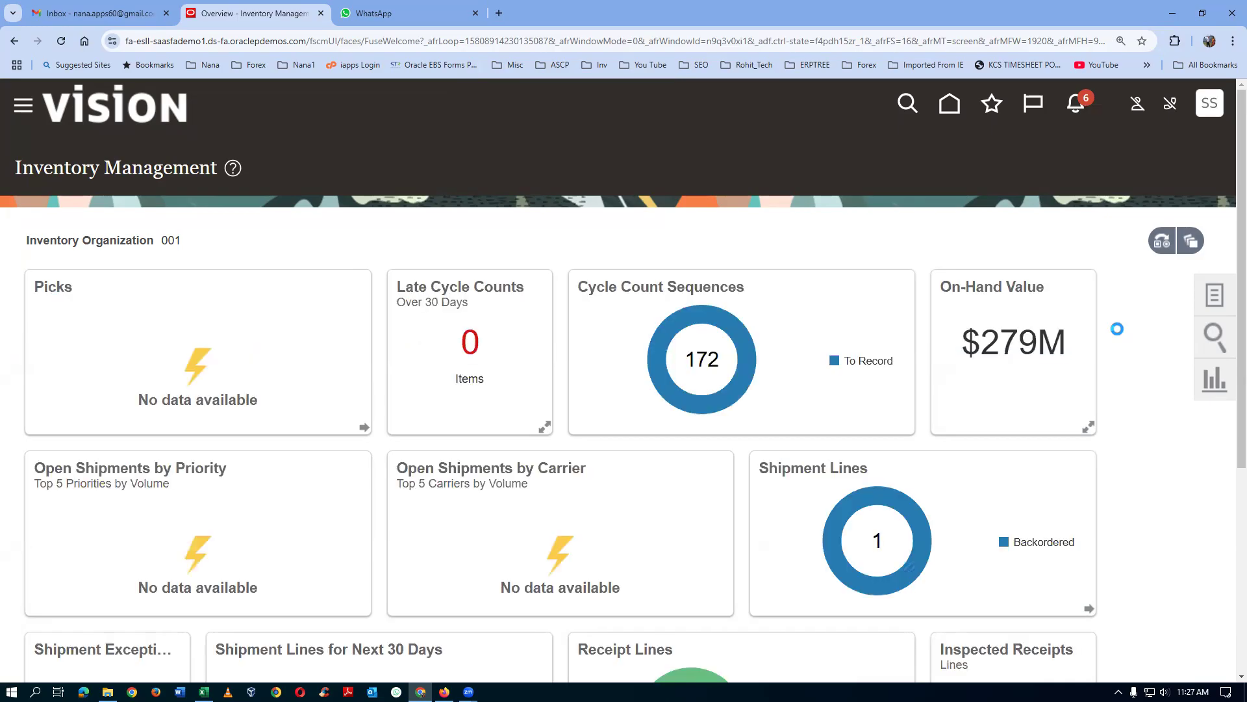
Step: Start a new miscellaneous transaction in organization 001 with the type Miscellaneous Receipt
click(1215, 294)
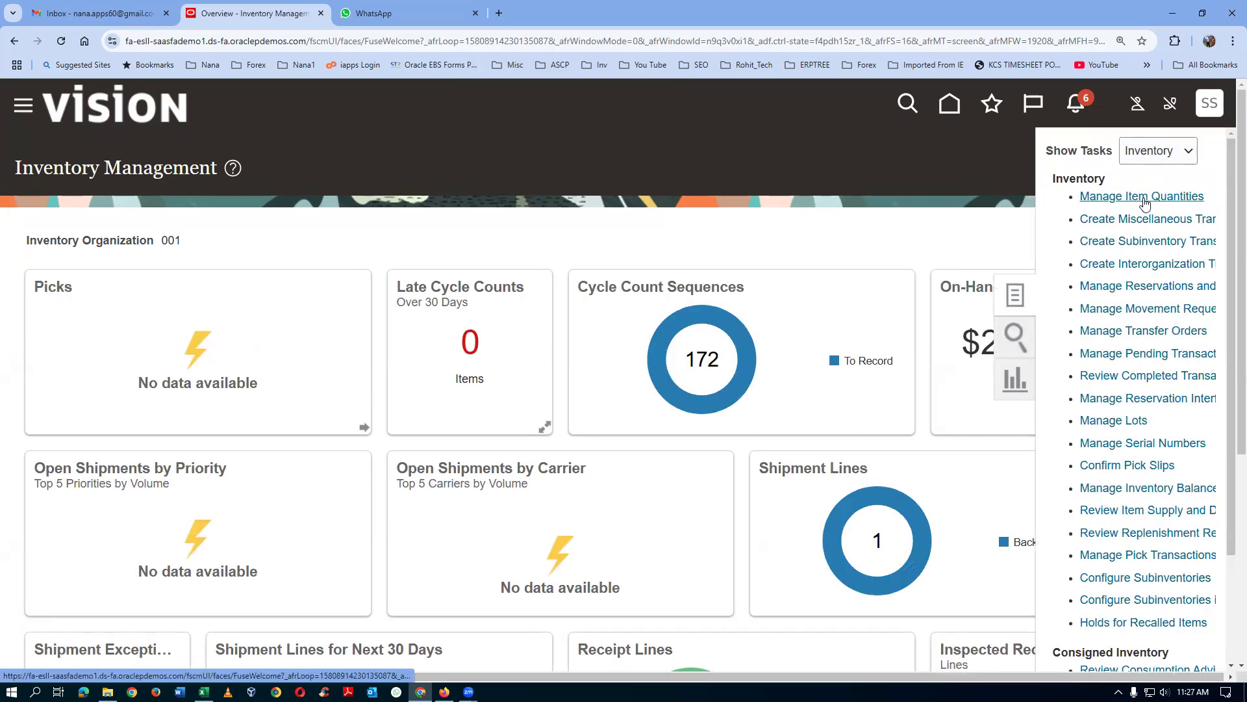
click(1145, 221)
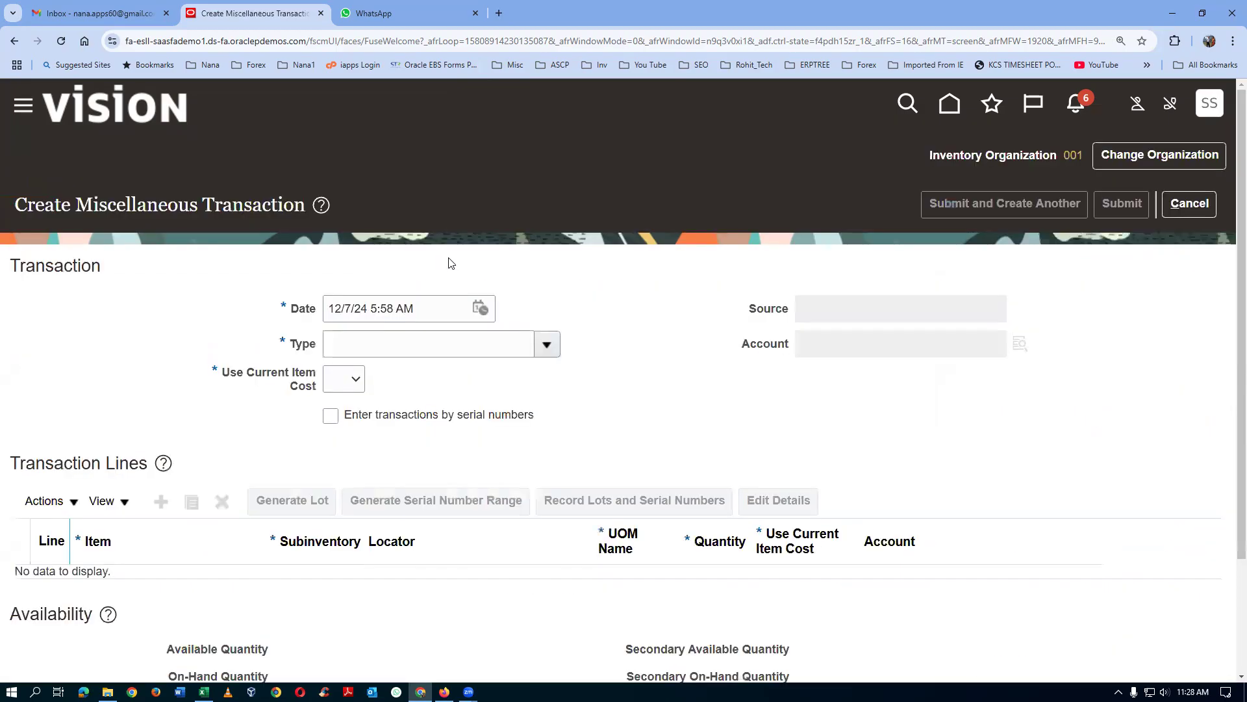
click(547, 345)
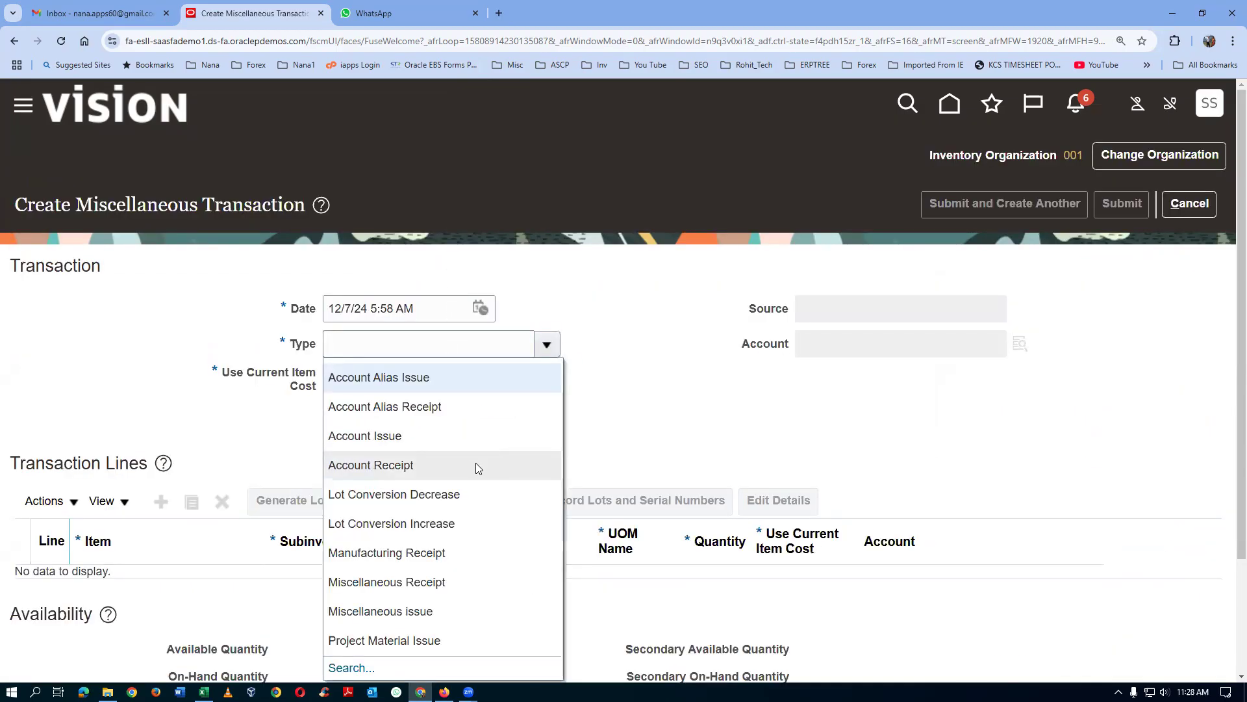
click(465, 583)
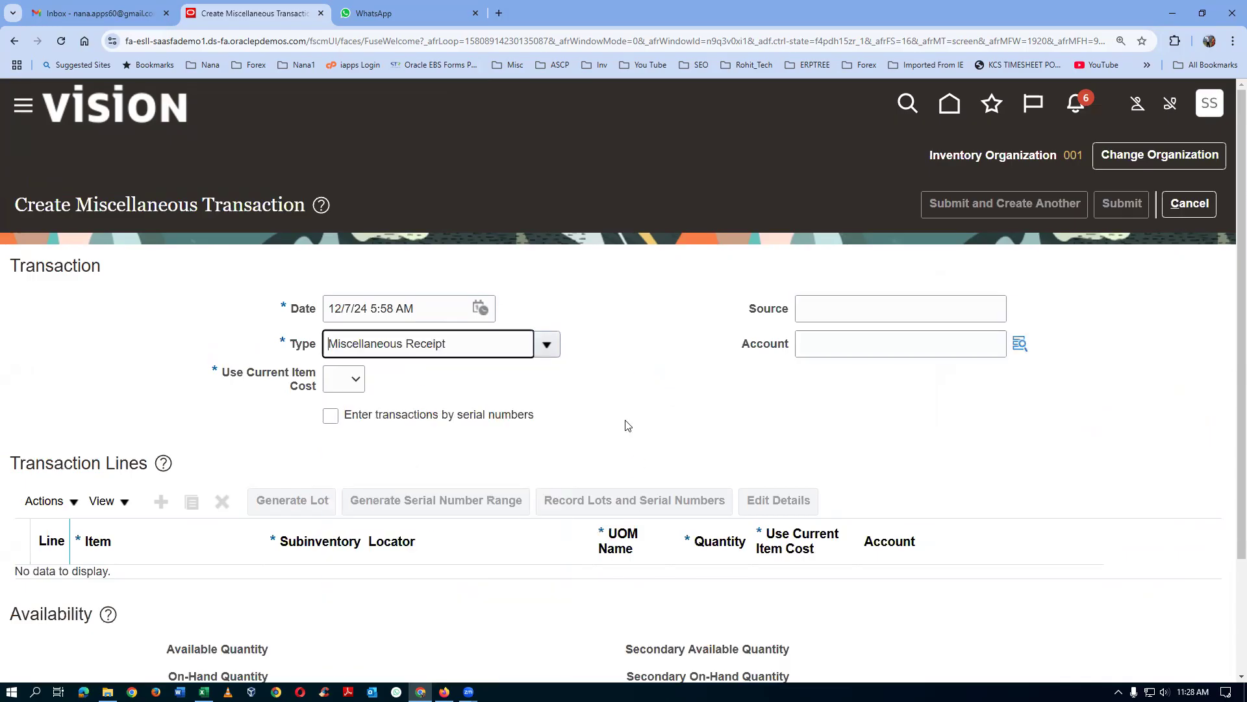
Step: Look up and assign account 101.10.22185.000.000.000 to the receipt and set Use Current Item Cost to No
click(831, 353)
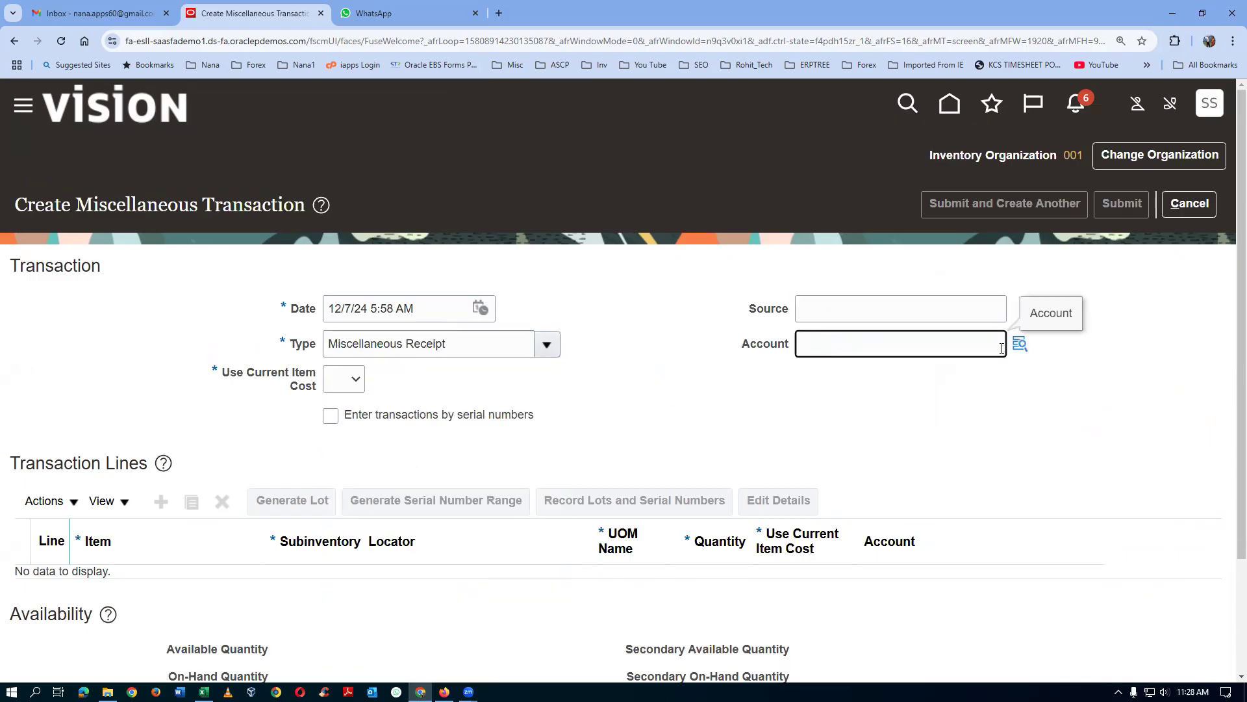
click(1019, 344)
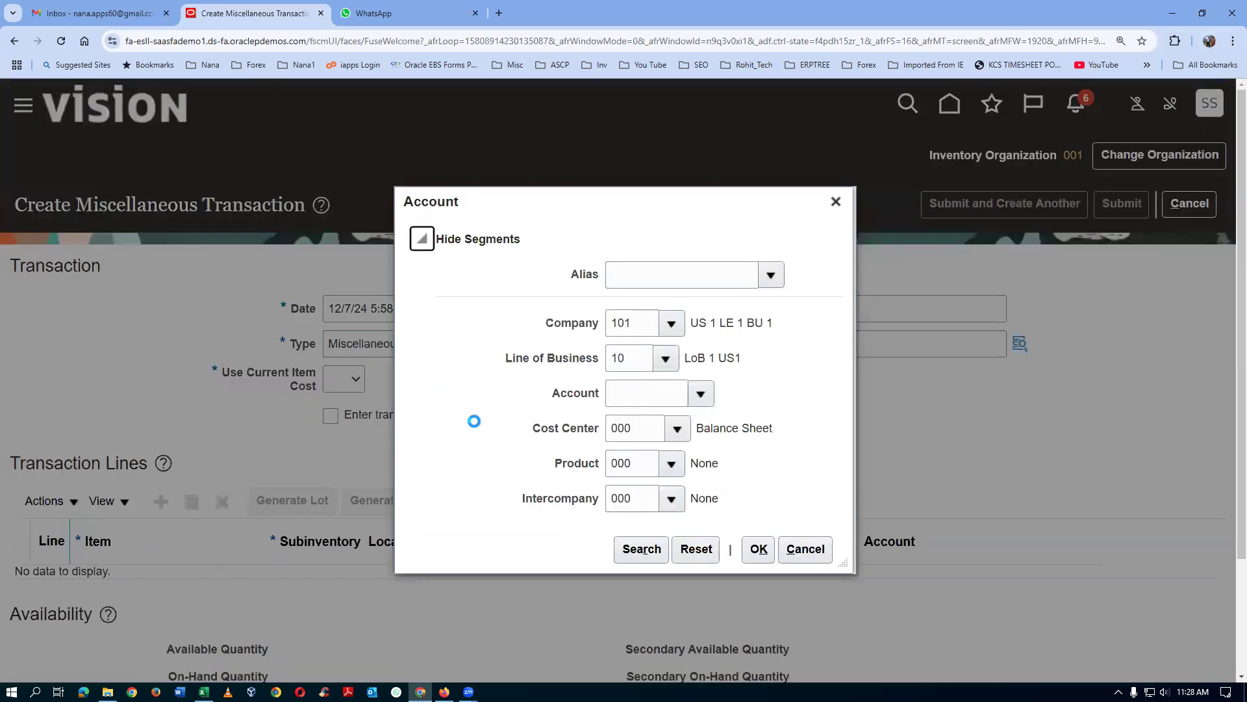
click(630, 548)
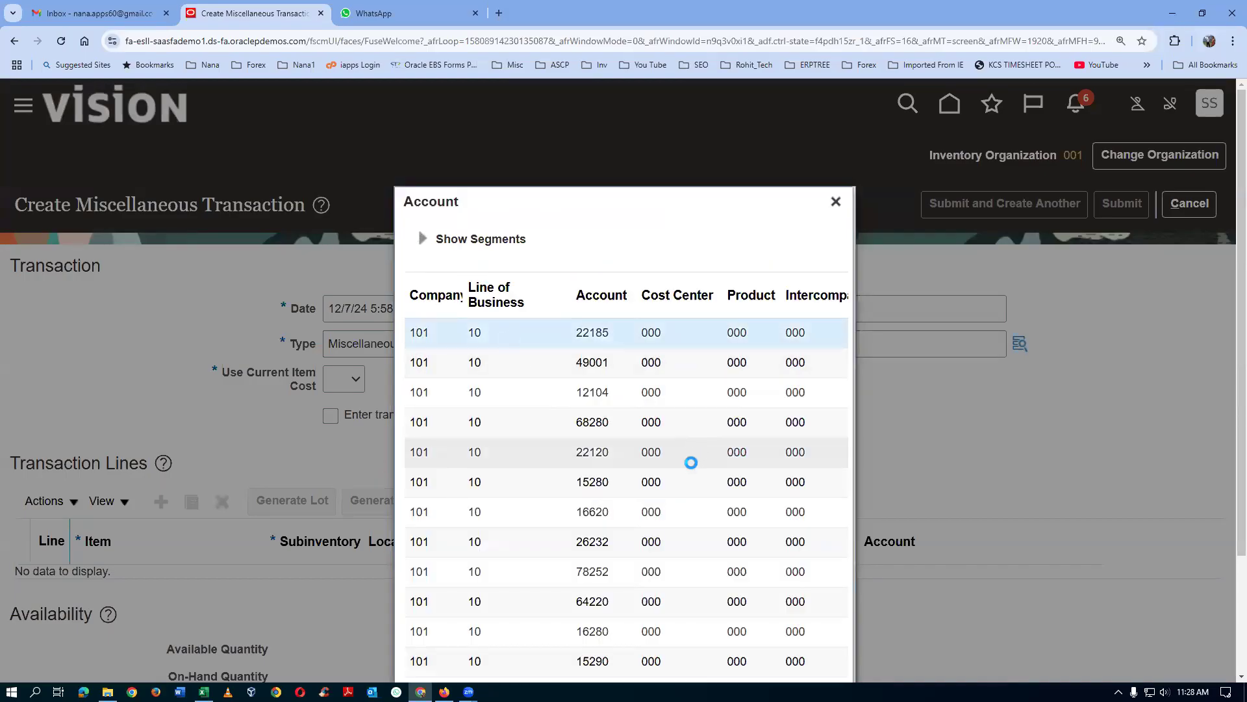
scroll(691, 462, down, 3)
scroll(712, 523, down, 4)
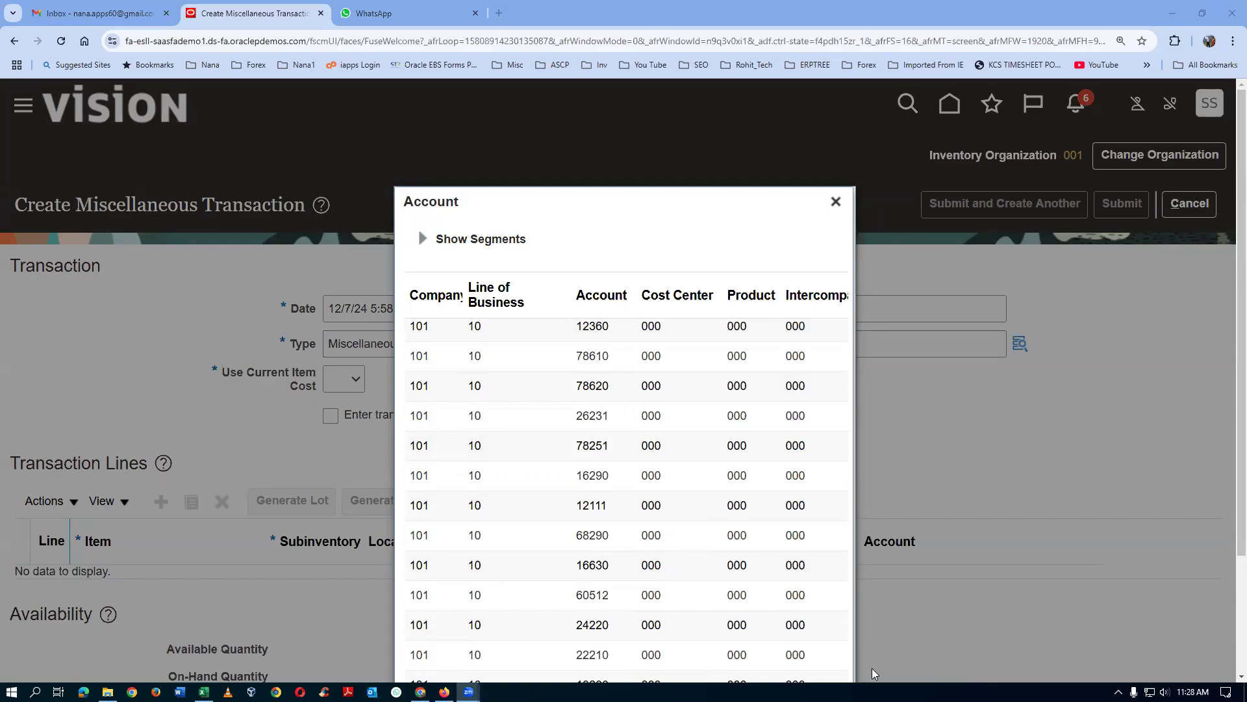
scroll(833, 646, down, 6)
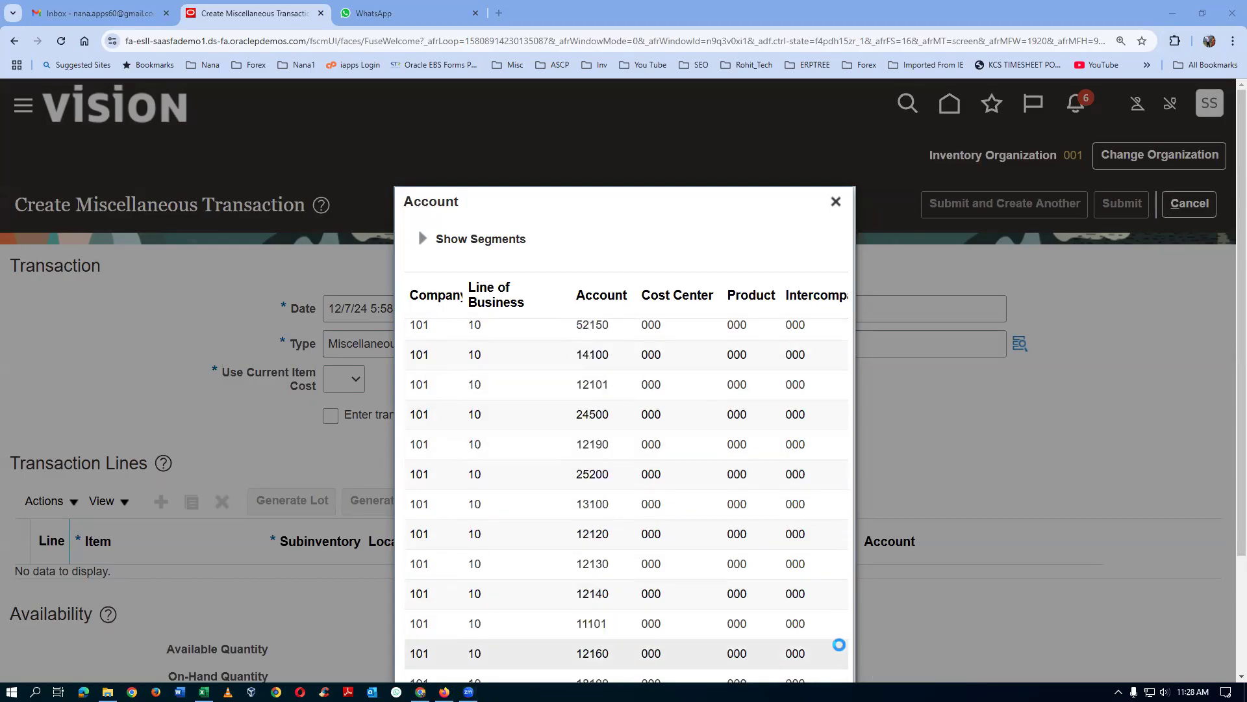
scroll(1237, 552, down, 3)
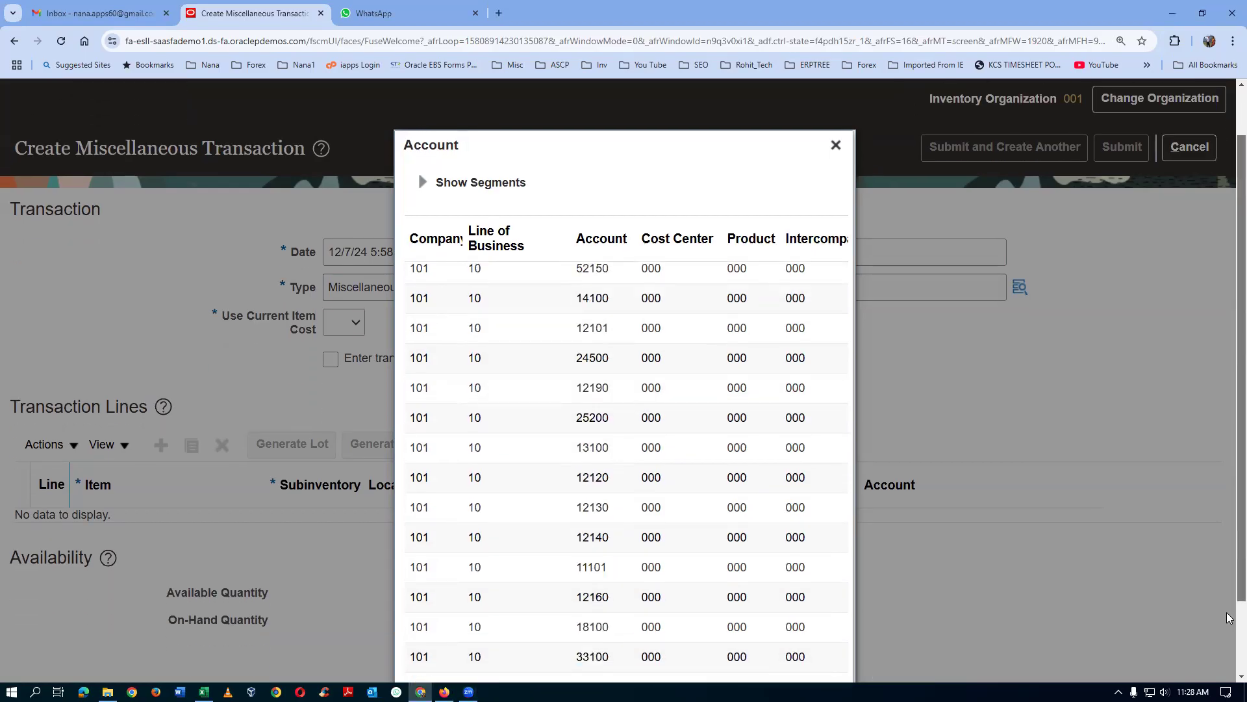
click(758, 657)
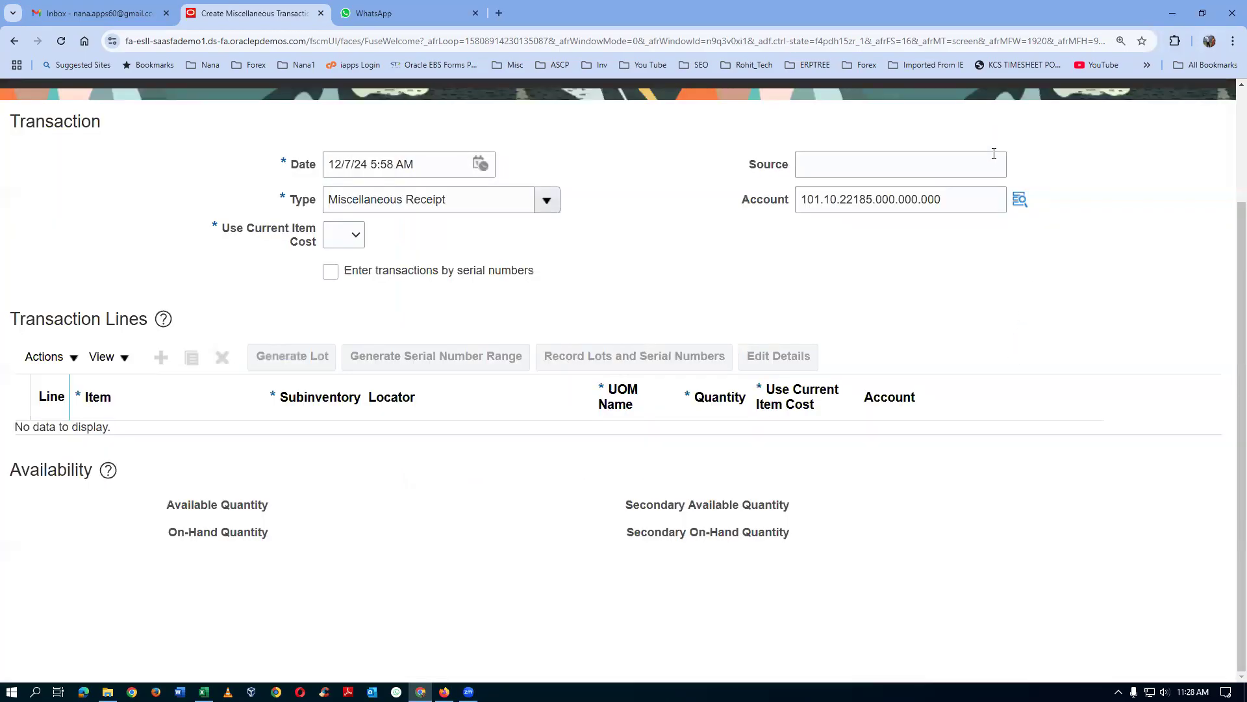
drag(951, 200, 747, 228)
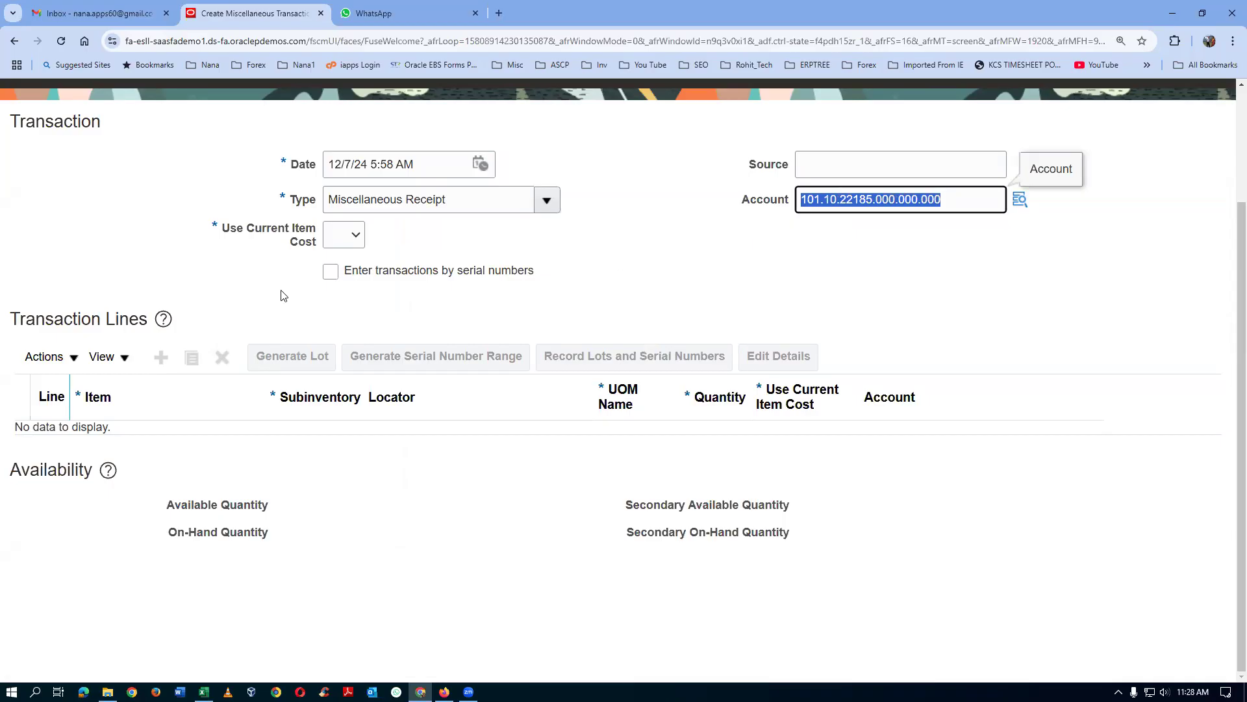
click(354, 239)
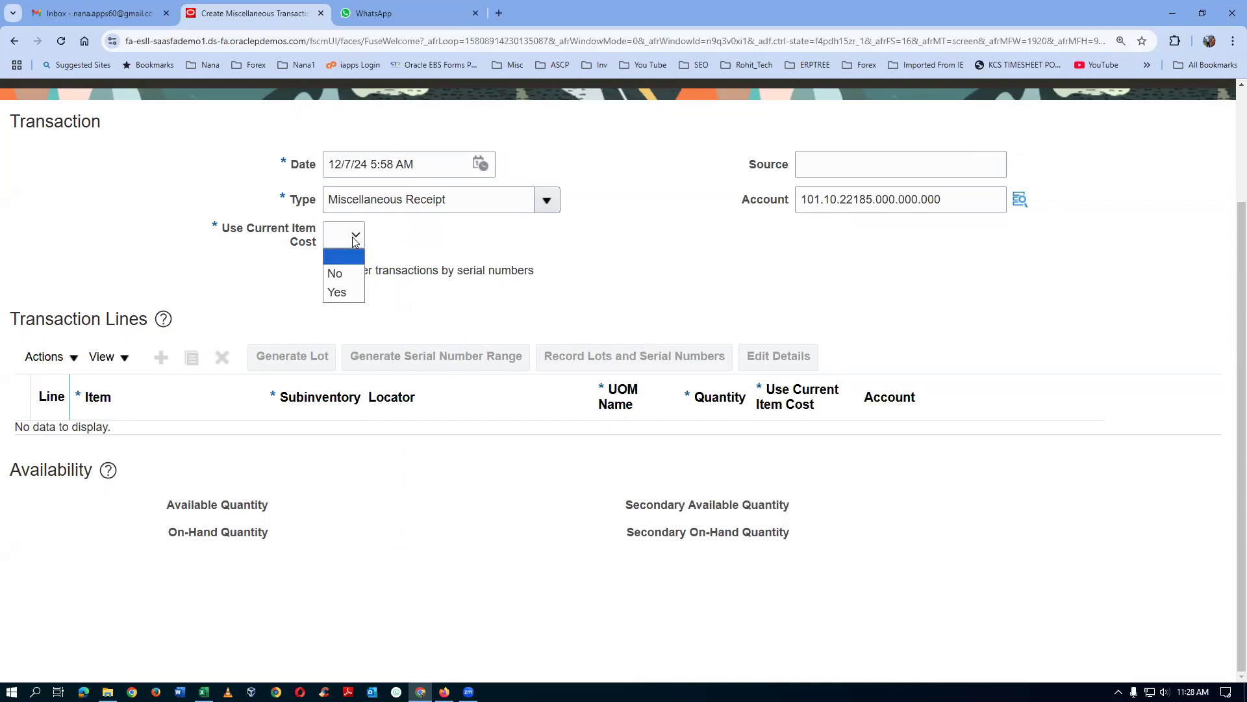
click(347, 277)
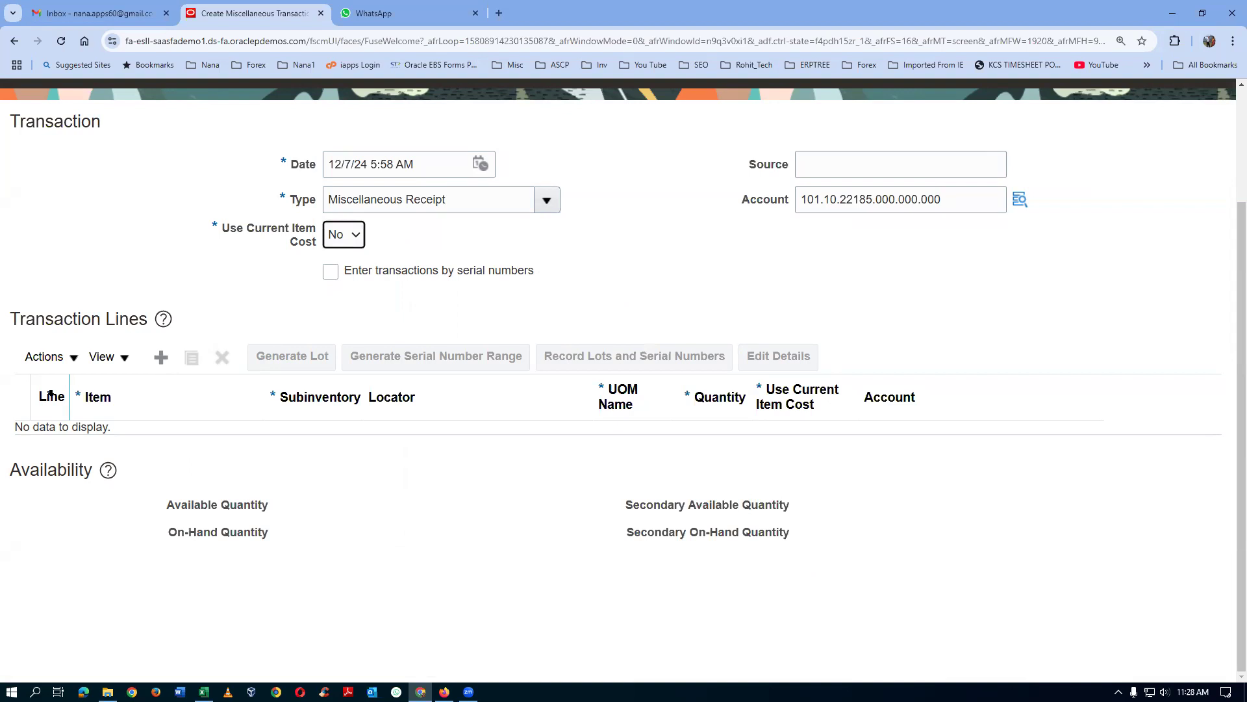
Step: Add a transaction line for item t0101_fifo in subinventory Stores with quantity 500, checking the purchase price in the workbook
click(161, 357)
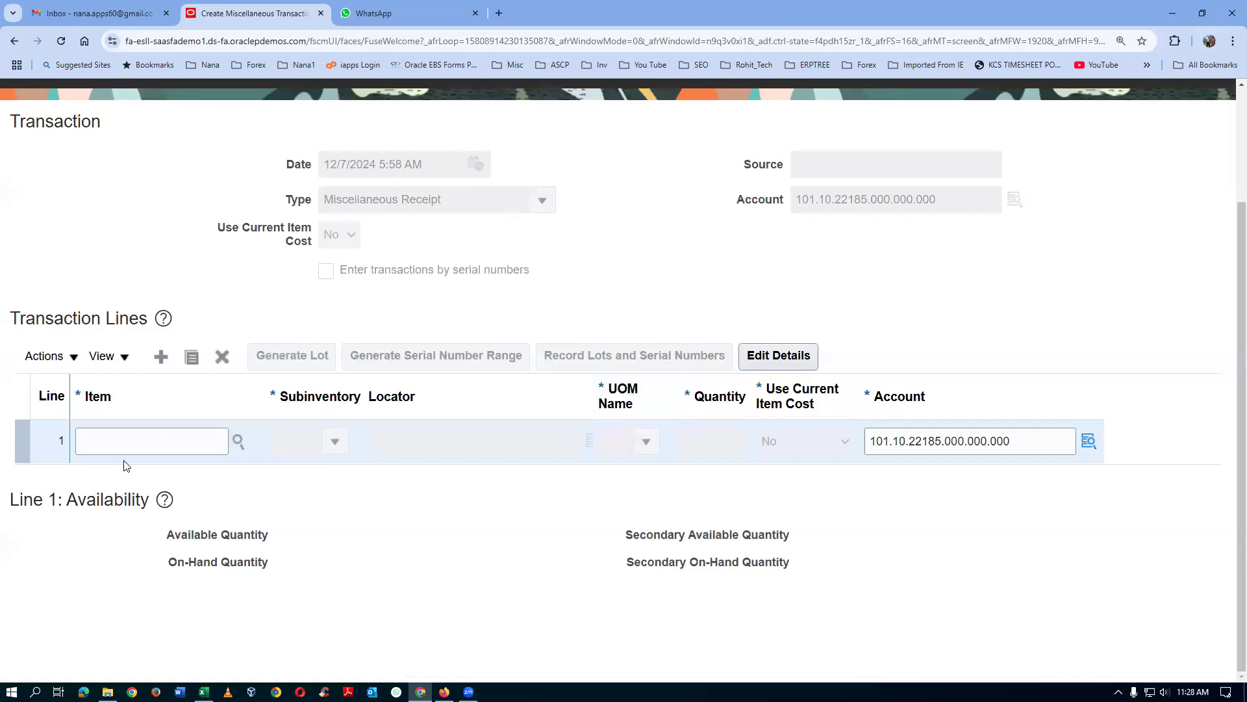
click(150, 444)
text(t0101_fifo)
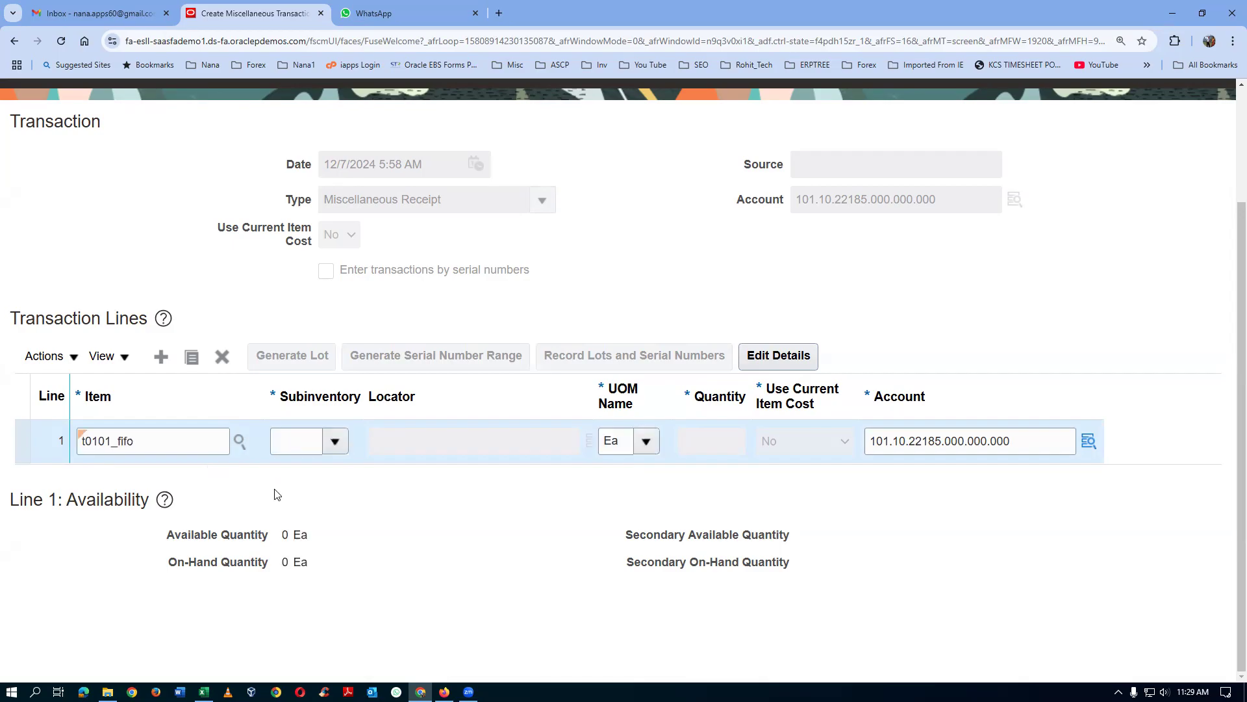
click(305, 443)
text(stores)
key(Tab)
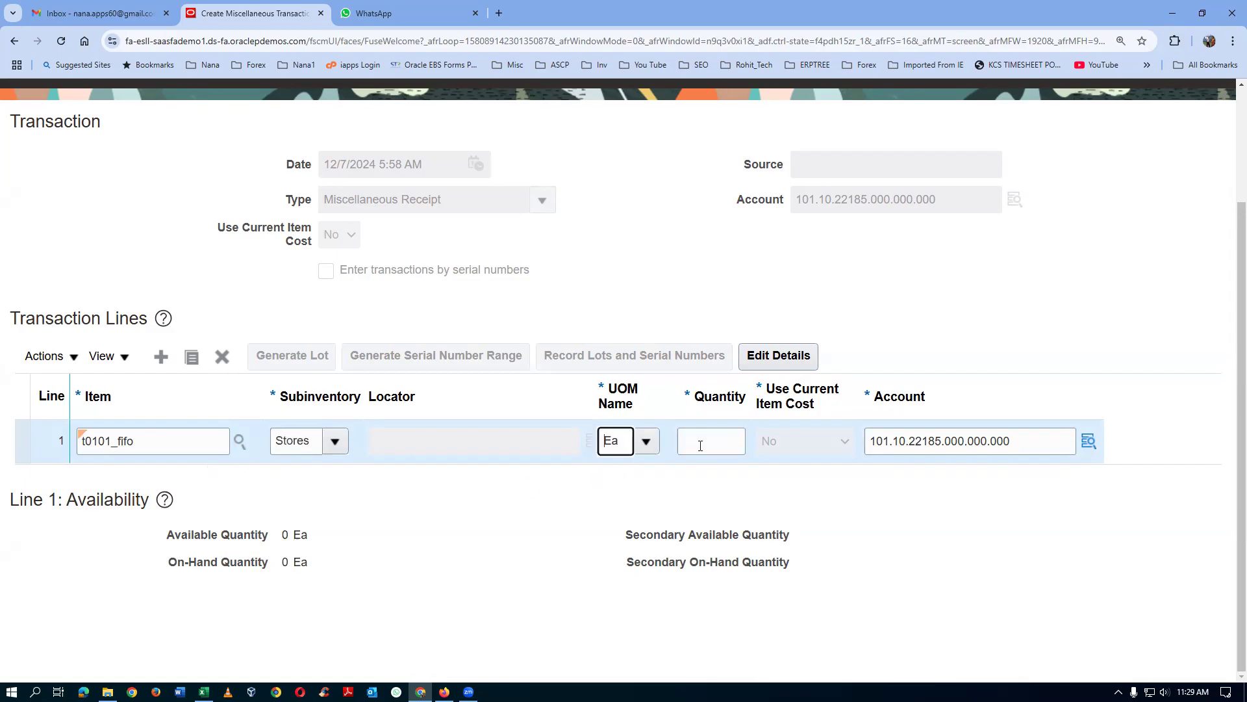
click(699, 446)
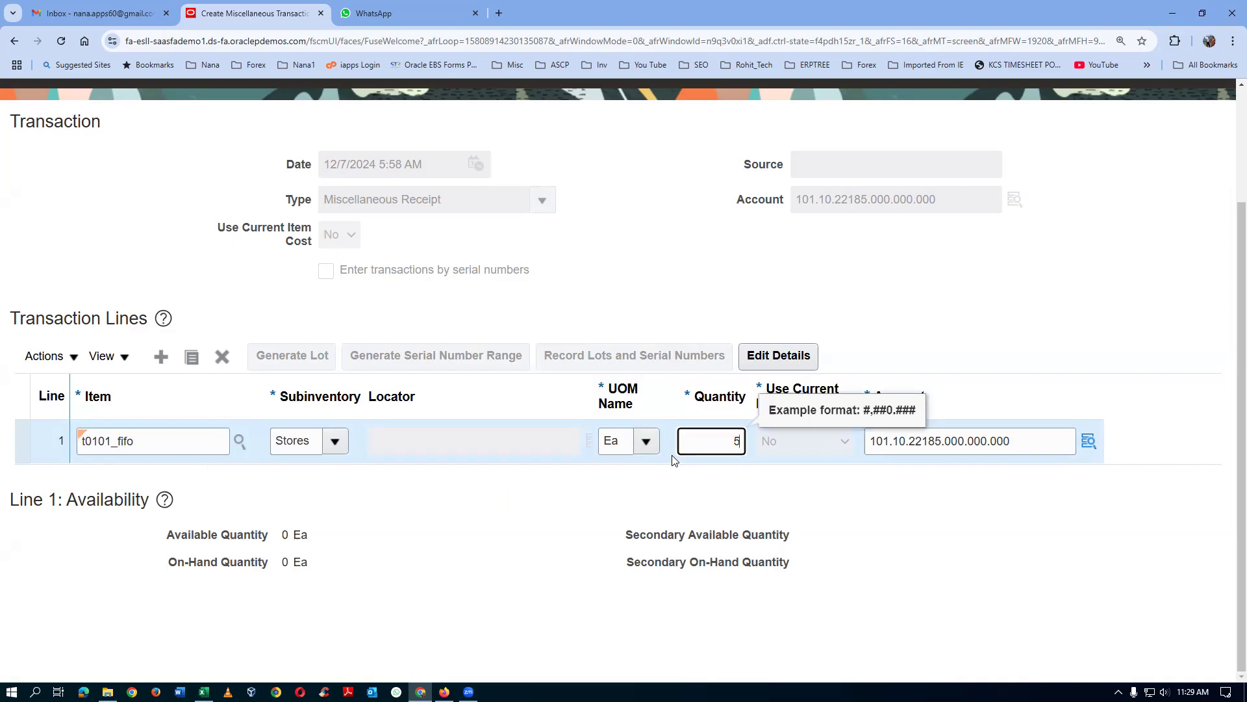
key(alt+Tab)
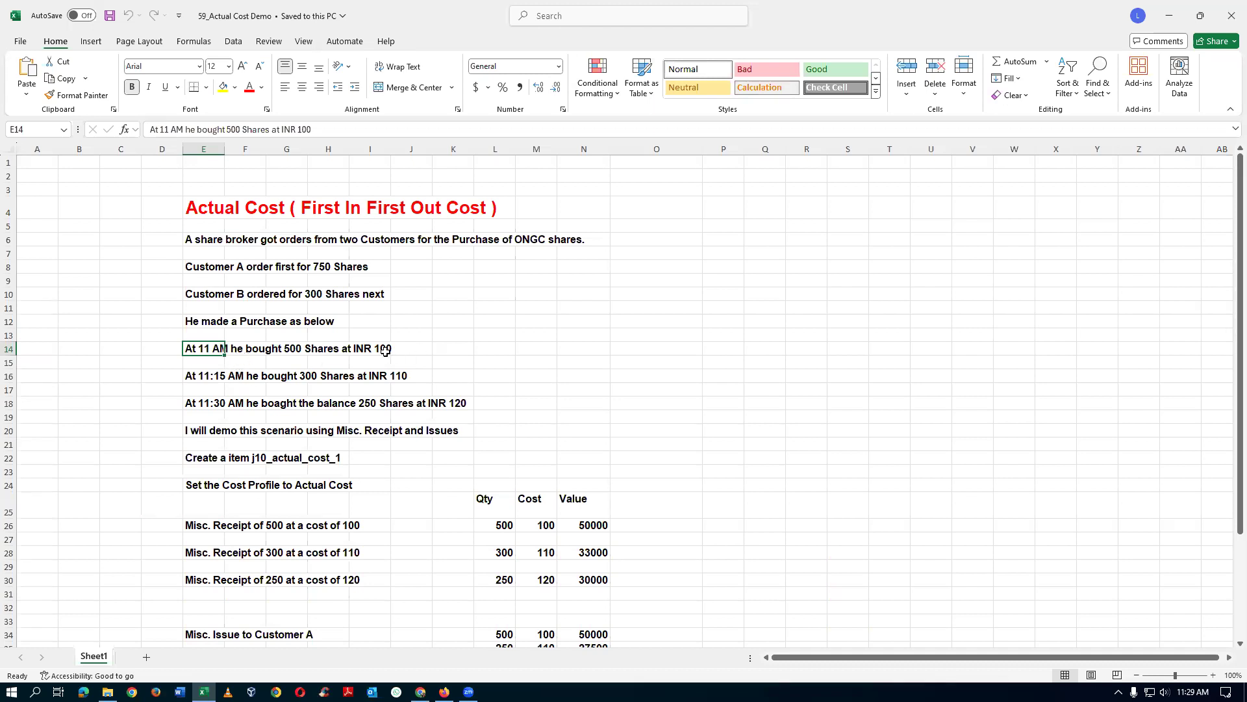
key(alt+Tab)
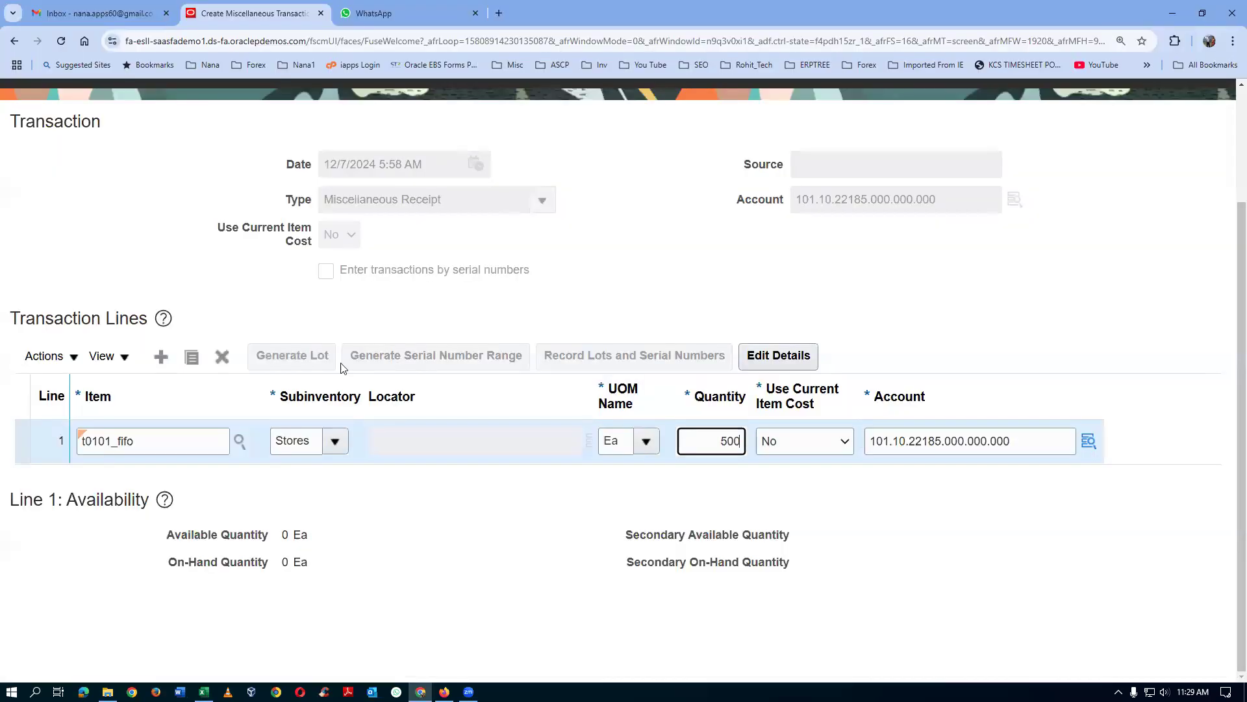
Step: Enter an Item price cost of 100 USD per unit in line 1's cost details and submit the receipt
click(777, 354)
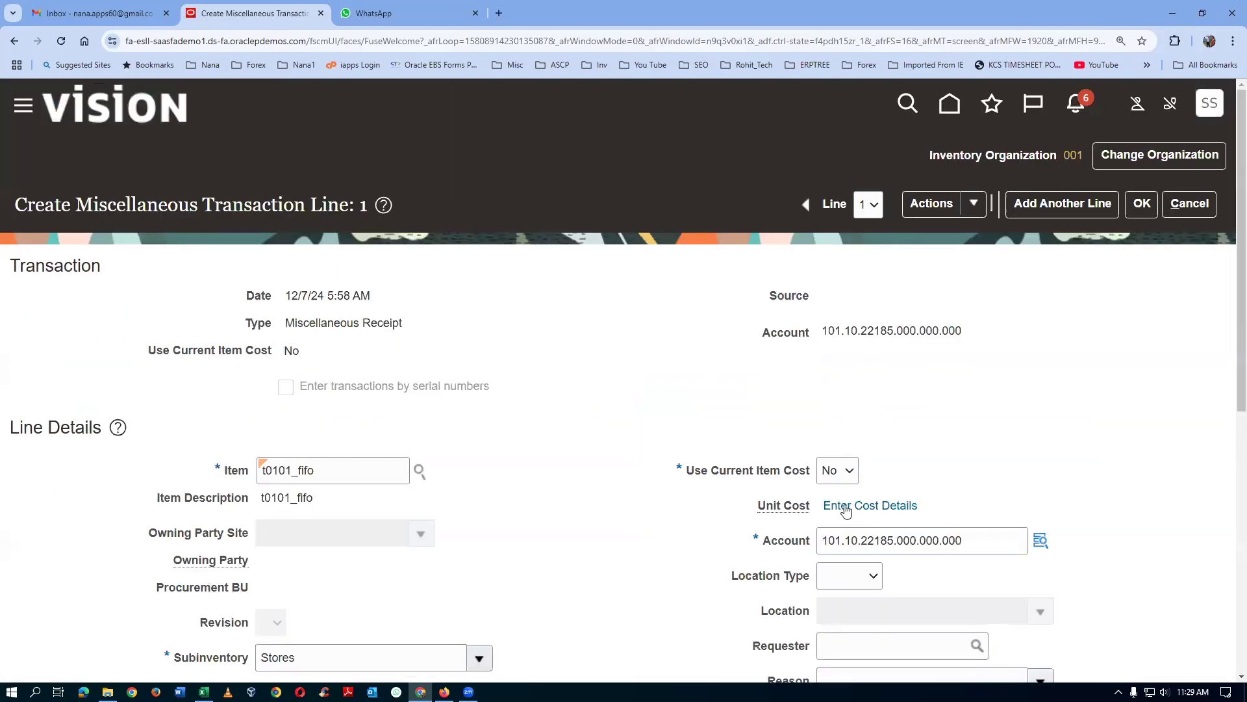
click(845, 508)
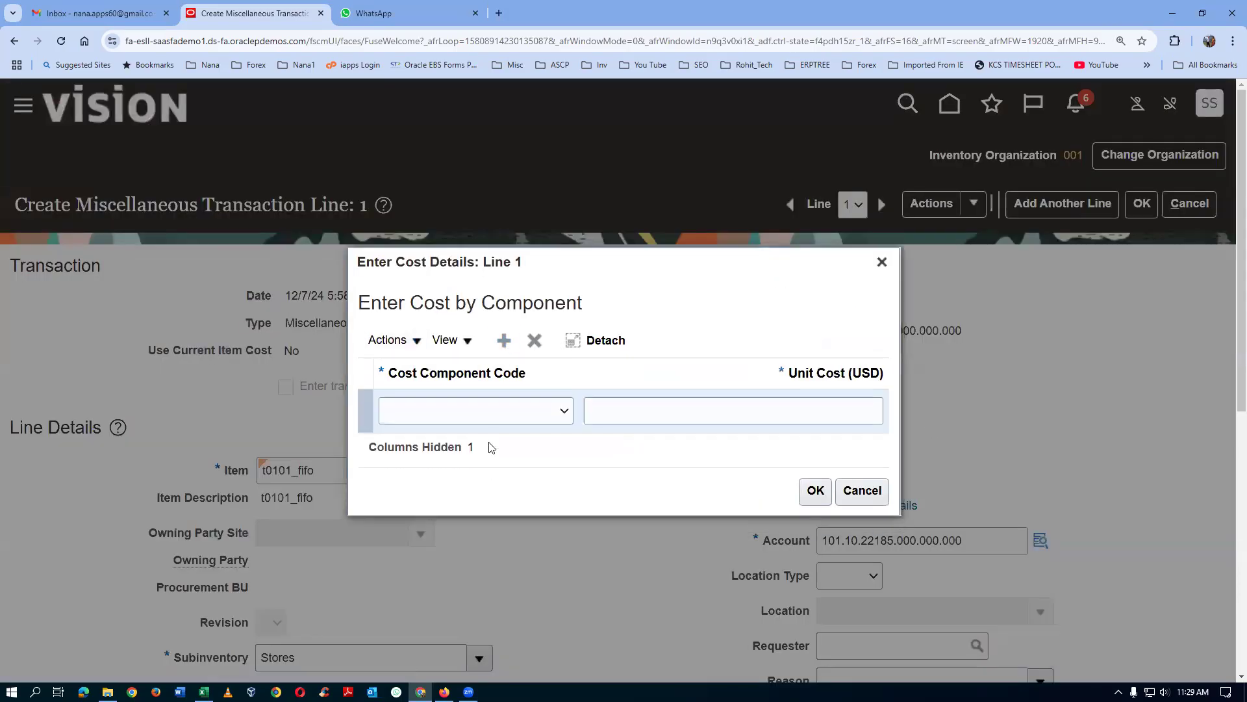
click(494, 412)
click(471, 450)
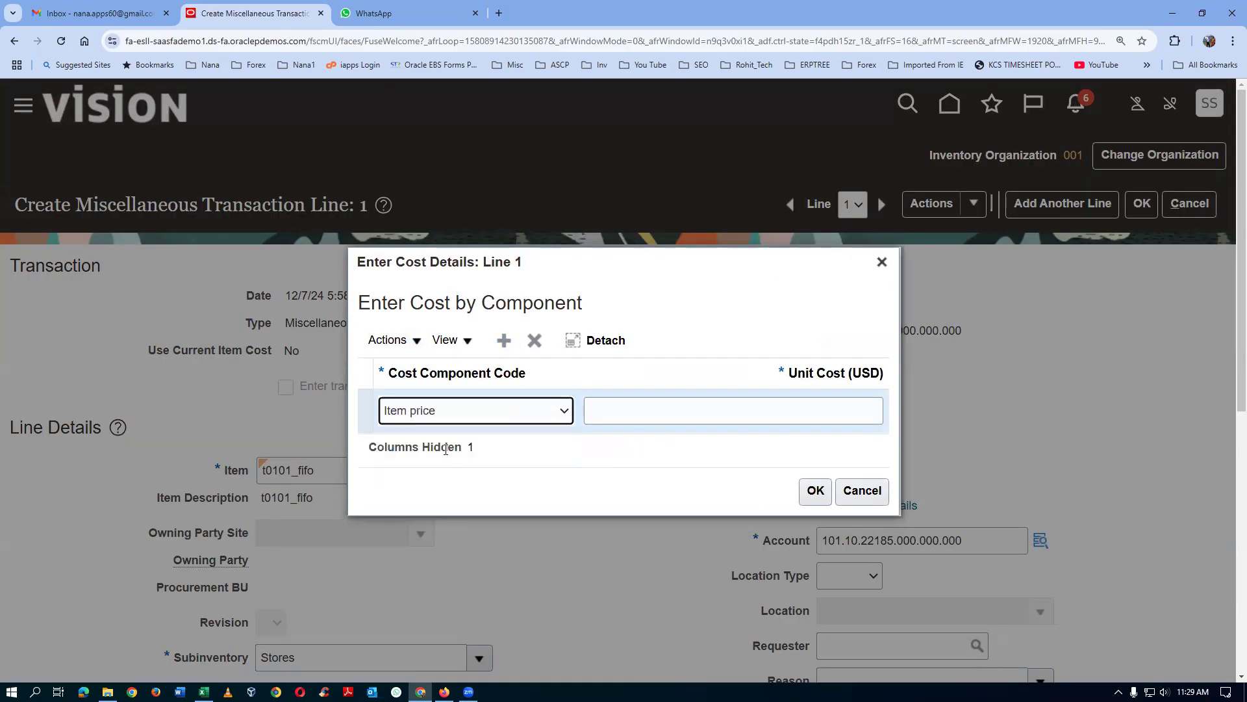
click(675, 406)
text(1)
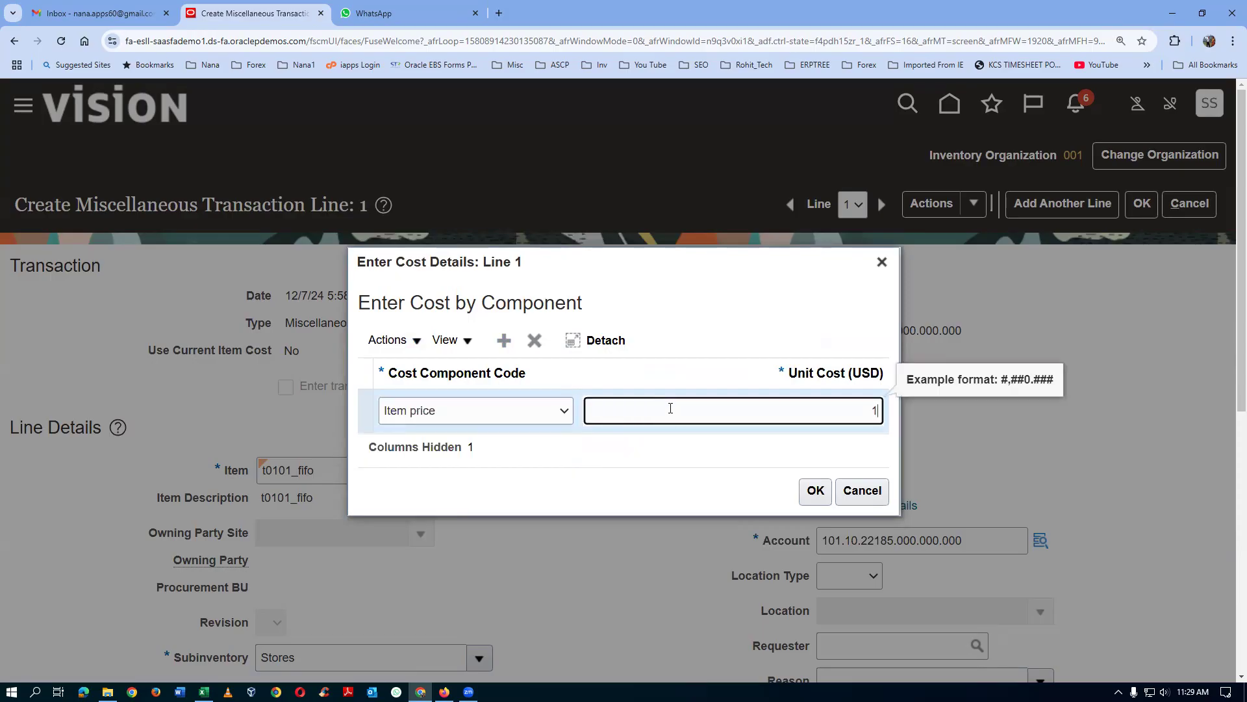
text(00)
key(Tab)
click(815, 491)
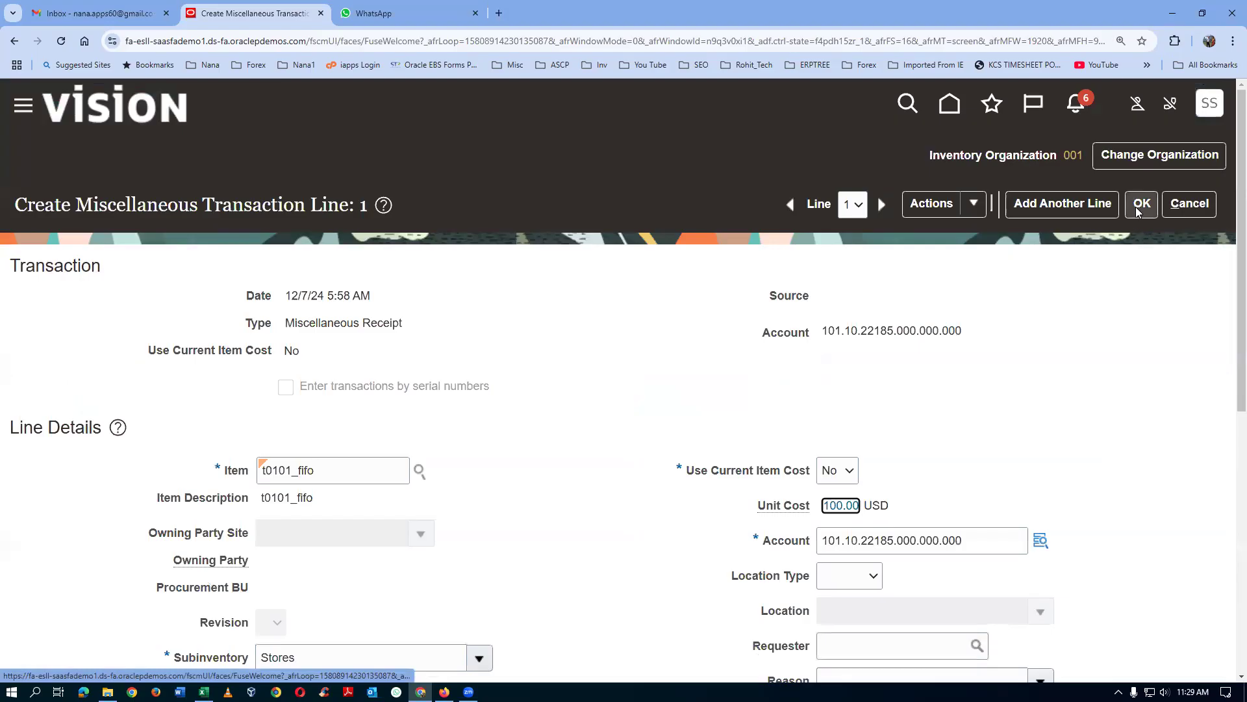
click(1141, 204)
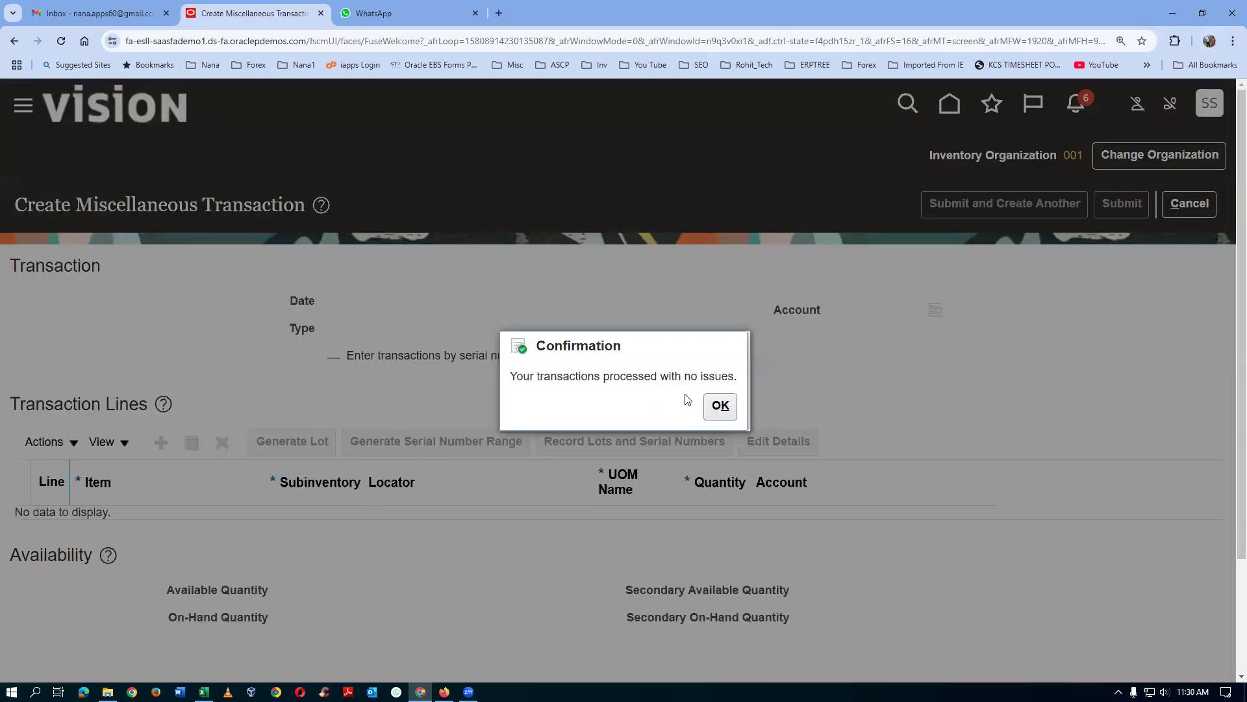
click(720, 405)
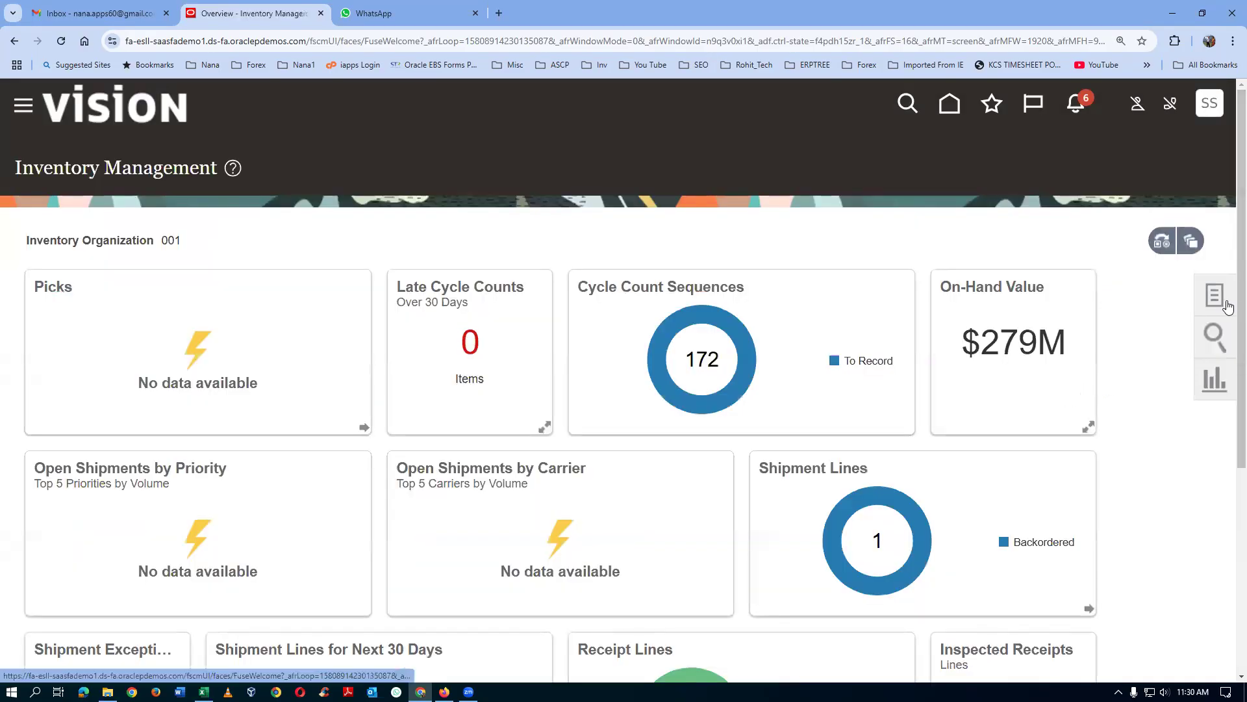
Step: Start a new Miscellaneous Receipt transaction with account 101.10.22185.000.000.000 and Use Current Item Cost set to No
click(1212, 300)
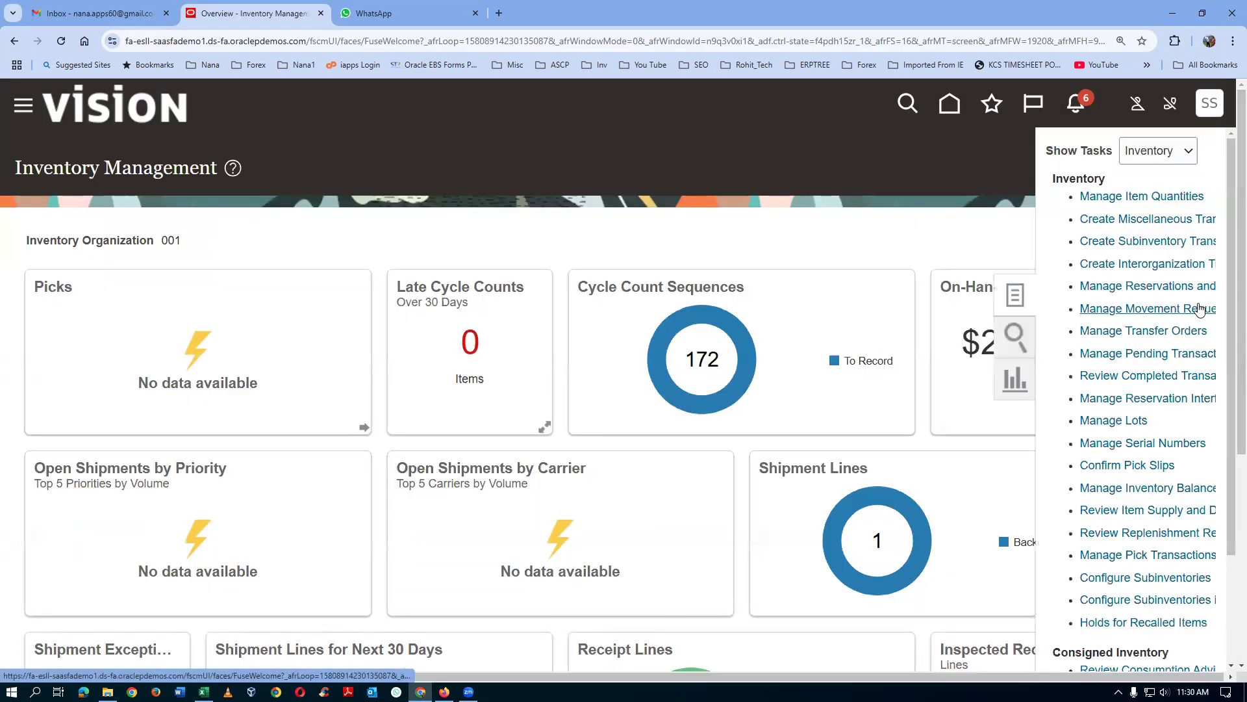
click(1108, 220)
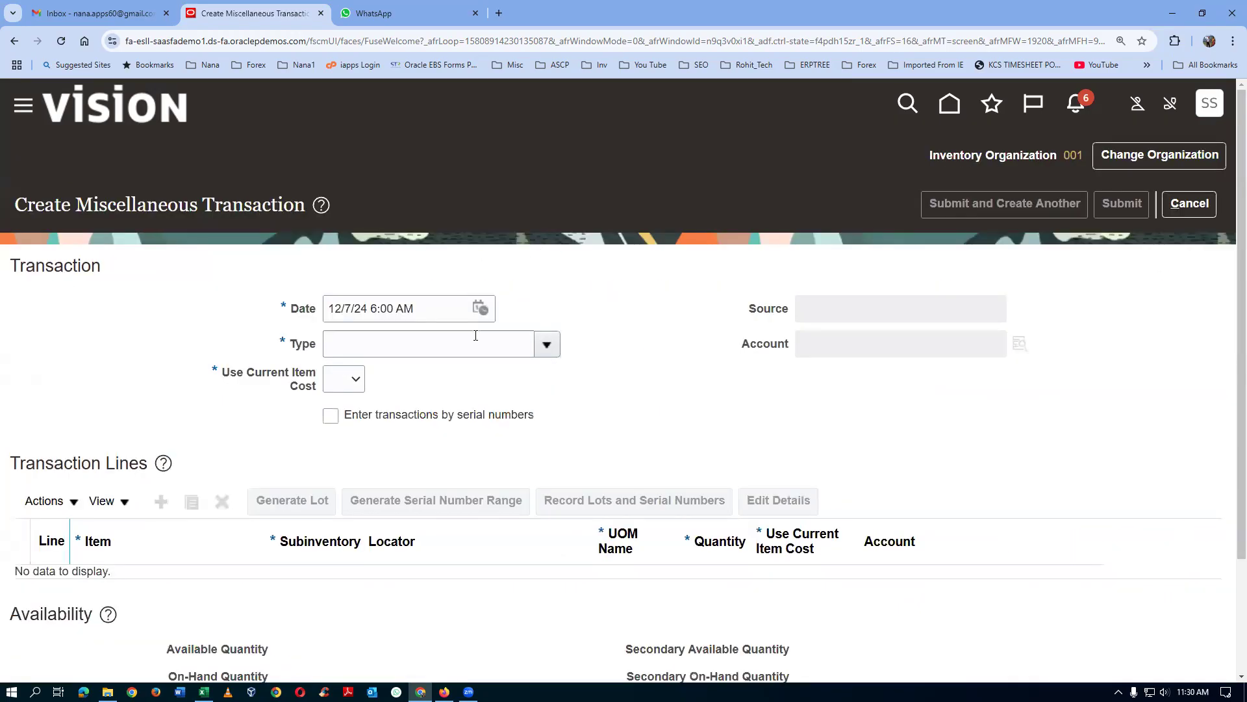
click(554, 348)
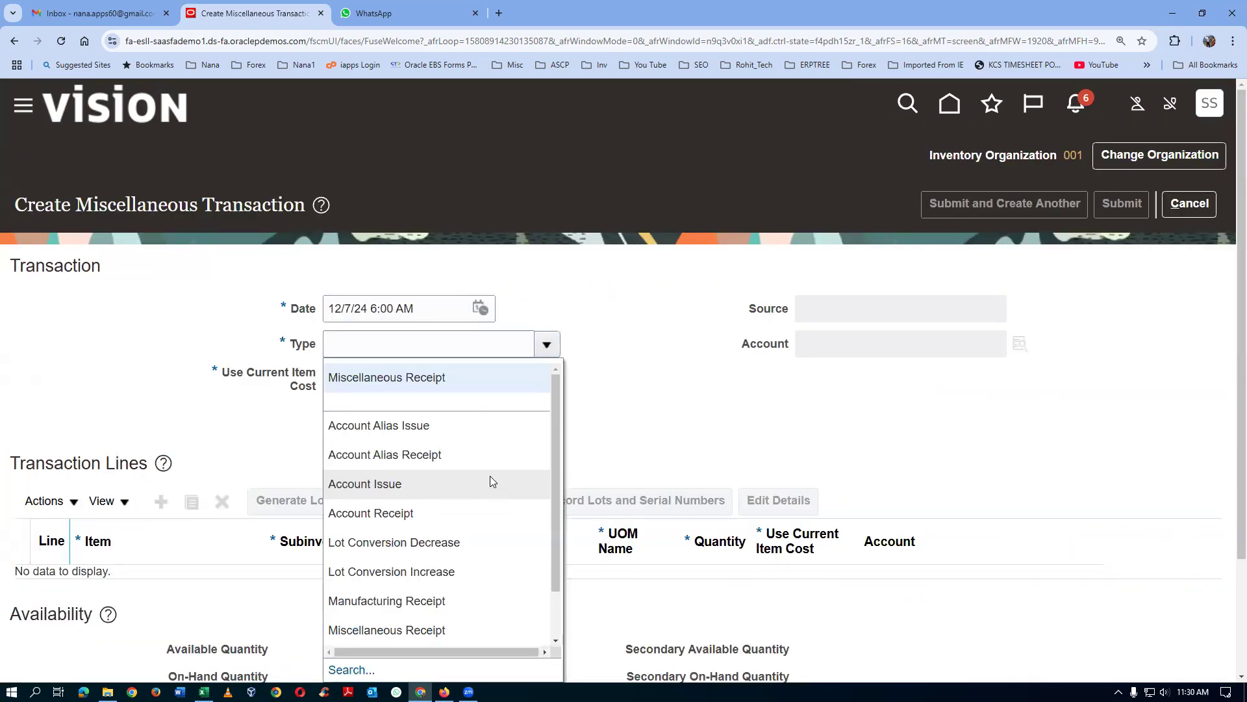
click(479, 631)
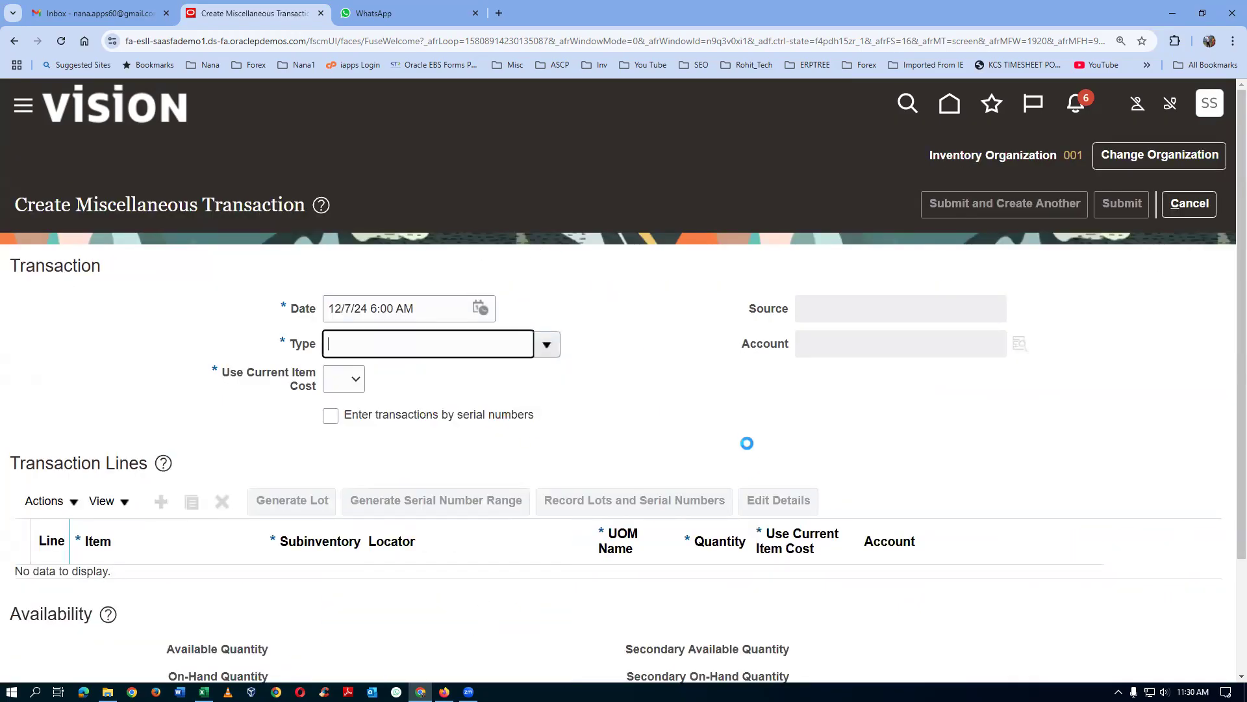
click(841, 350)
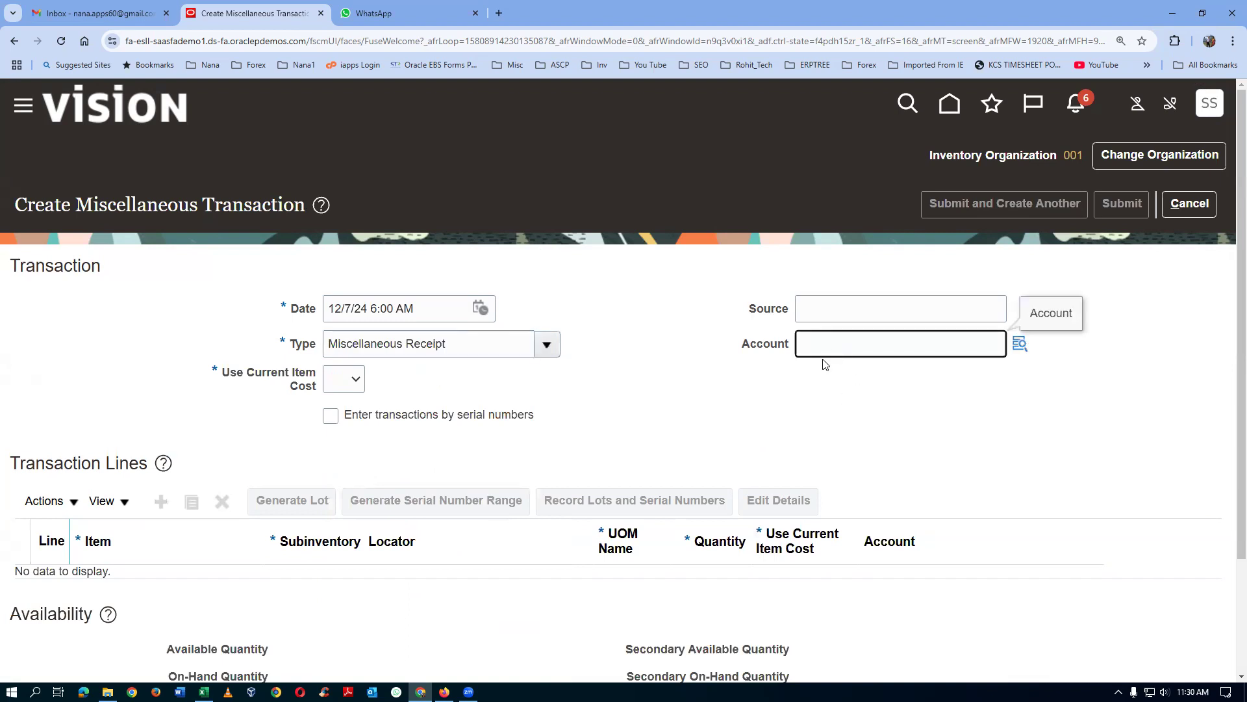
text(101.10.22185.000.000.000)
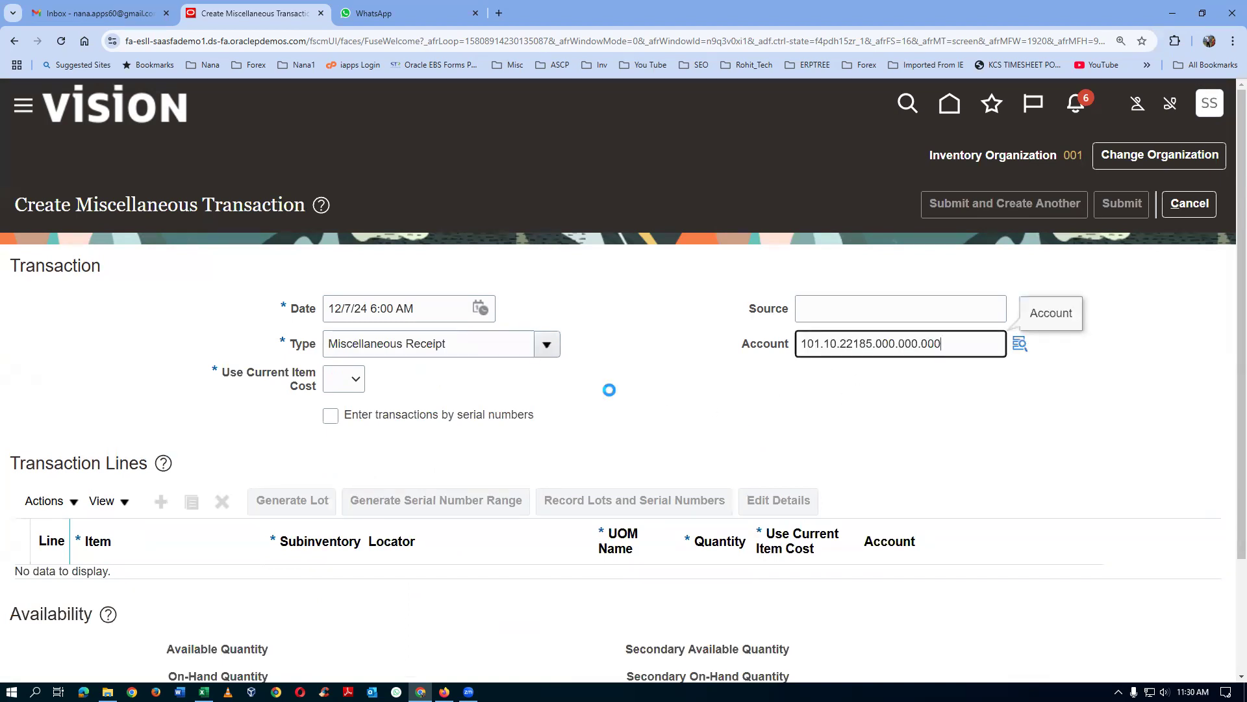
click(356, 379)
click(355, 417)
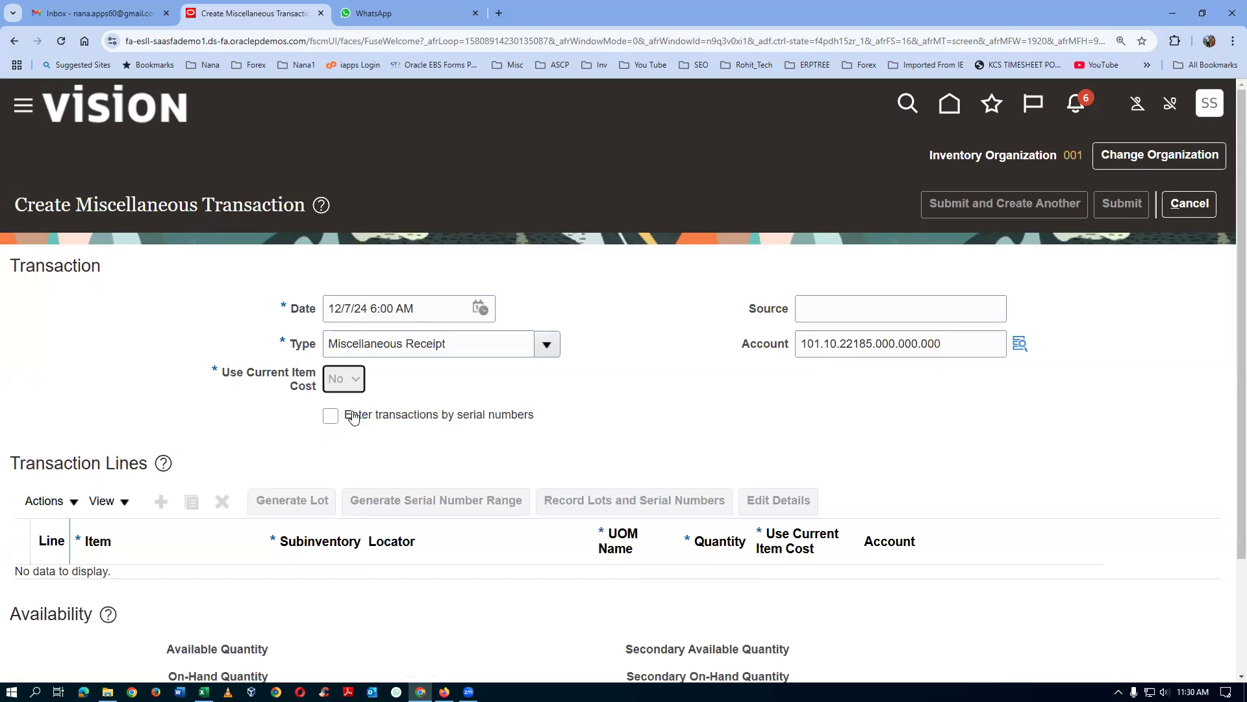
Step: Add a transaction line for item t0101_fifo in subinventory Stores with quantity 300, checking the second purchase in the workbook
click(158, 502)
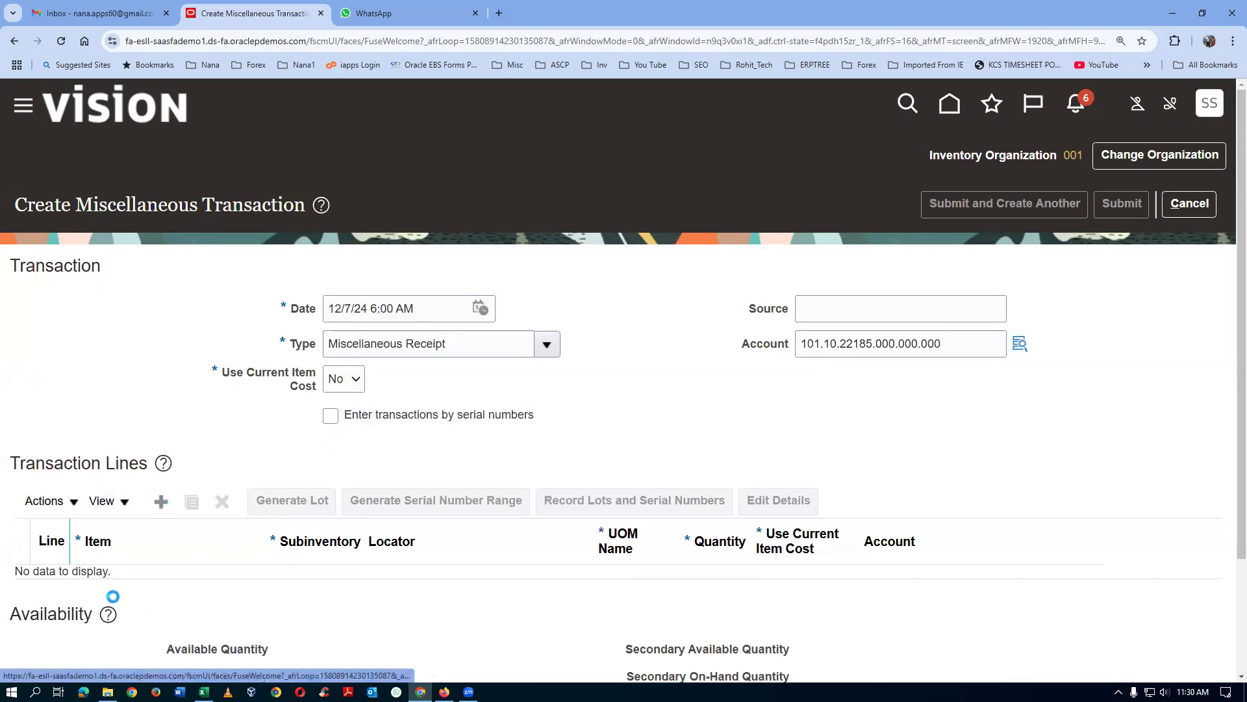
text(t0101)
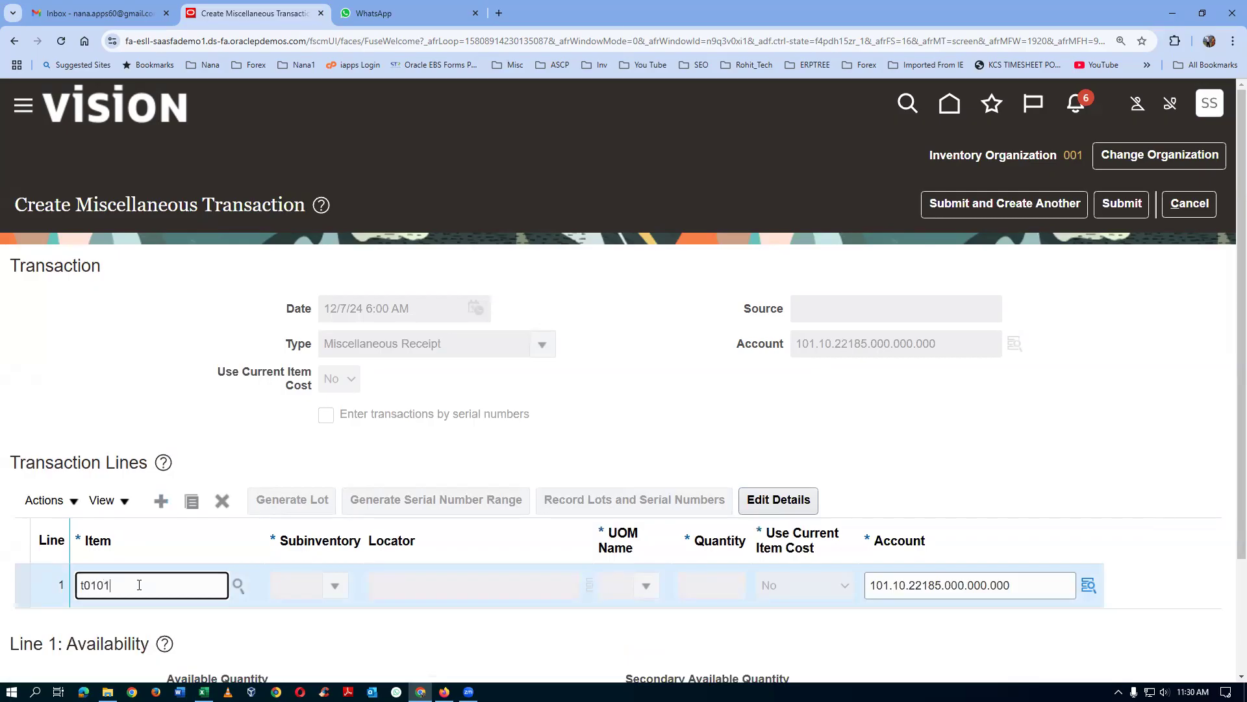
text(_fifo)
key(Tab)
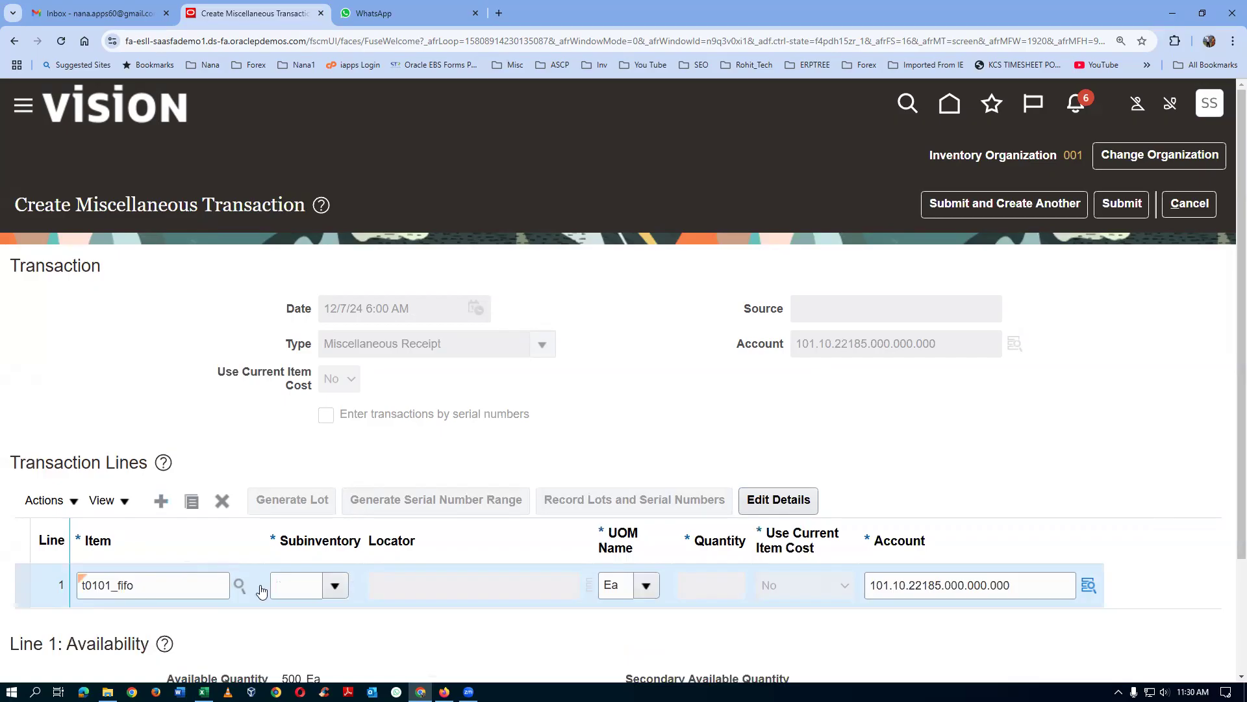
click(304, 583)
text(stores)
key(Tab)
key(alt+Tab)
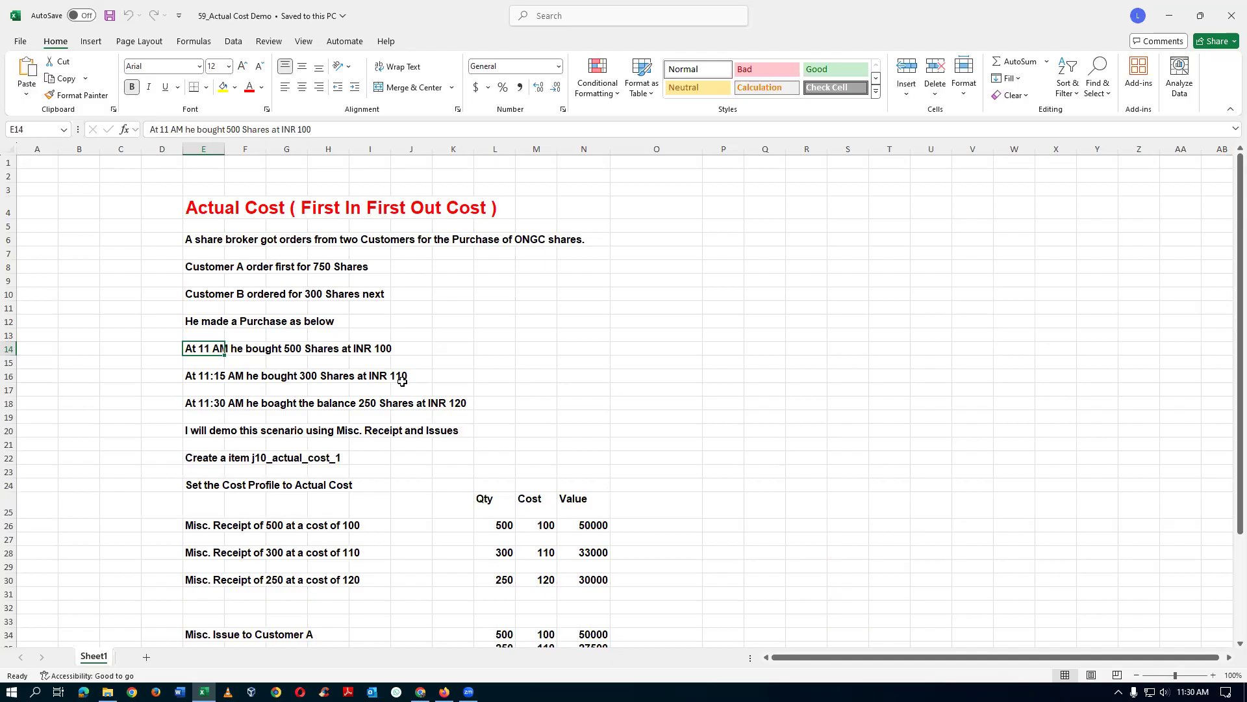
key(alt+Tab)
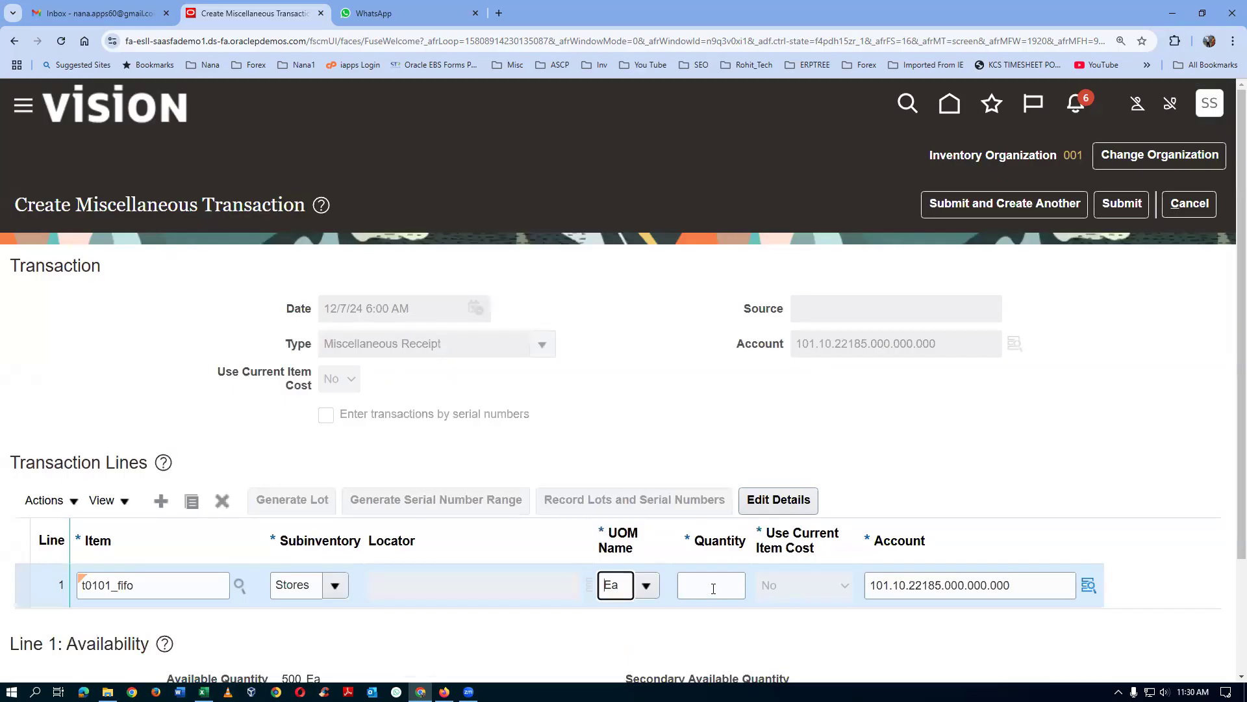
click(713, 589)
text(300)
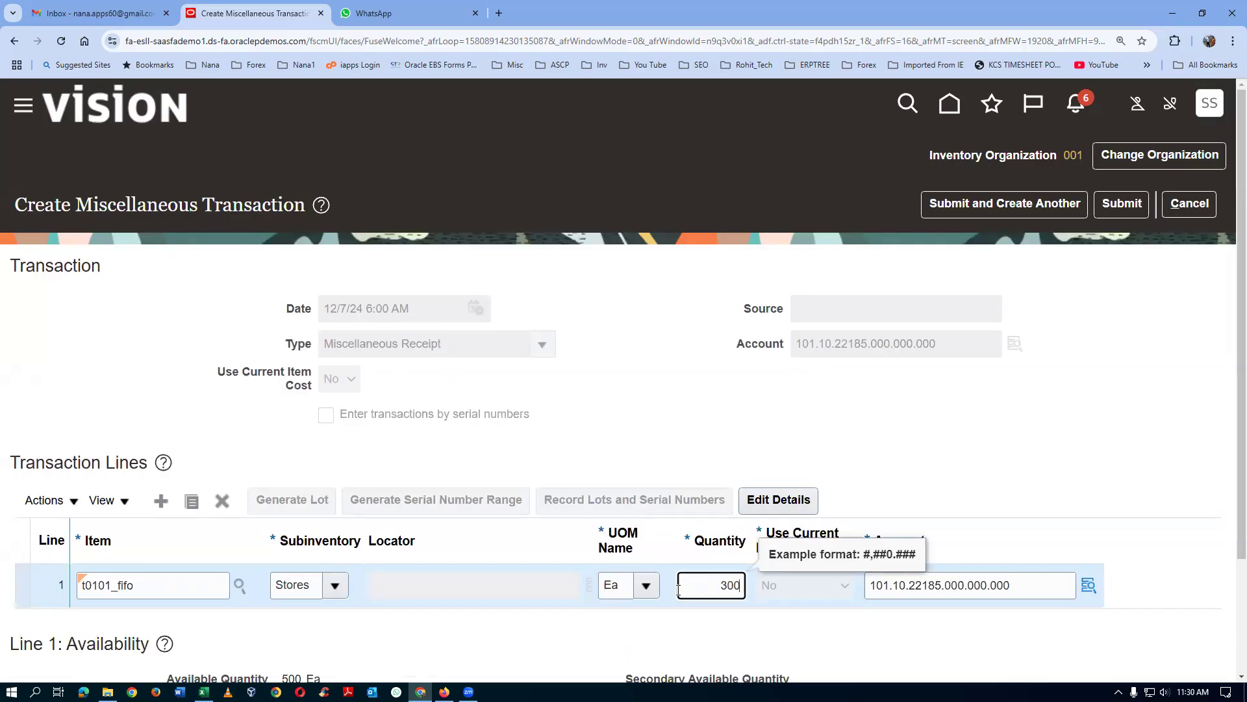
Step: Enter an Item price cost of 110 USD per unit in line 1's cost details and submit the receipt
click(815, 505)
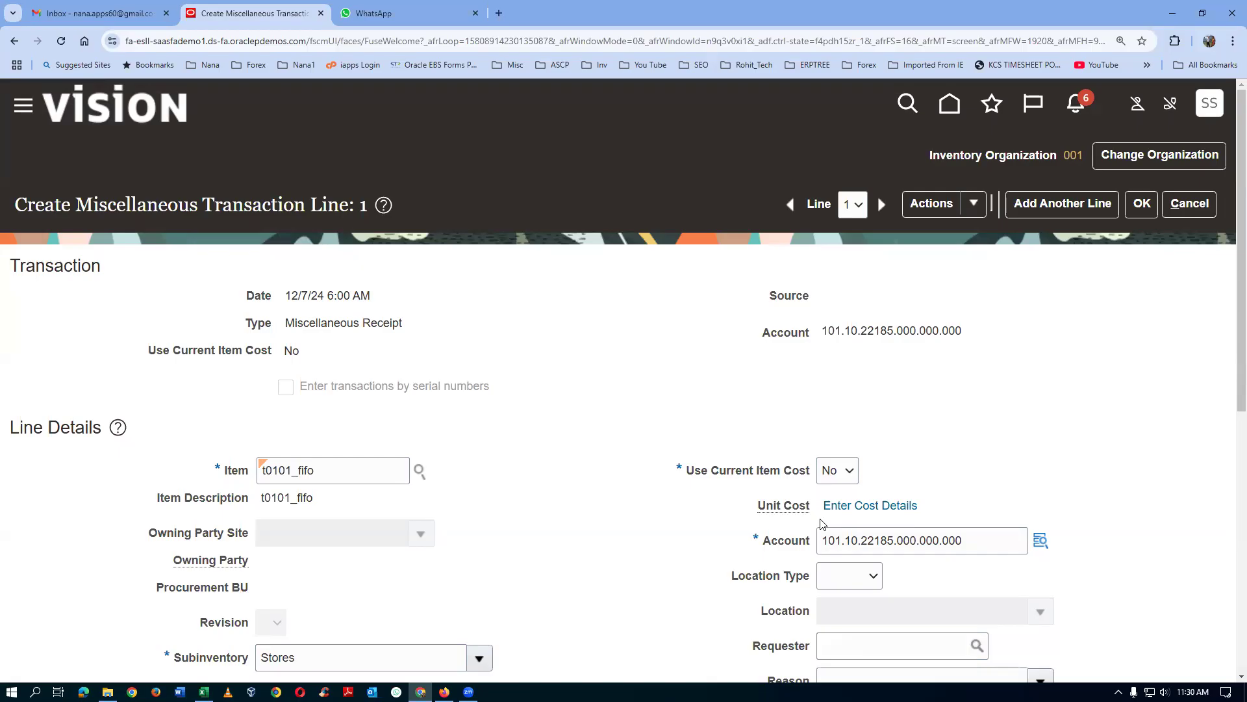
click(877, 506)
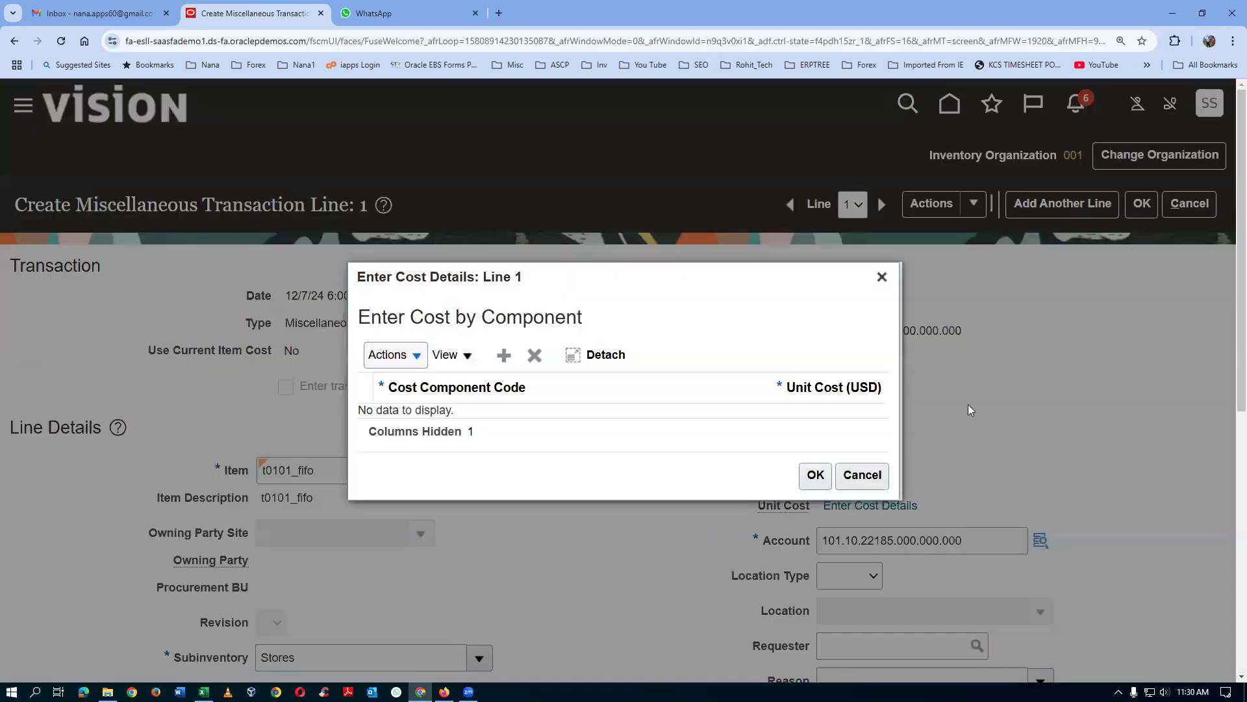
click(504, 355)
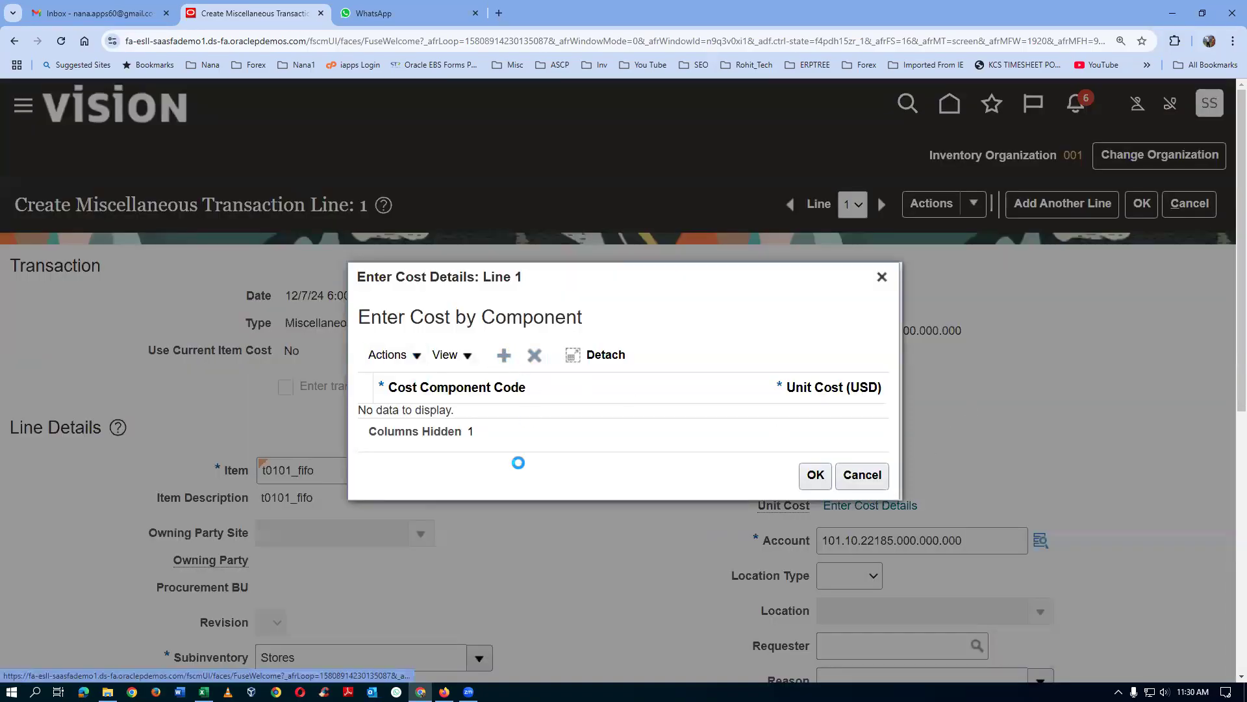
click(487, 425)
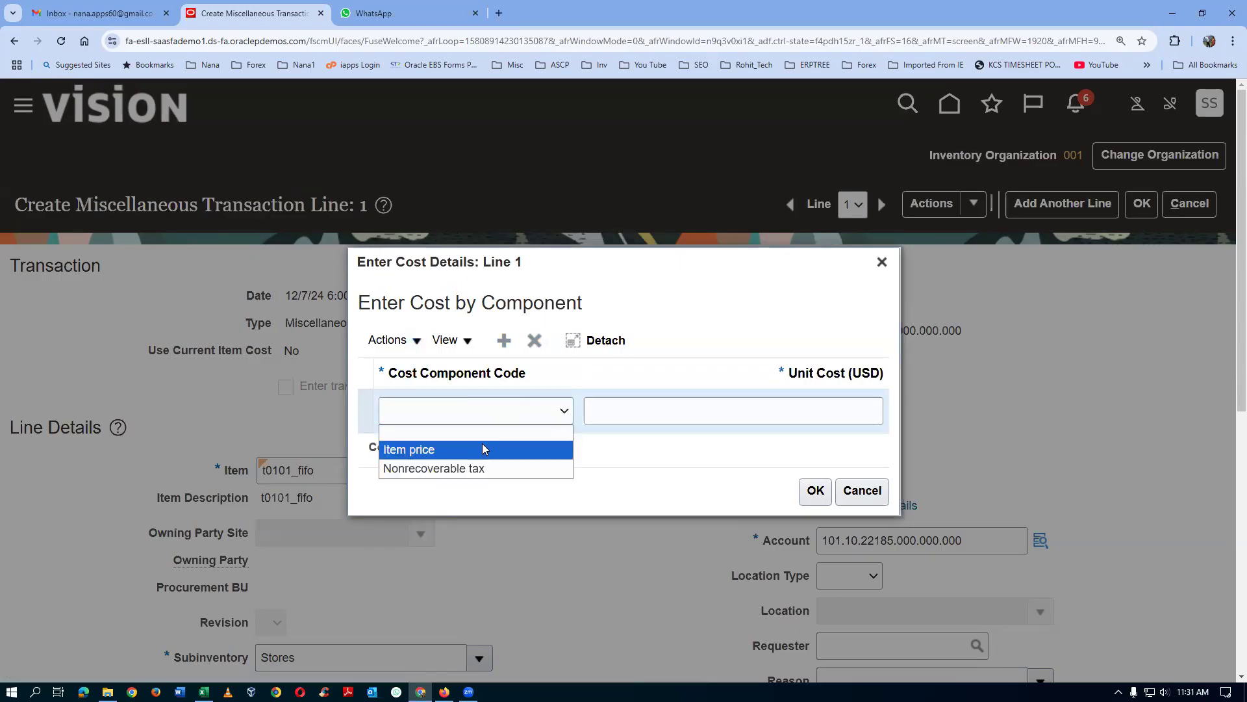
click(482, 444)
click(670, 418)
text(110)
key(Tab)
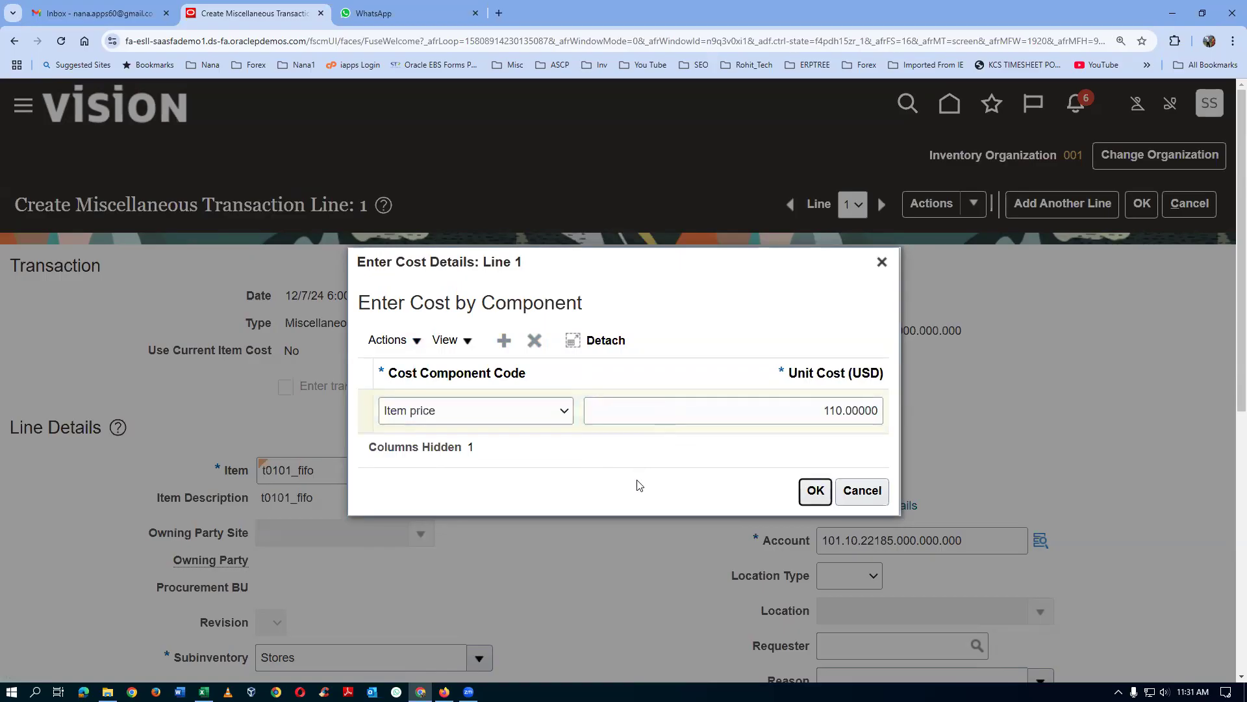
click(814, 492)
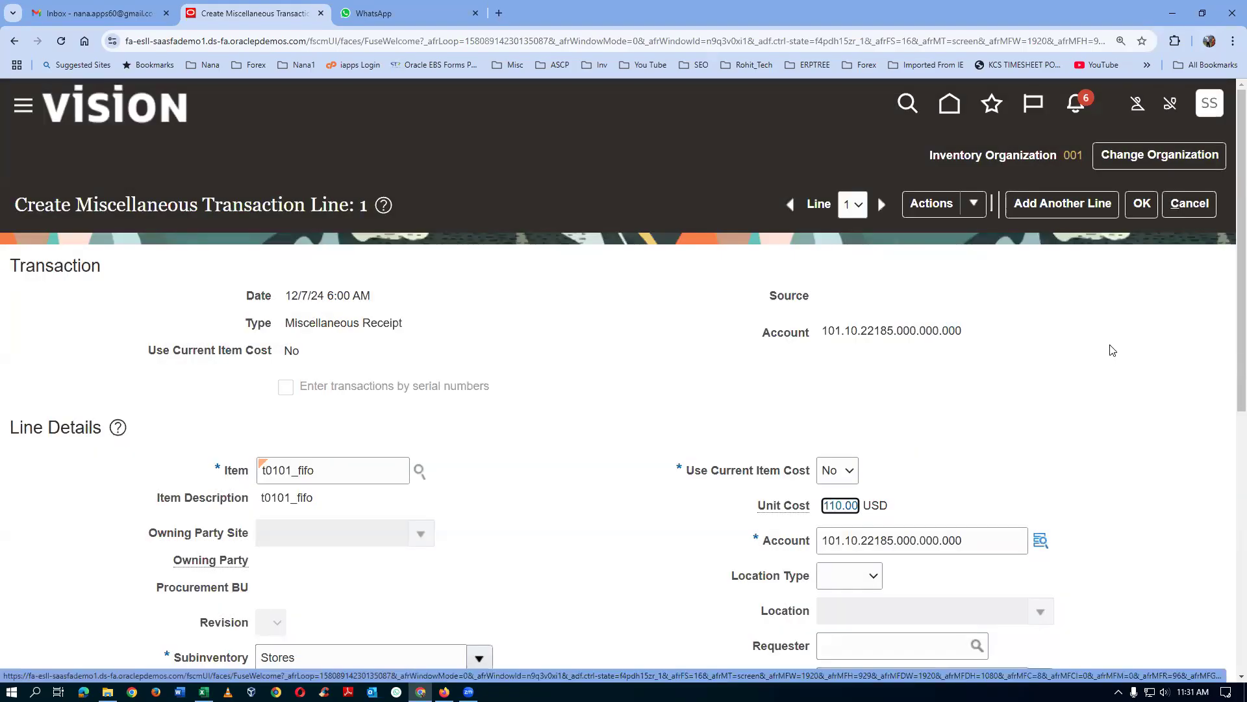
click(1143, 212)
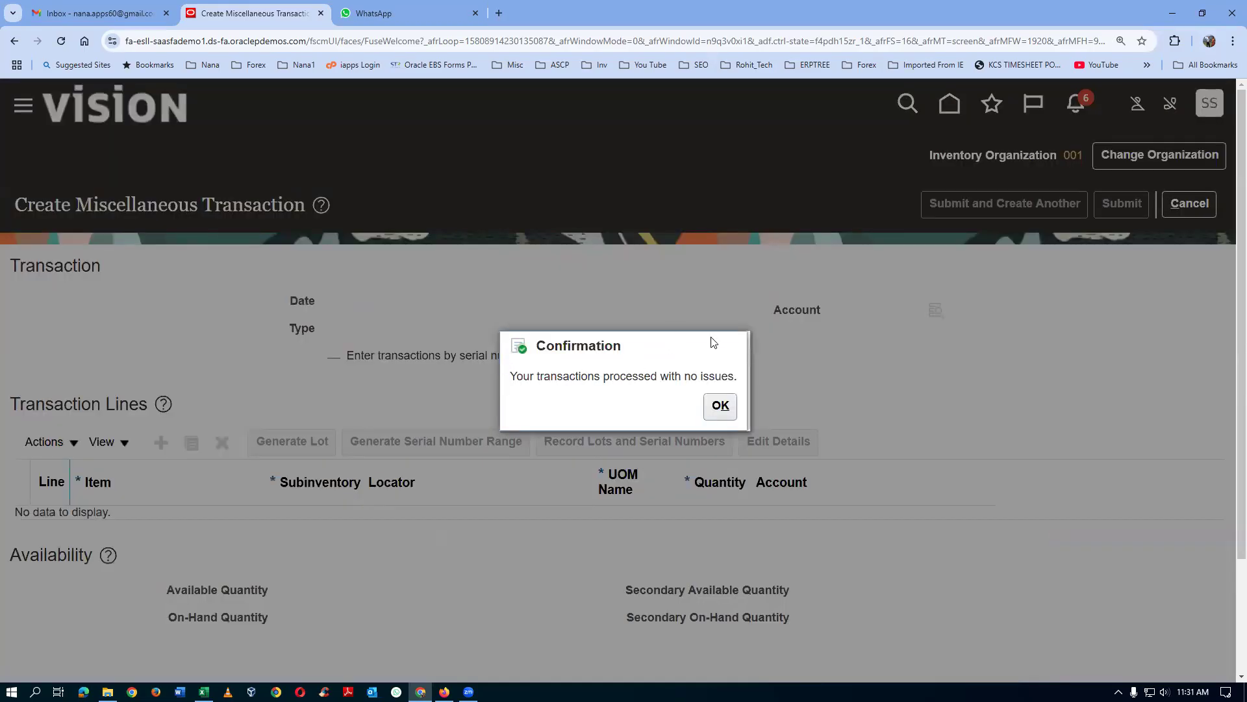
click(720, 410)
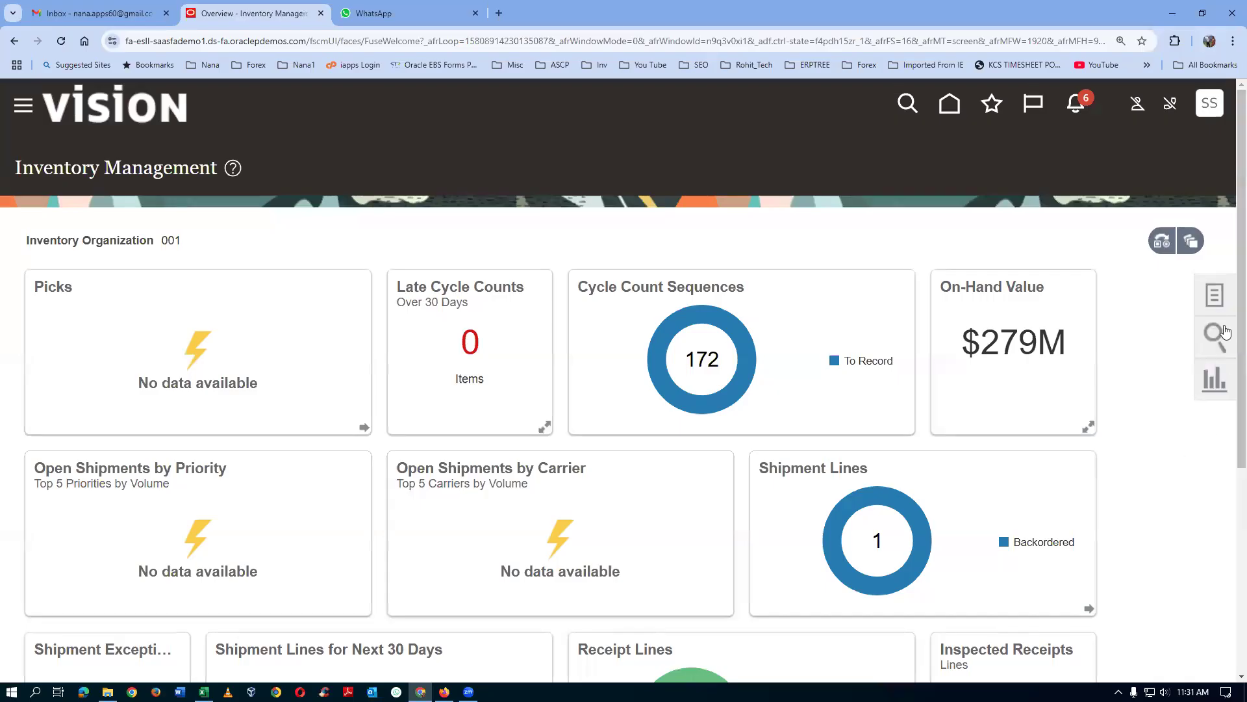
Step: Create another miscellaneous transaction of type Miscellaneous Receipt, using account 101.10.22185.000.000.000 and No for Use Current Item Cost
click(1211, 300)
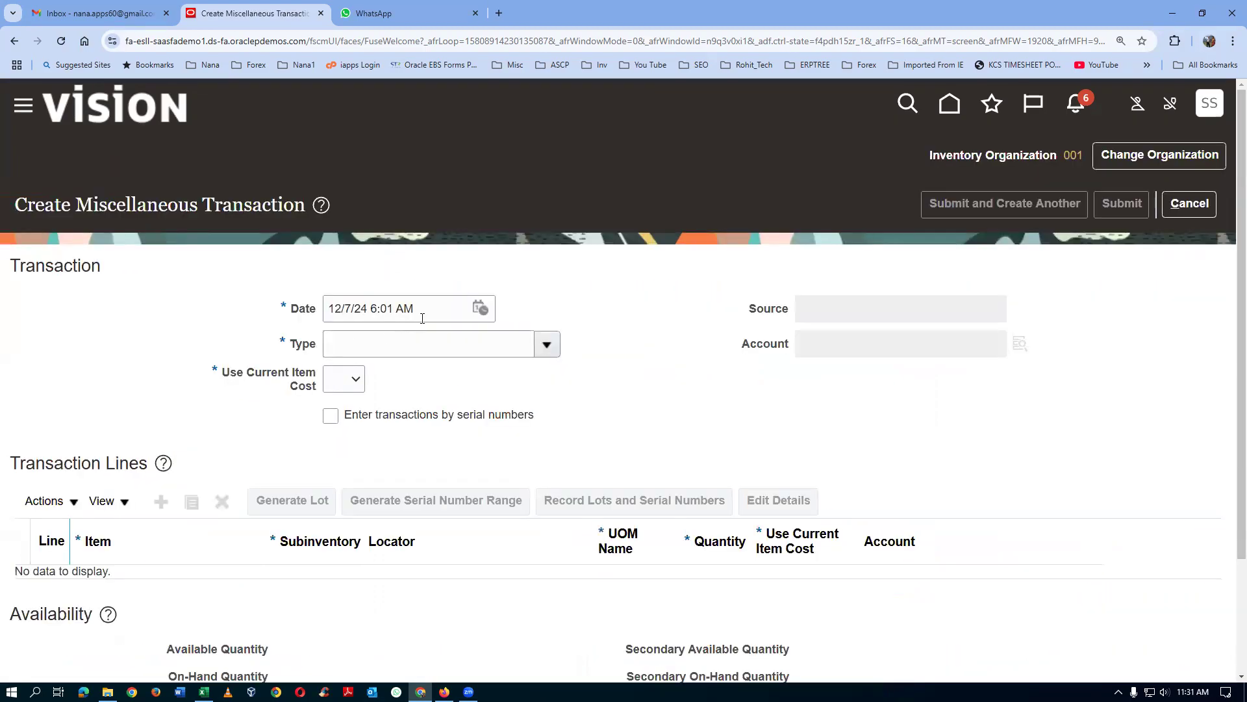
click(547, 344)
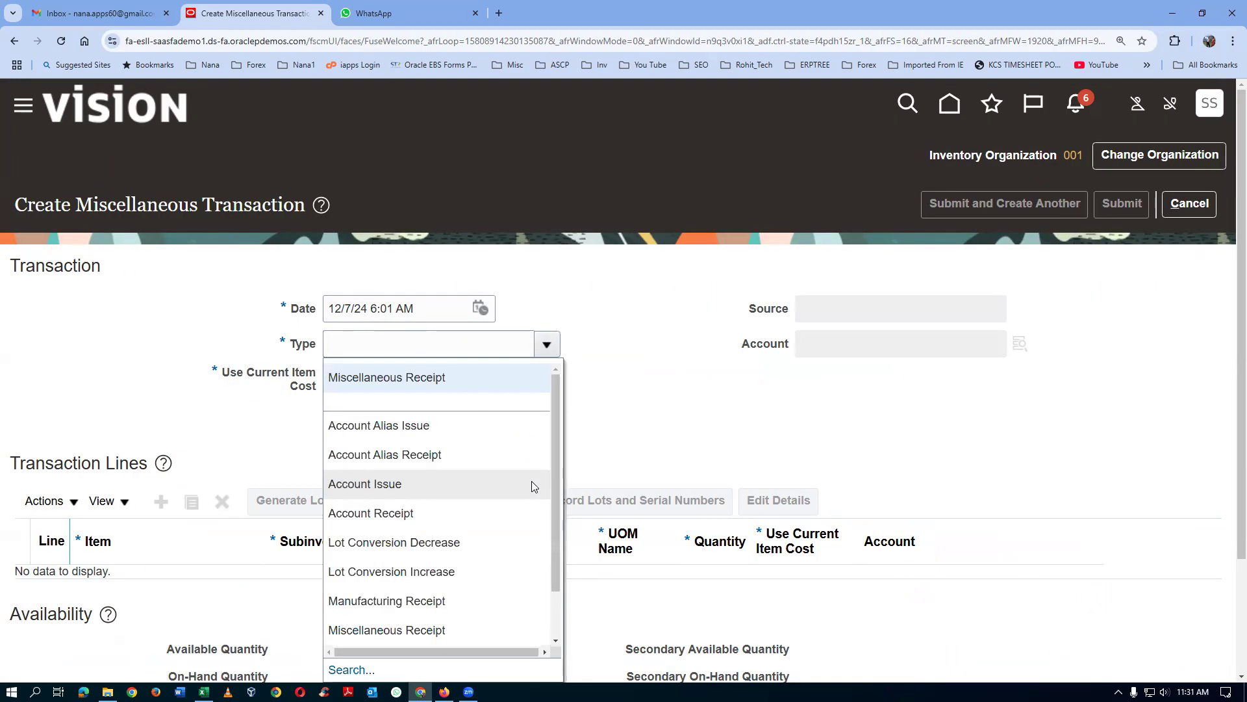
click(475, 629)
click(842, 346)
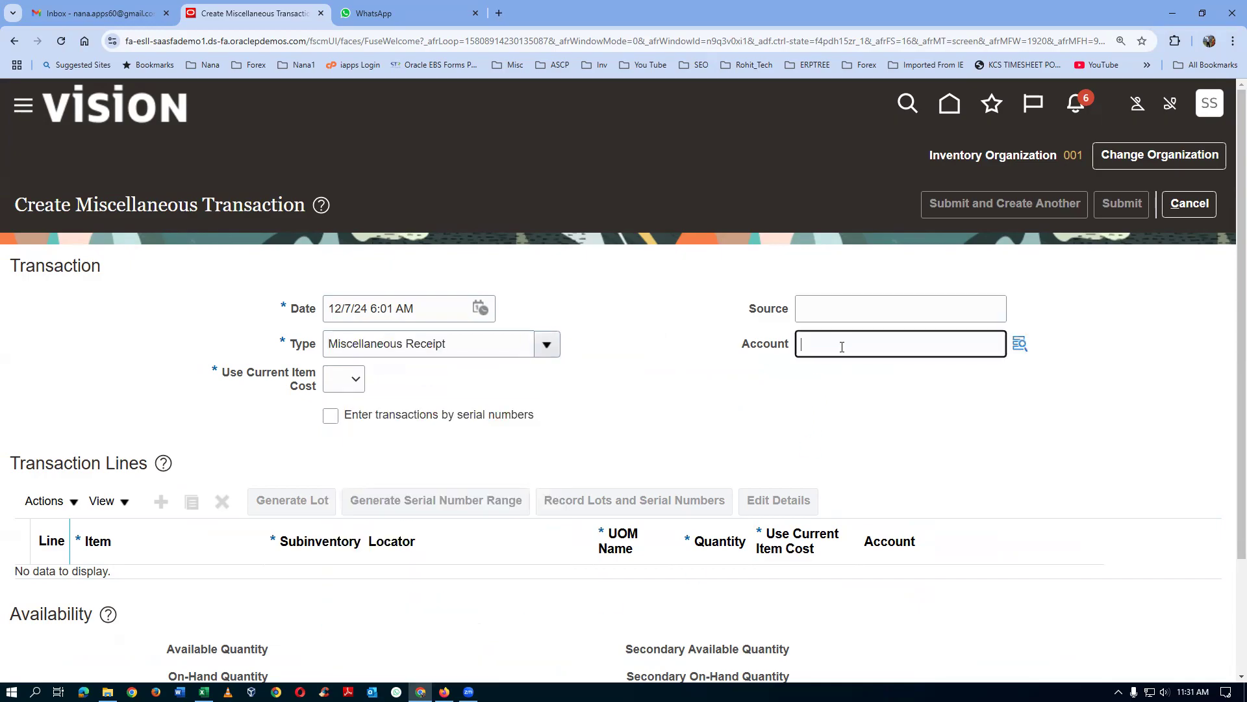
text(101.10.22185.000.000.000)
key(Tab)
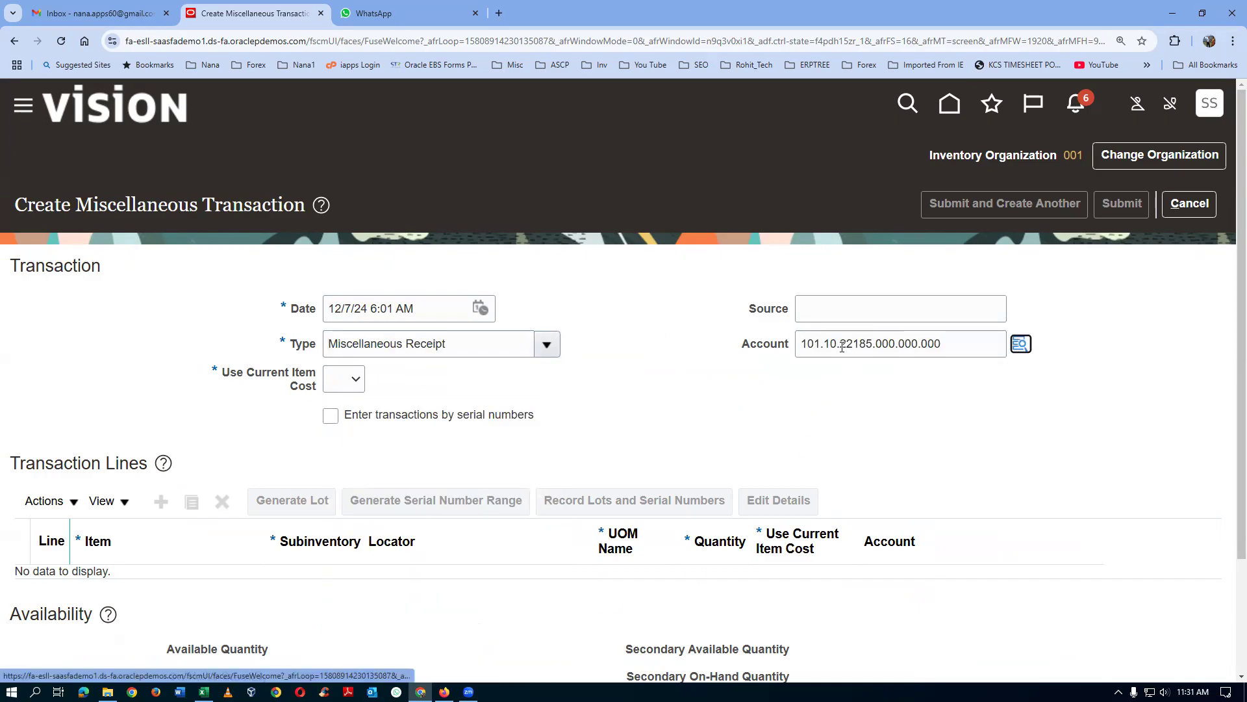
click(340, 388)
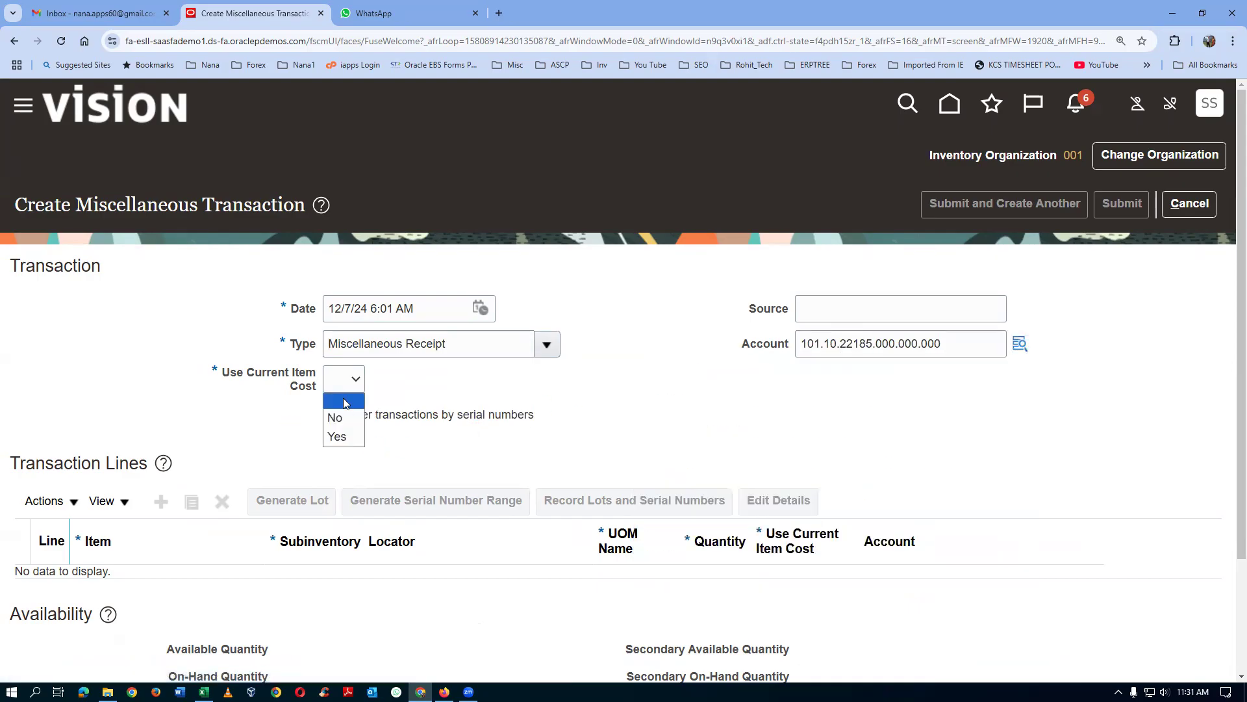
click(338, 410)
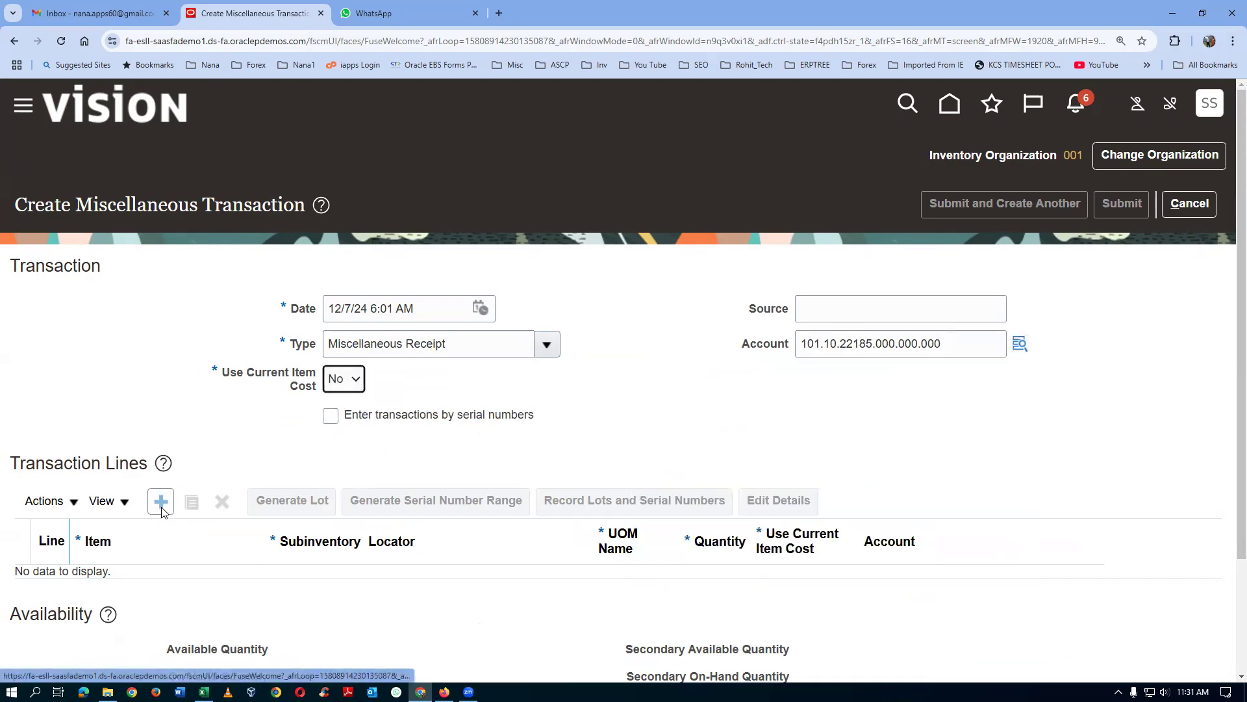
Step: Add a line for item t0101_fifo in subinventory Stores with quantity 250, checking the third purchase in the workbook, and open the line's details
click(163, 512)
click(138, 582)
text(t0101_fifo)
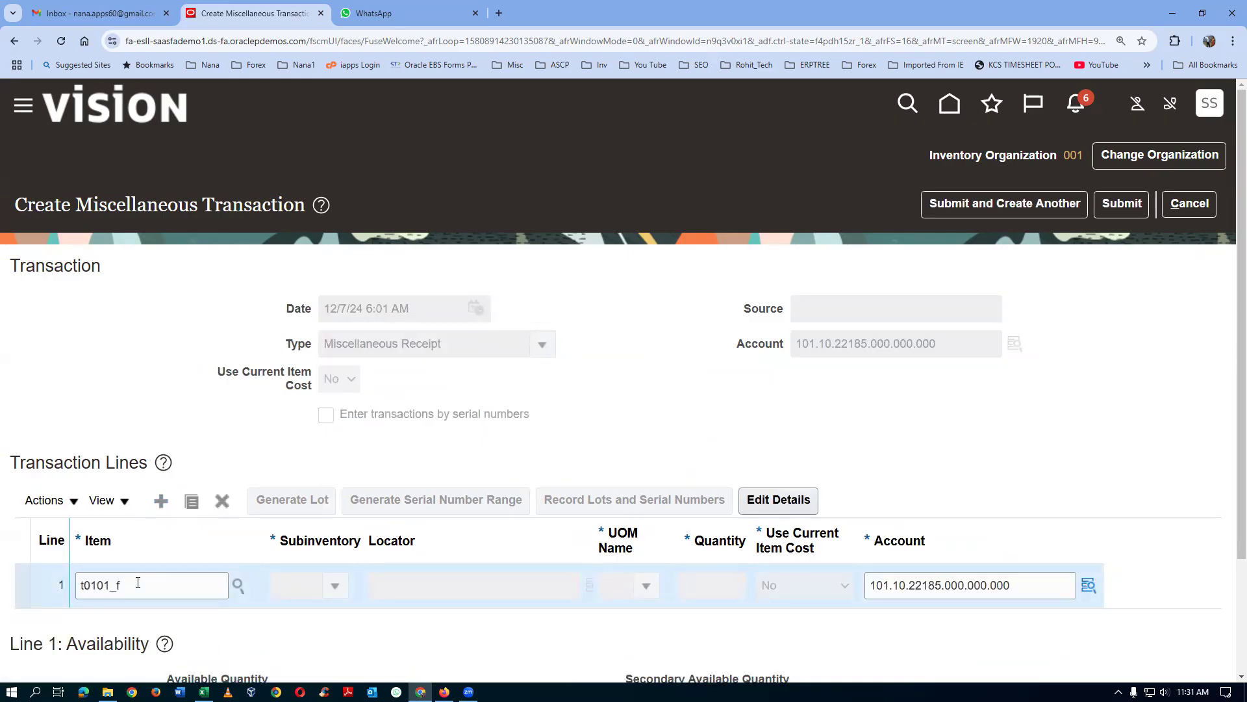
key(Tab)
click(292, 586)
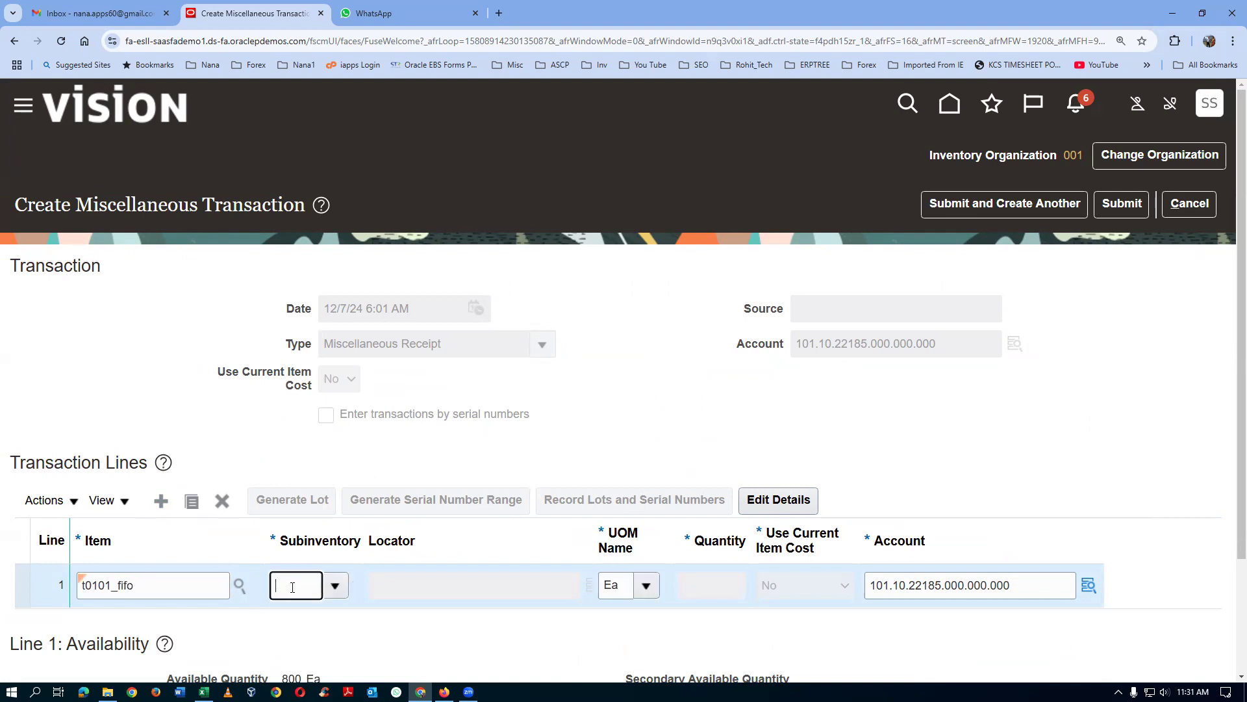
key(Tab)
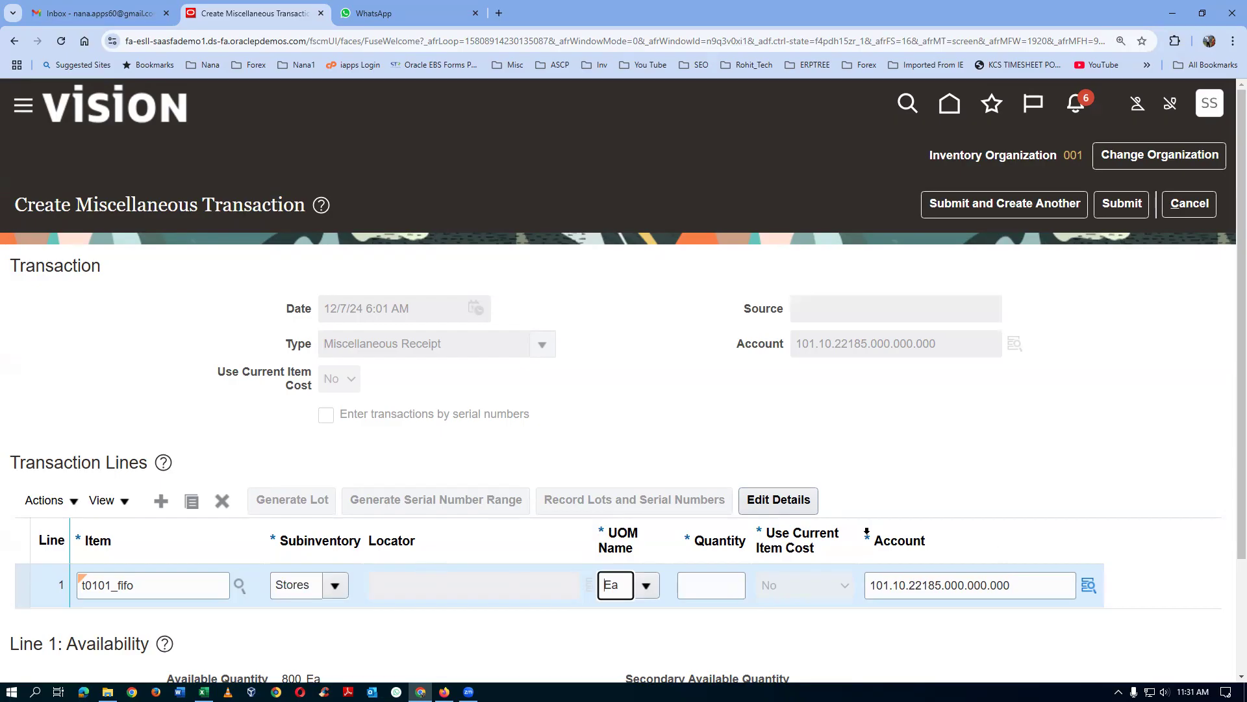
key(alt+Tab)
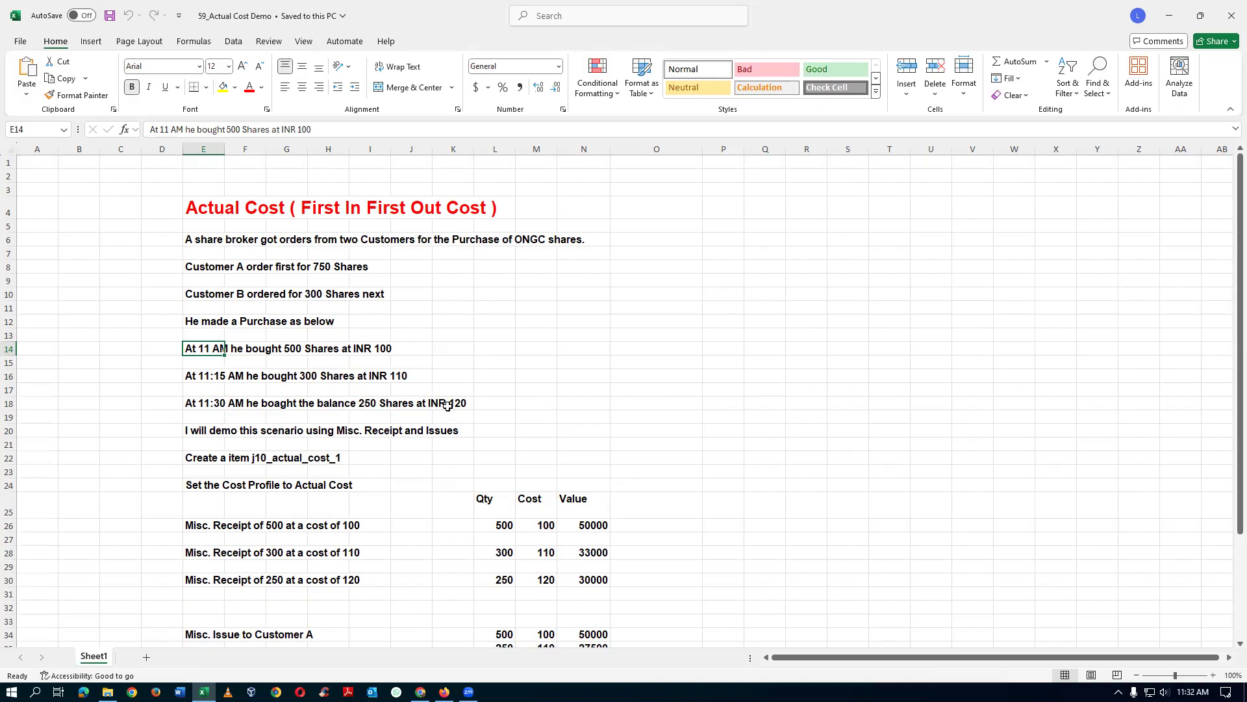
key(alt+Tab)
click(699, 591)
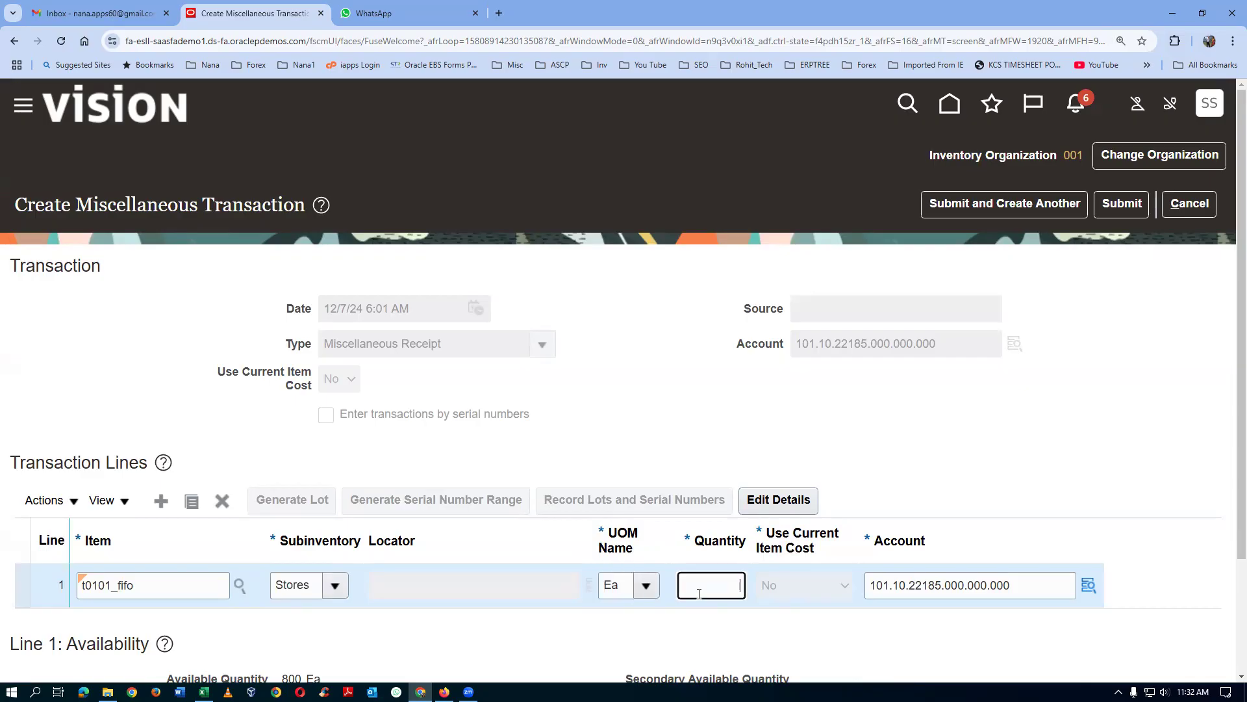
text(250)
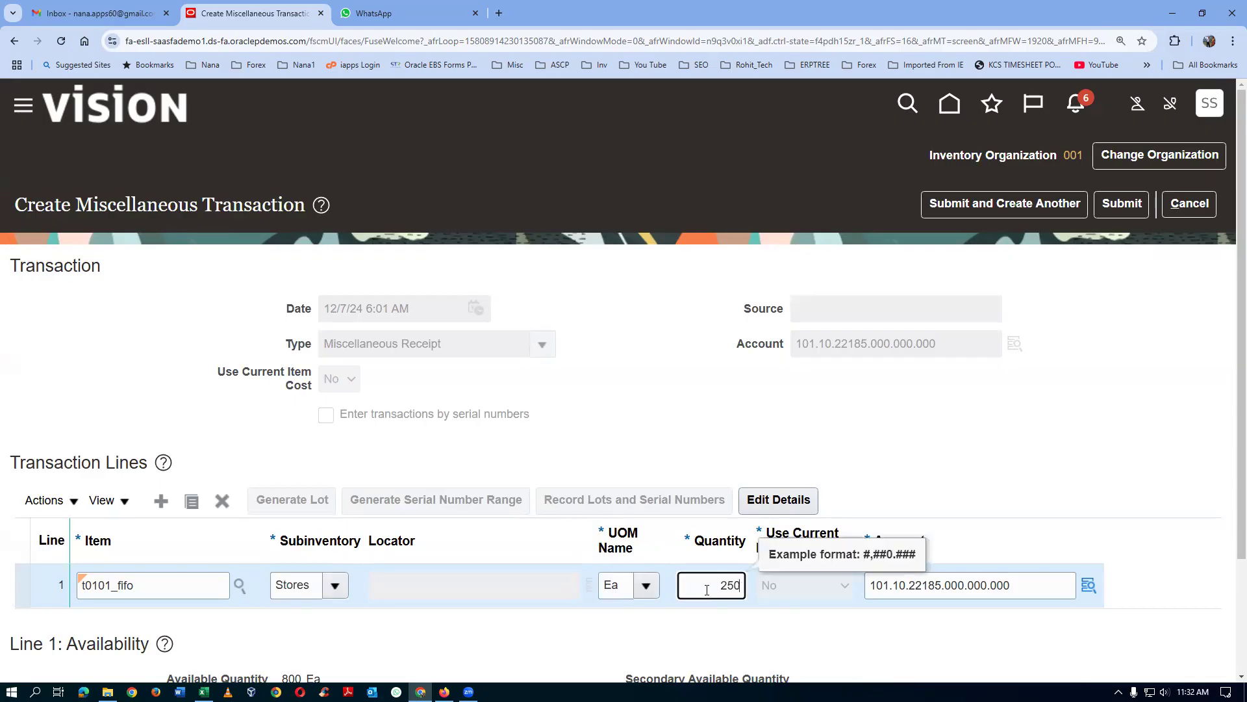
key(Tab)
key(ctrl+c)
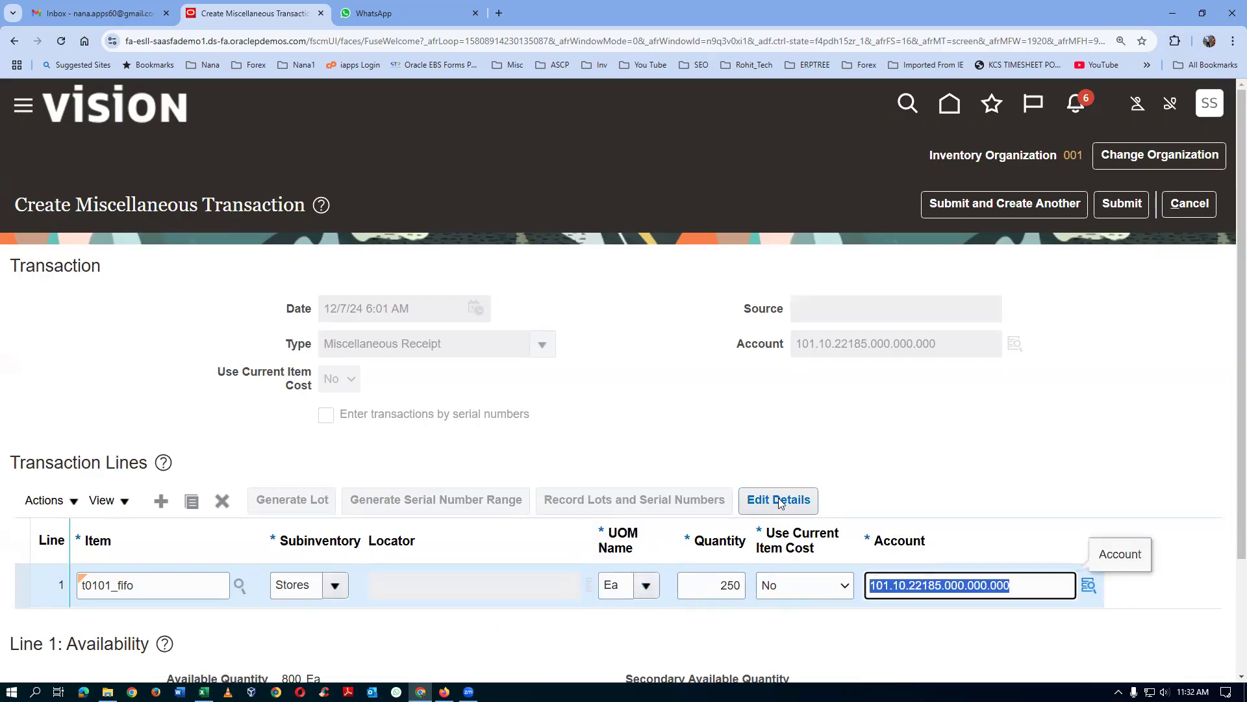
click(778, 499)
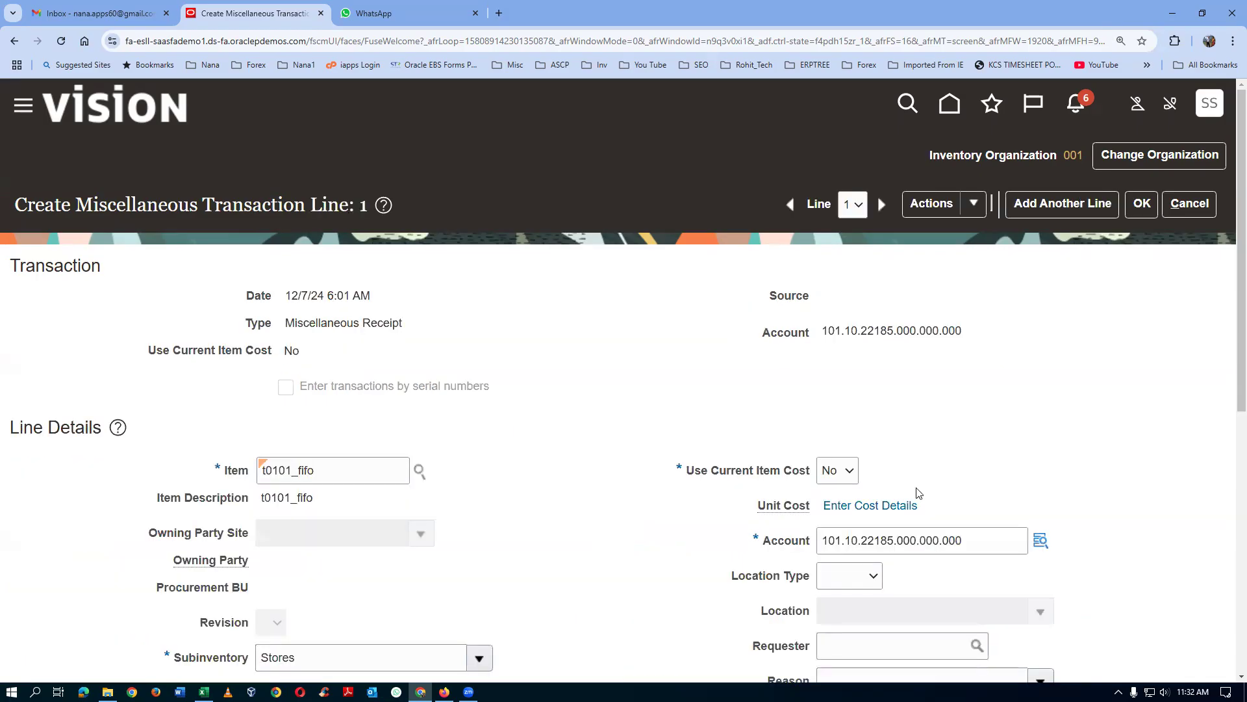
Step: Enter an Item price cost of 120 USD per unit in line 1's cost details and submit the receipt
click(870, 506)
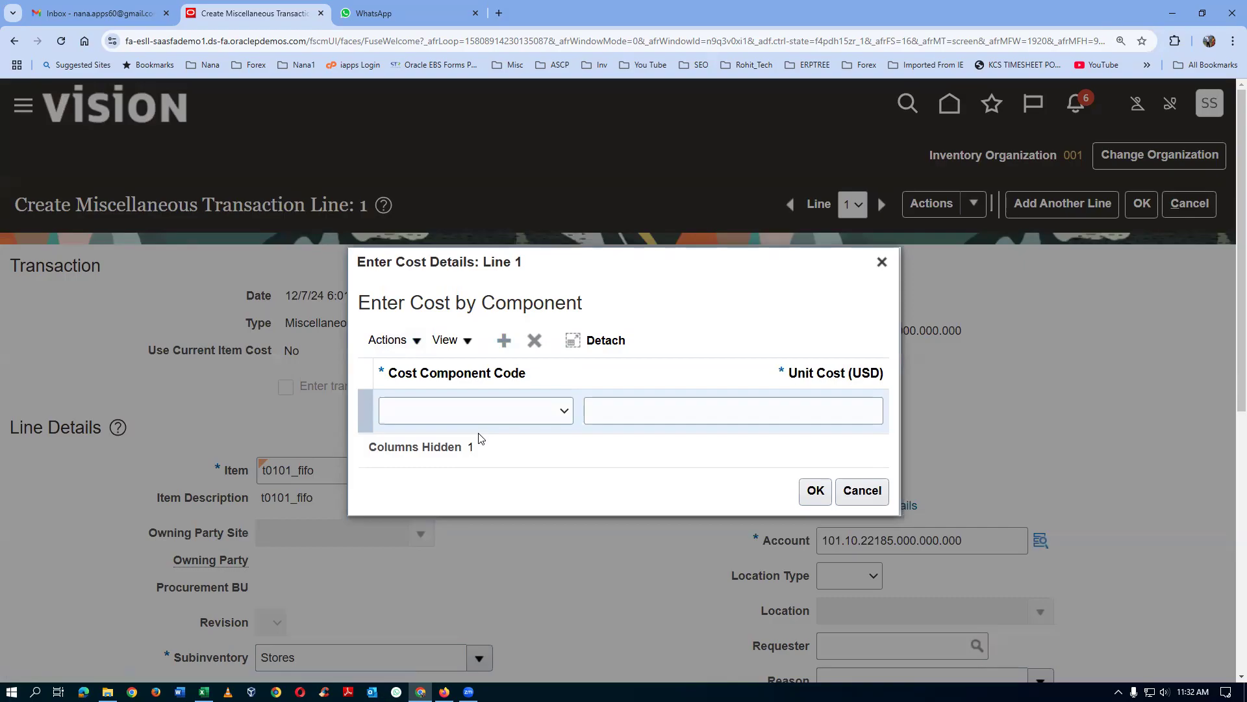
click(481, 415)
click(630, 416)
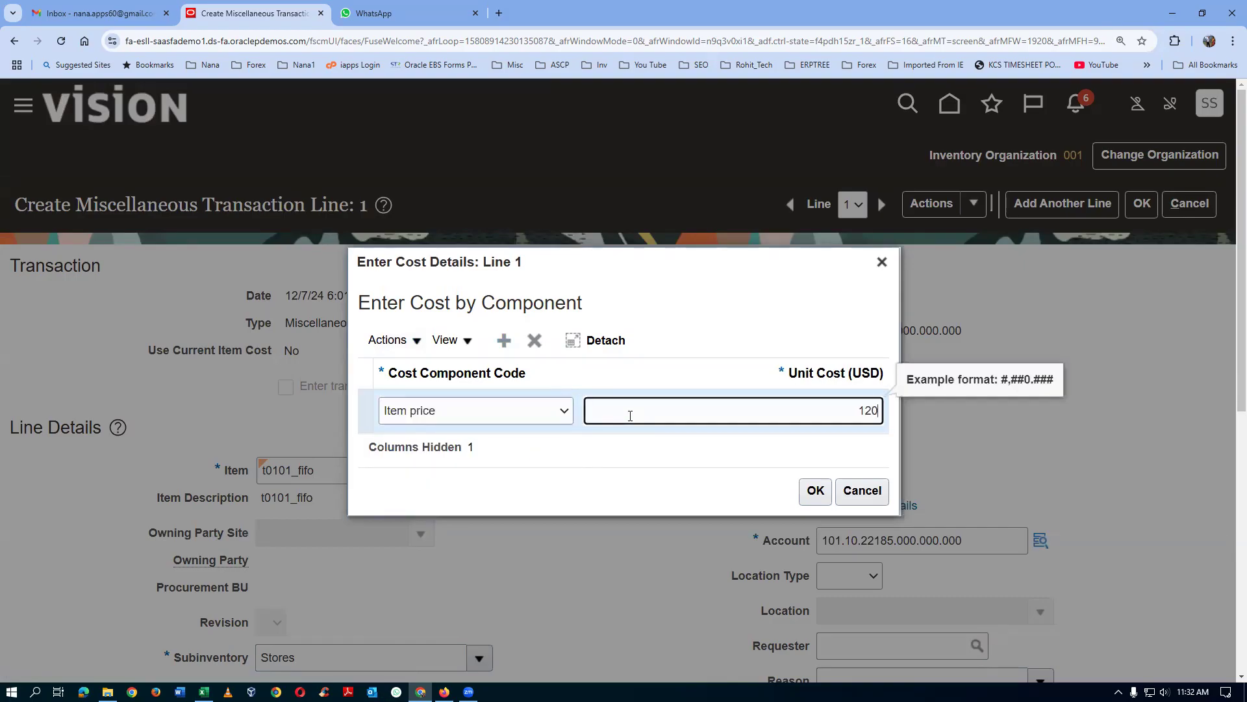
key(Tab)
click(815, 490)
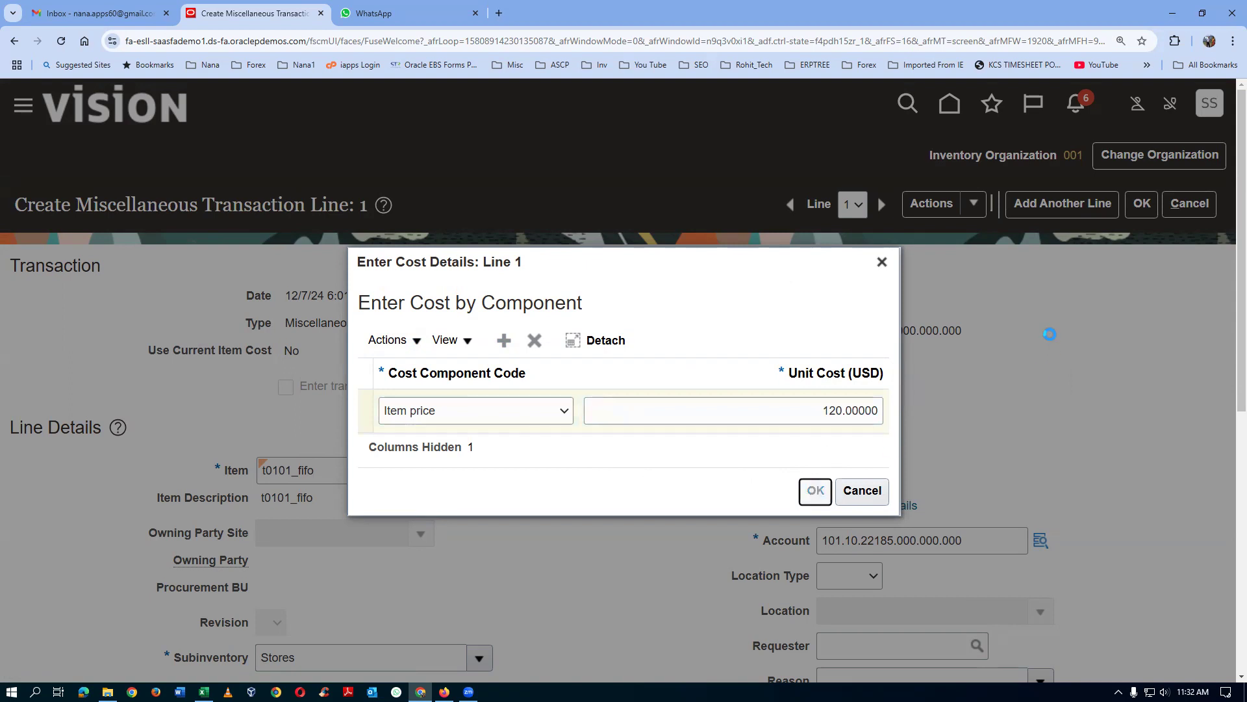
click(1142, 205)
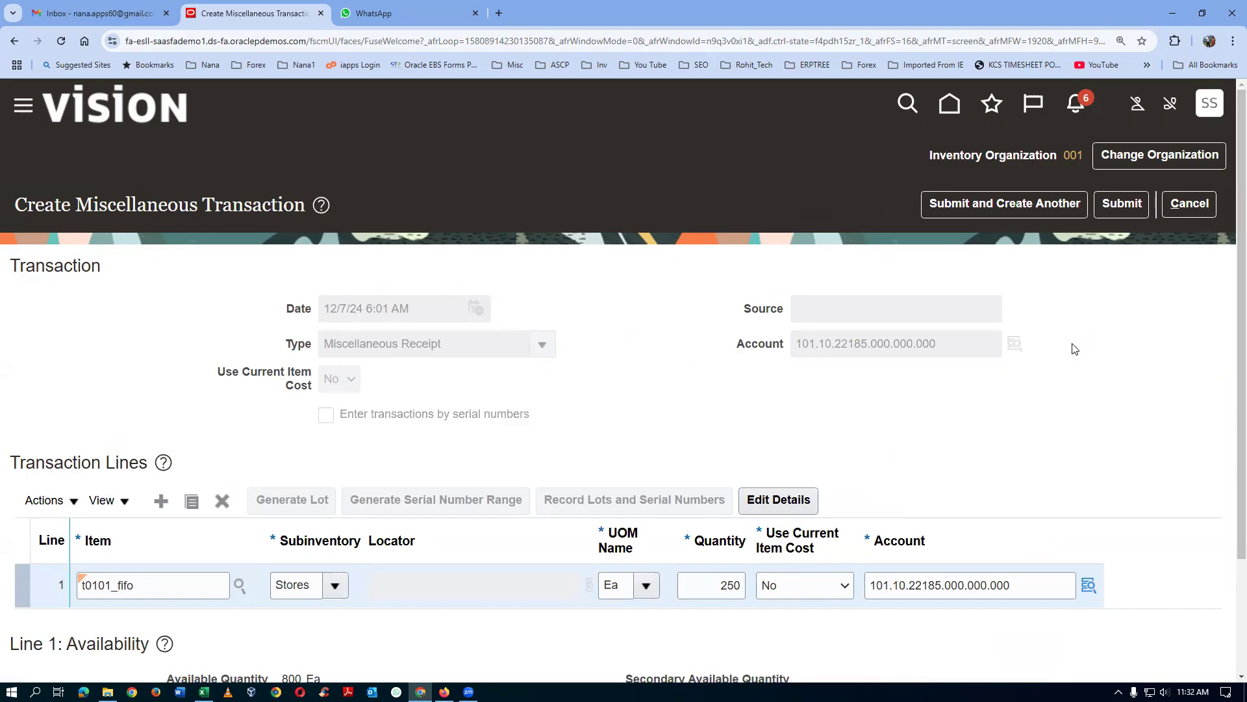
click(1126, 205)
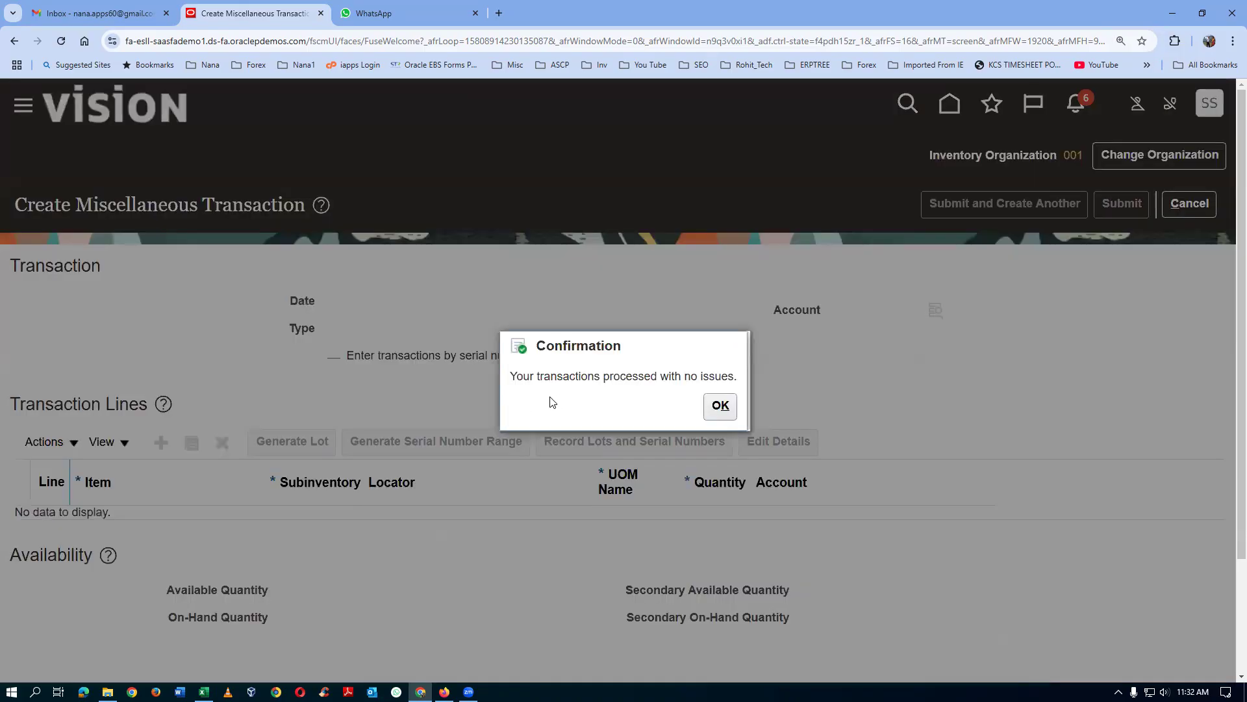
click(718, 405)
Step: Check the issue to Customer A in the Excel workbook, then create a miscellaneous transaction of type Miscellaneous issue in Oracle Fusion
key(alt+Tab)
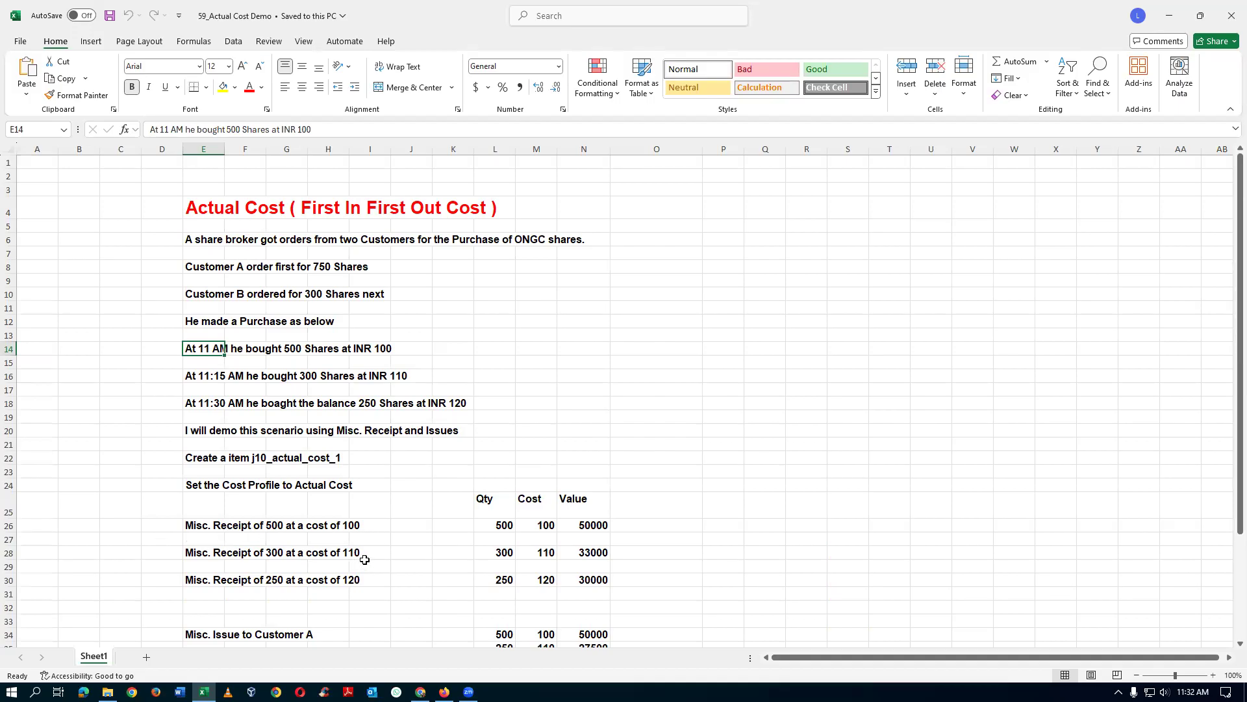
scroll(364, 559, down, 3)
scroll(364, 560, down, 1)
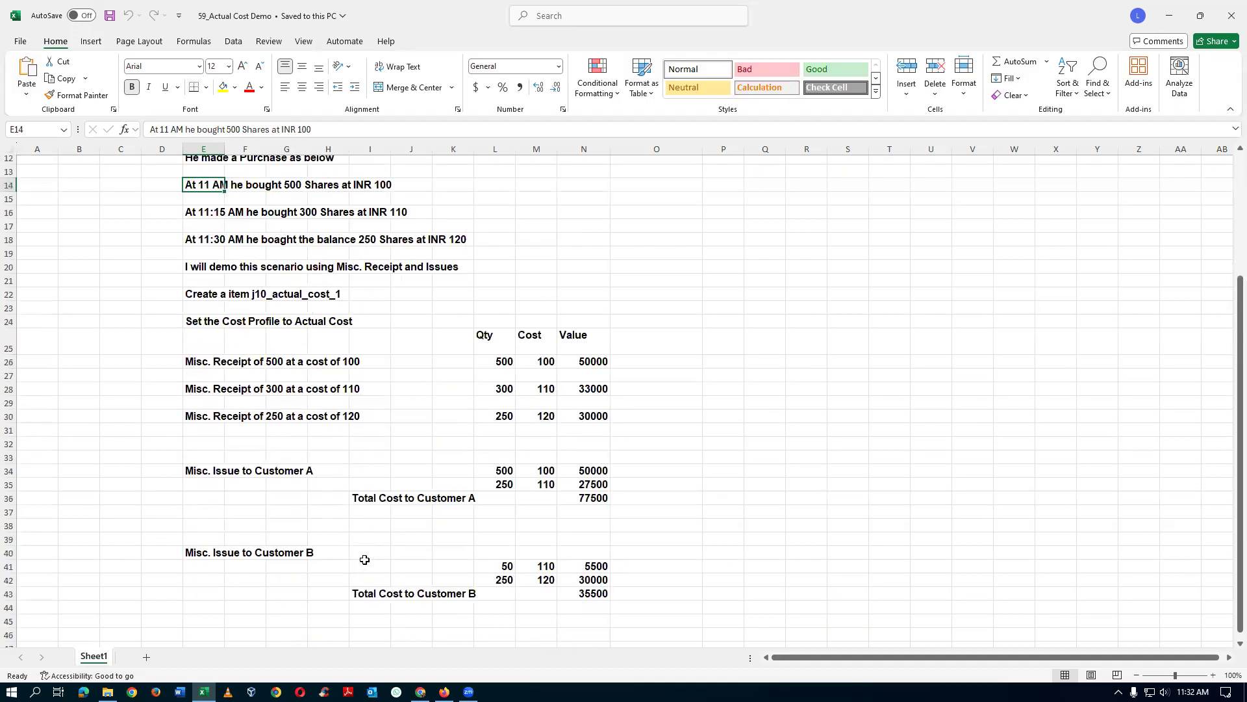
click(194, 469)
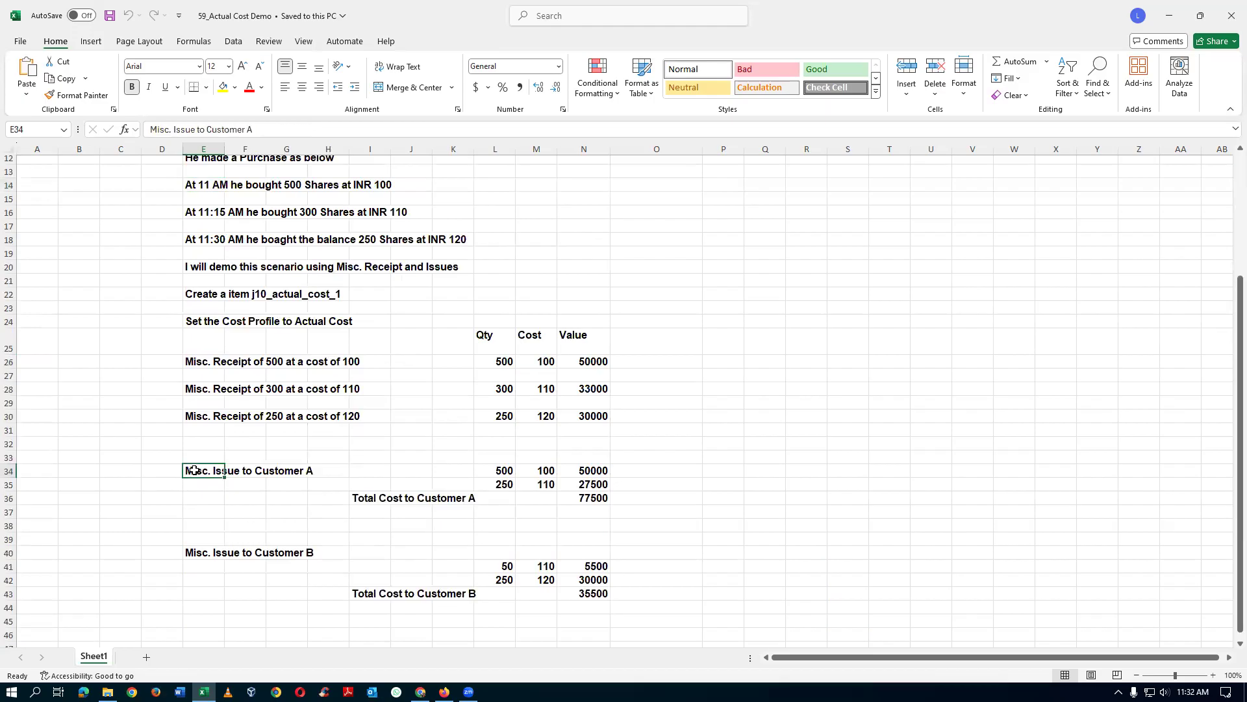
scroll(171, 474, up, 2)
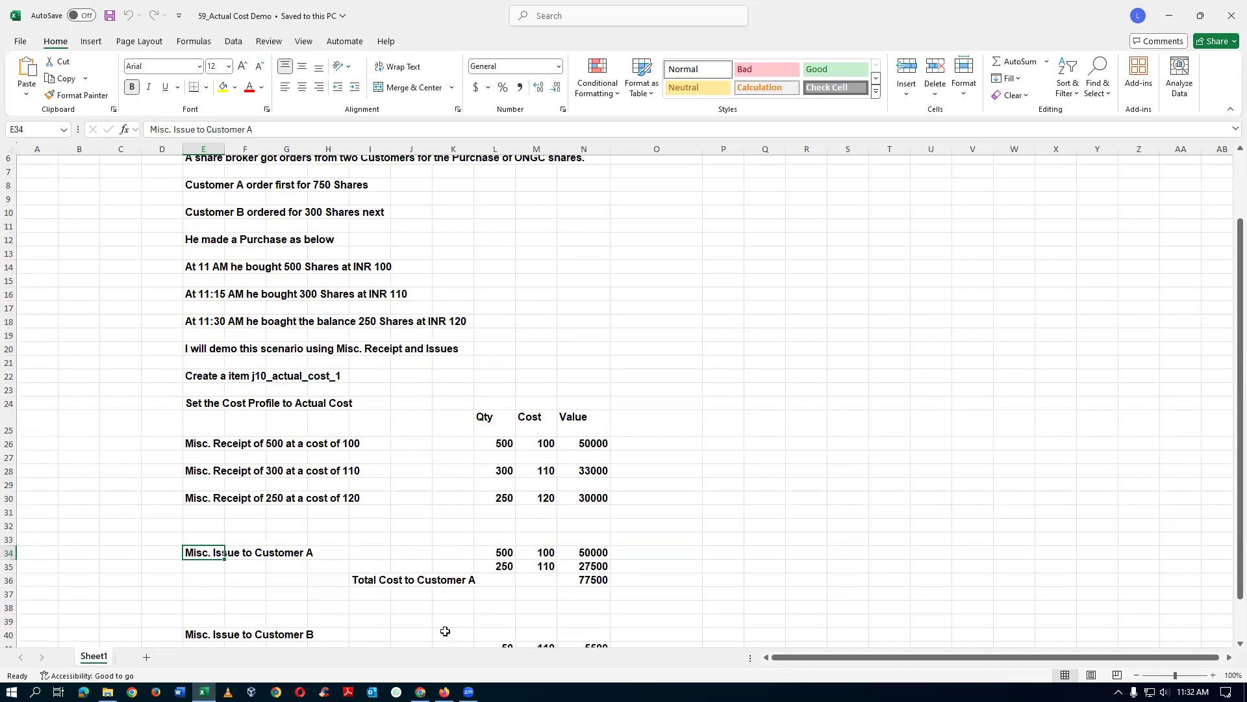
key(alt+Tab)
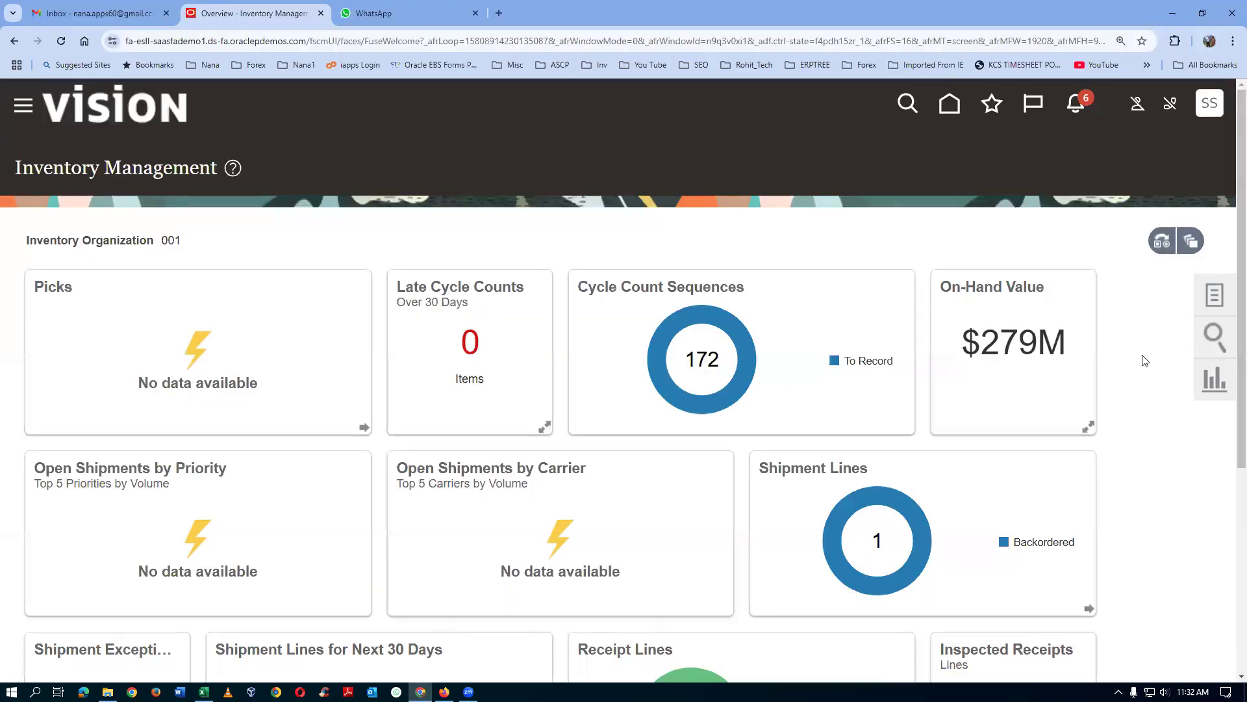
click(1214, 295)
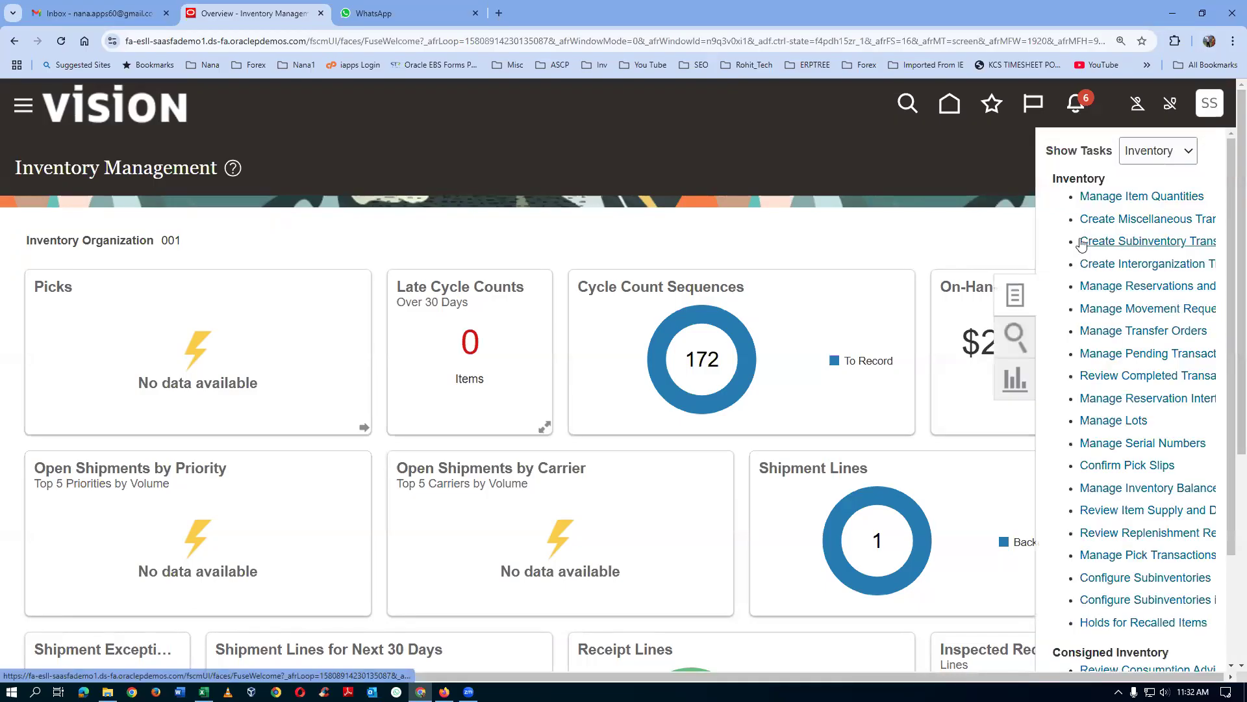
click(1095, 219)
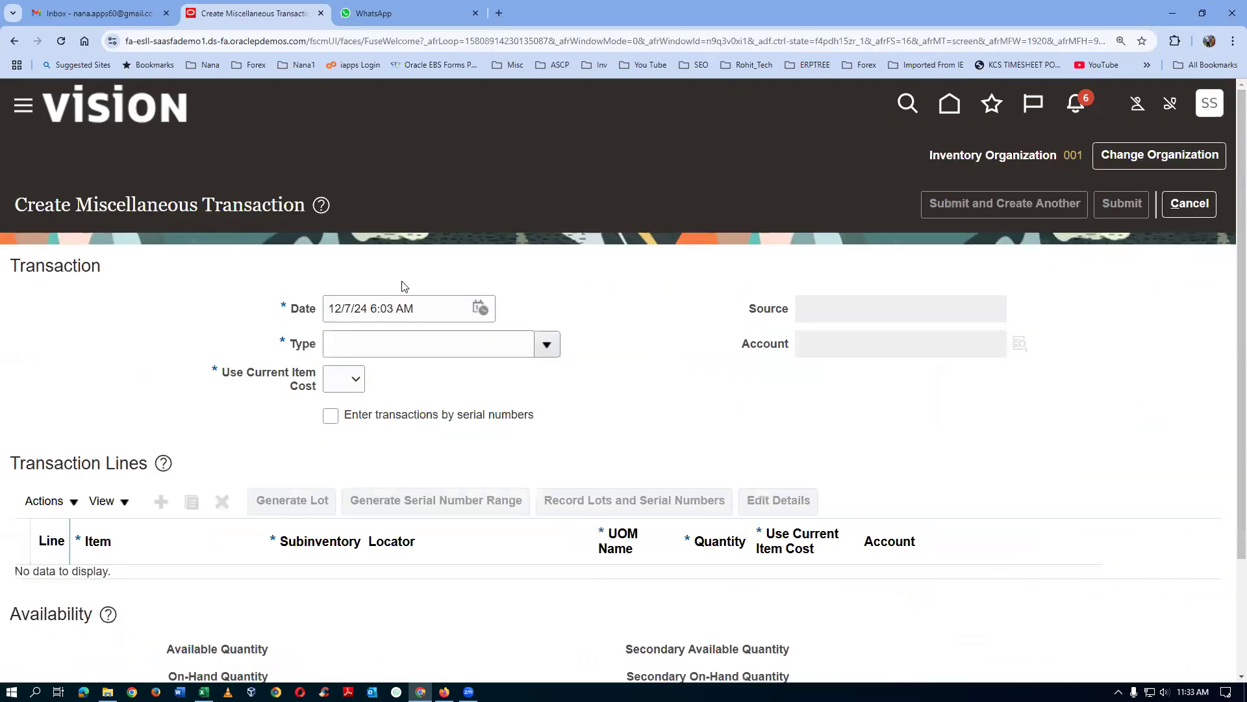
click(546, 345)
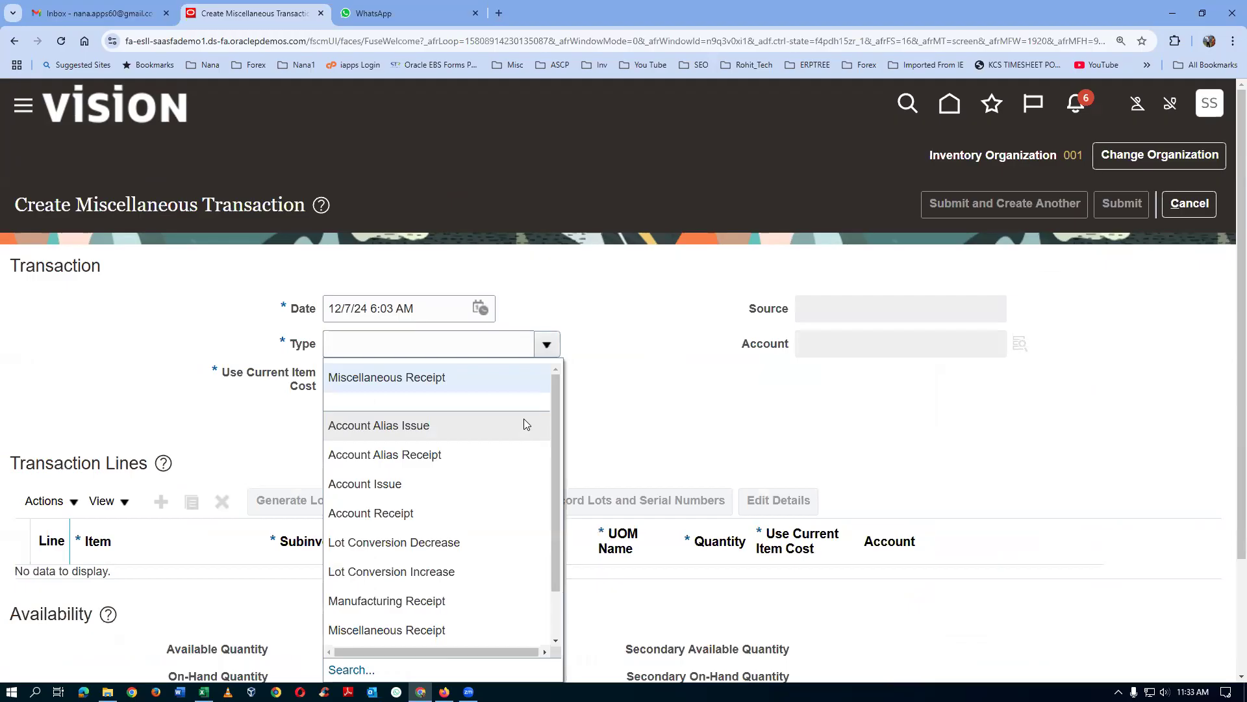
scroll(464, 477, down, 2)
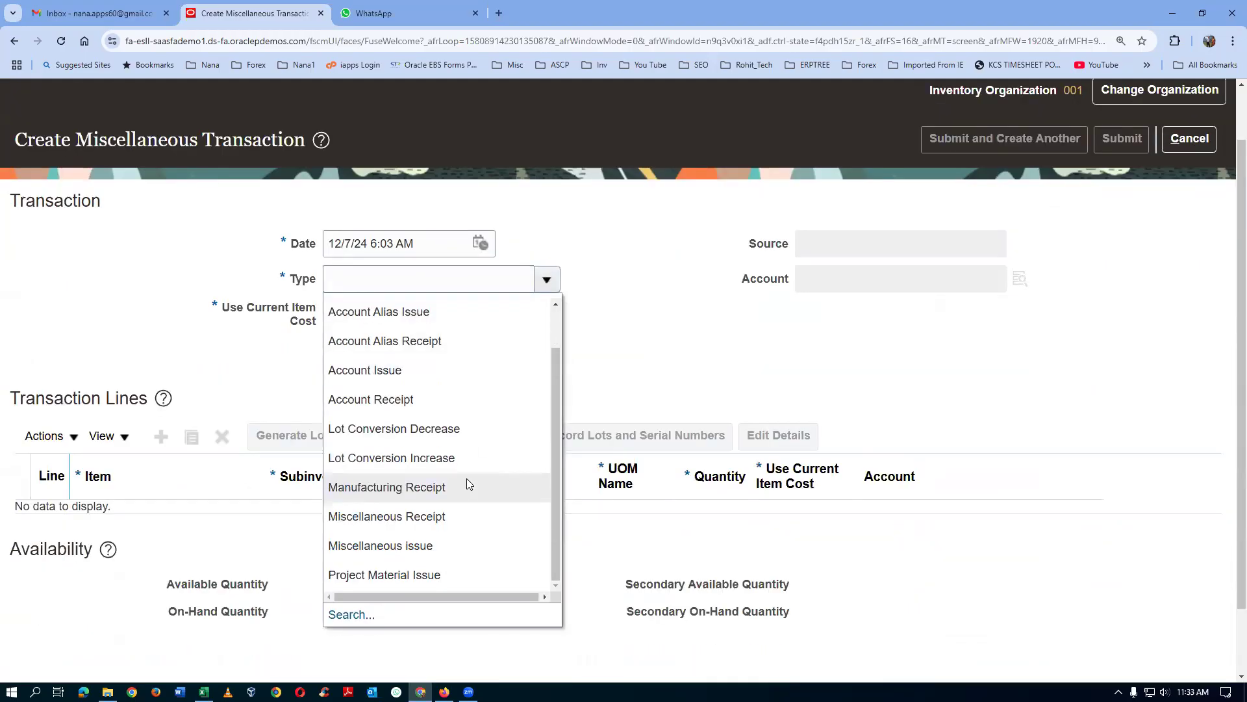
click(446, 547)
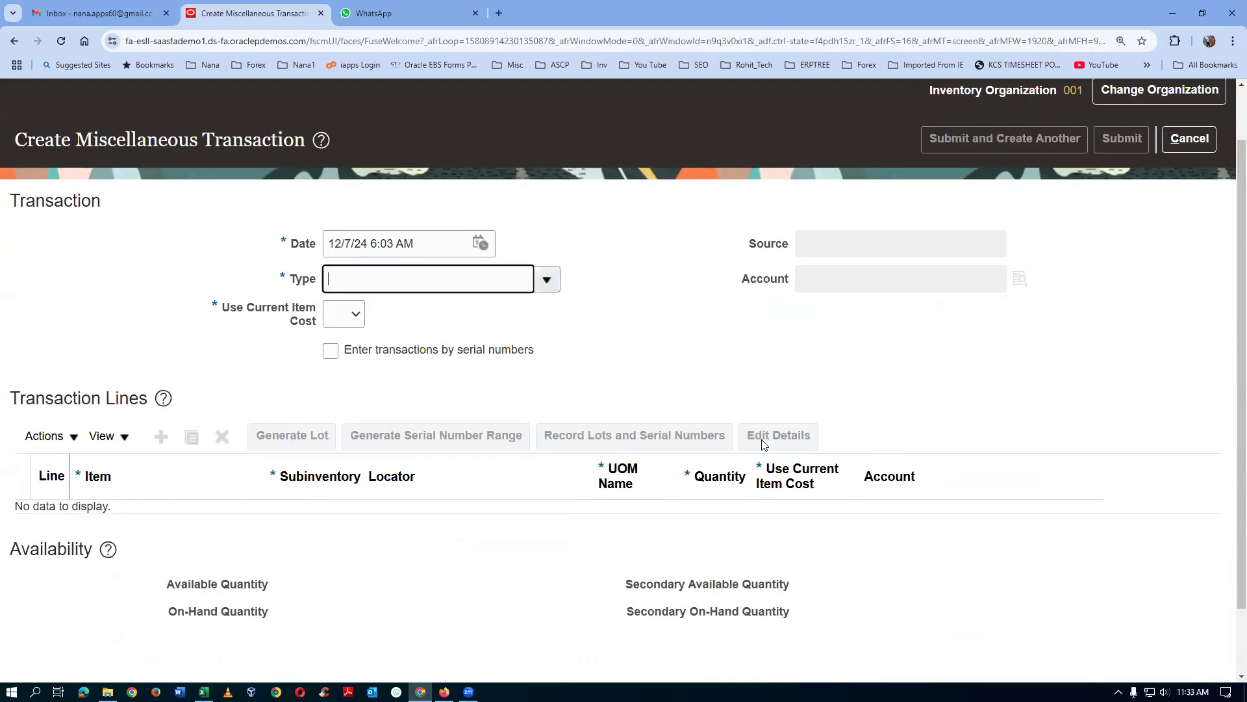
Step: Set the issue's account to 101.10.22185.000.000.000 and Use Current Item Cost to Yes
click(922, 276)
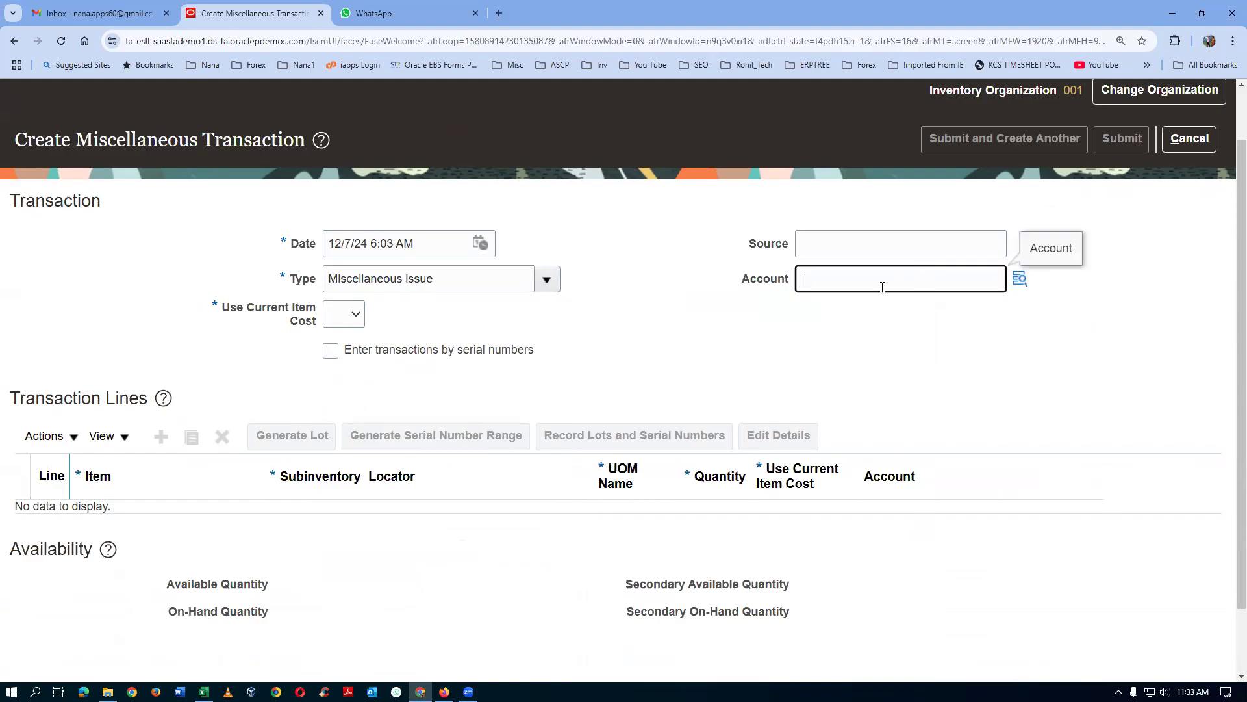
key(ctrl+v)
key(Tab)
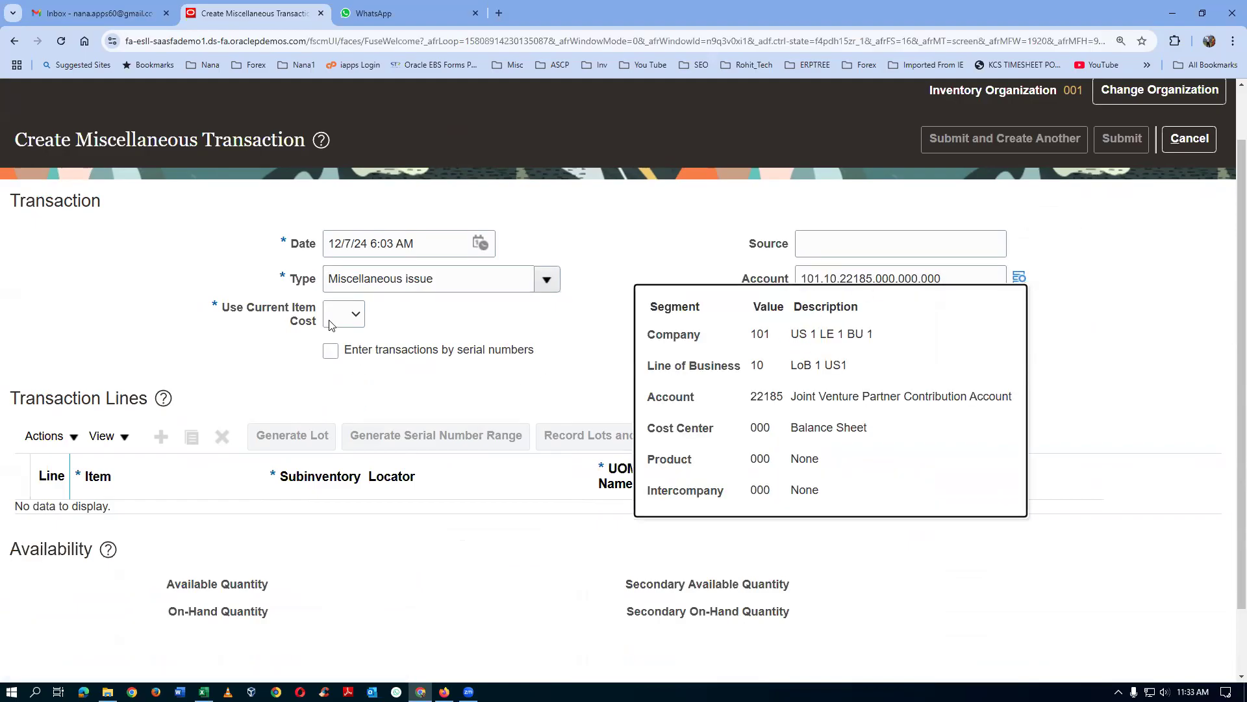
click(352, 382)
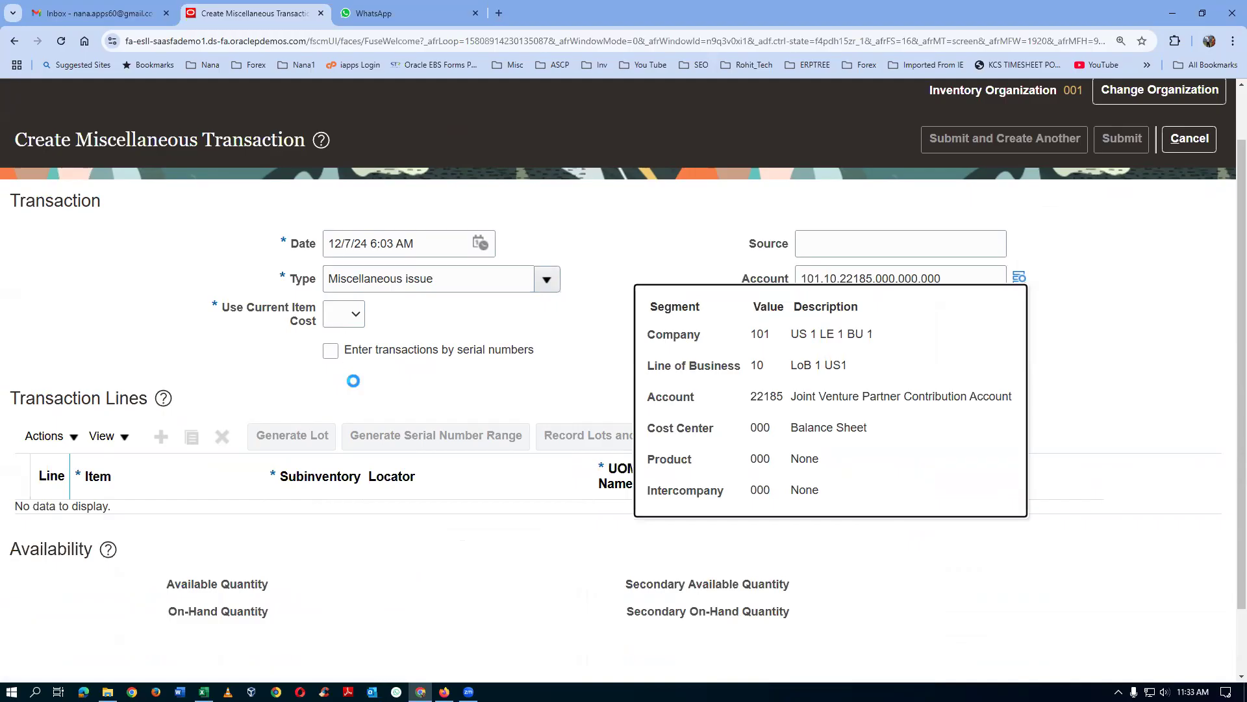
click(344, 315)
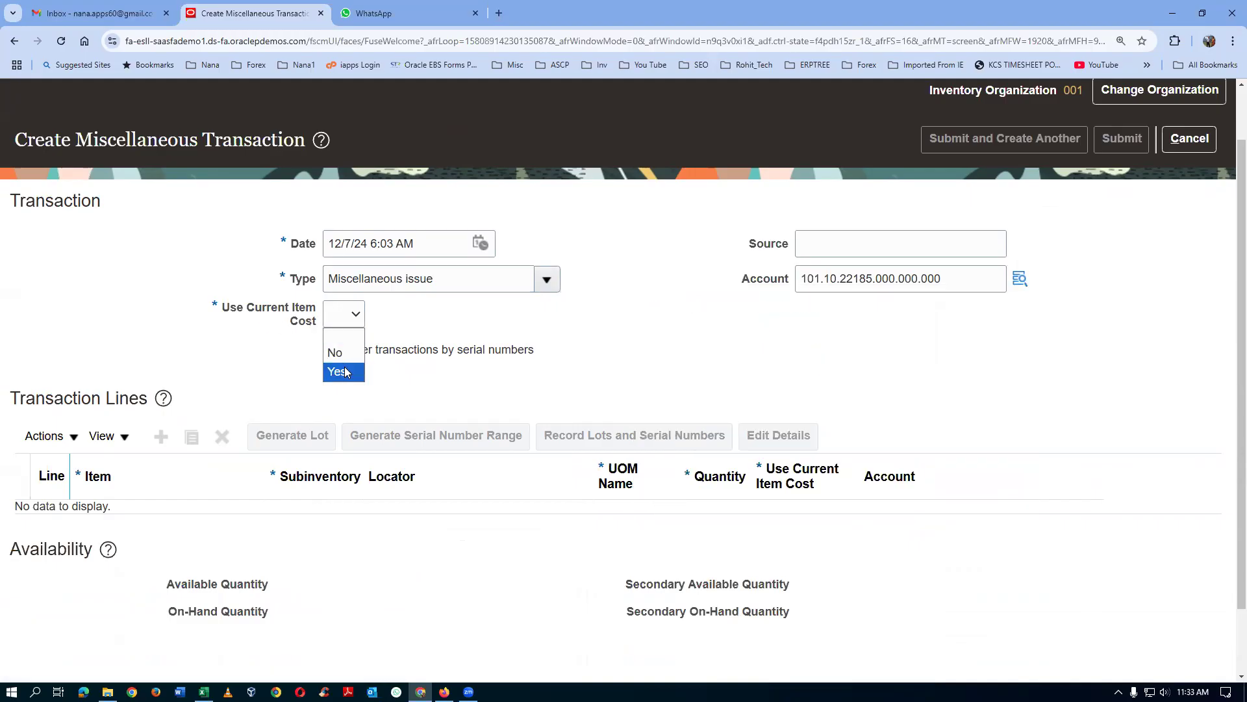
click(346, 372)
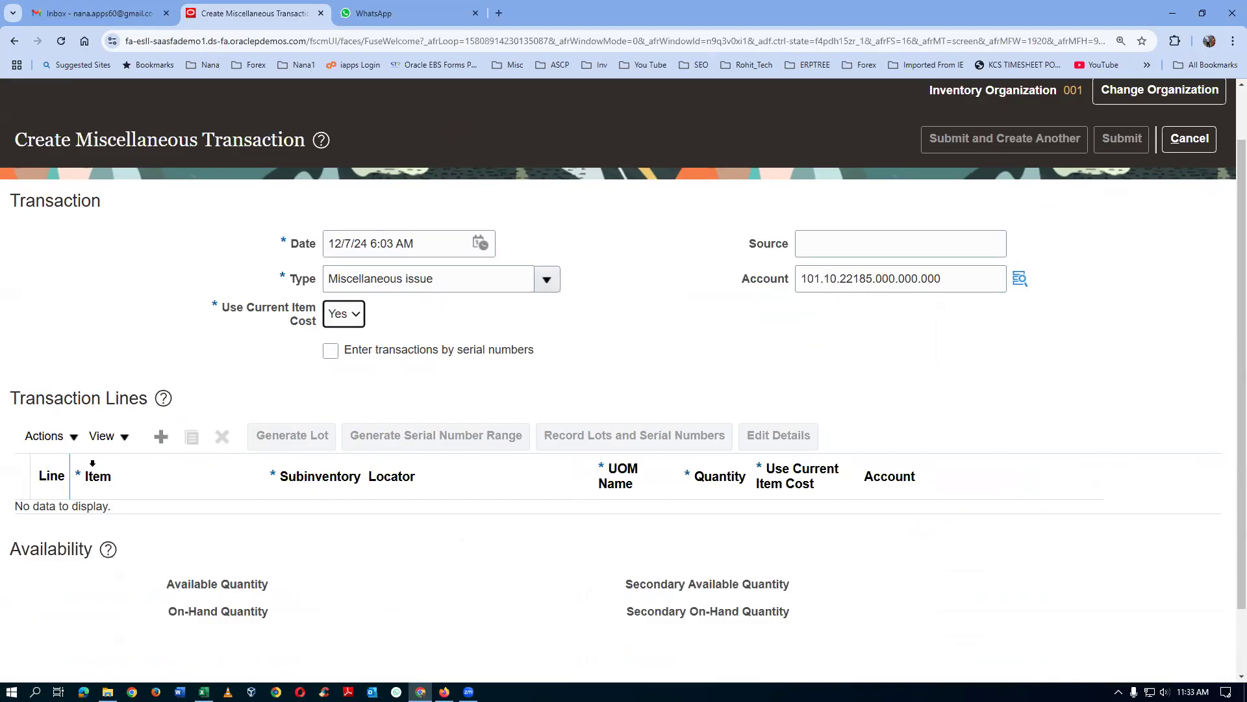
Step: Switch to the Excel workbook and examine the quantity, cost, value and total rows of the miscellaneous issue to Customer A
key(alt+Tab)
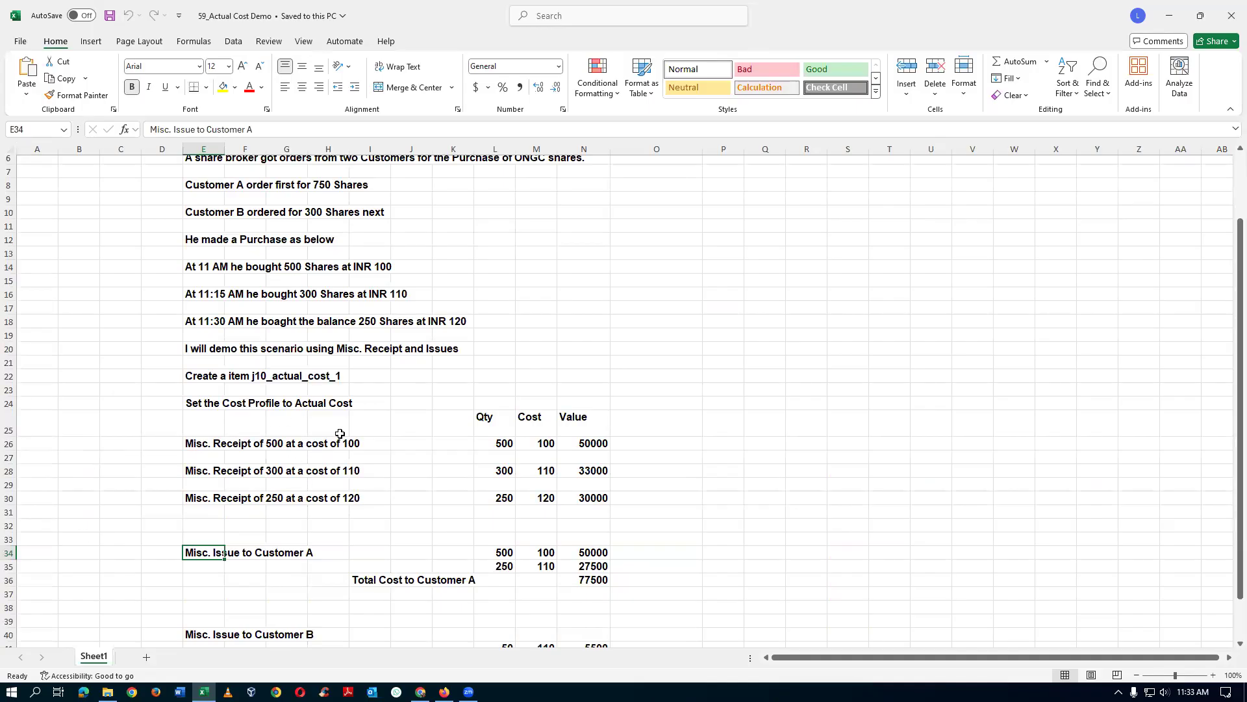
scroll(338, 433, up, 1)
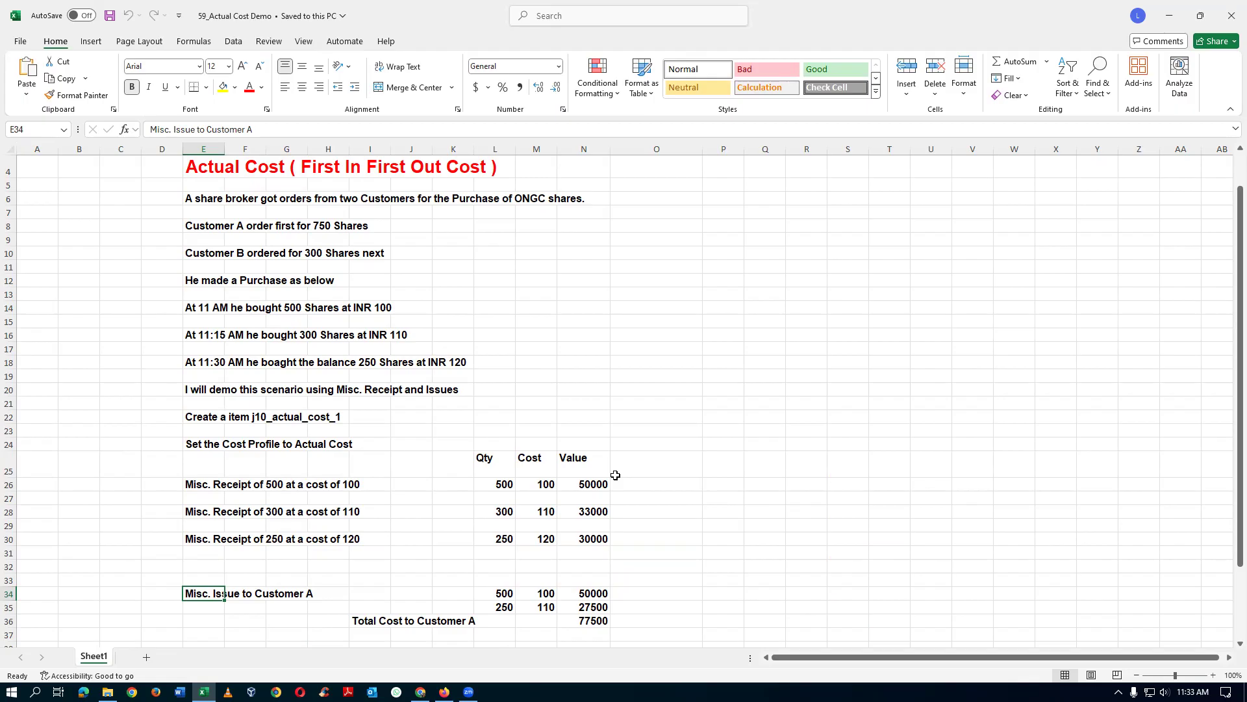
scroll(548, 509, down, 3)
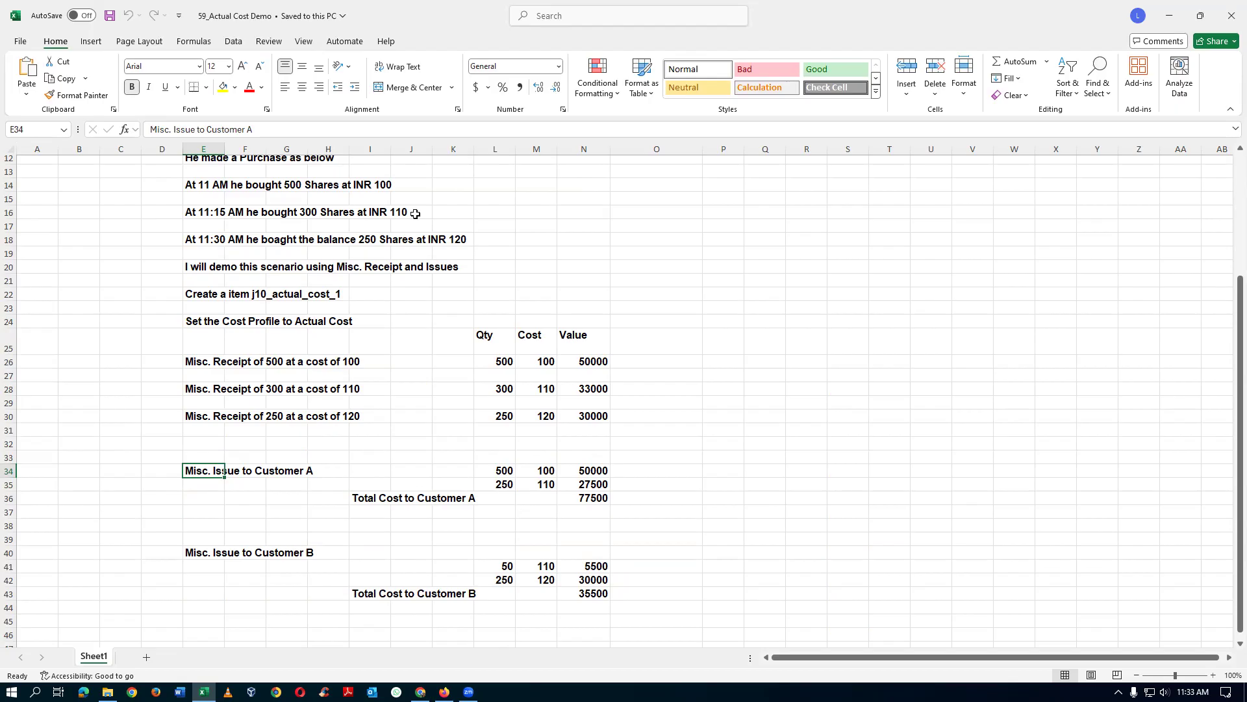
click(504, 488)
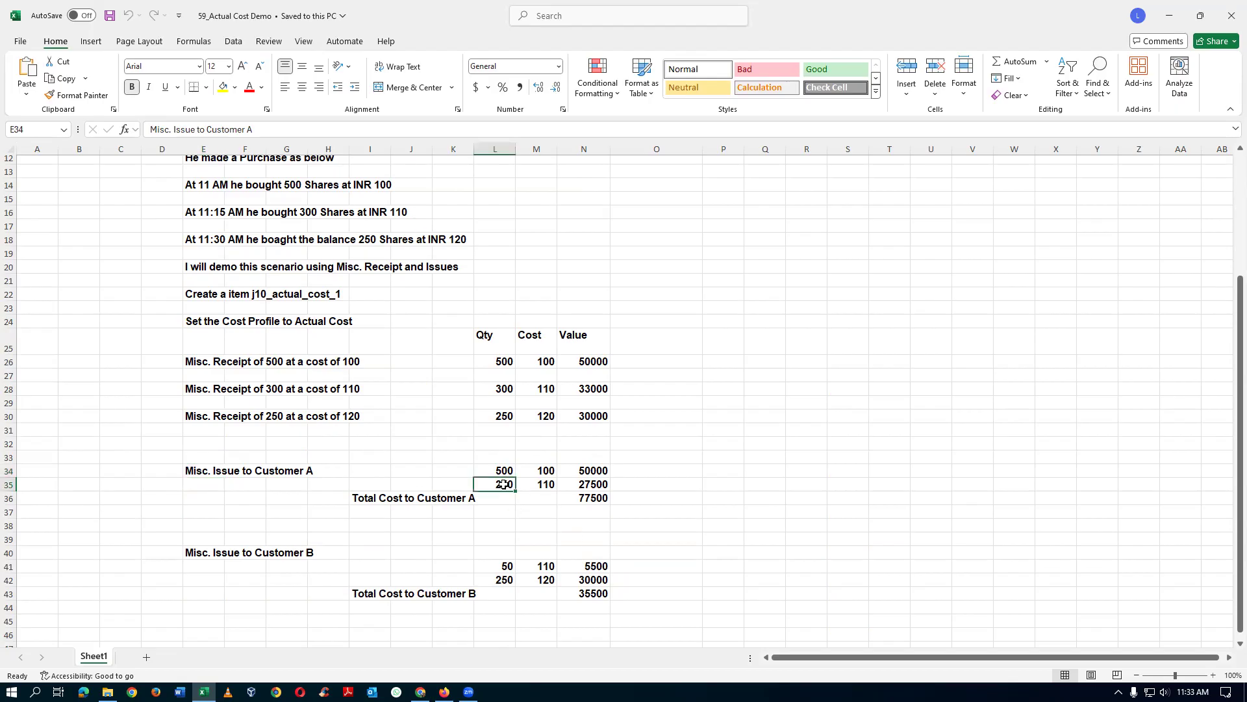
click(540, 485)
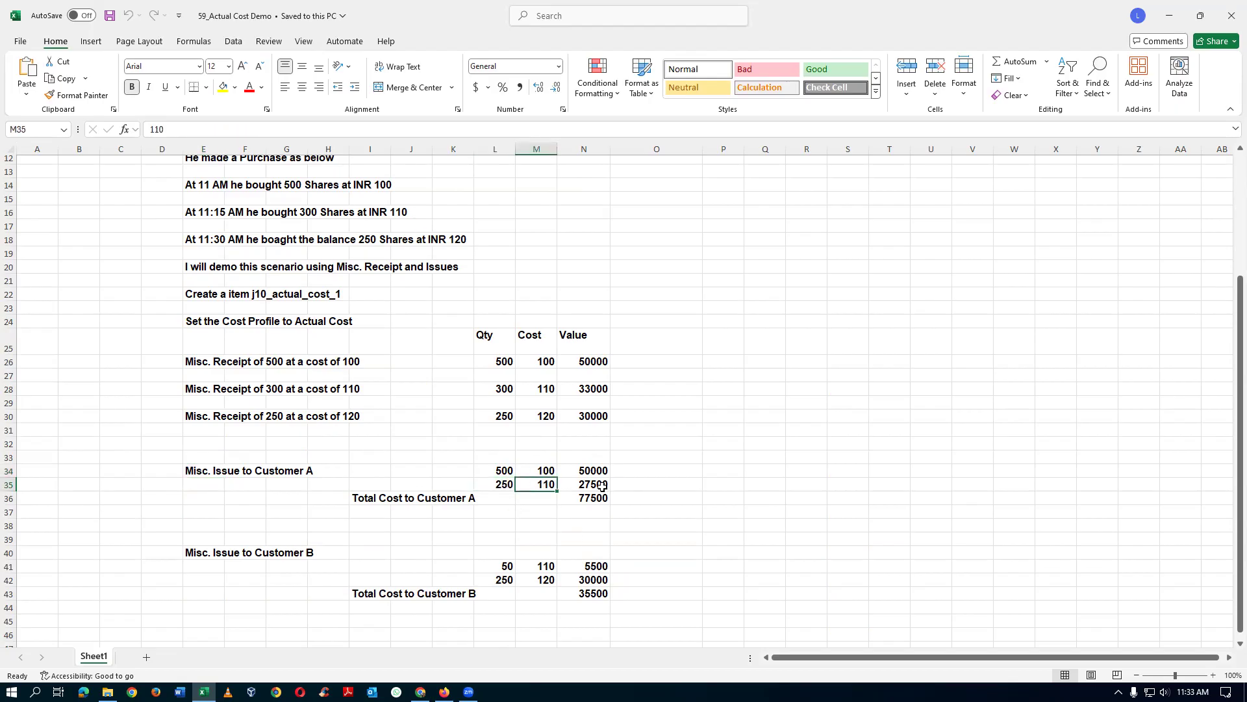
click(602, 486)
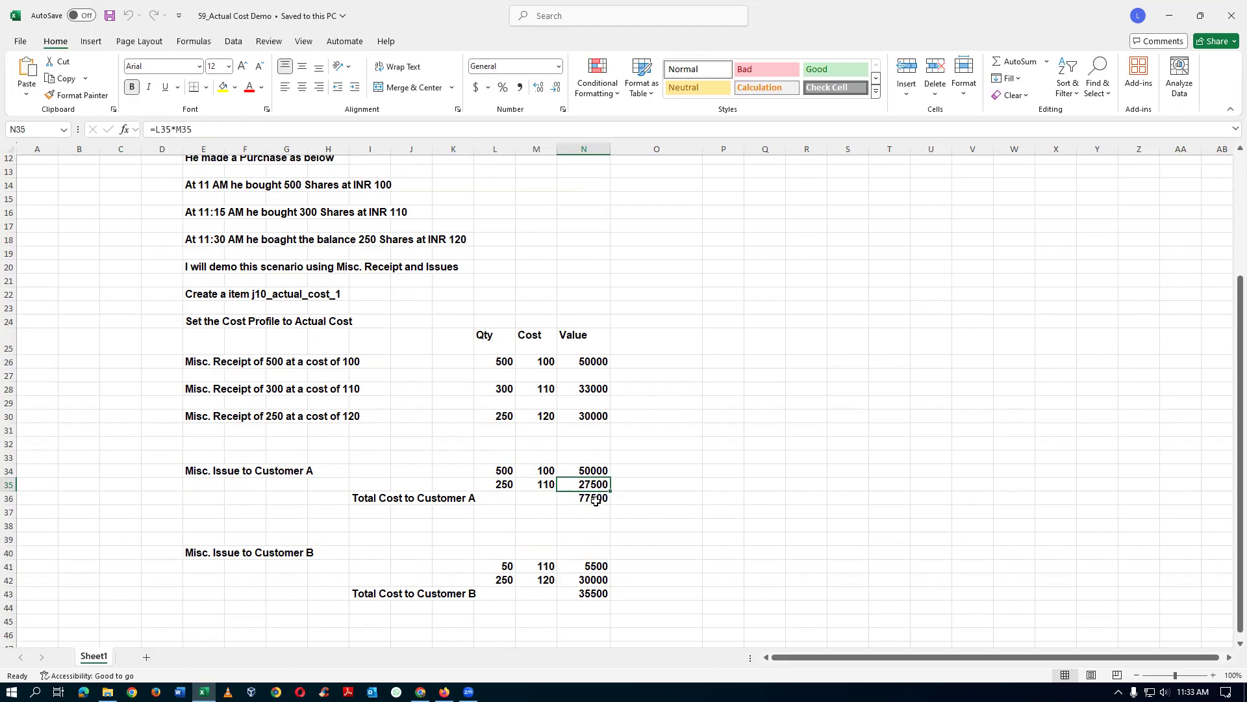
click(481, 470)
drag(482, 470, 583, 472)
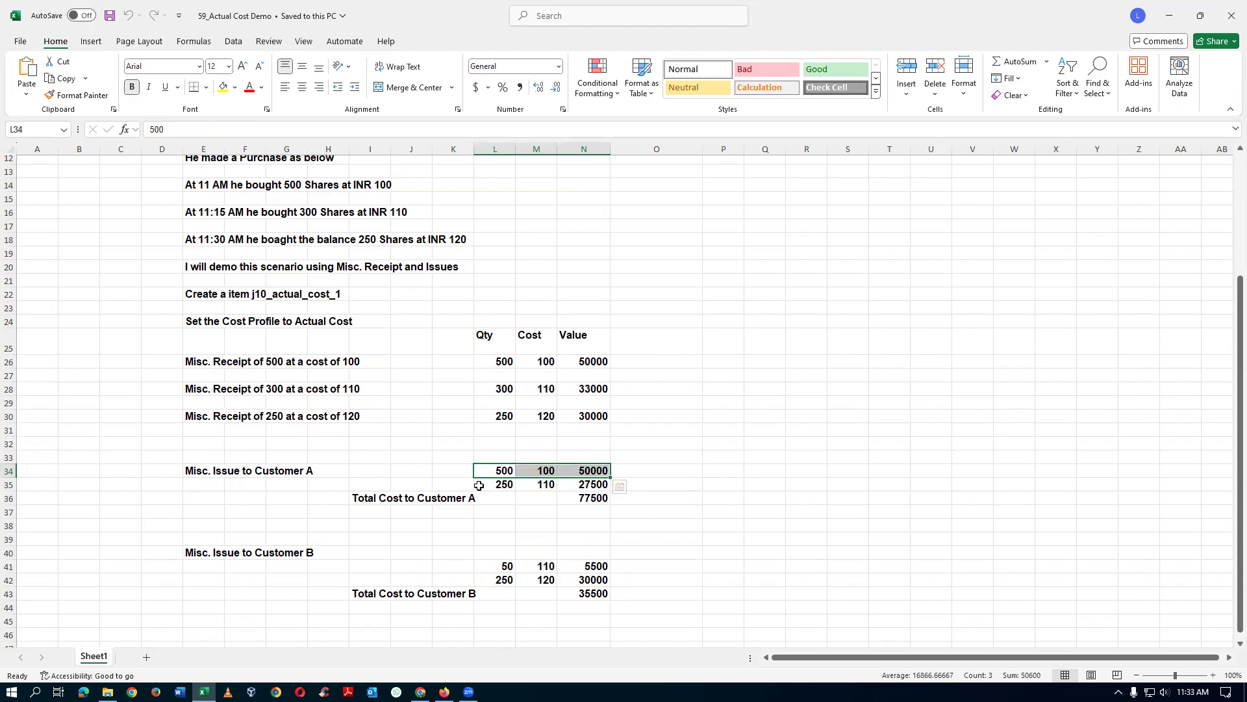
drag(477, 485, 605, 483)
click(569, 501)
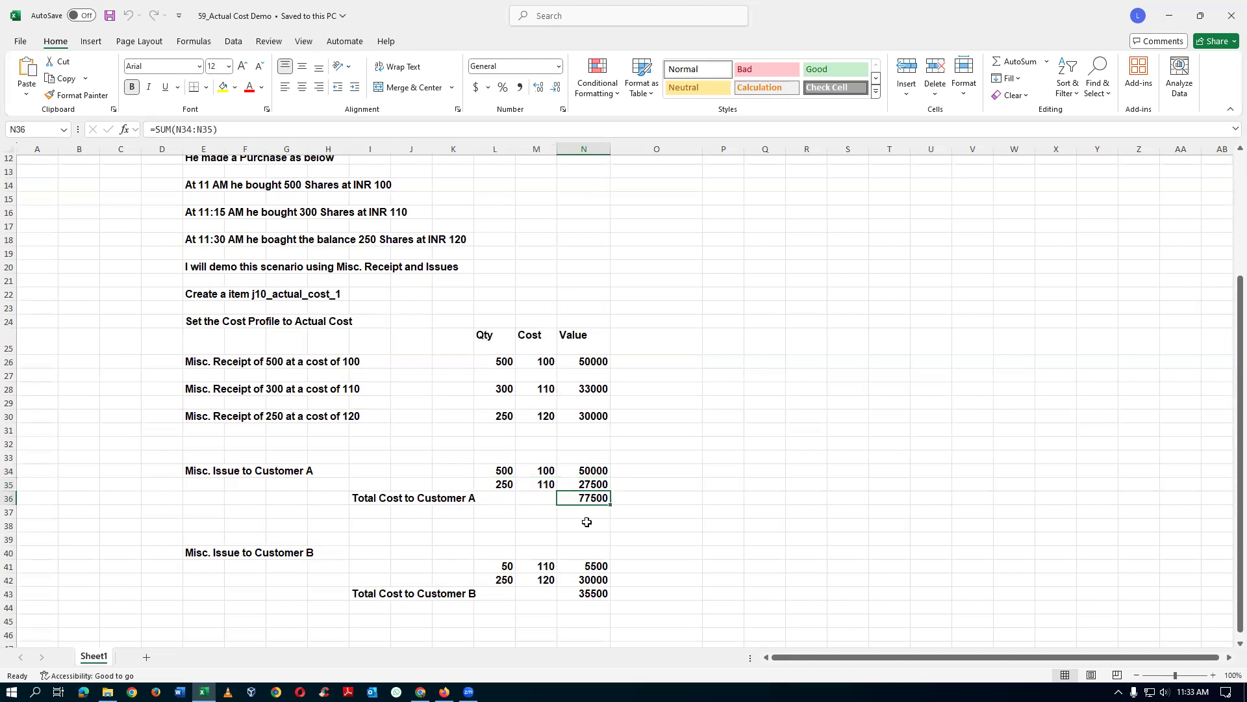
click(492, 471)
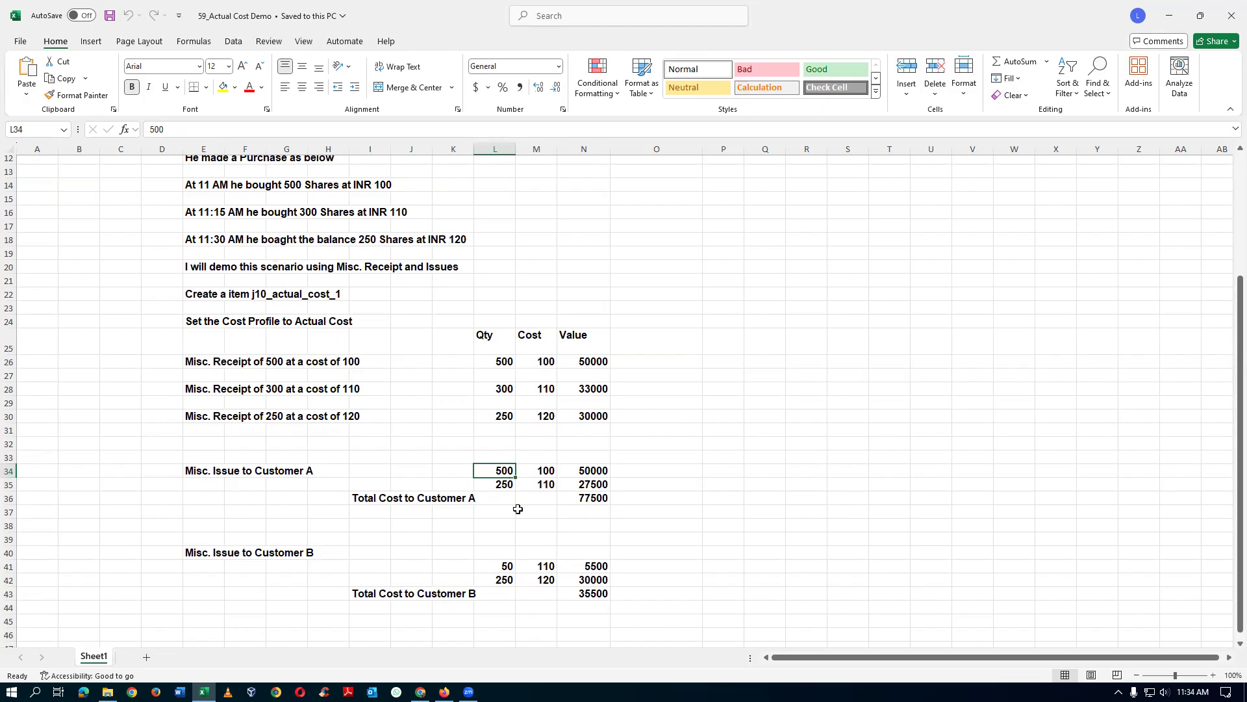
click(498, 485)
click(539, 484)
click(592, 484)
click(593, 499)
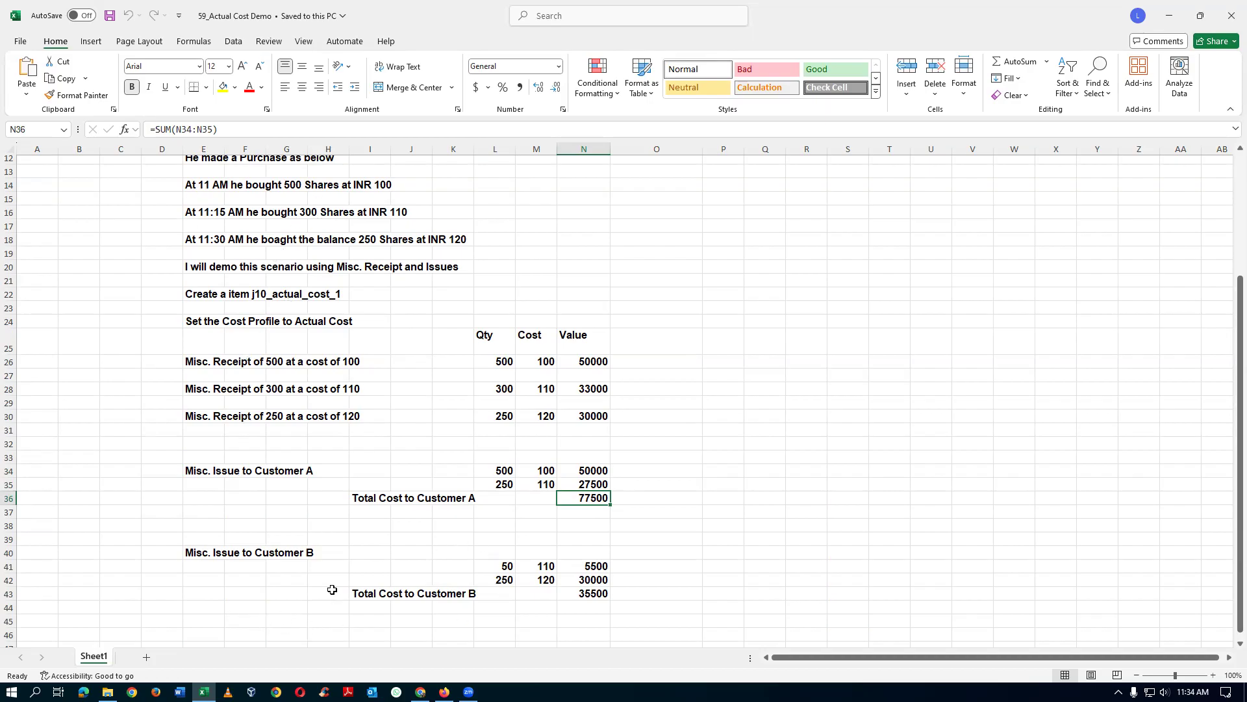
Step: Examine the workbook's second purchase and Customer B's issue rows, recheck Customer A's rows, and return to the Oracle Fusion transaction
click(219, 212)
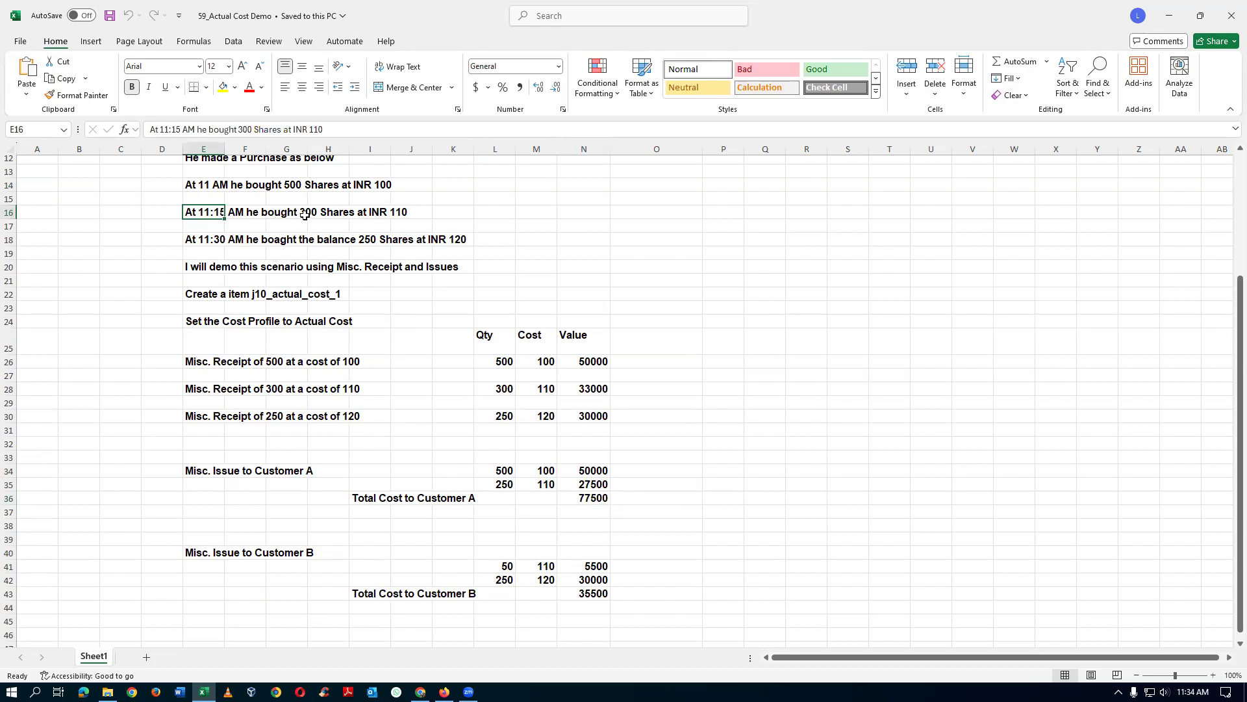
click(498, 570)
click(536, 569)
click(601, 567)
click(503, 585)
click(544, 584)
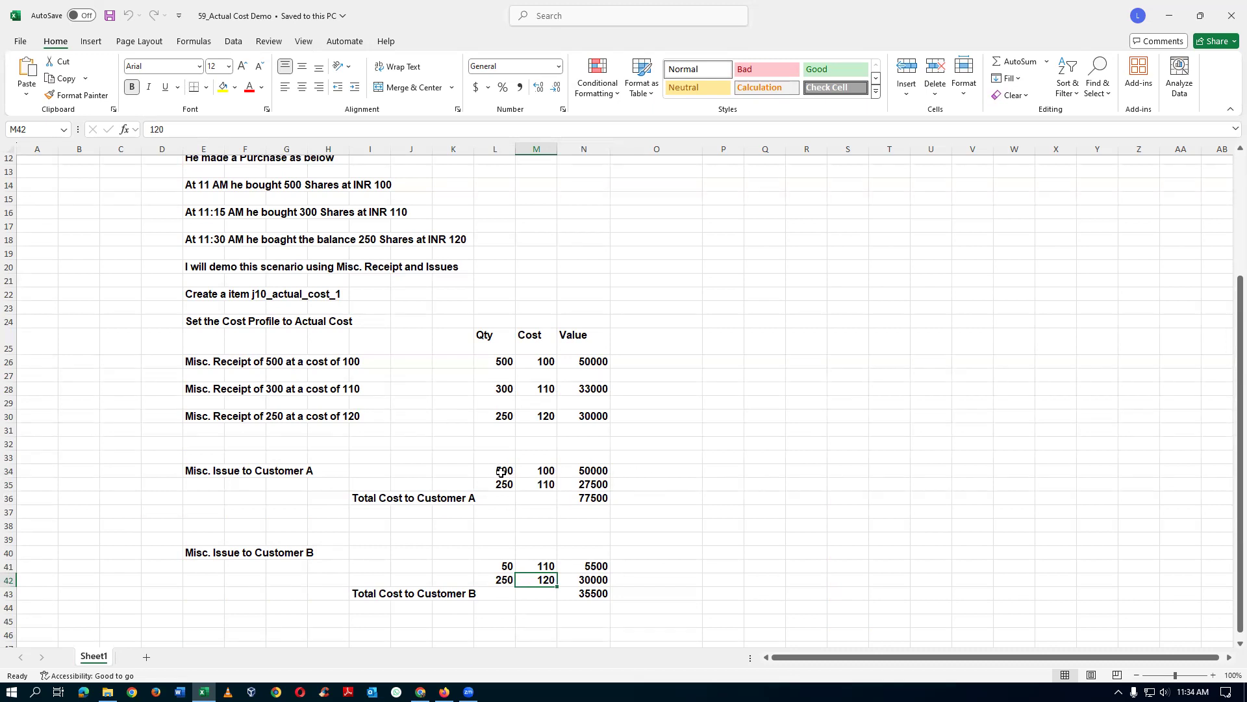
drag(493, 471, 572, 474)
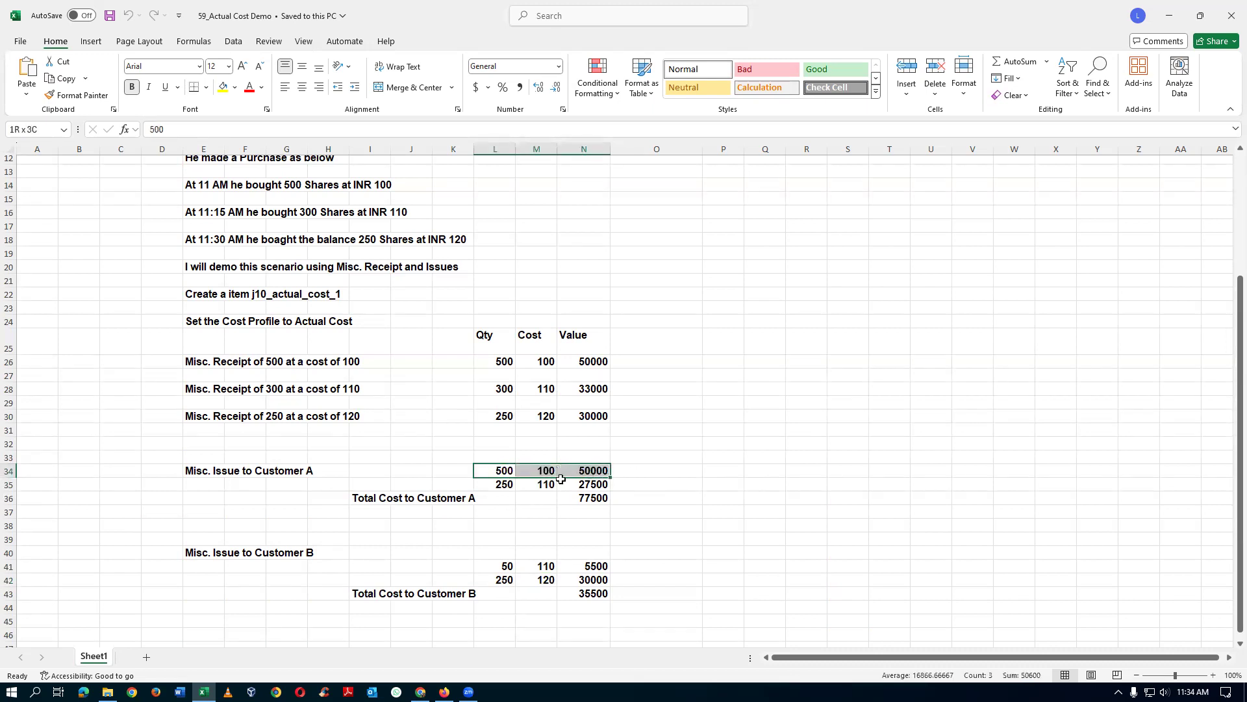
drag(495, 485, 588, 486)
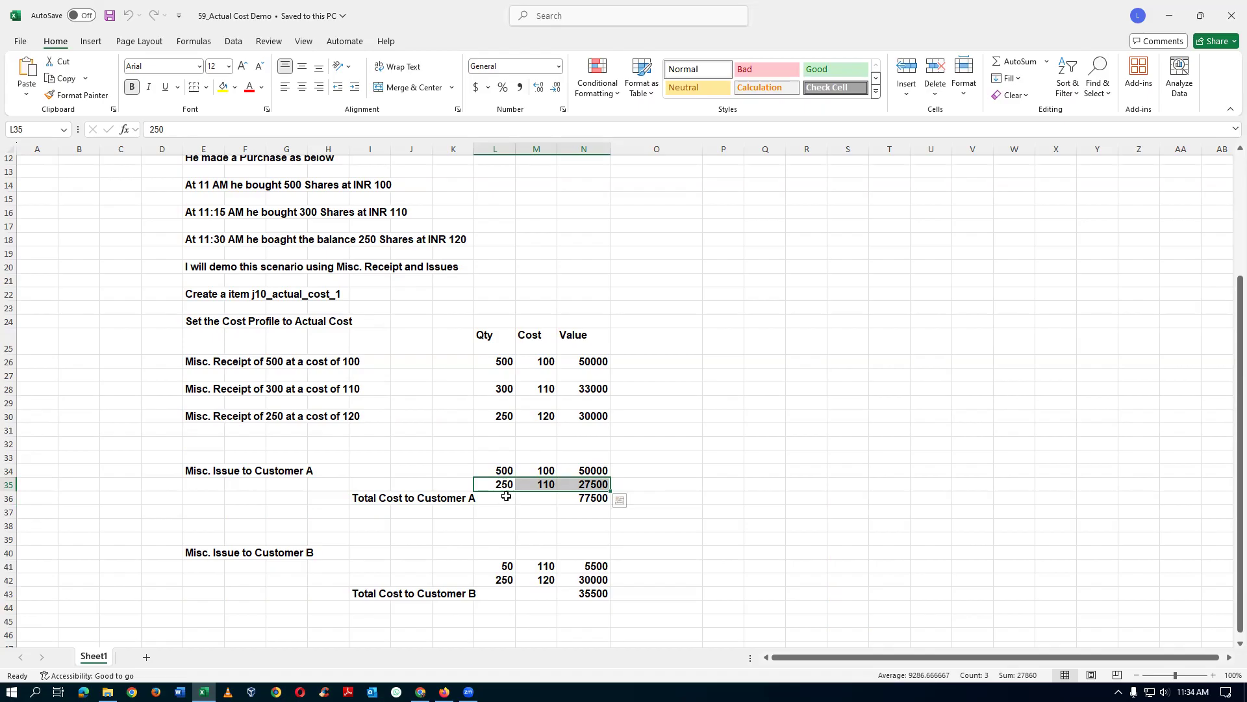
key(alt+Tab)
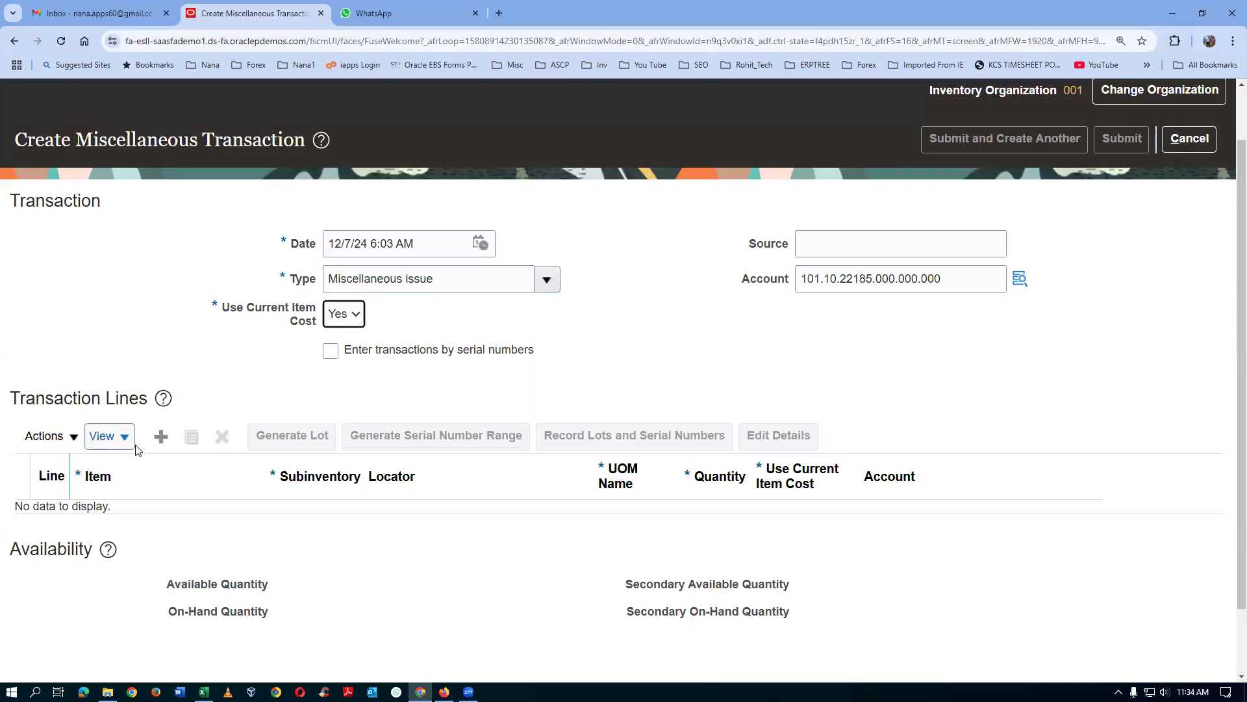
Step: Add a transaction line for item t0101_fifo with quantity 750, matching Customer A's issue in the Excel workbook
click(161, 437)
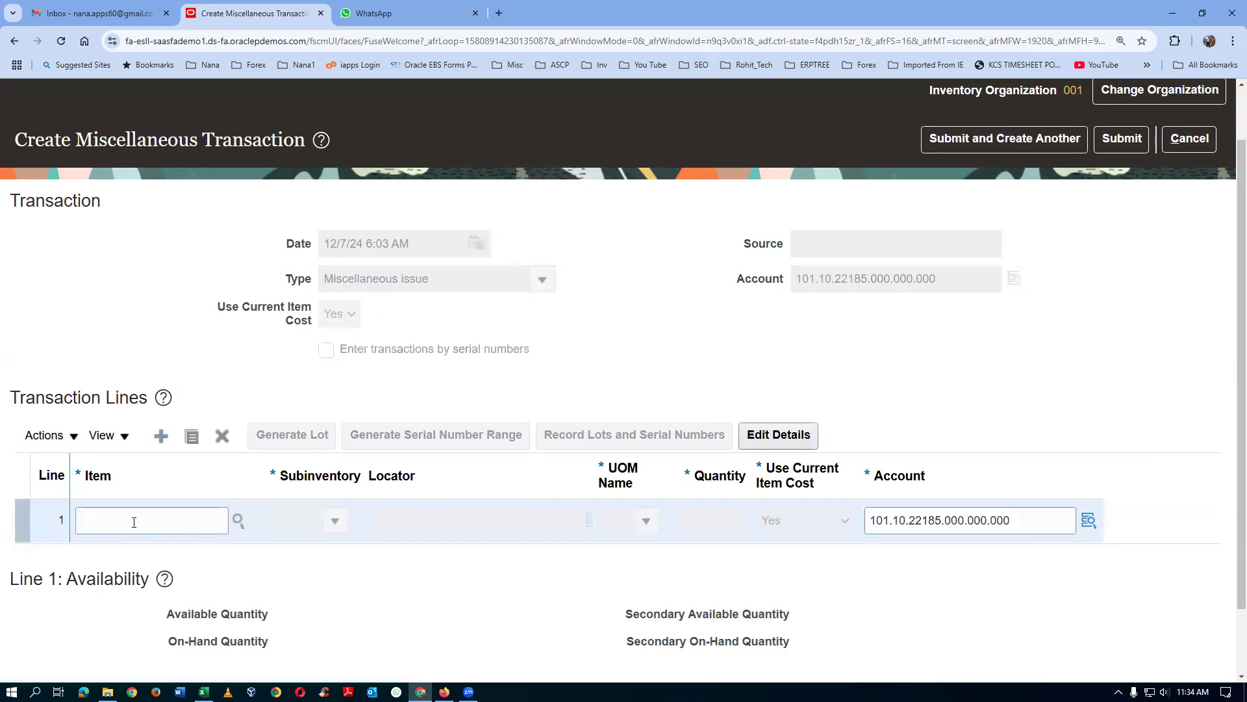
click(133, 521)
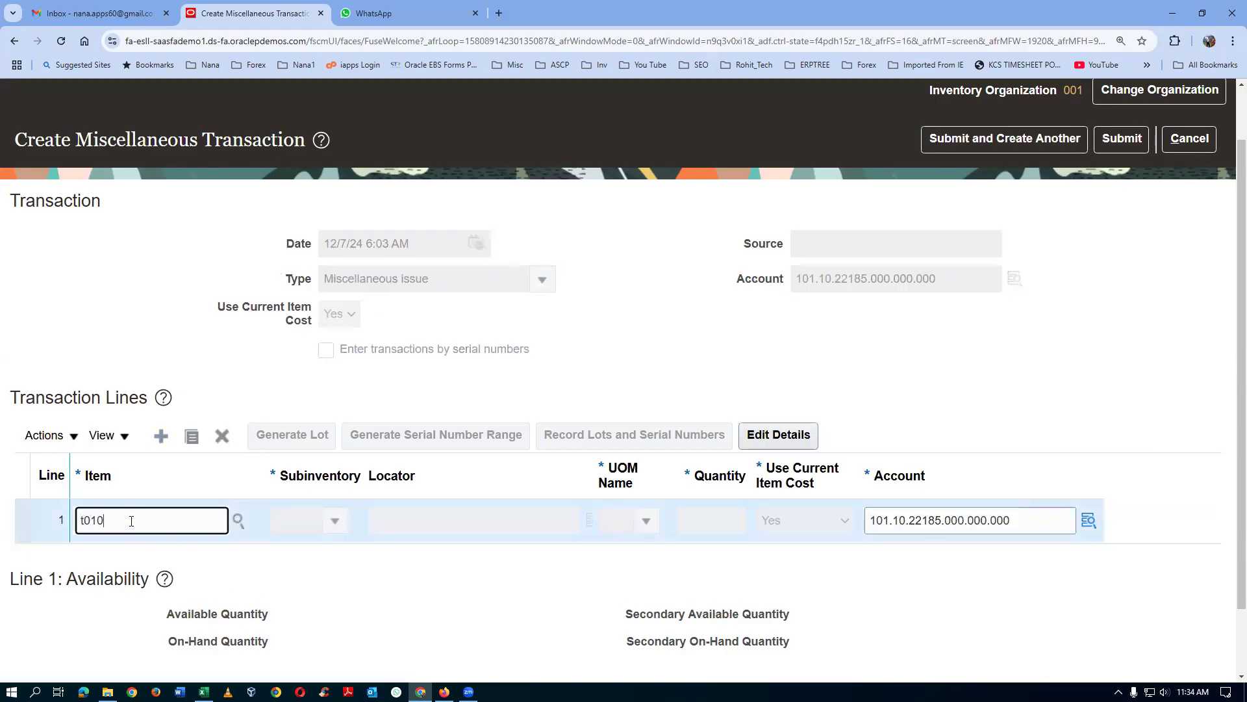
key(Tab)
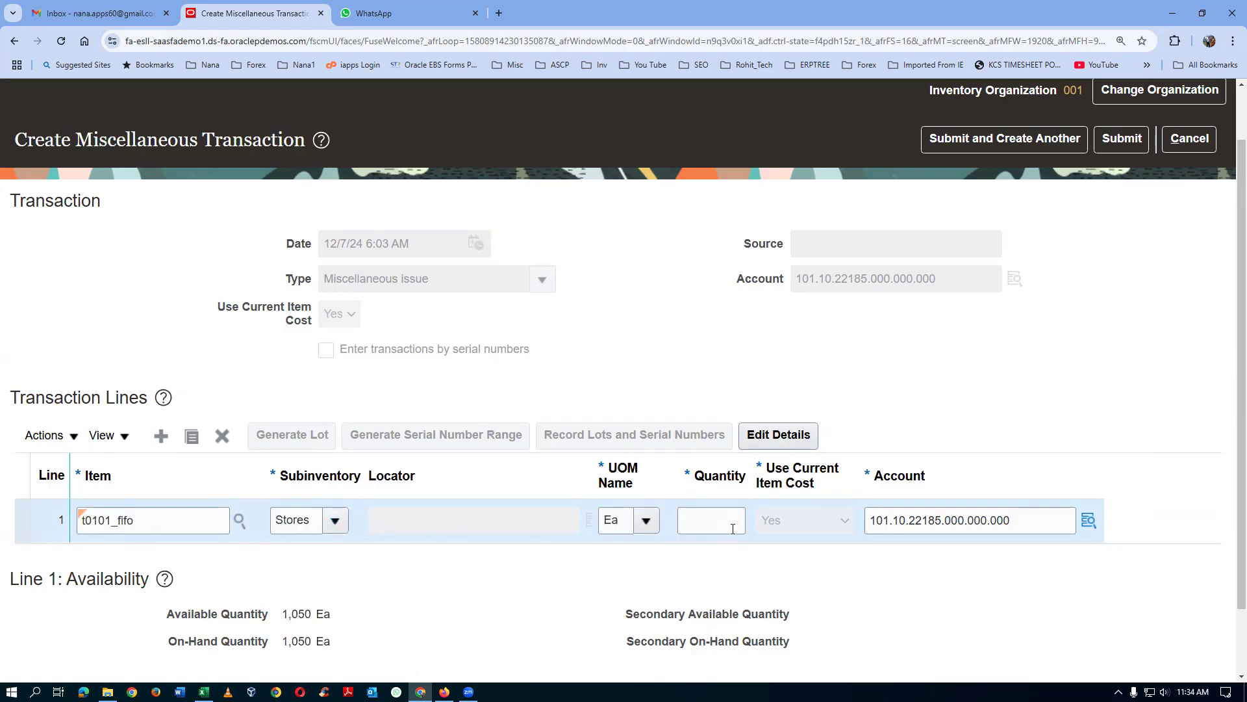
click(722, 523)
key(alt+Tab)
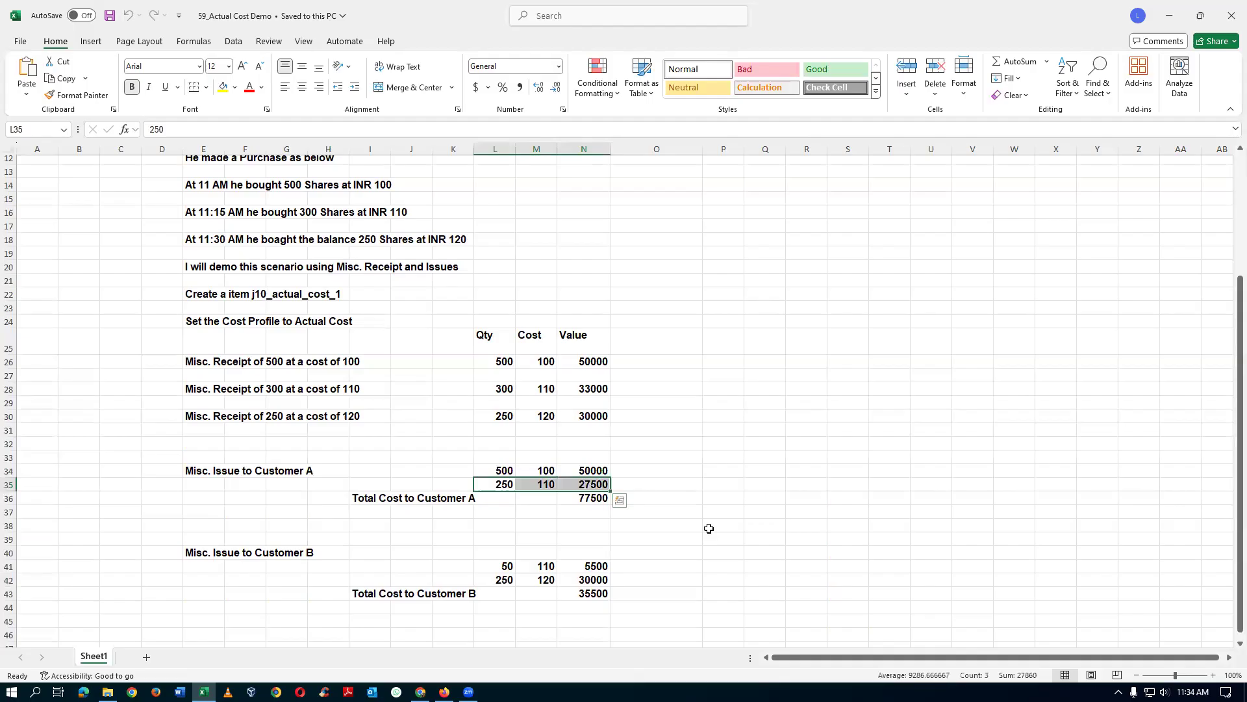
key(alt+Tab)
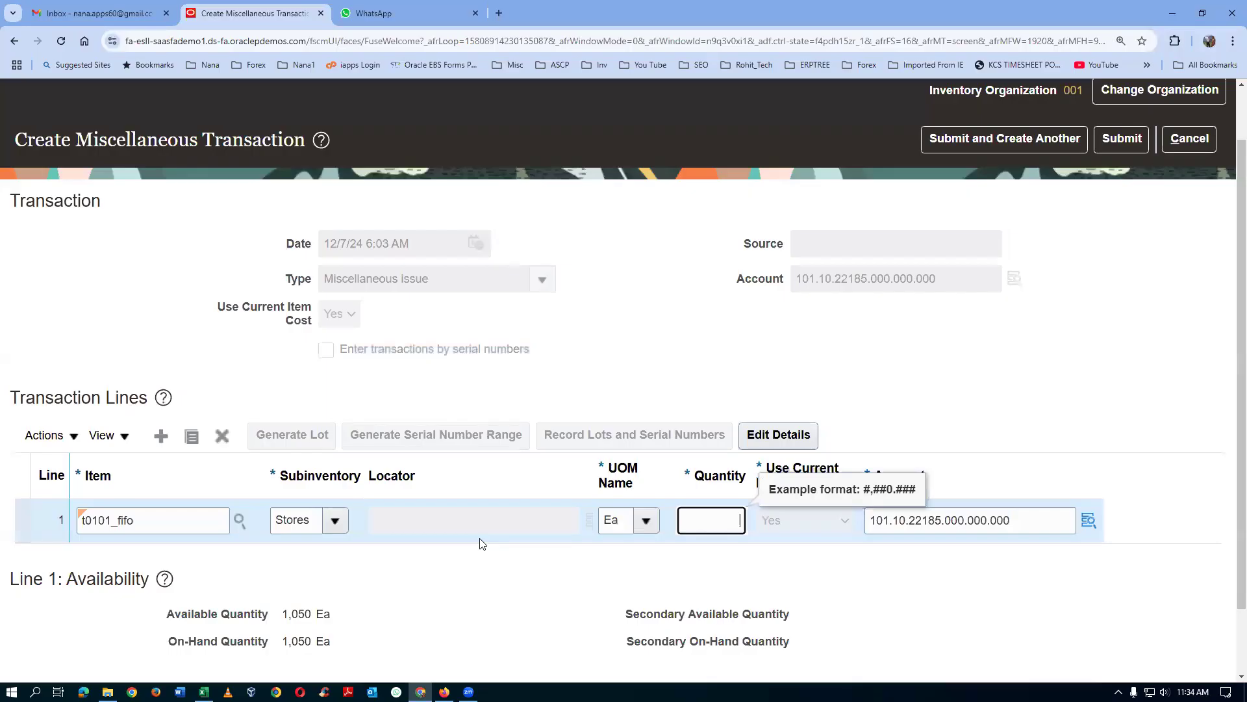
text(750)
key(Tab)
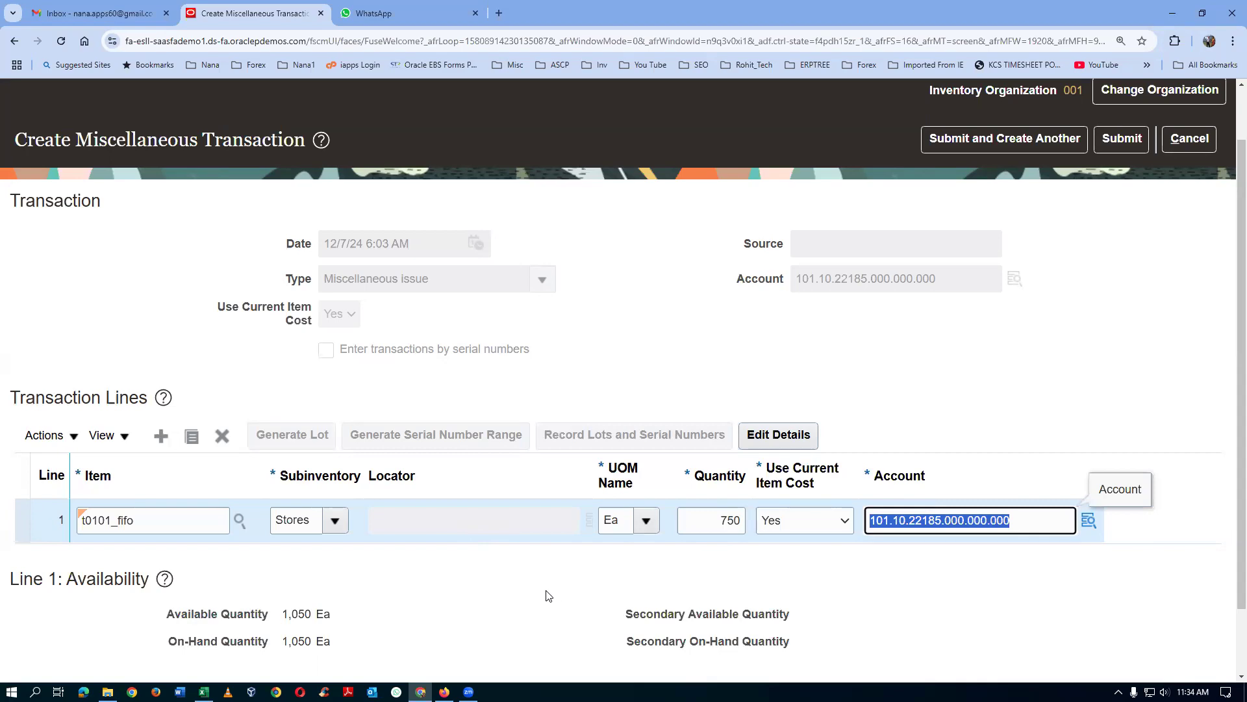
Step: Recheck Customer A's issue rows in the Excel workbook, then submit the miscellaneous issue in Oracle Fusion
key(alt+Tab)
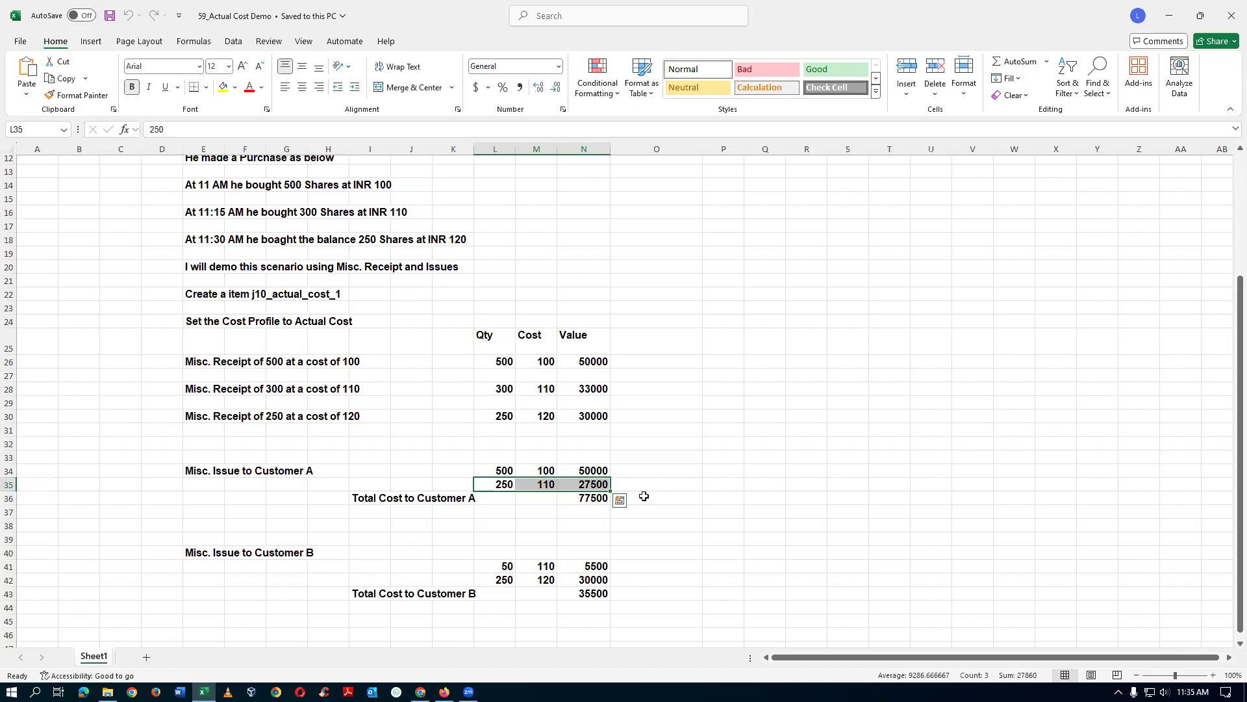
click(649, 472)
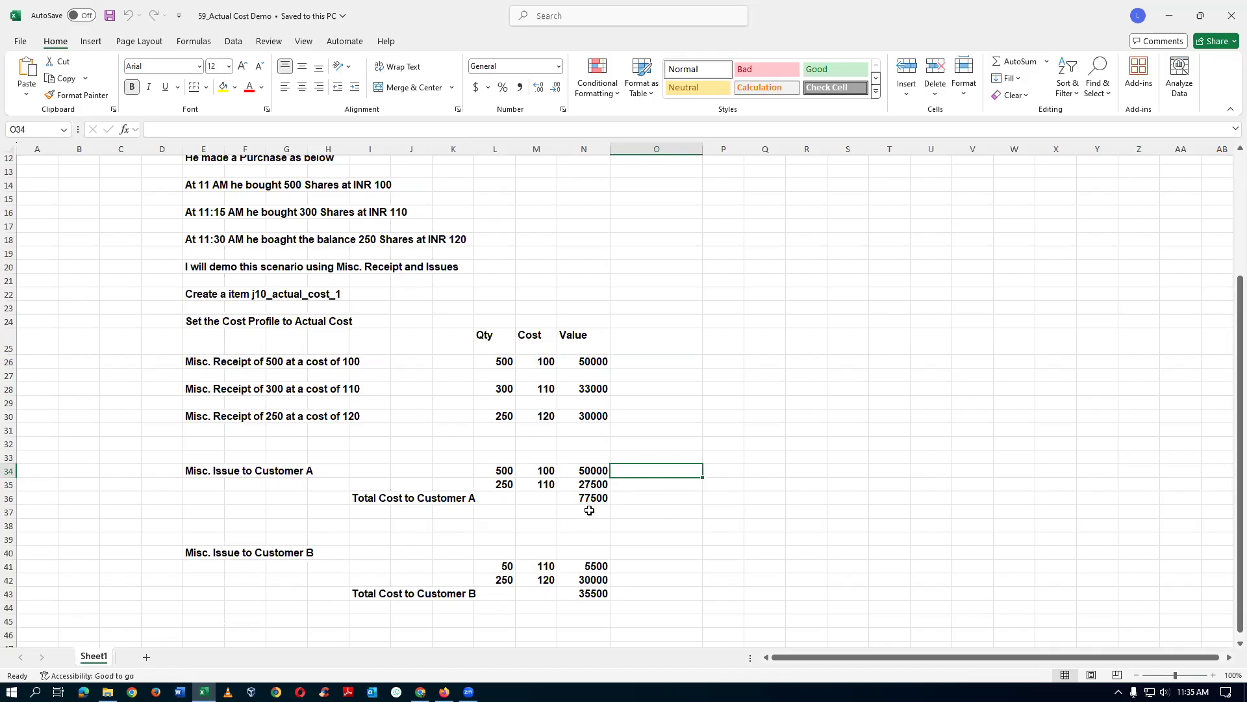
key(alt+Tab)
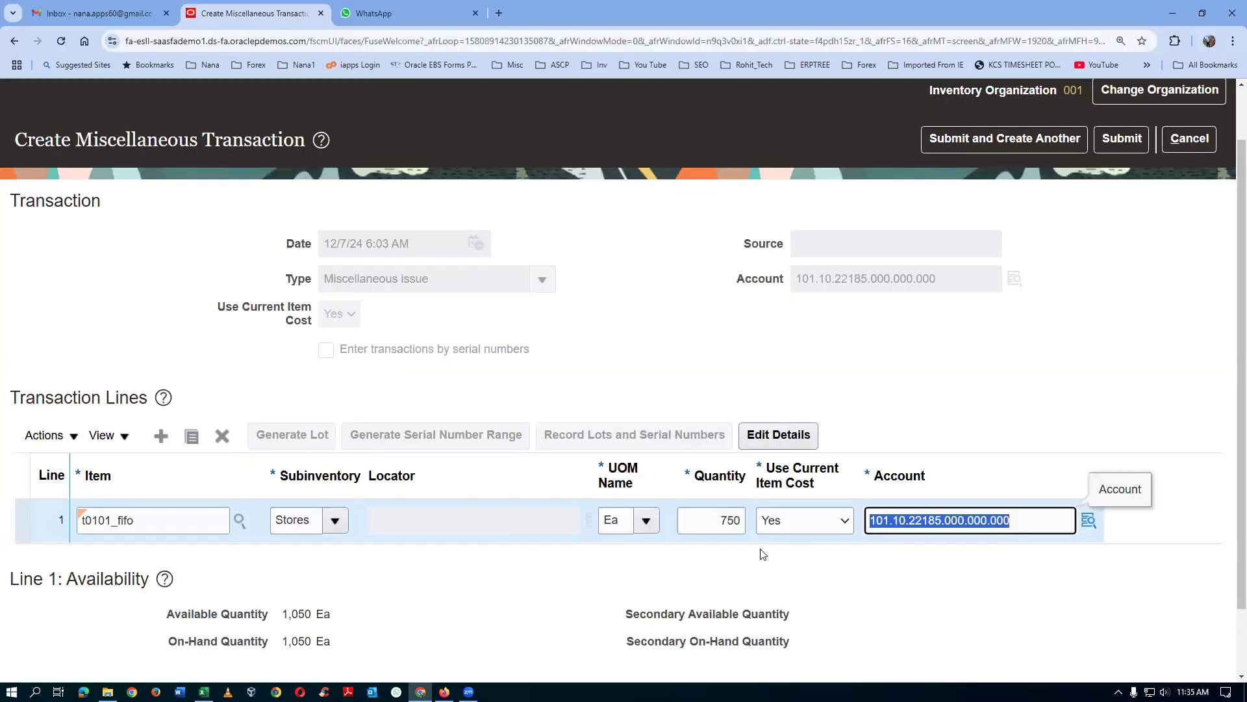
click(1128, 144)
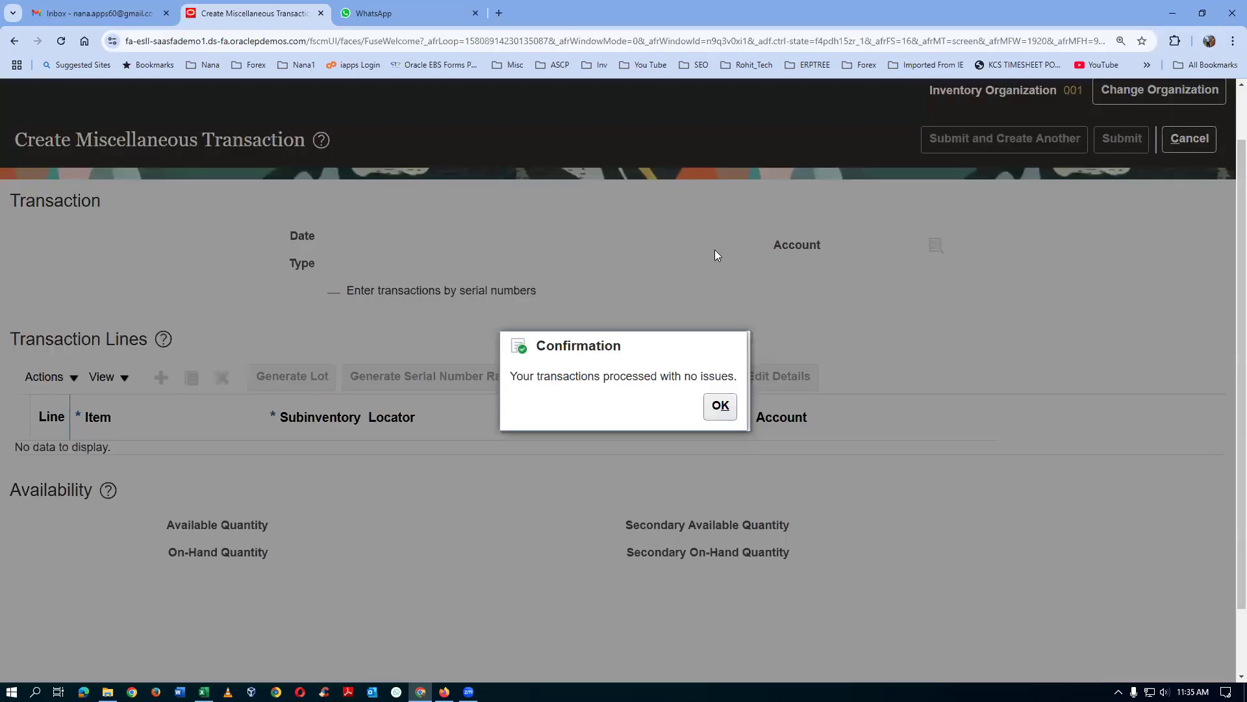
click(721, 404)
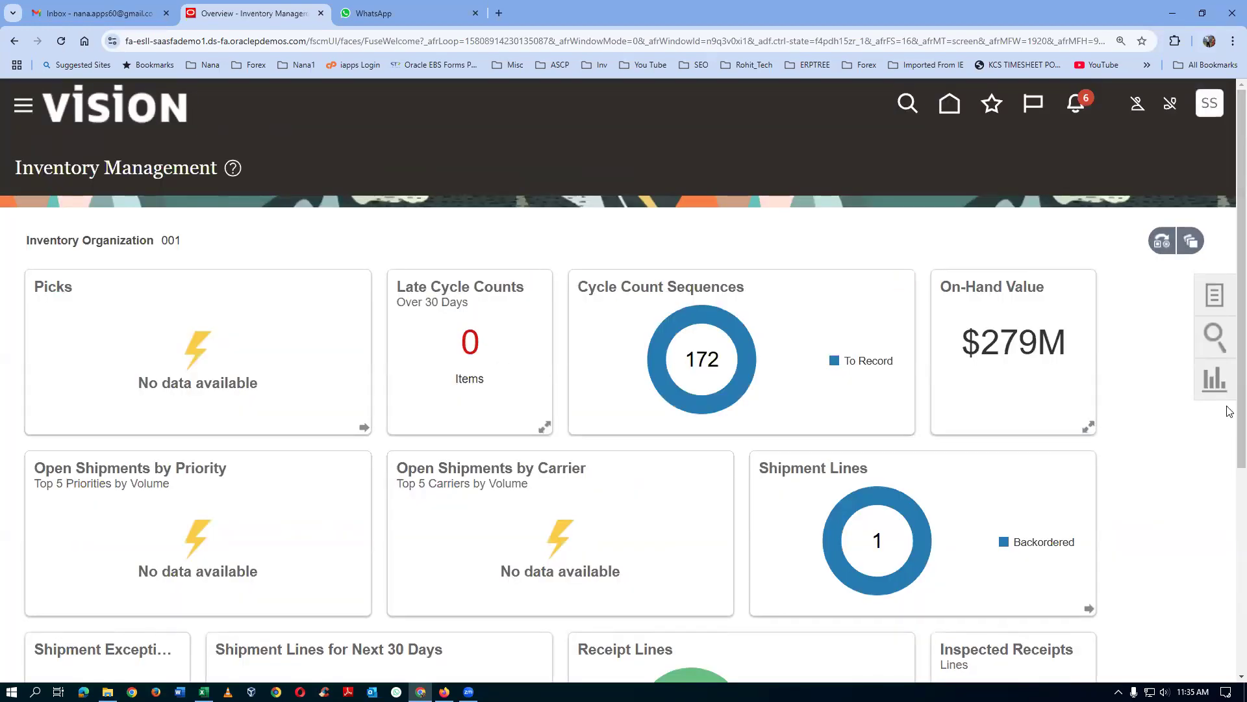
Step: Create another miscellaneous transaction of type Miscellaneous issue in organization 001
click(1216, 300)
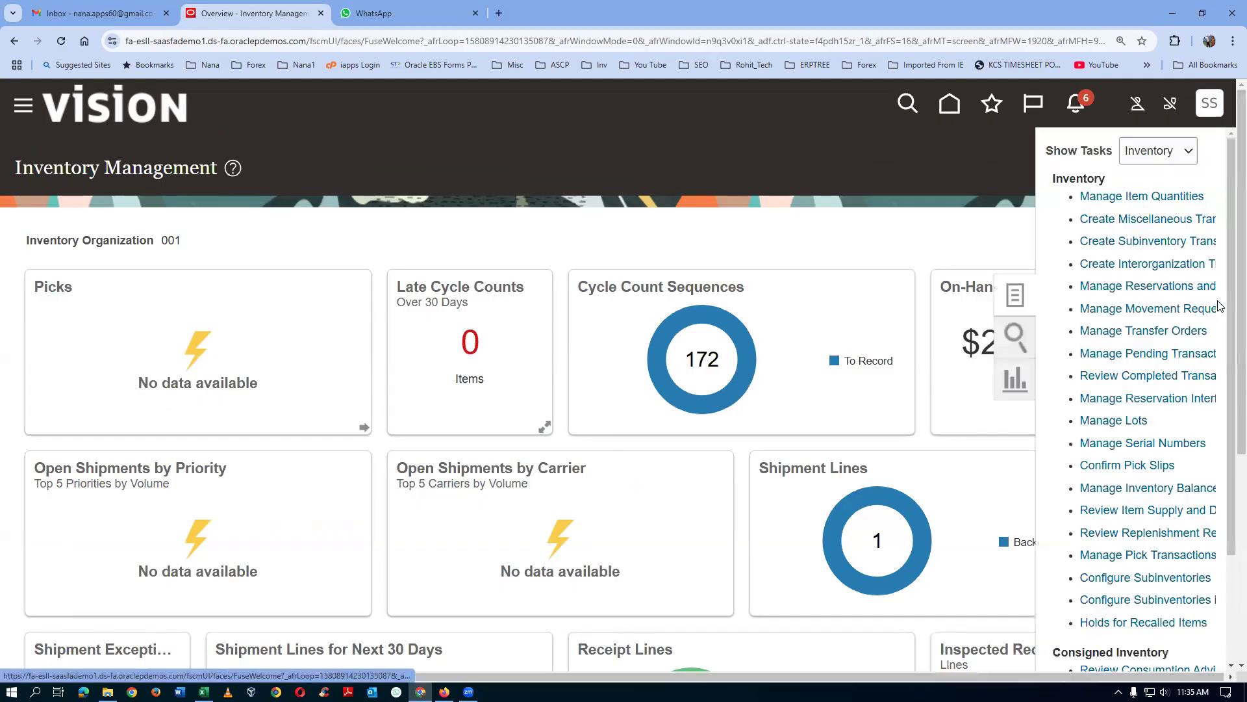
click(1115, 221)
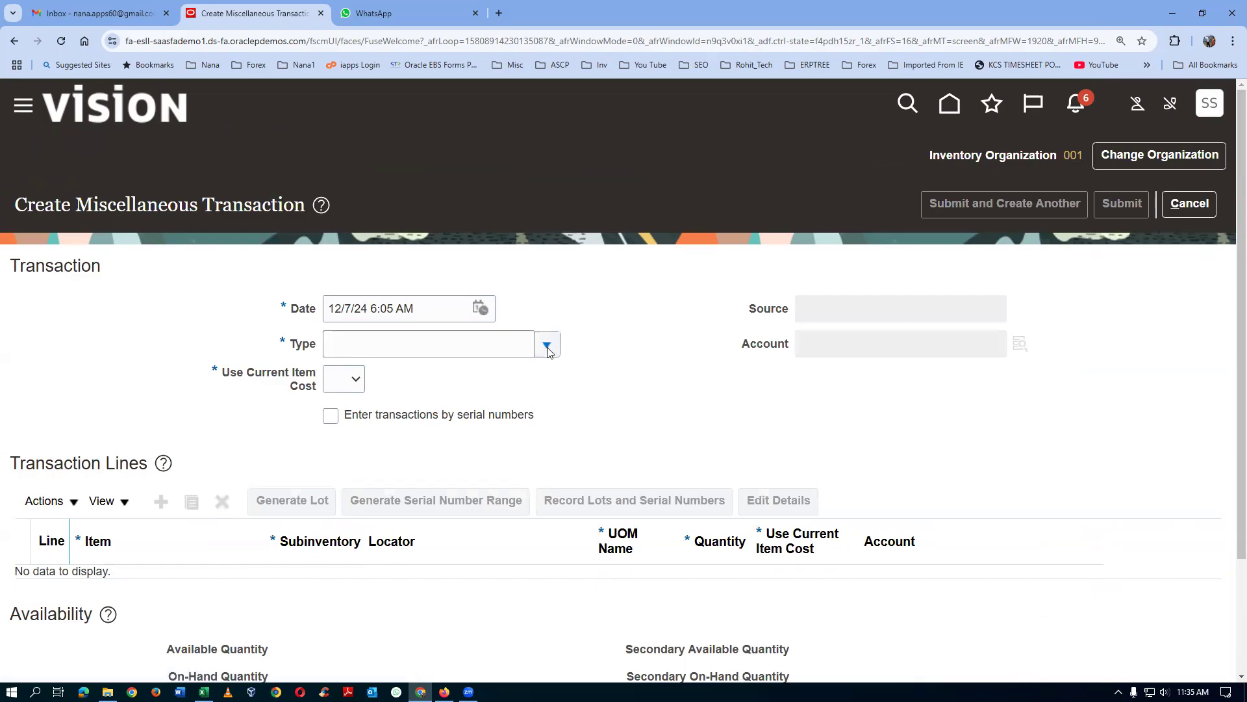
drag(555, 487, 564, 562)
click(446, 611)
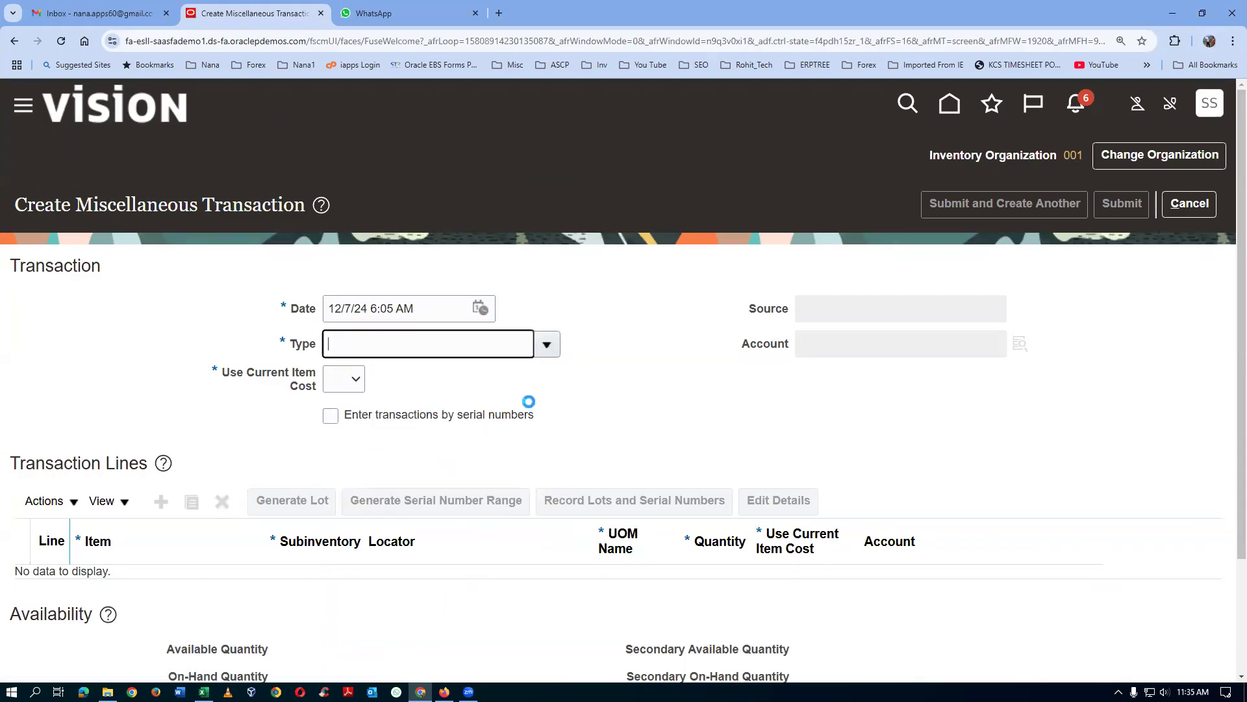
Step: Set the new issue's account to 101.10.22185.000.000.000 and Use Current Item Cost to Yes
click(864, 346)
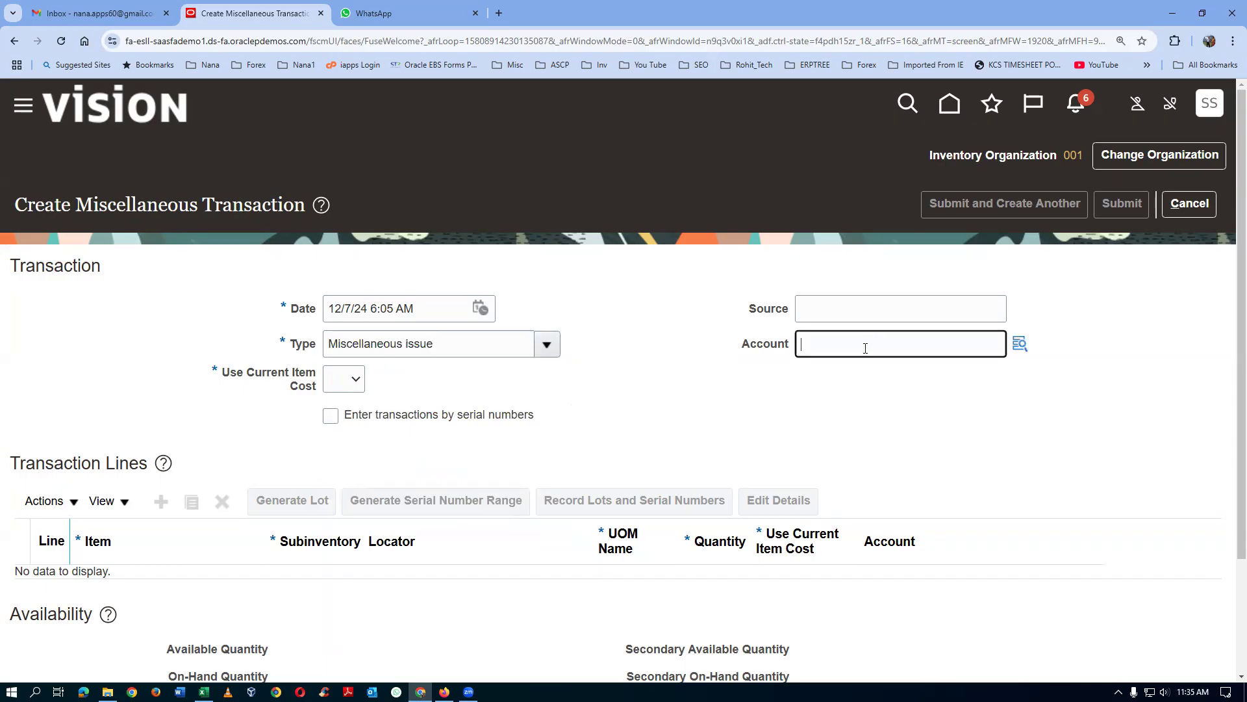
text(101.10.22185.000.000.000)
key(Tab)
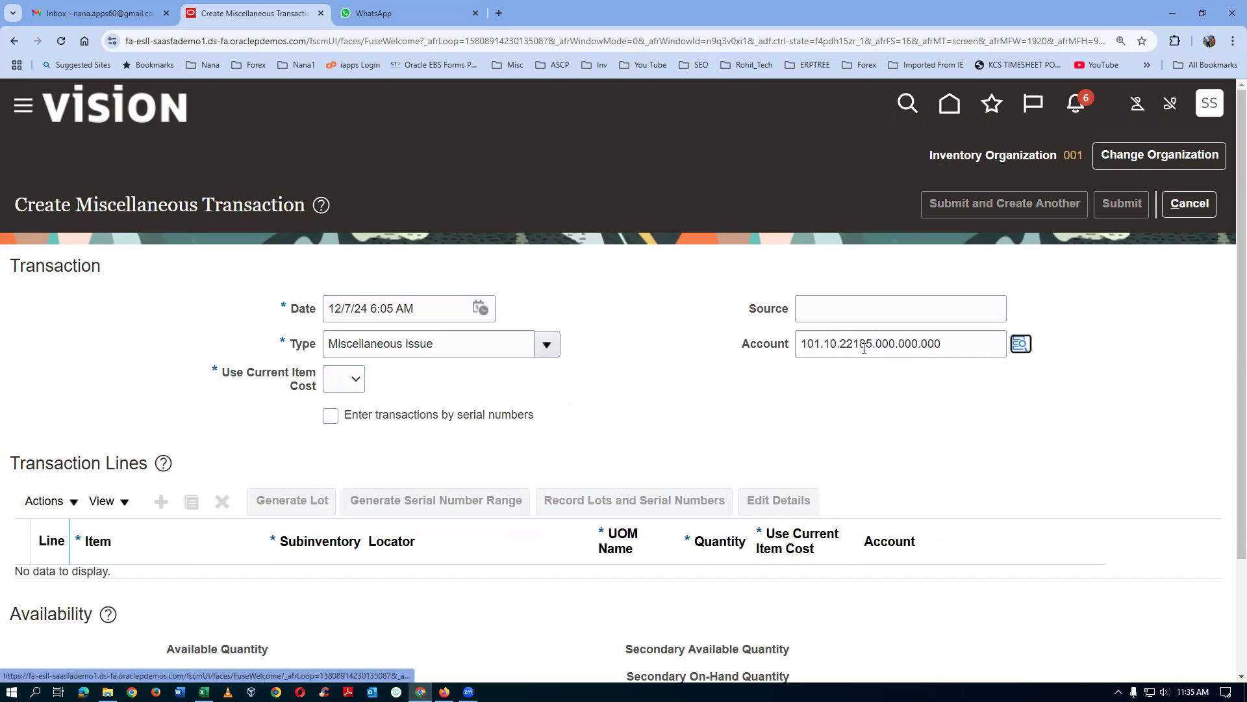
click(338, 381)
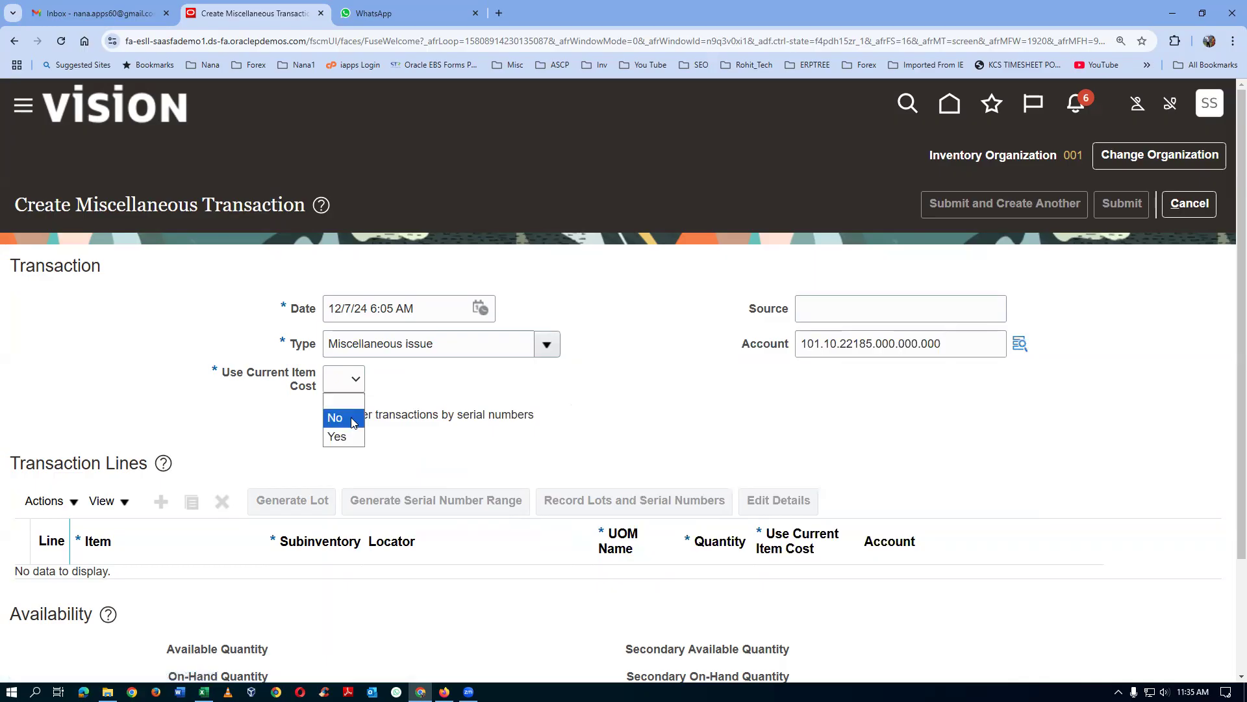
click(339, 434)
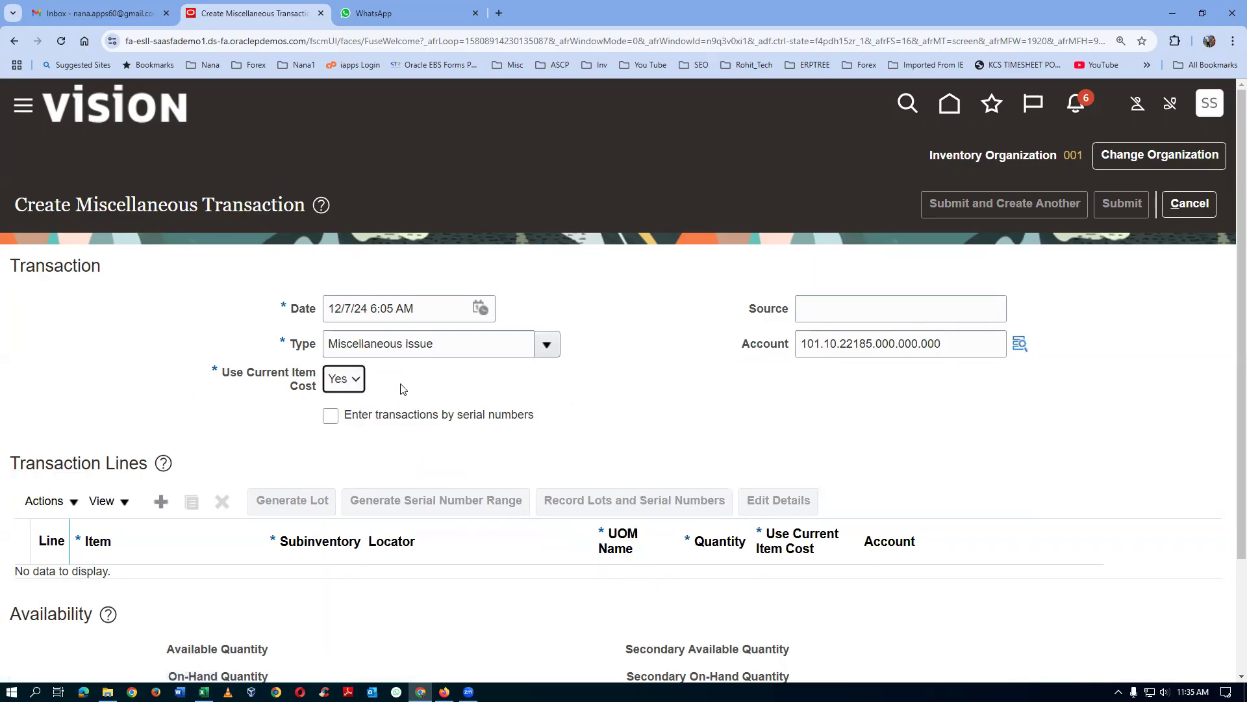
Step: Add a transaction line for item t0101_fifo to the second miscellaneous issue
click(161, 502)
click(152, 589)
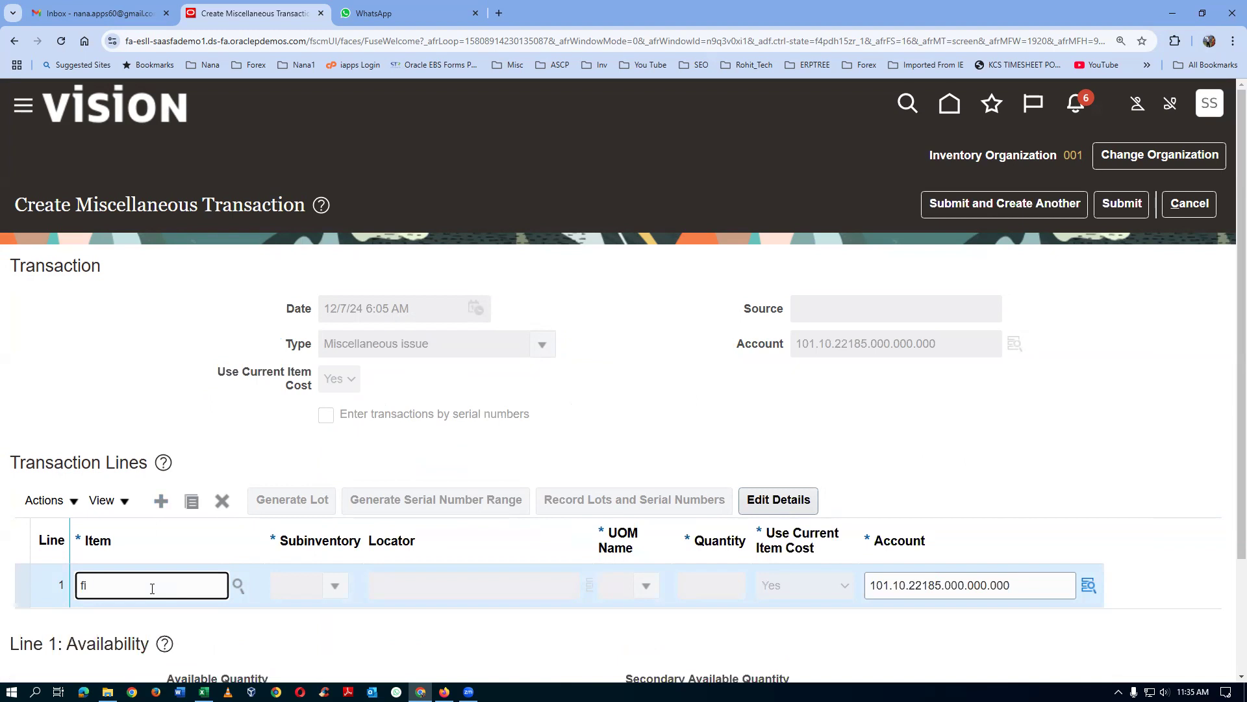
text(t0101_fifo)
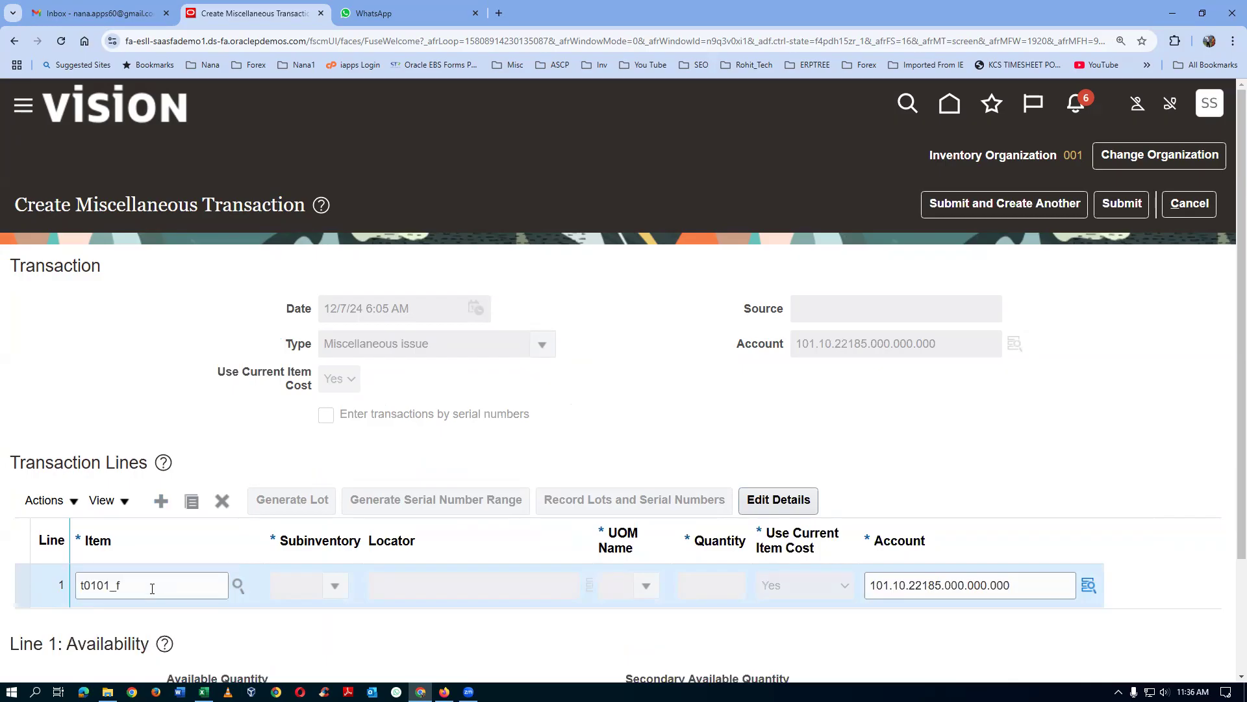
key(Tab)
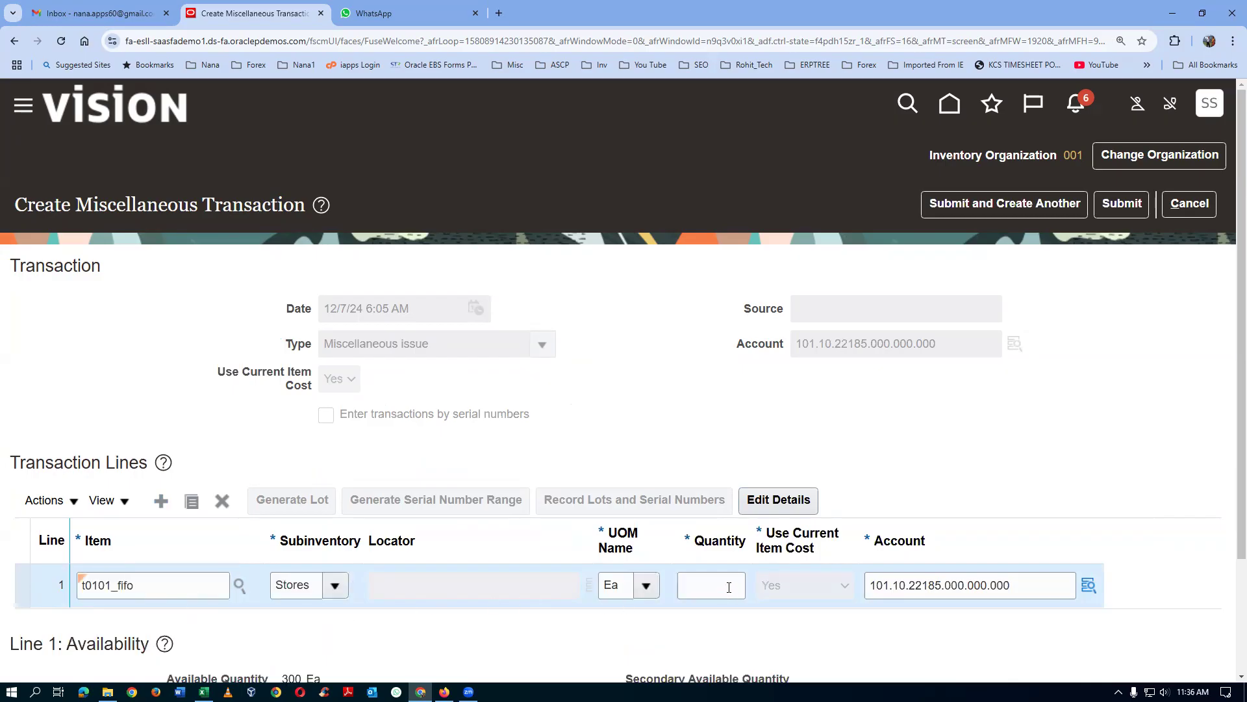
Step: Set the line's quantity to 300 after checking Customer B's order in the Excel workbook, and submit the issue in Oracle Fusion
click(729, 588)
key(alt+Tab)
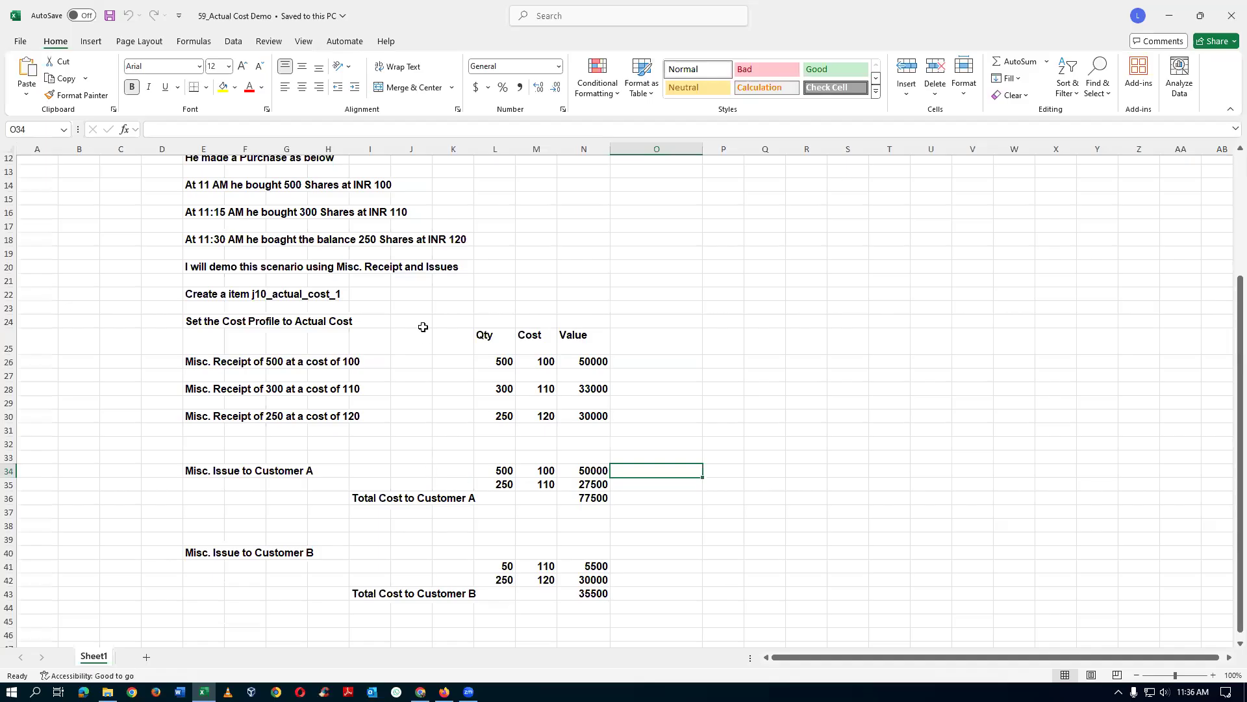
scroll(288, 209, up, 1)
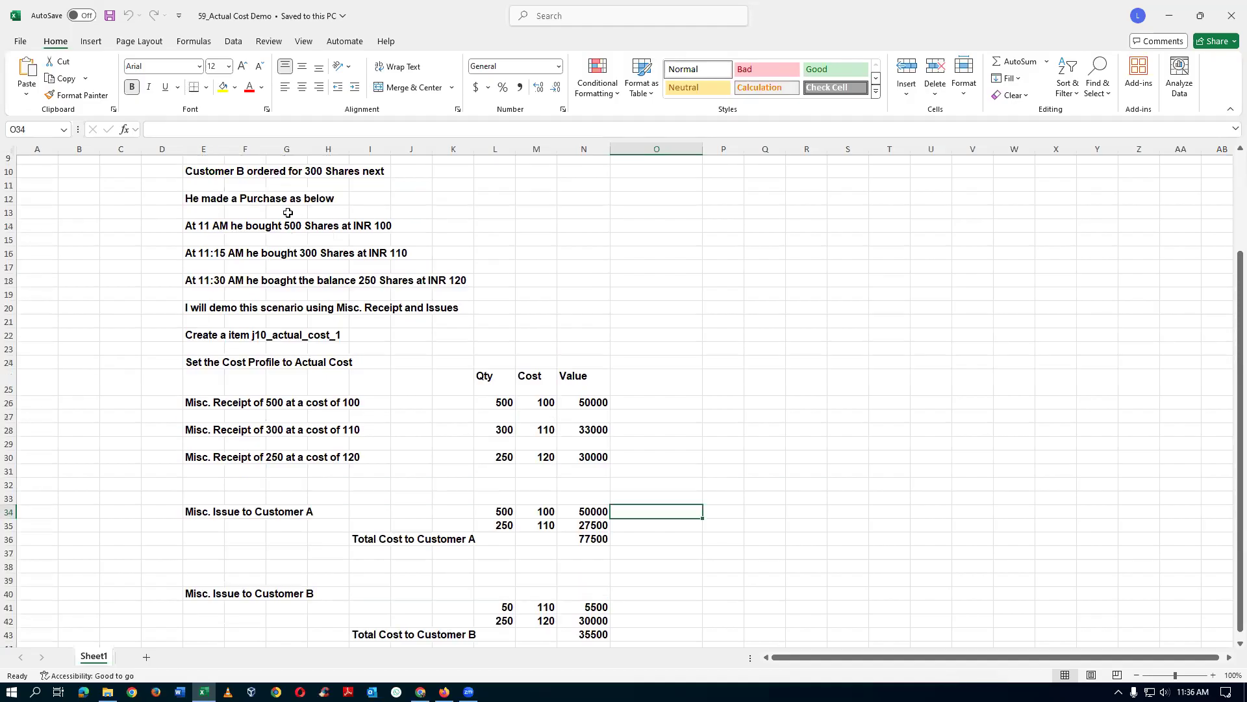
scroll(294, 219, up, 1)
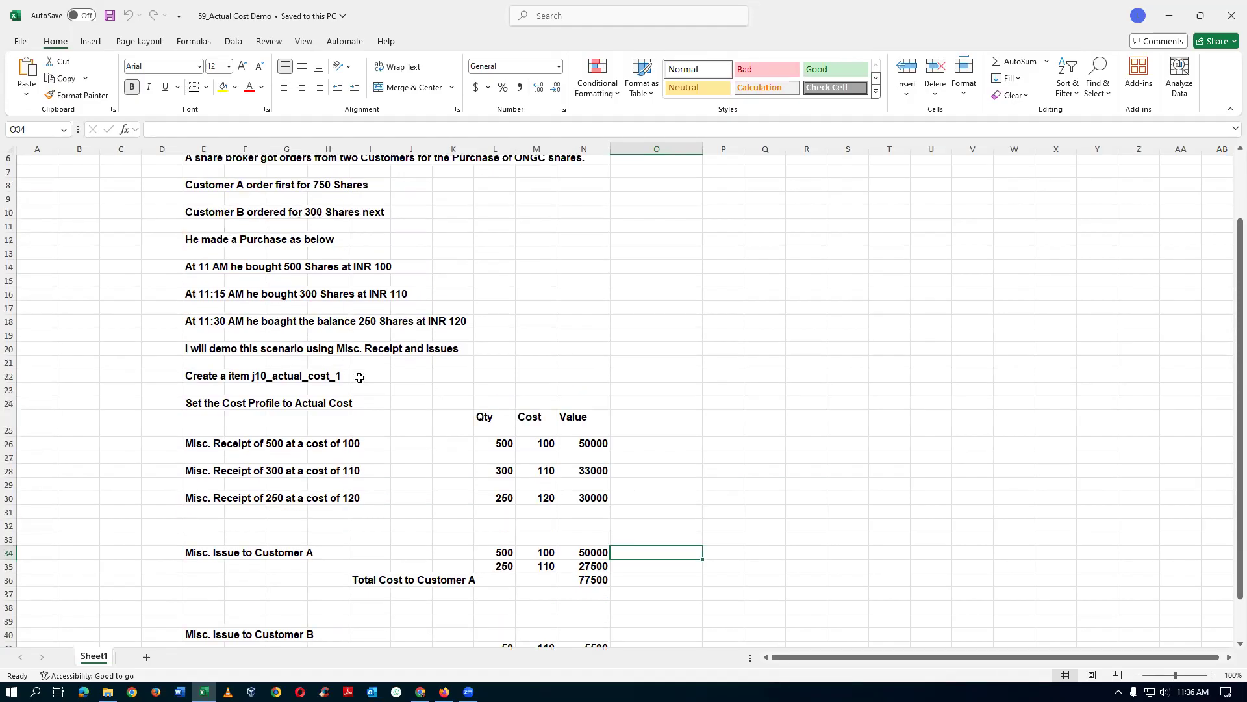
key(alt+Tab)
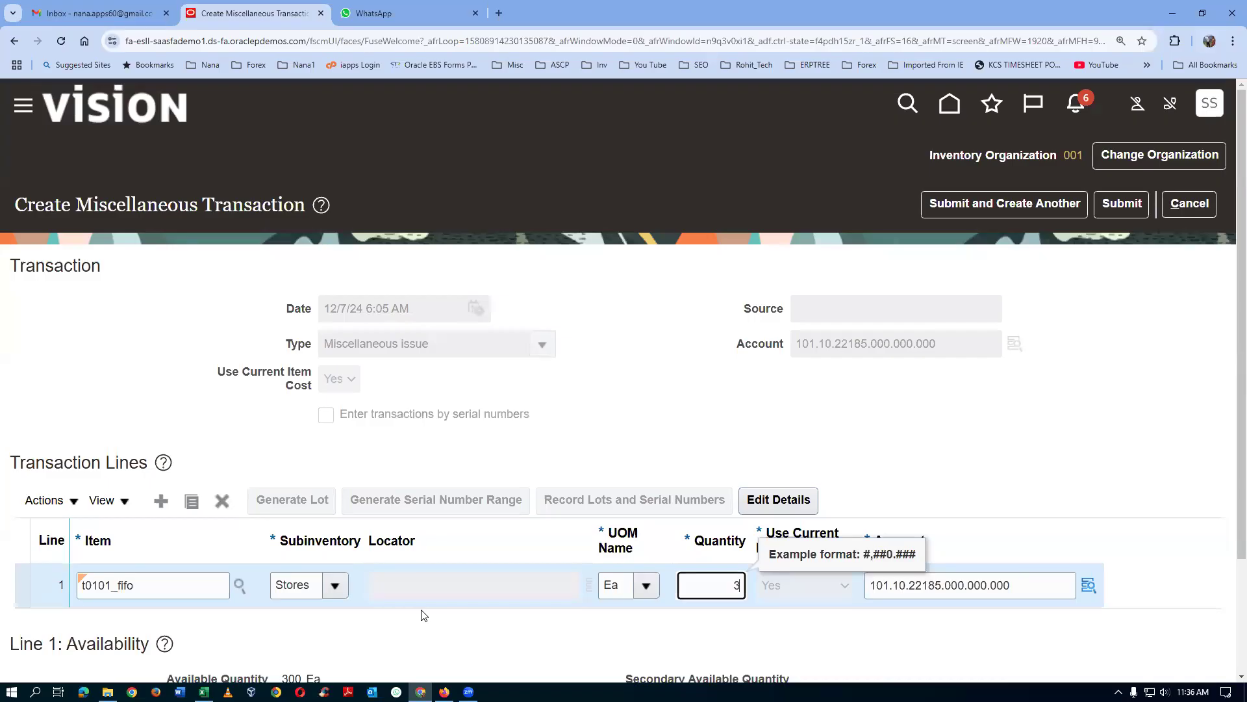
text(00)
key(Tab)
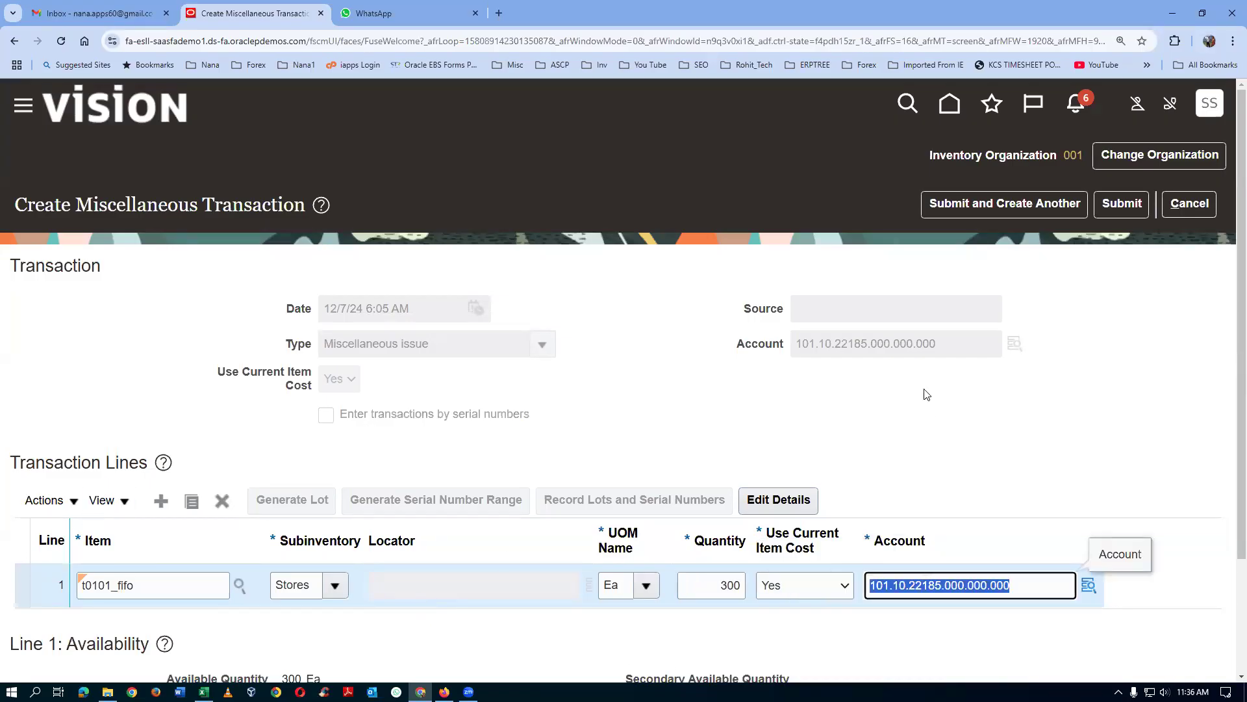
click(1112, 206)
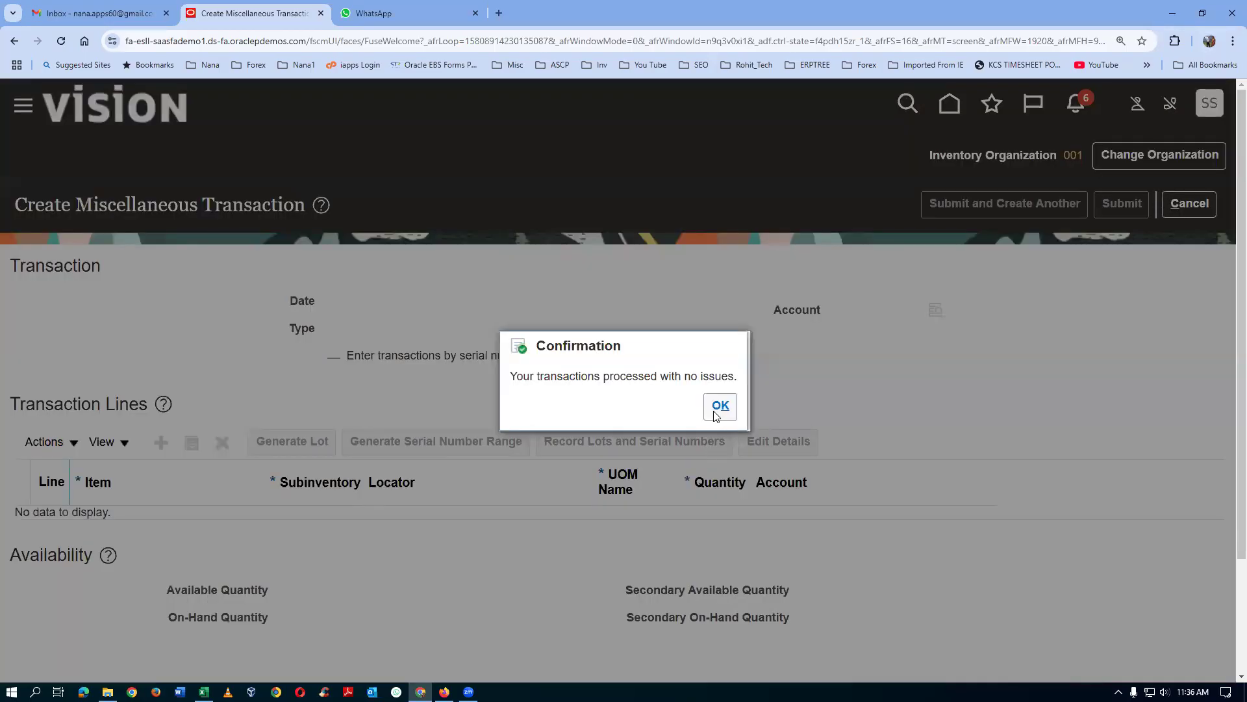
click(712, 412)
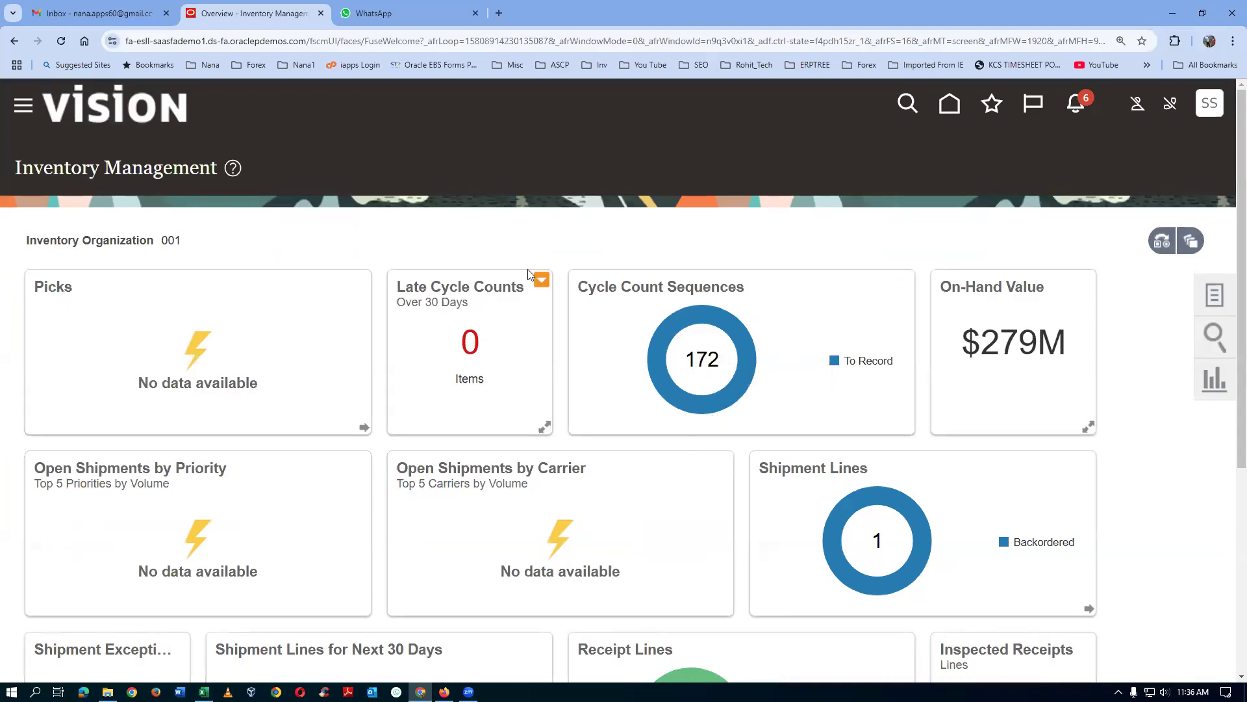
Step: Return to the home page and open the Scheduled Processes work area from the Tools group
click(992, 109)
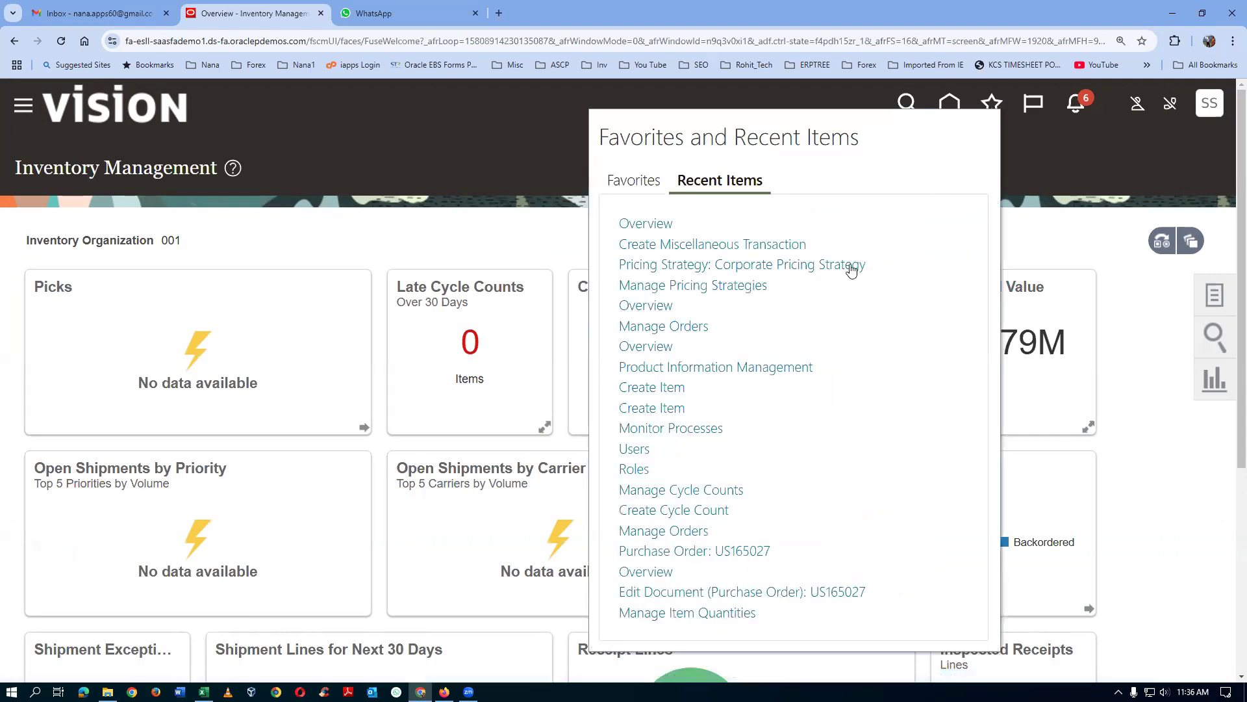
click(1068, 146)
click(949, 106)
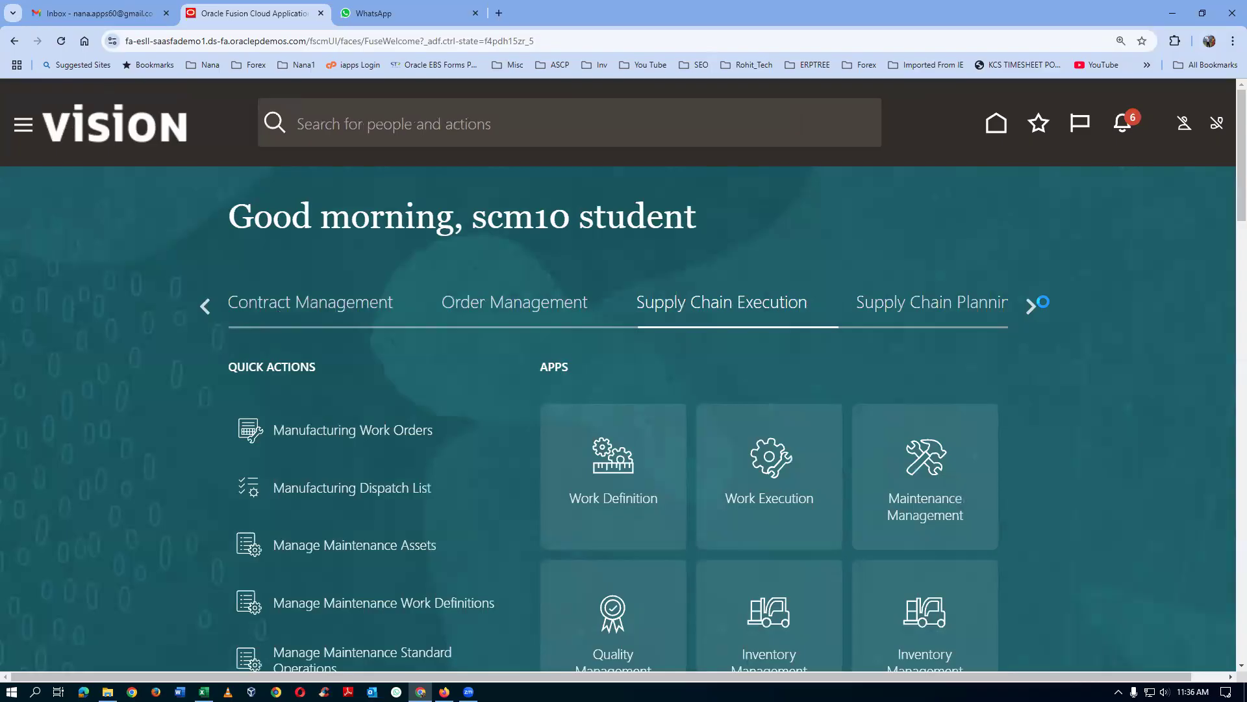
click(1033, 308)
click(1033, 308)
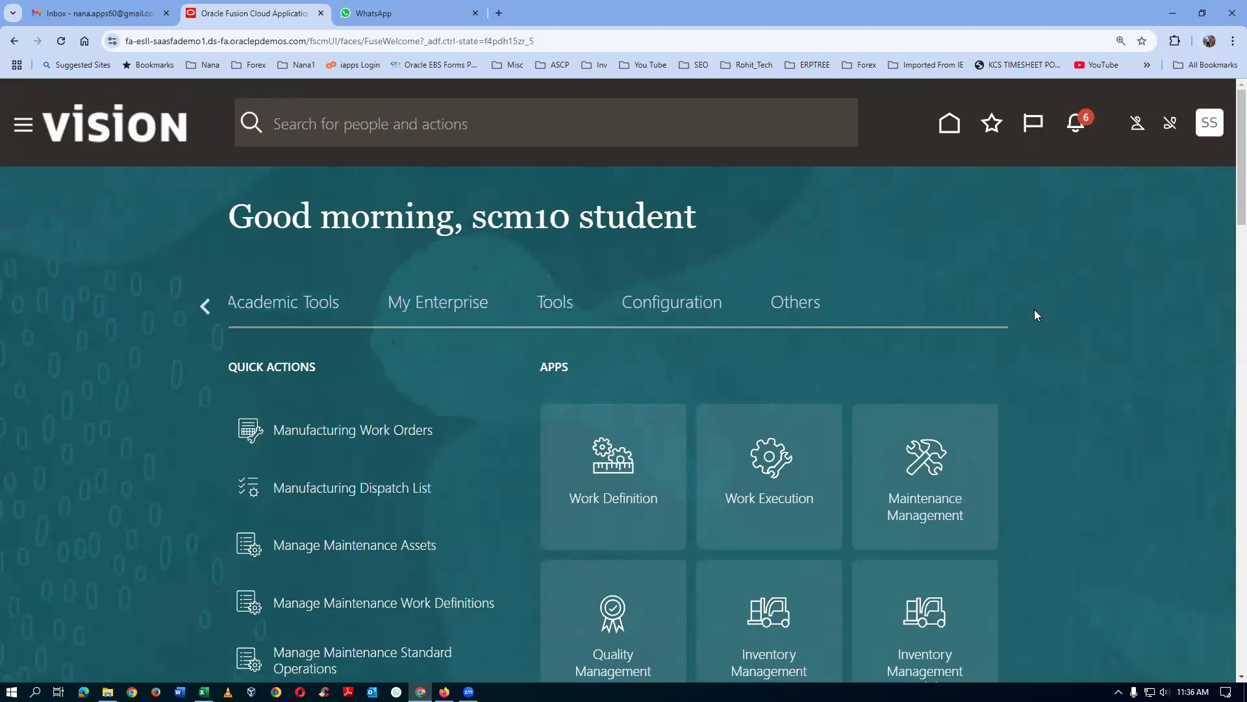
click(558, 305)
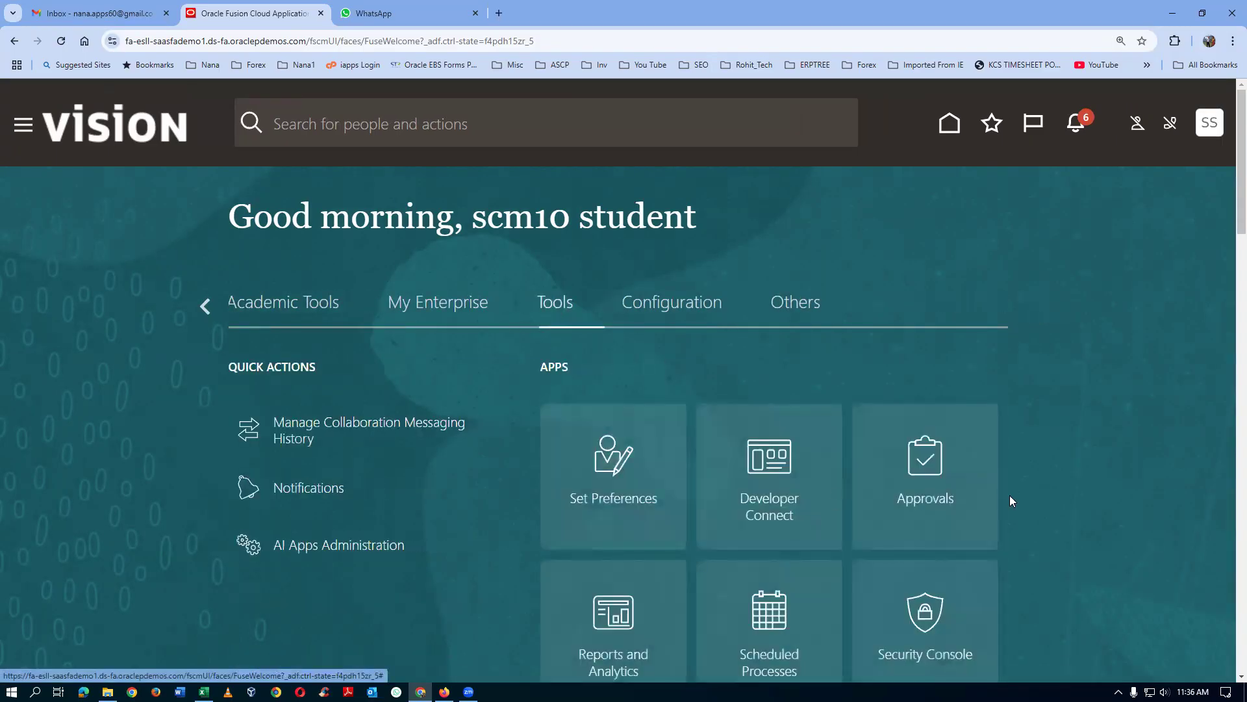
scroll(1009, 501, down, 2)
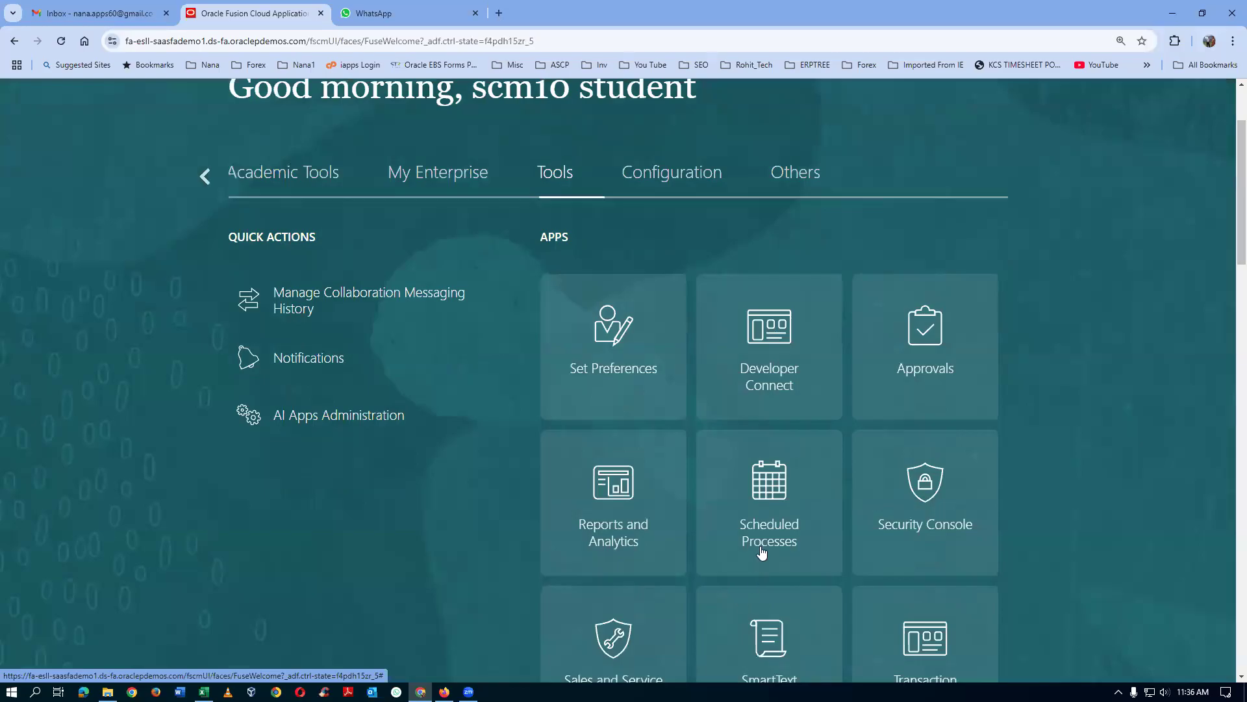
click(763, 552)
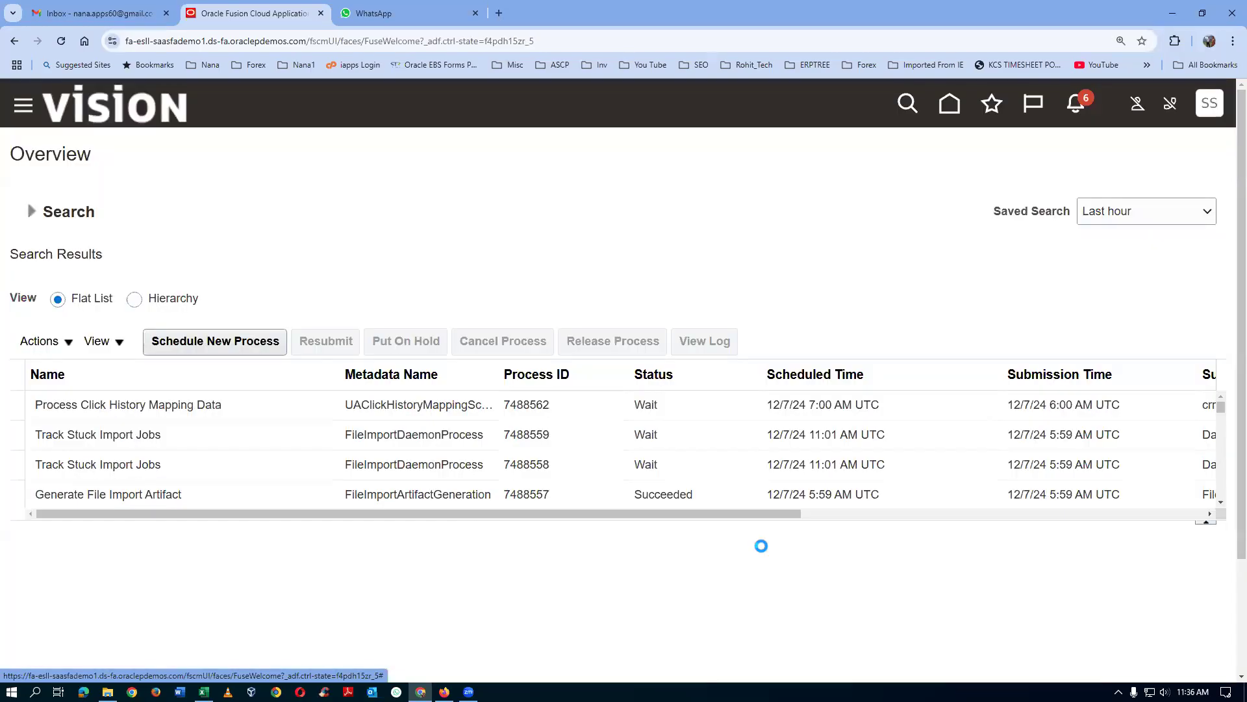
Step: Start a new scheduled job for the process Transfer Transactions from Inventory to Costing
click(174, 352)
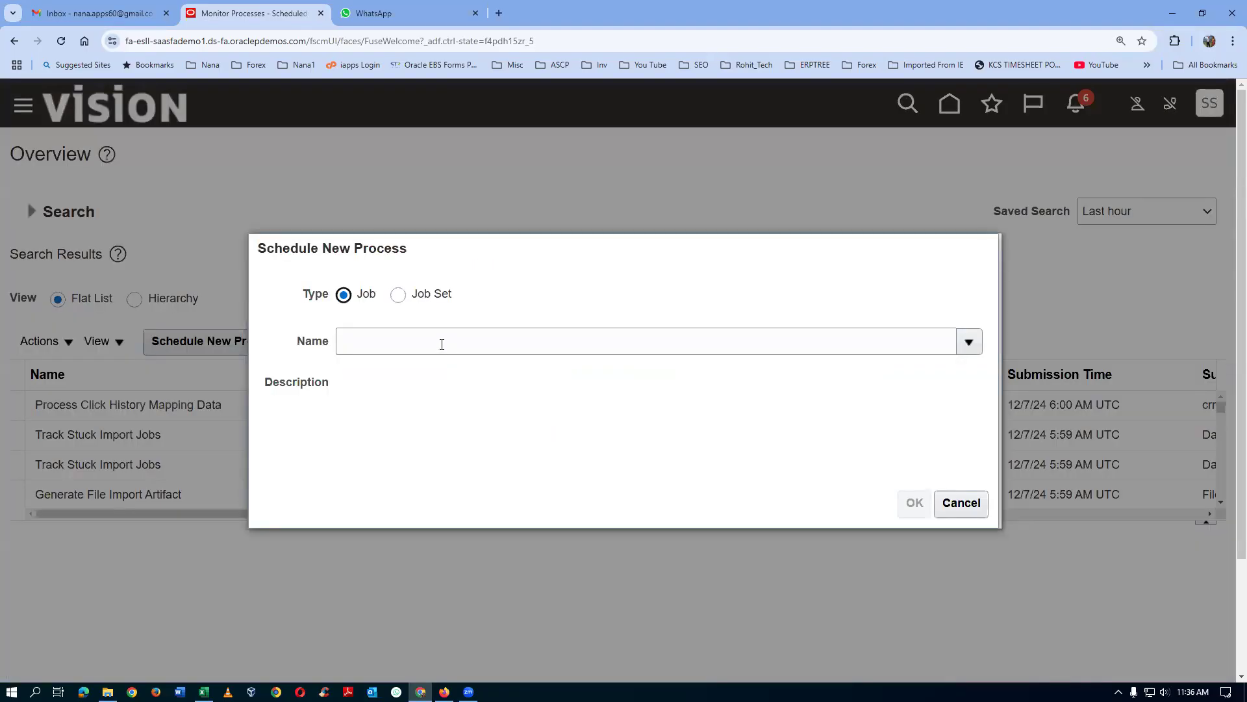
click(442, 345)
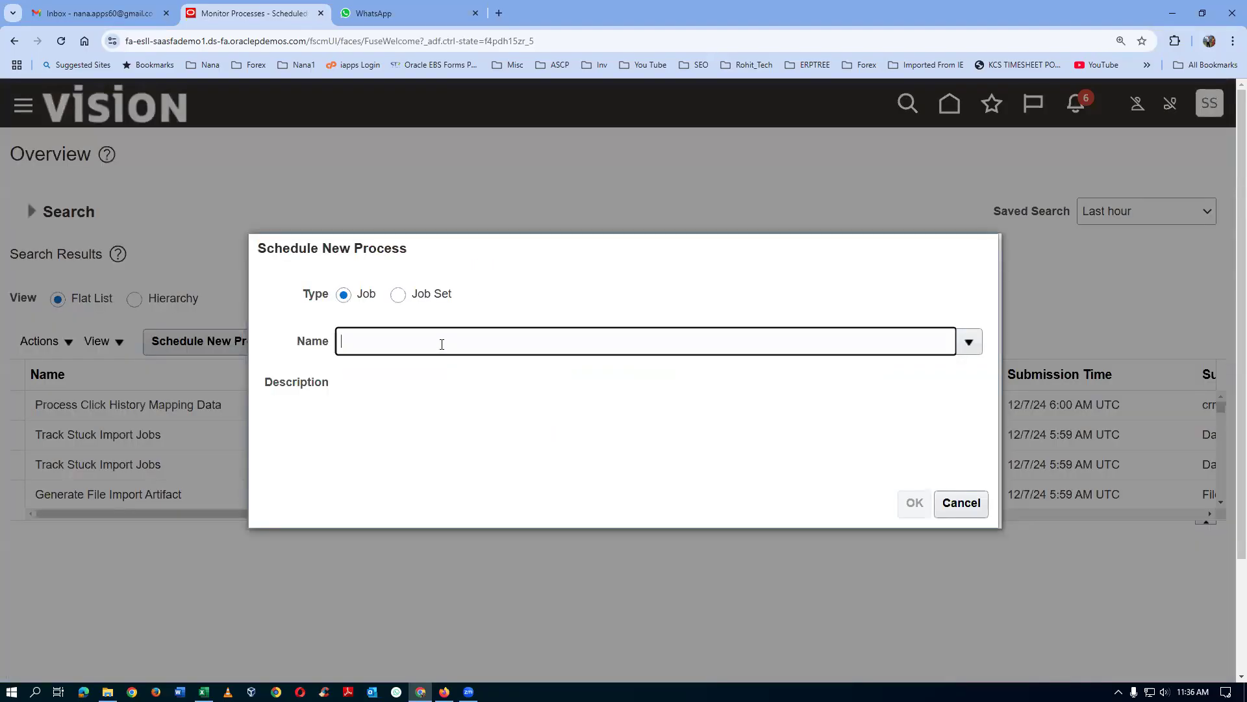
text(transf)
text(er%cost%)
key(BackSpace)
key(BackSpace)
key(BackSpace)
key(BackSpace)
text(inv%cost%)
key(Tab)
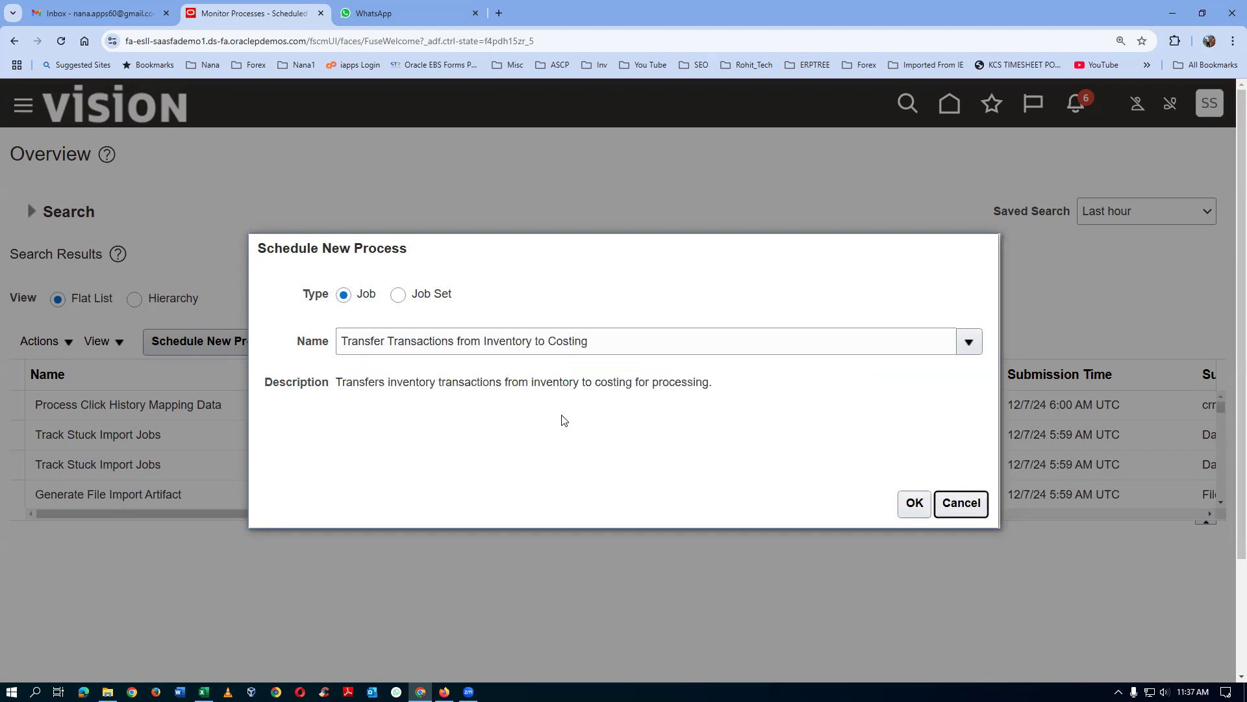
click(914, 508)
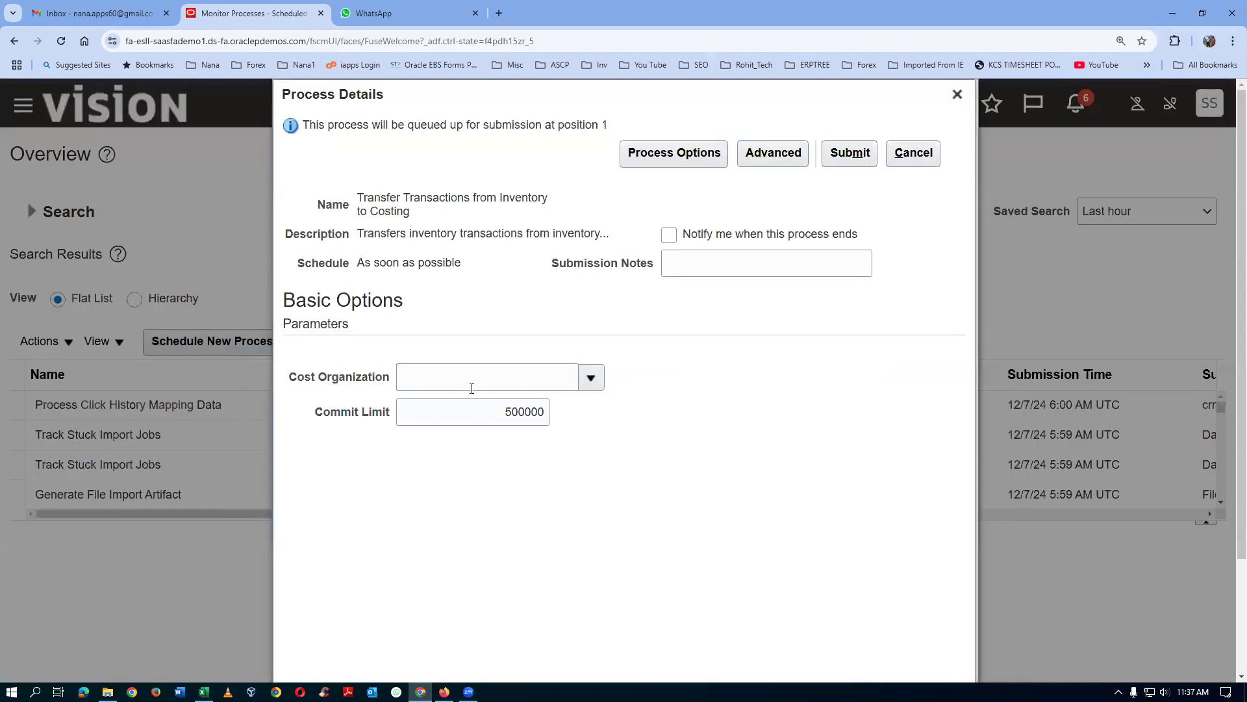
Step: Set the transfer job's cost organization to US Operations and submit the process
click(470, 385)
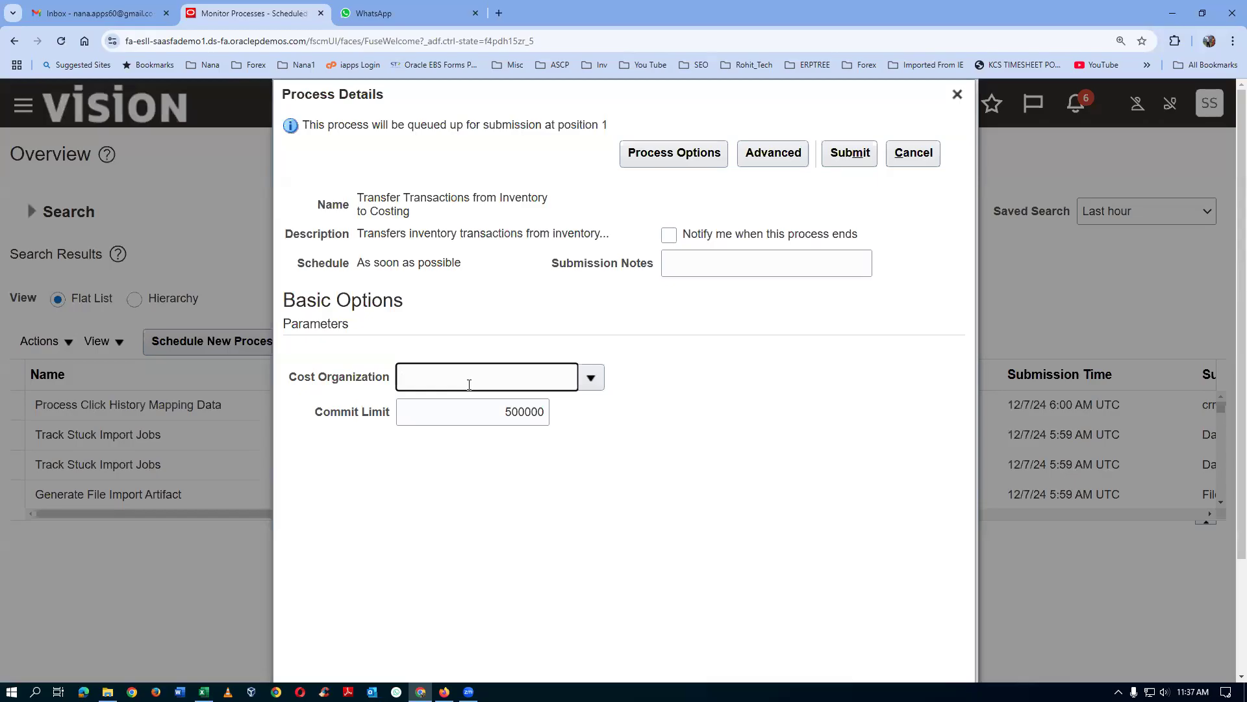
text(US Ope)
key(Tab)
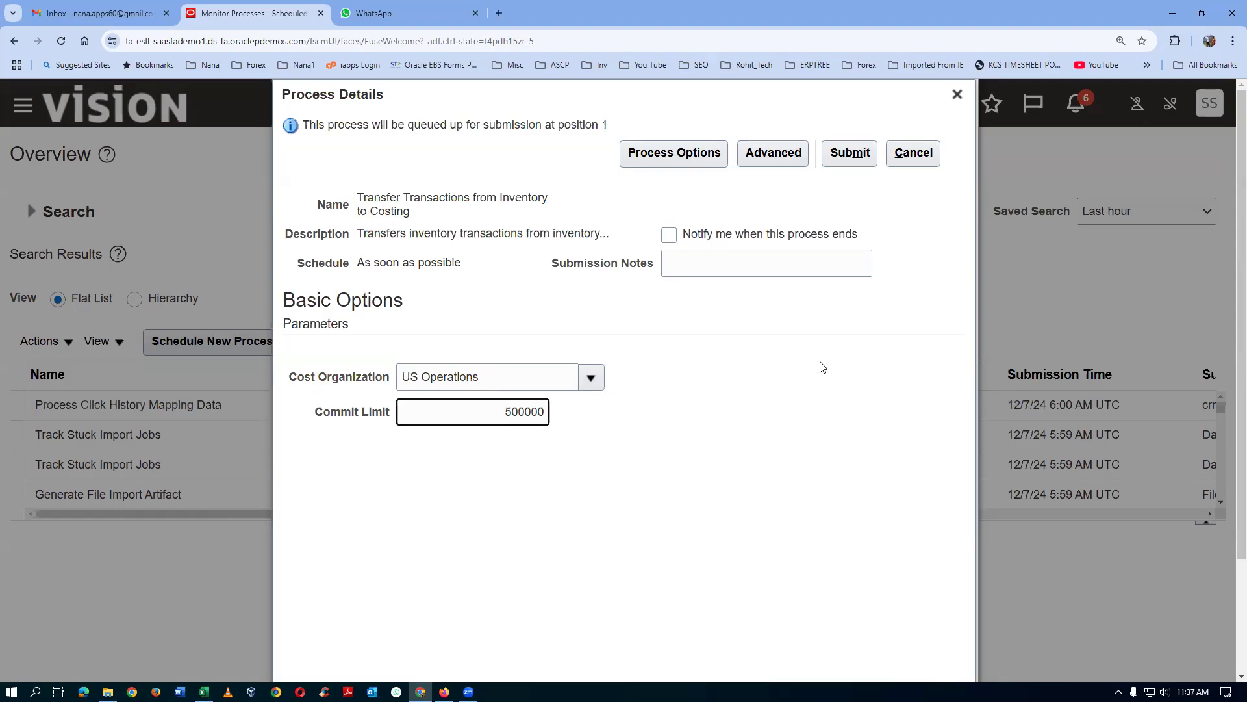
click(850, 156)
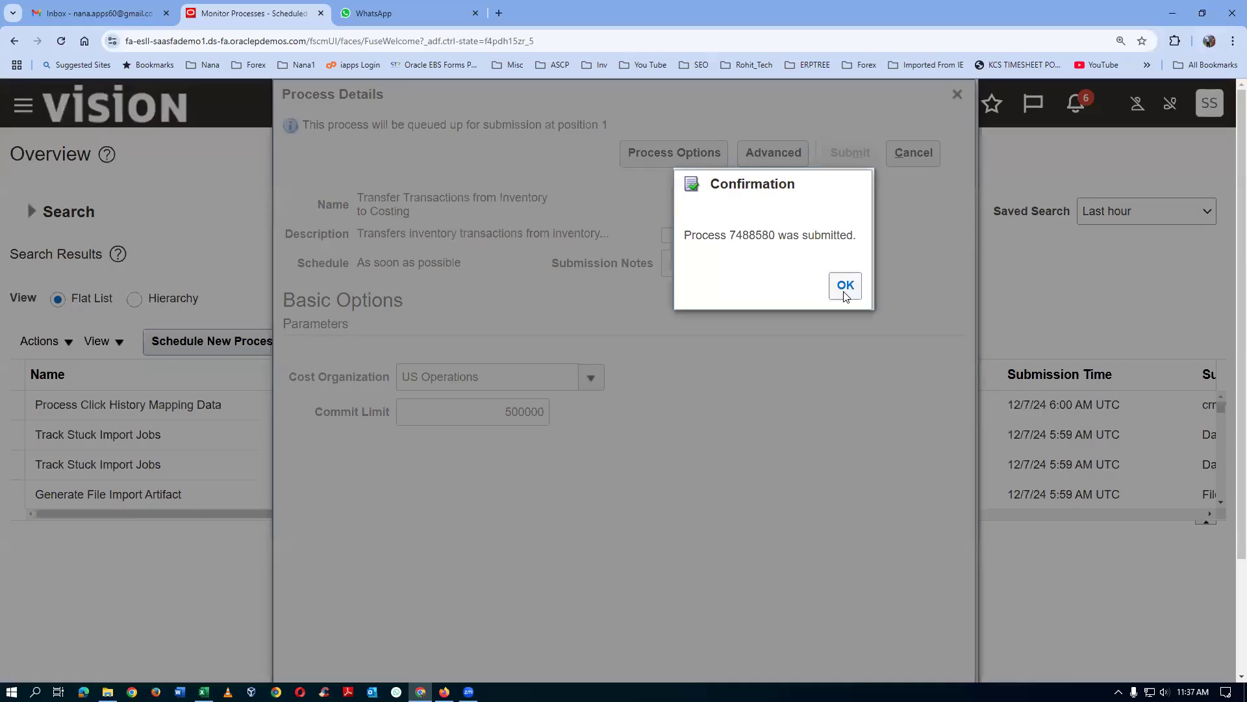
click(845, 290)
Step: Refresh the process list, filter it to processes submitted by scm10, and check the status of the inventory-to-costing transfer
click(756, 341)
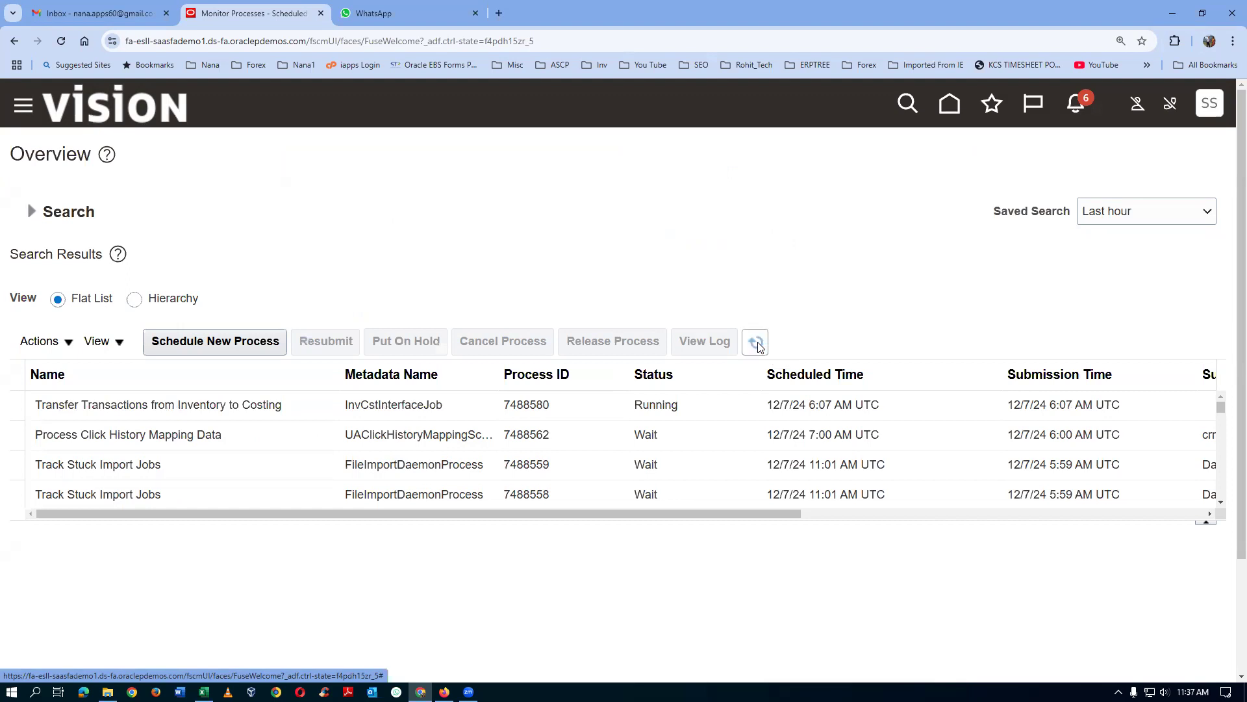
click(757, 342)
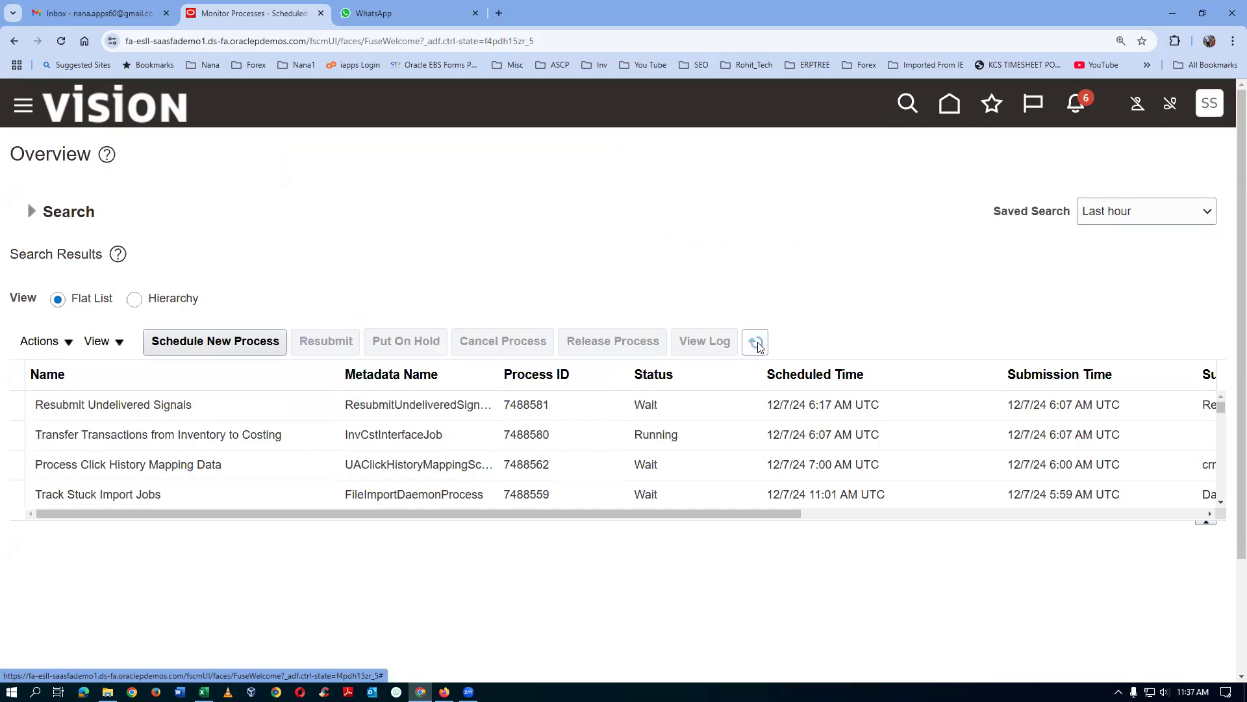
click(30, 211)
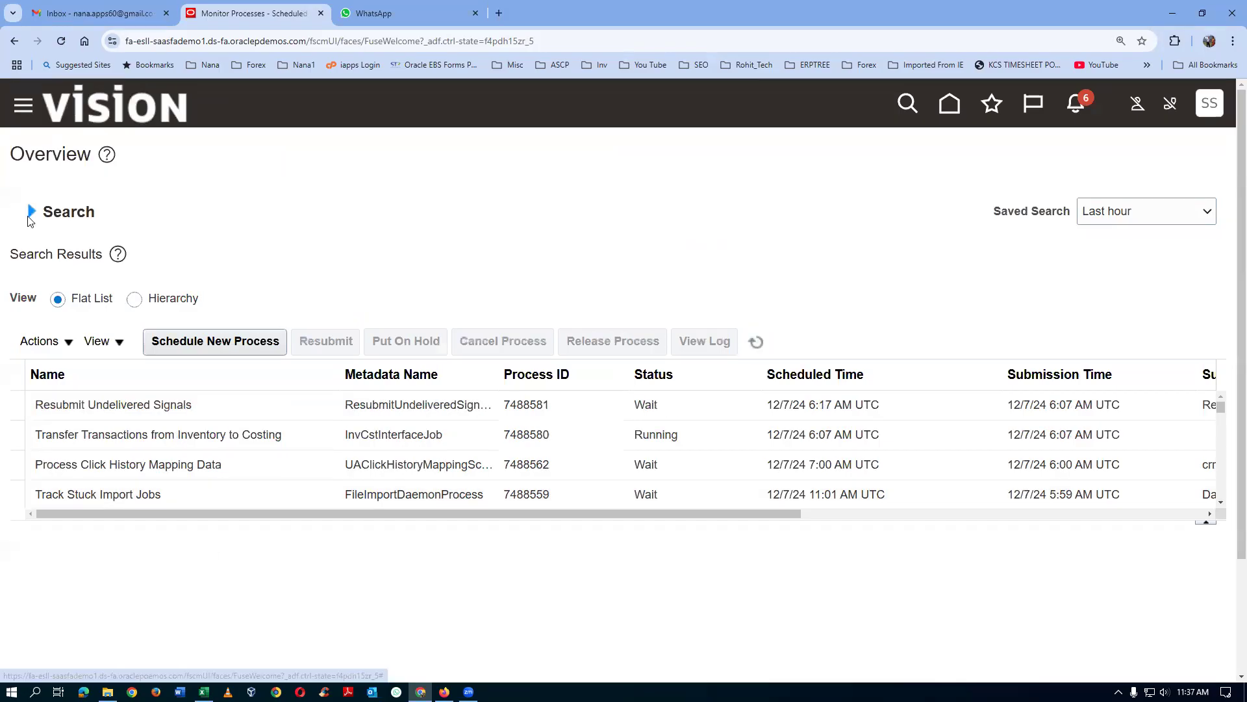
click(766, 321)
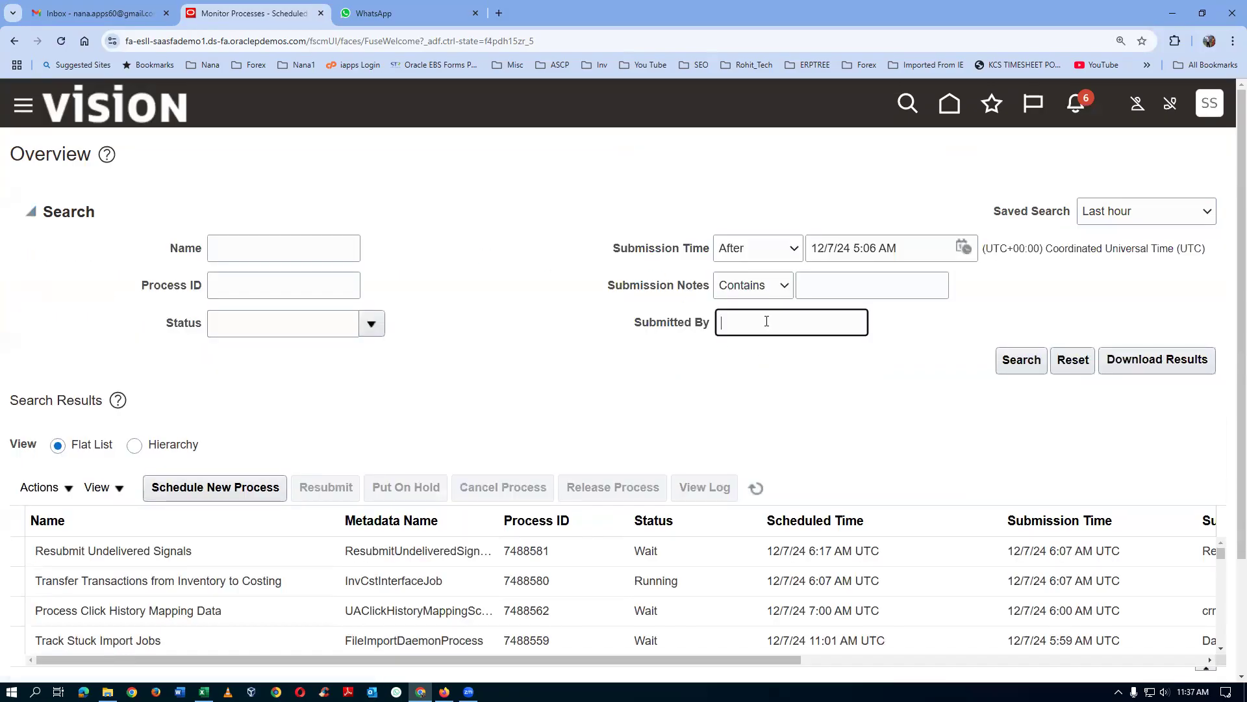
text(scm10)
click(1029, 364)
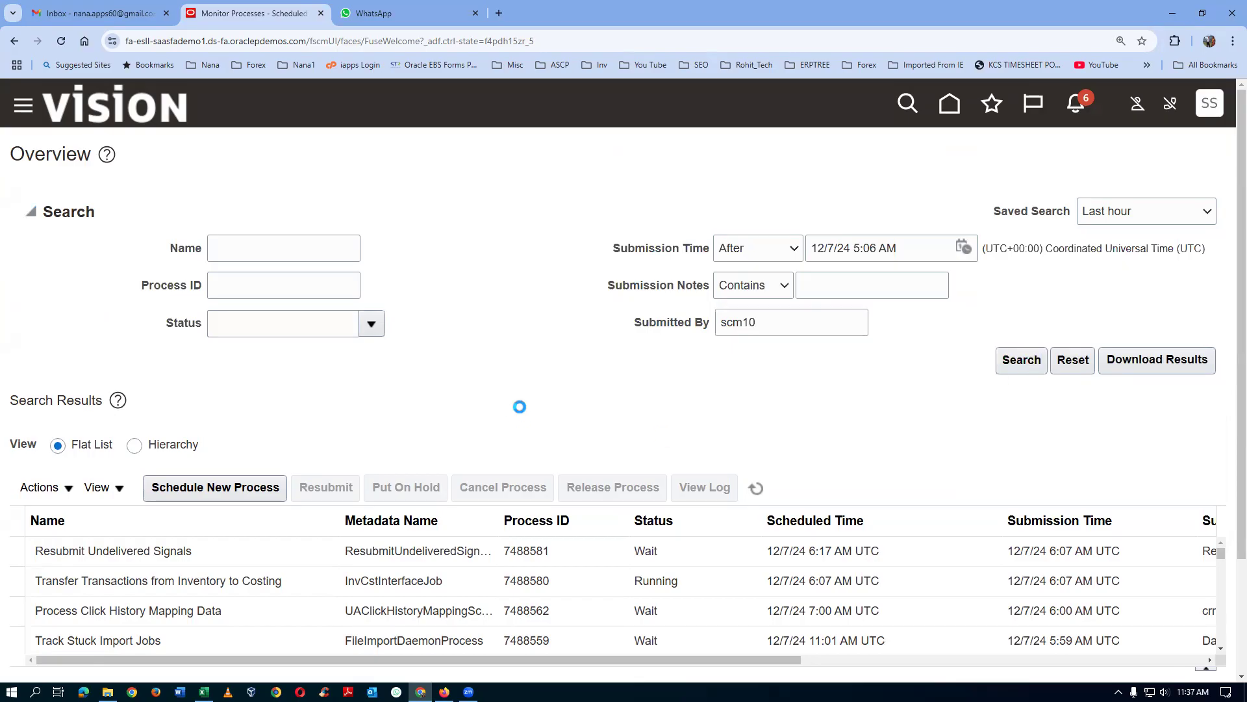
scroll(520, 413, down, 2)
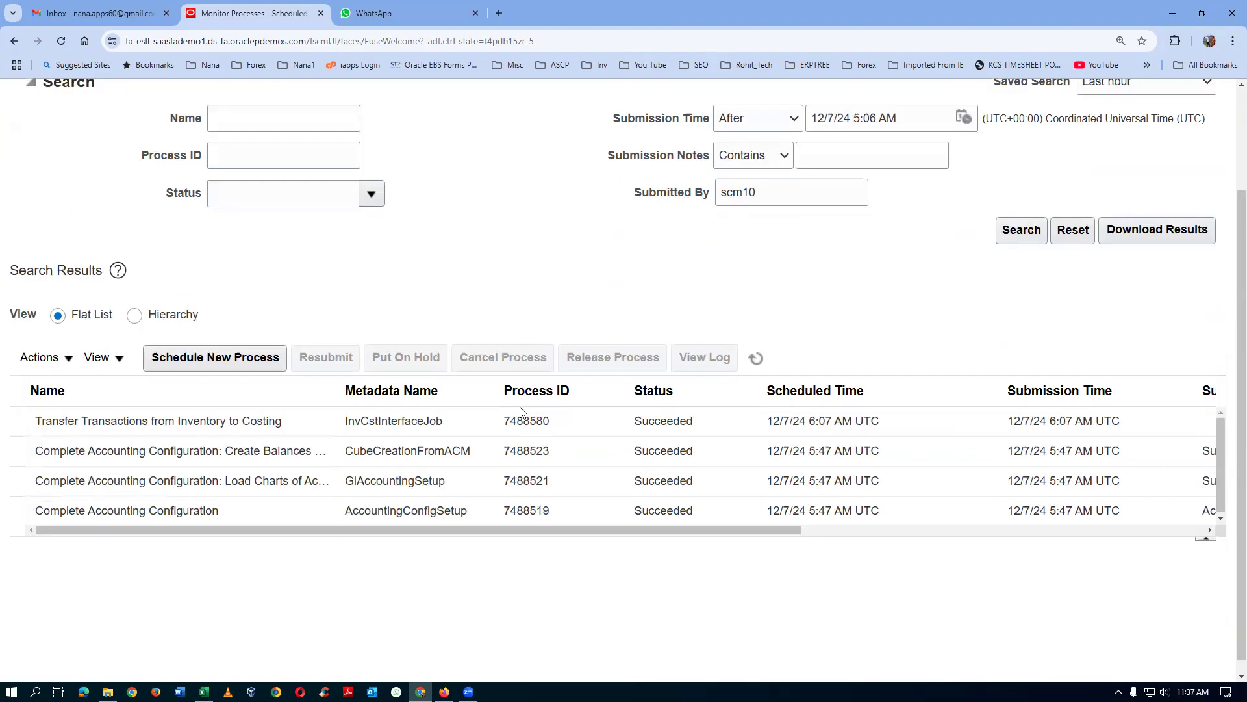
click(704, 422)
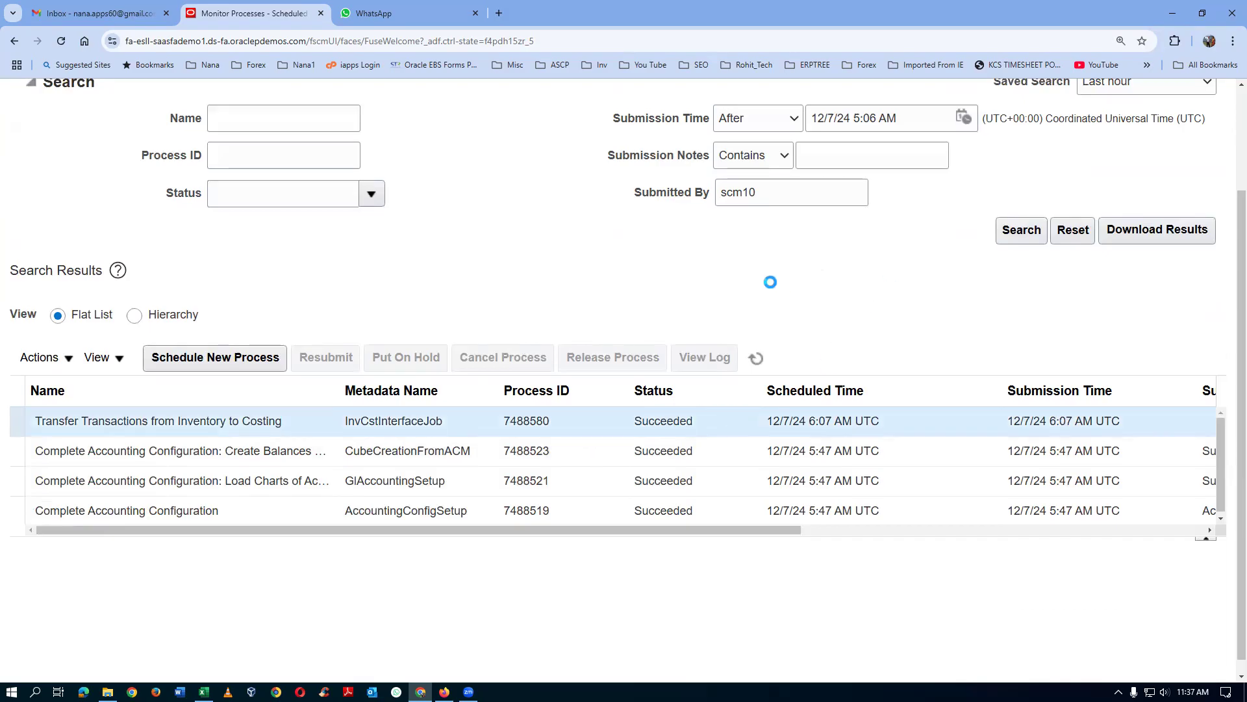
Step: Duplicate the Scheduled Processes browser tab and load the Oracle Fusion home page in it by shortening the web address
right_click(240, 13)
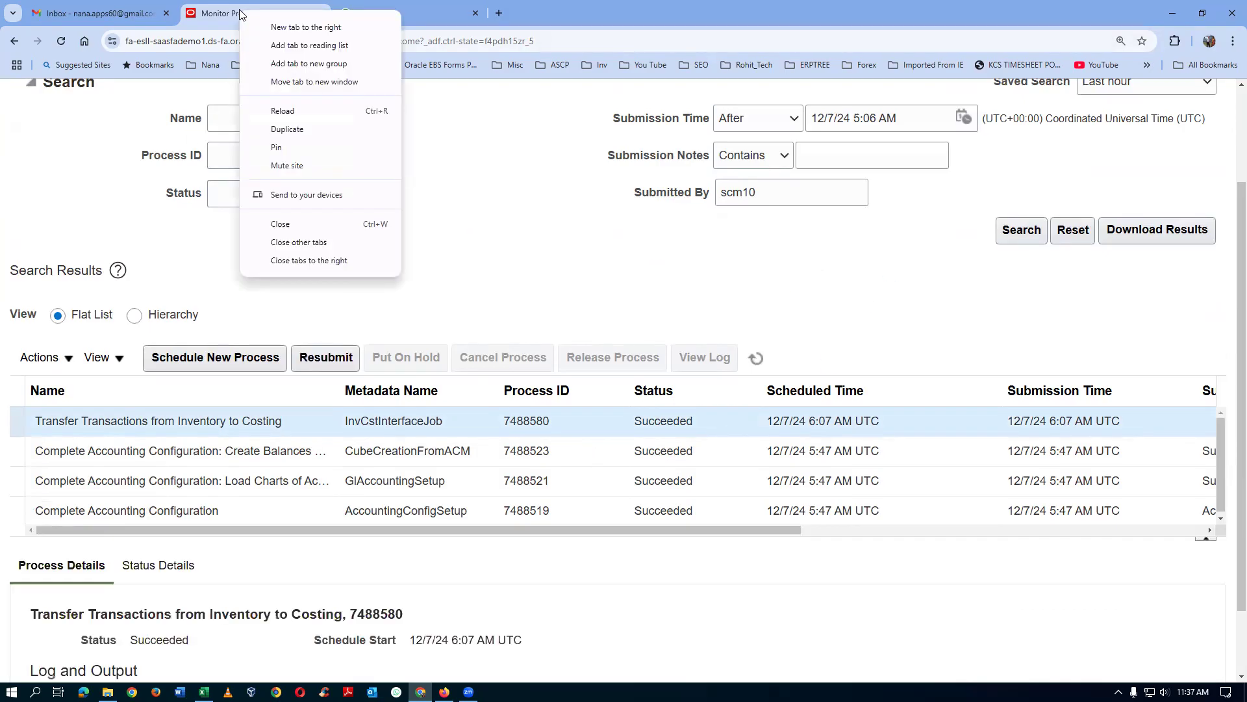
click(274, 130)
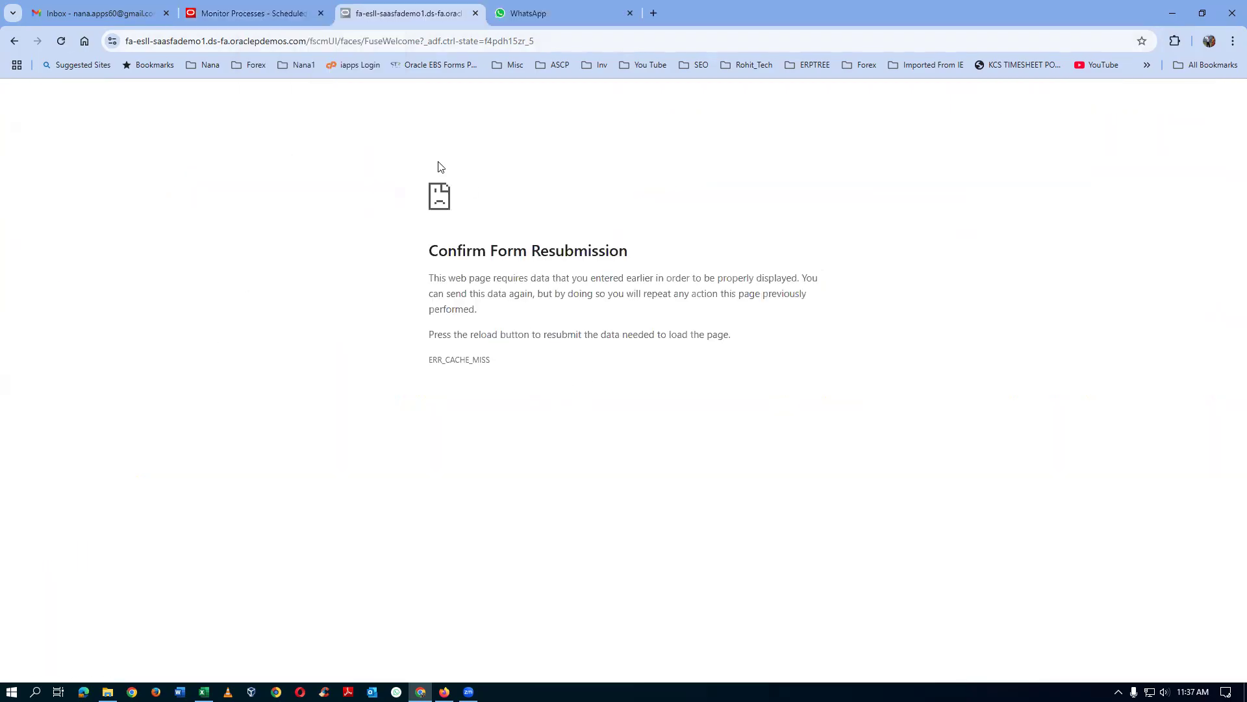
click(537, 51)
click(621, 41)
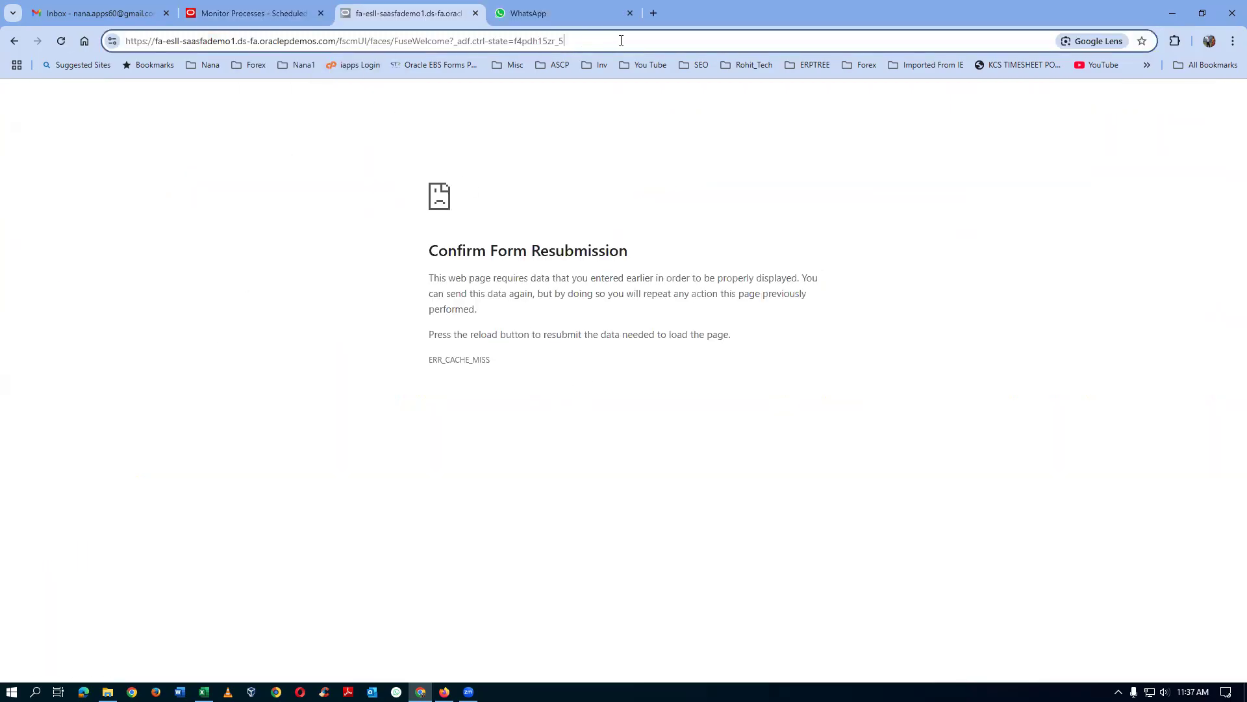
key(BackSpace)
key(BackSpace)
key(BackSpace)
key(BackSpace)
key(BackSpace)
key(BackSpace)
key(BackSpace)
key(BackSpace)
key(BackSpace)
key(BackSpace)
key(BackSpace)
key(BackSpace)
key(BackSpace)
key(BackSpace)
key(BackSpace)
key(BackSpace)
key(BackSpace)
key(BackSpace)
key(BackSpace)
key(BackSpace)
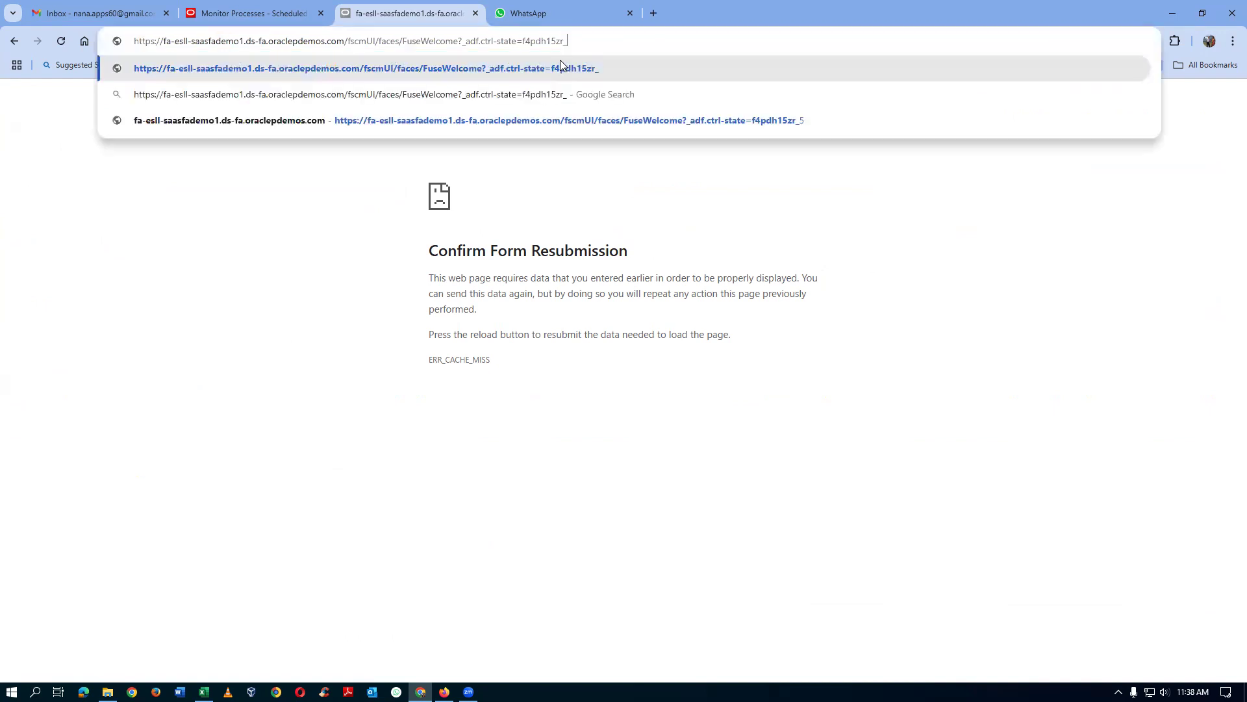
key(BackSpace)
key(BackSpace)
key(BackSpace)
key(BackSpace)
key(BackSpace)
key(BackSpace)
key(BackSpace)
key(BackSpace)
key(BackSpace)
key(BackSpace)
key(BackSpace)
key(BackSpace)
key(BackSpace)
key(BackSpace)
key(BackSpace)
key(BackSpace)
key(BackSpace)
key(BackSpace)
key(BackSpace)
key(BackSpace)
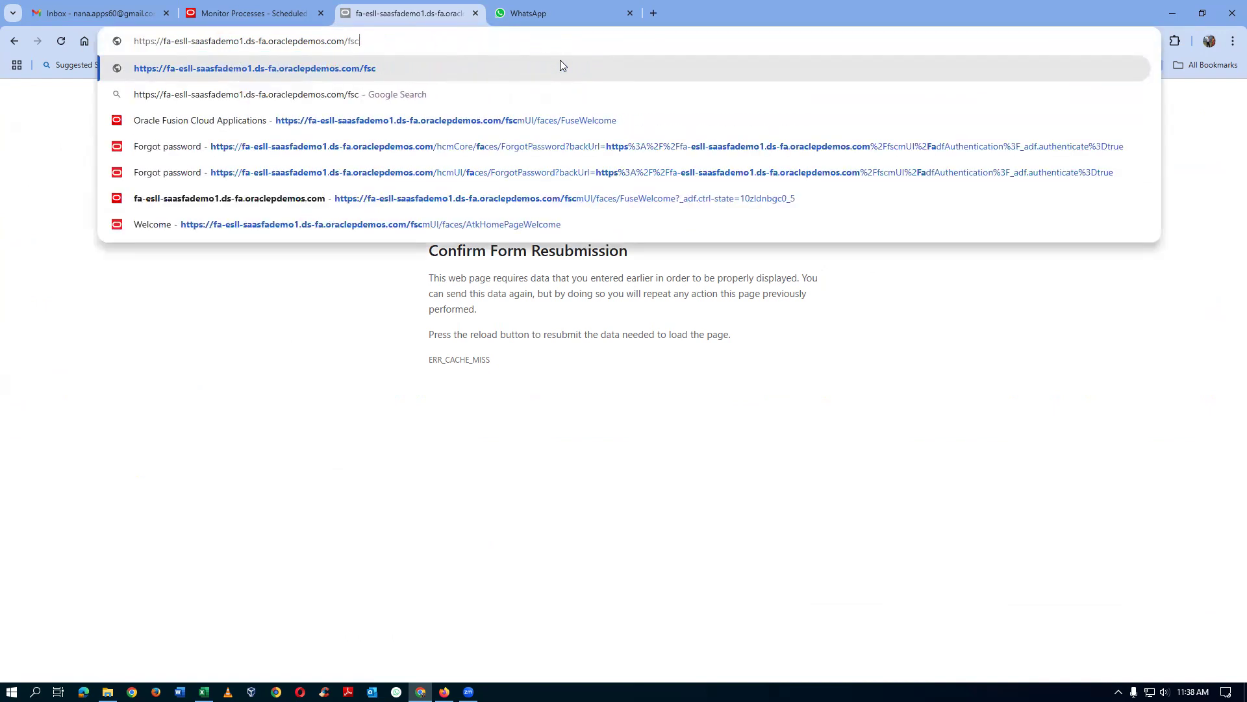
key(Return)
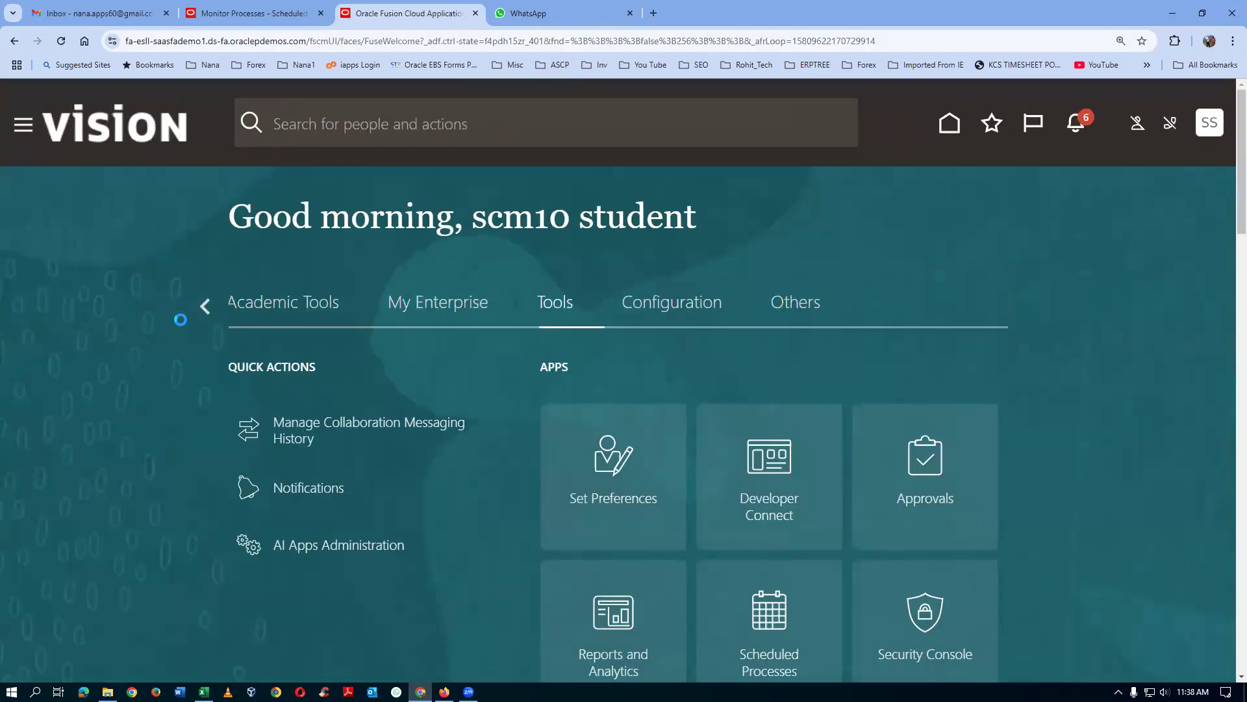
Step: Open the Cost Accounting work area from the Supply Chain Execution group
click(206, 308)
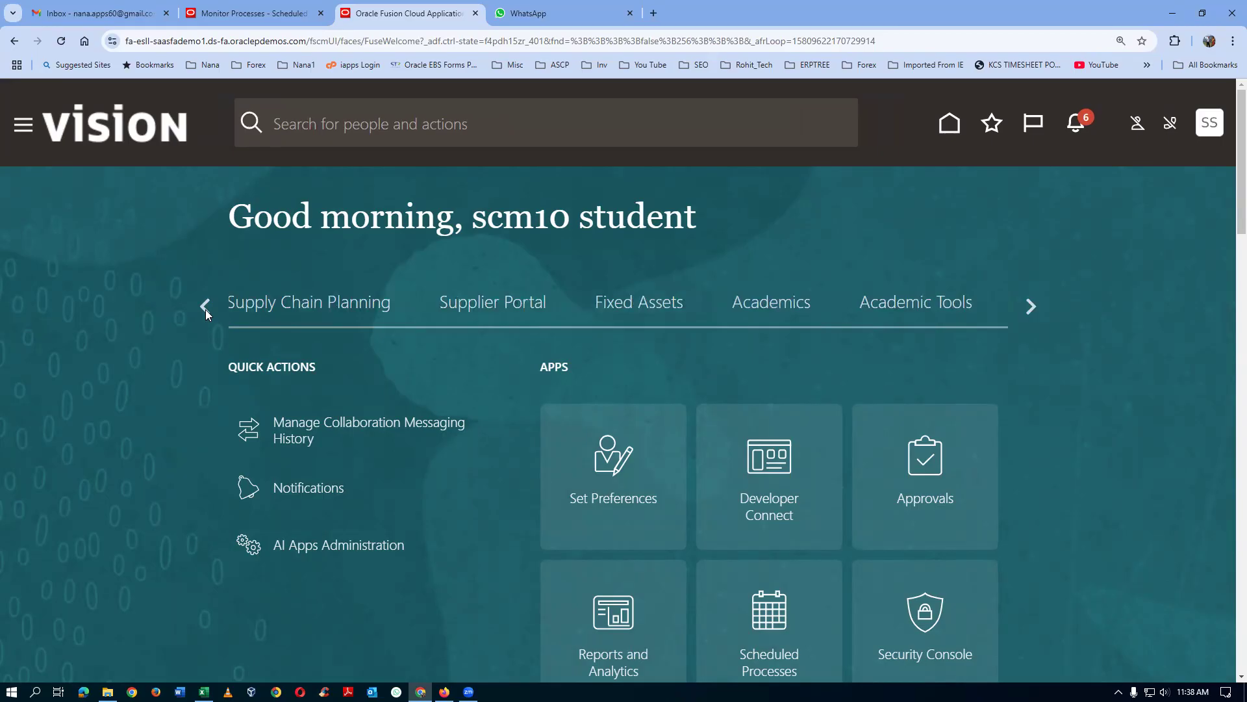
click(205, 308)
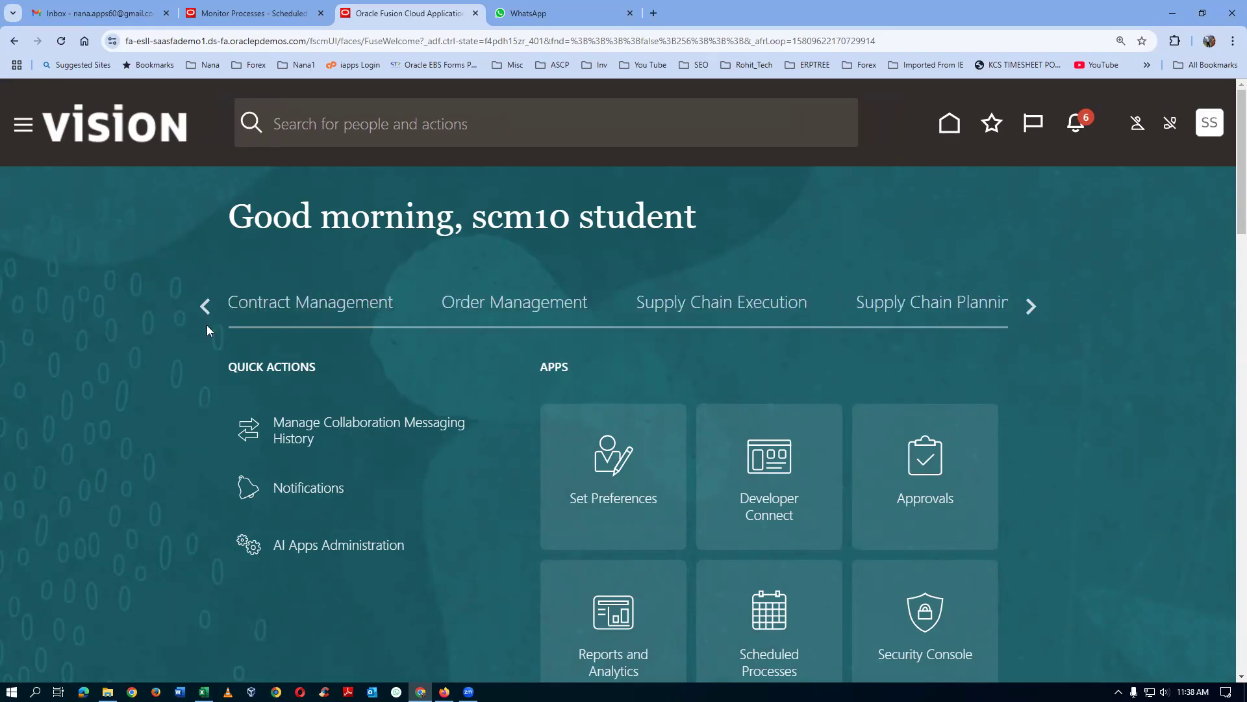
click(736, 311)
scroll(736, 393, down, 3)
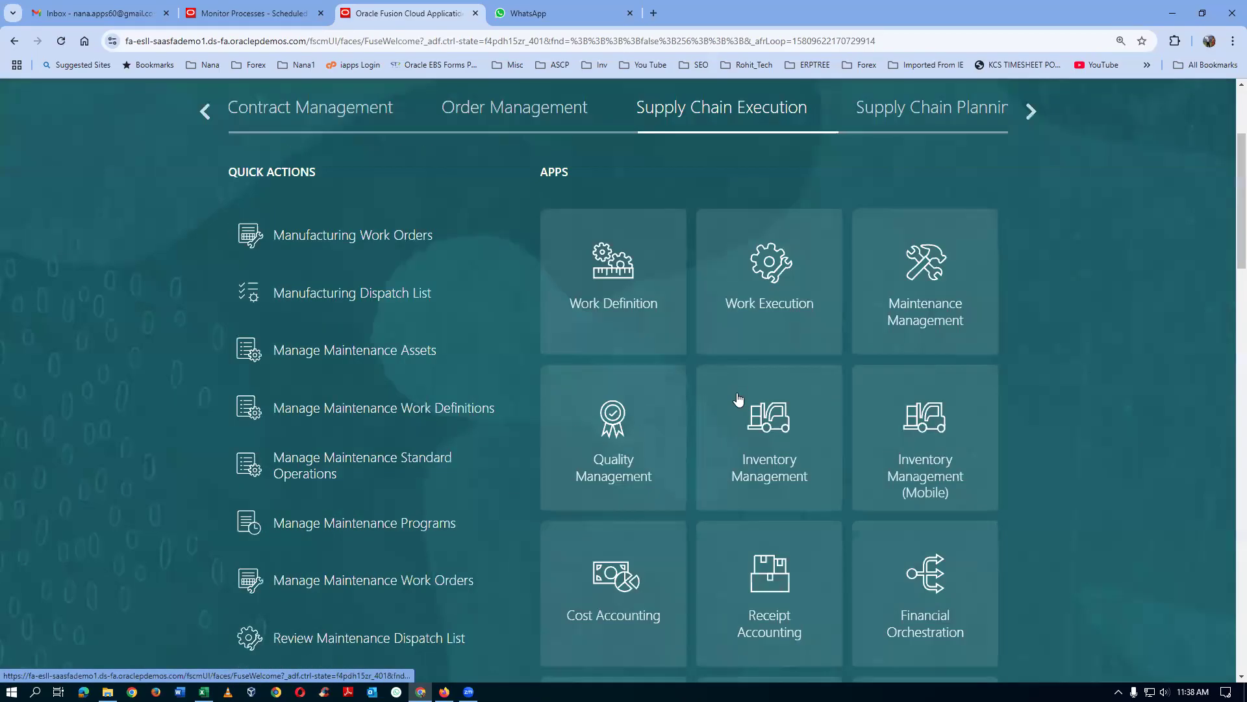
click(610, 571)
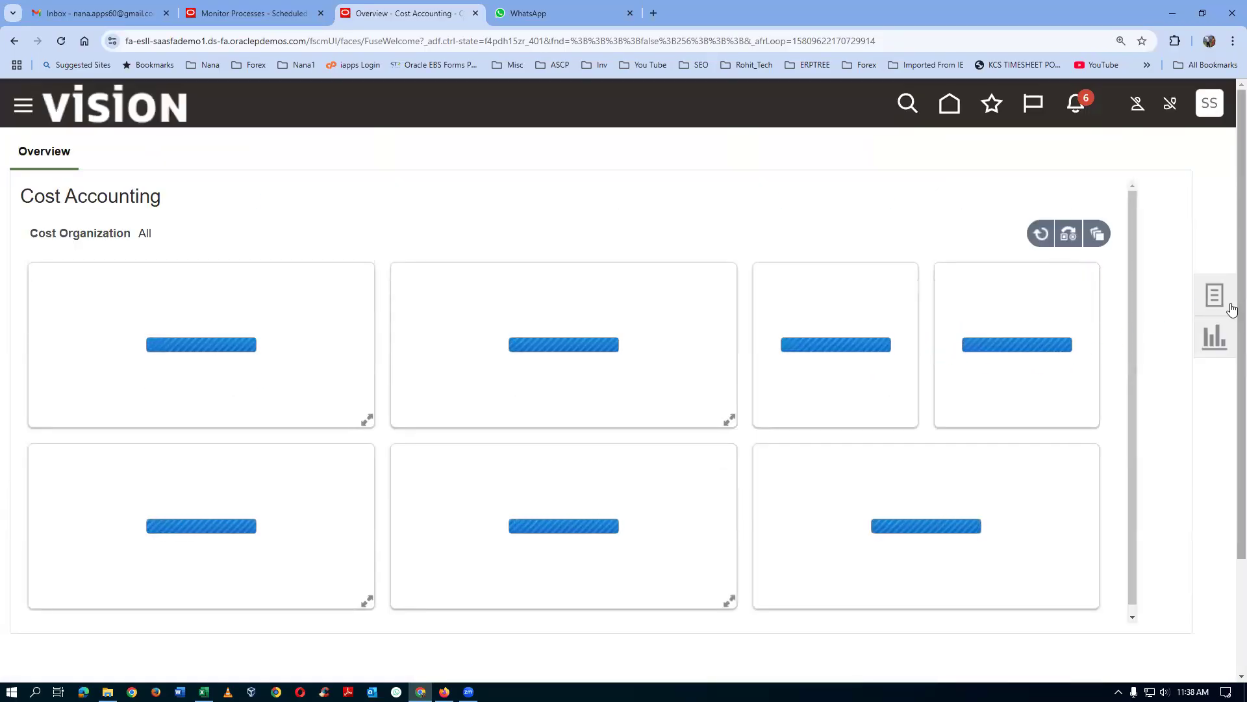
Step: Open the Create Cost Accounting Distributions task under Cost Processing
click(1215, 297)
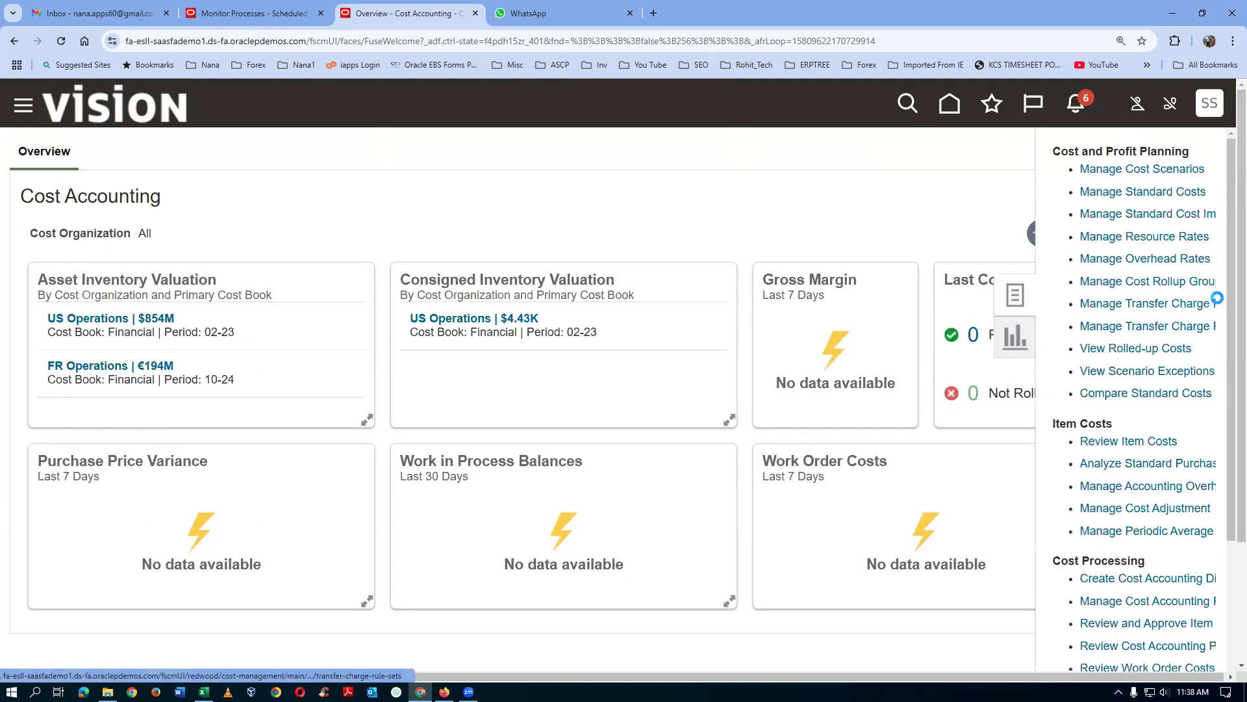
drag(1230, 331, 1228, 474)
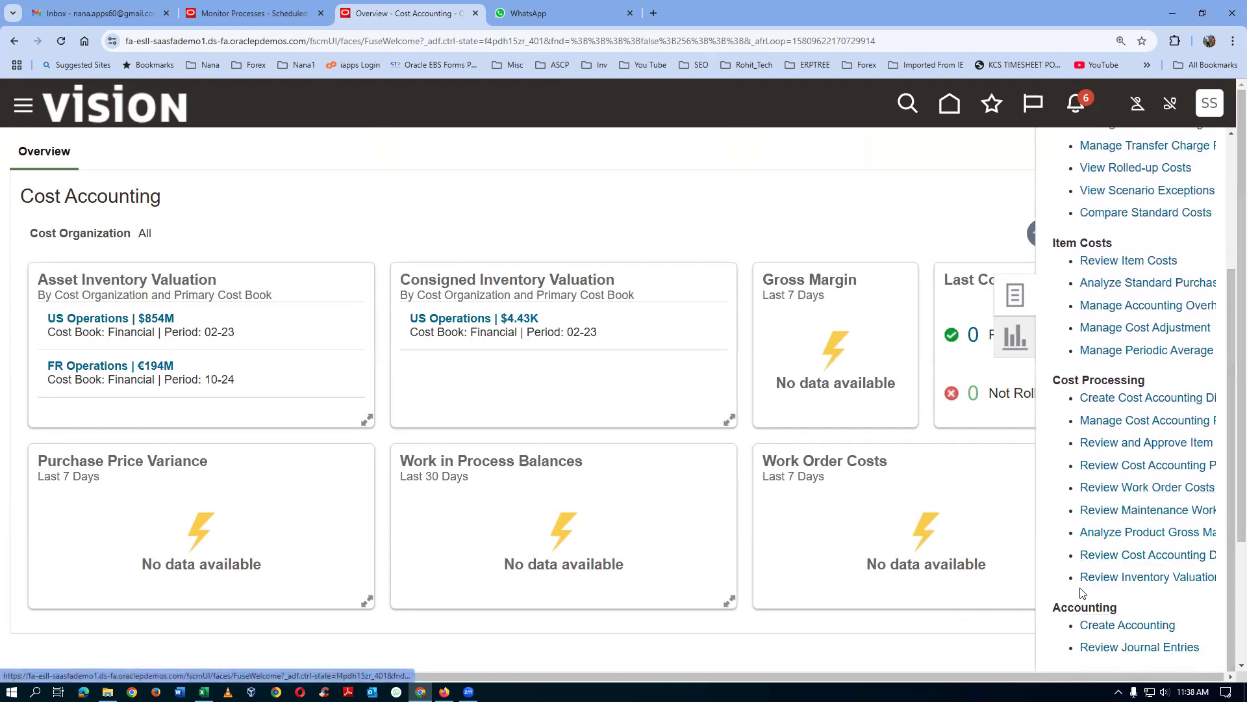
click(1117, 405)
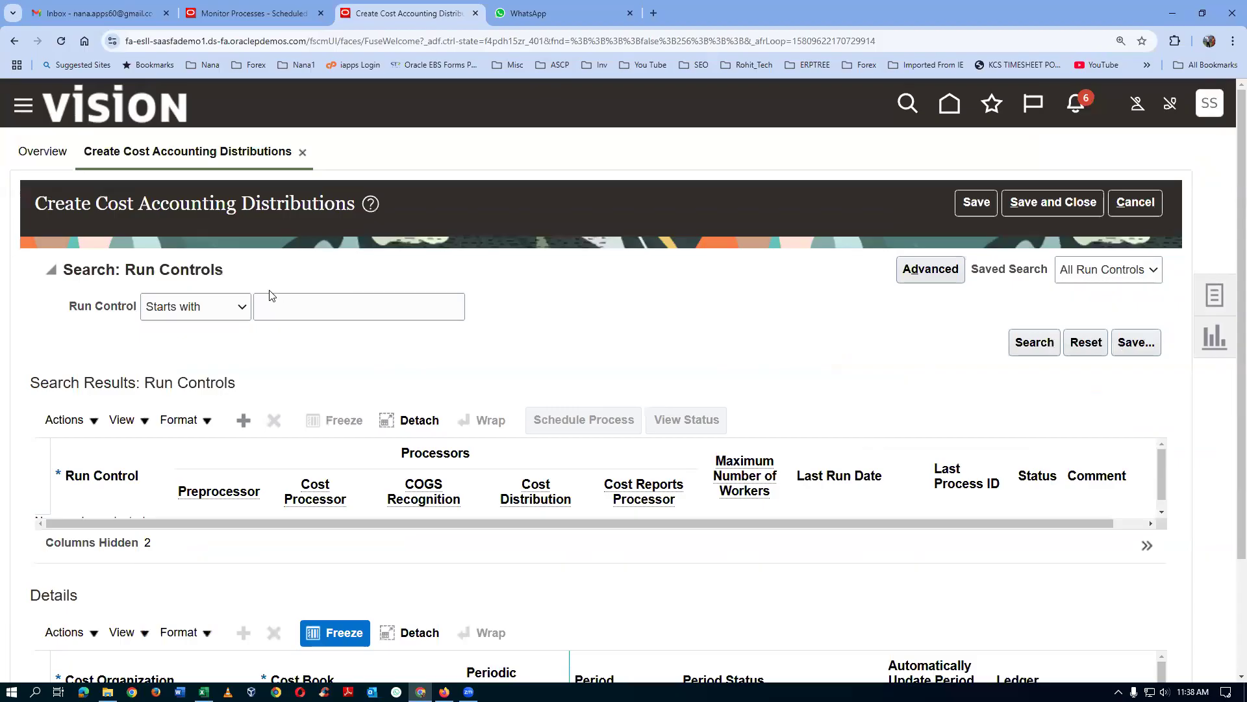
Step: List all run controls, select US_OPERATIONS, and check its processors, cost organization and cost book
click(1045, 343)
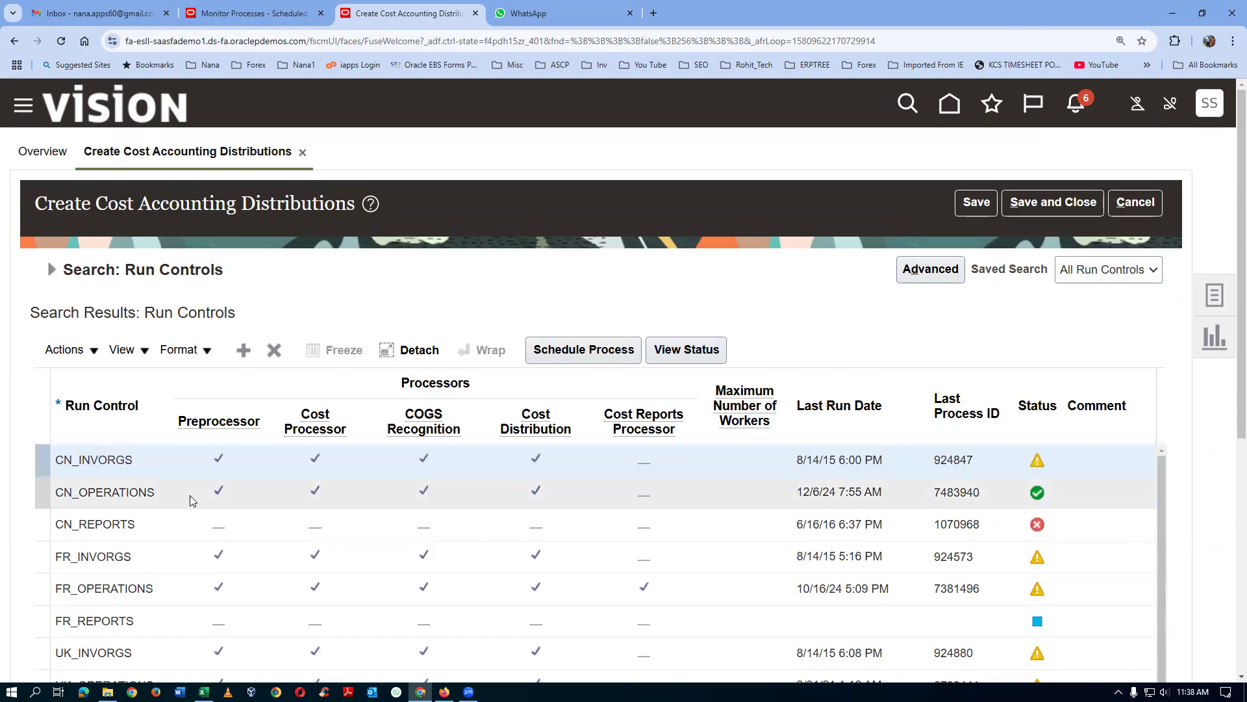
scroll(190, 495, down, 3)
scroll(190, 495, down, 2)
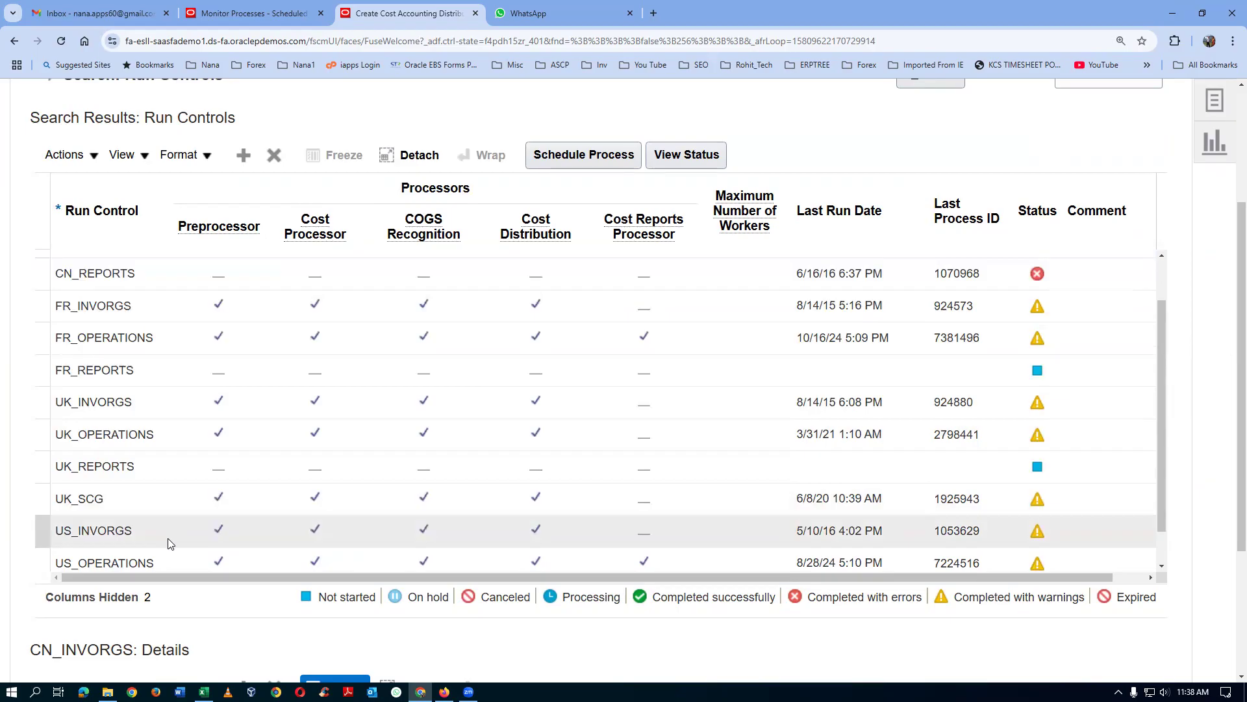
scroll(167, 543, down, 3)
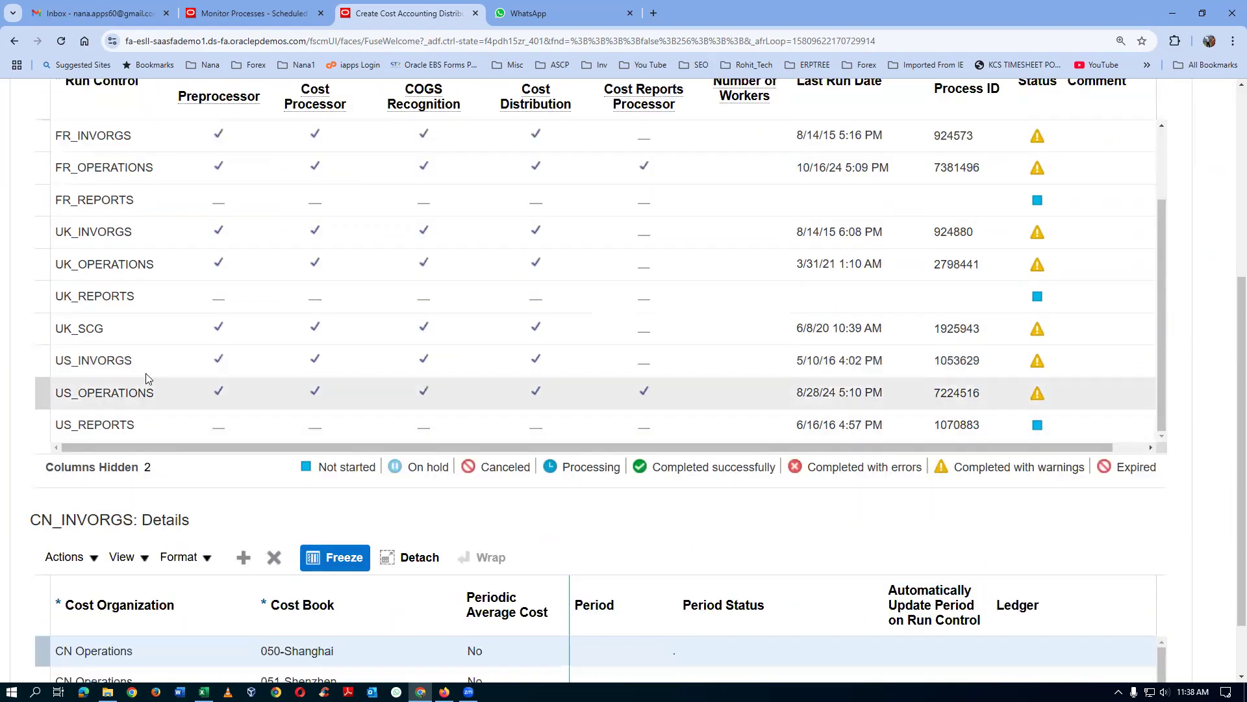
click(166, 393)
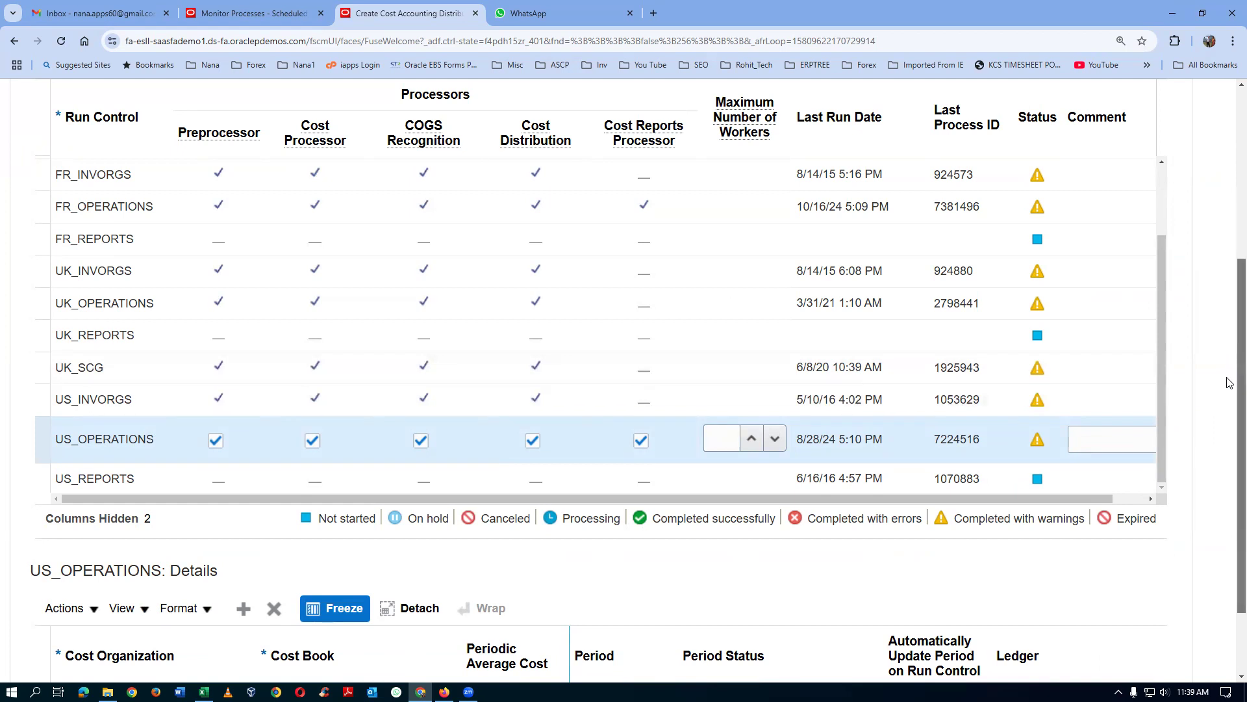
scroll(1229, 383, up, 3)
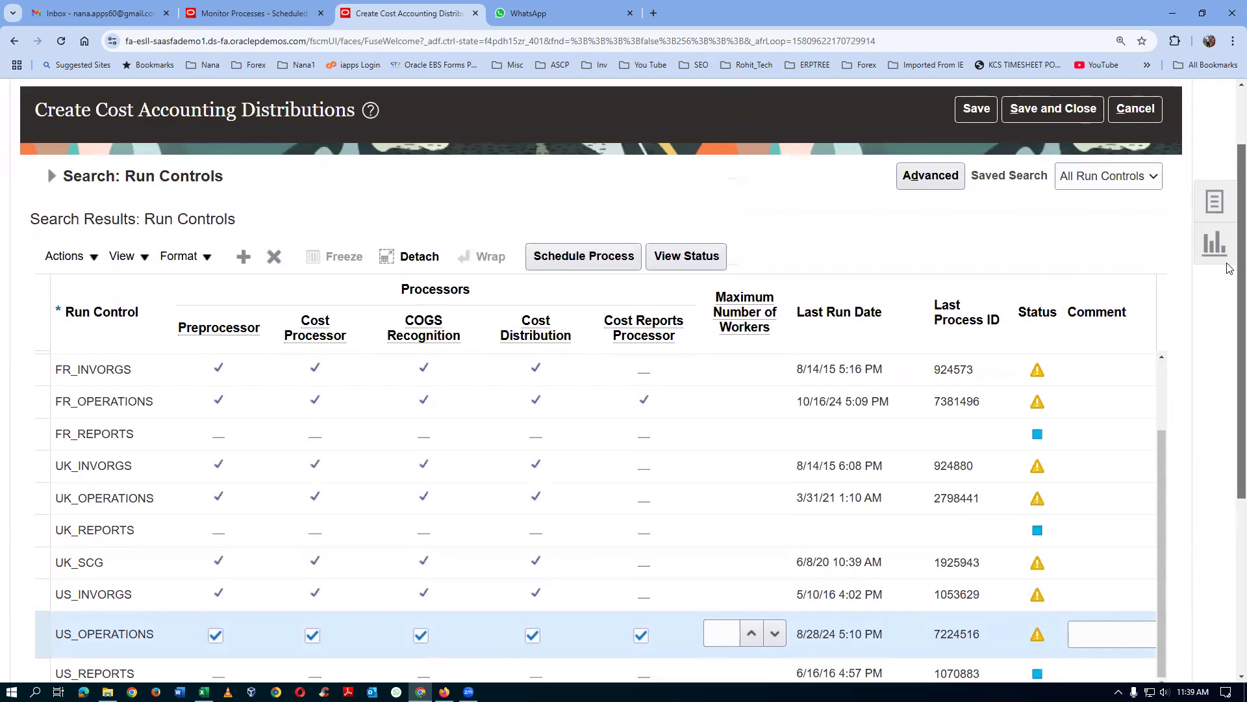
scroll(1229, 268, down, 5)
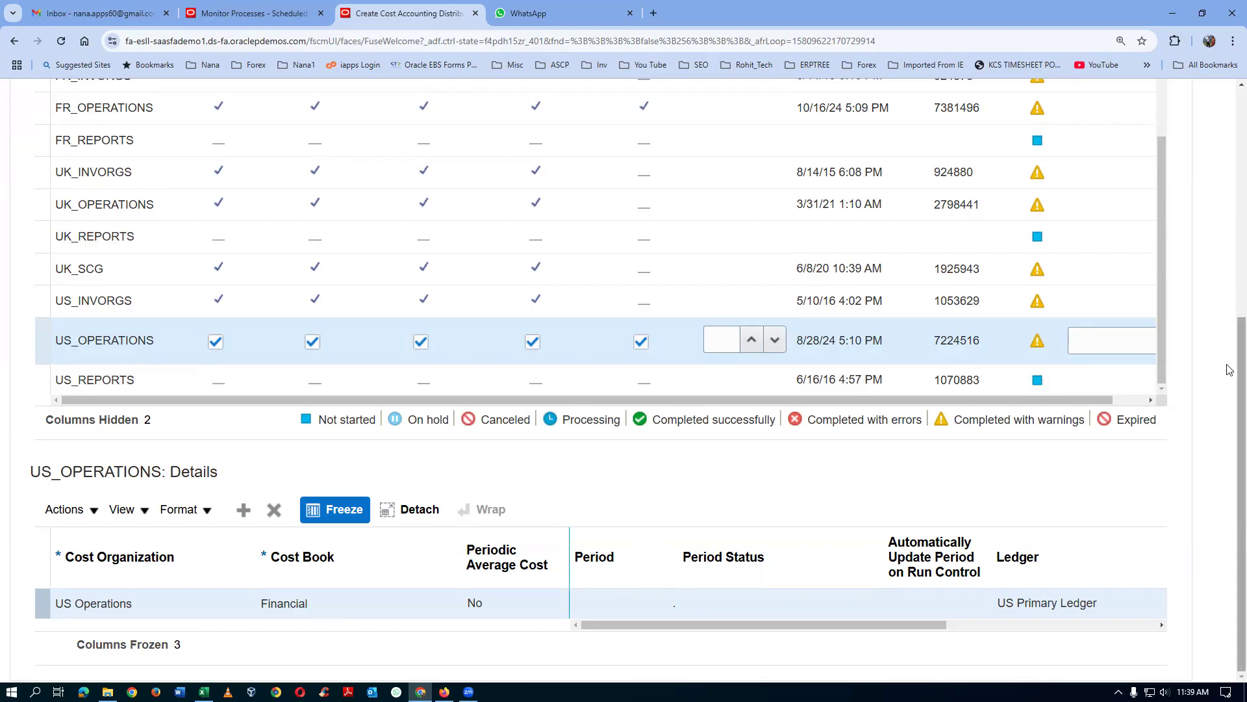
scroll(1229, 325, up, 3)
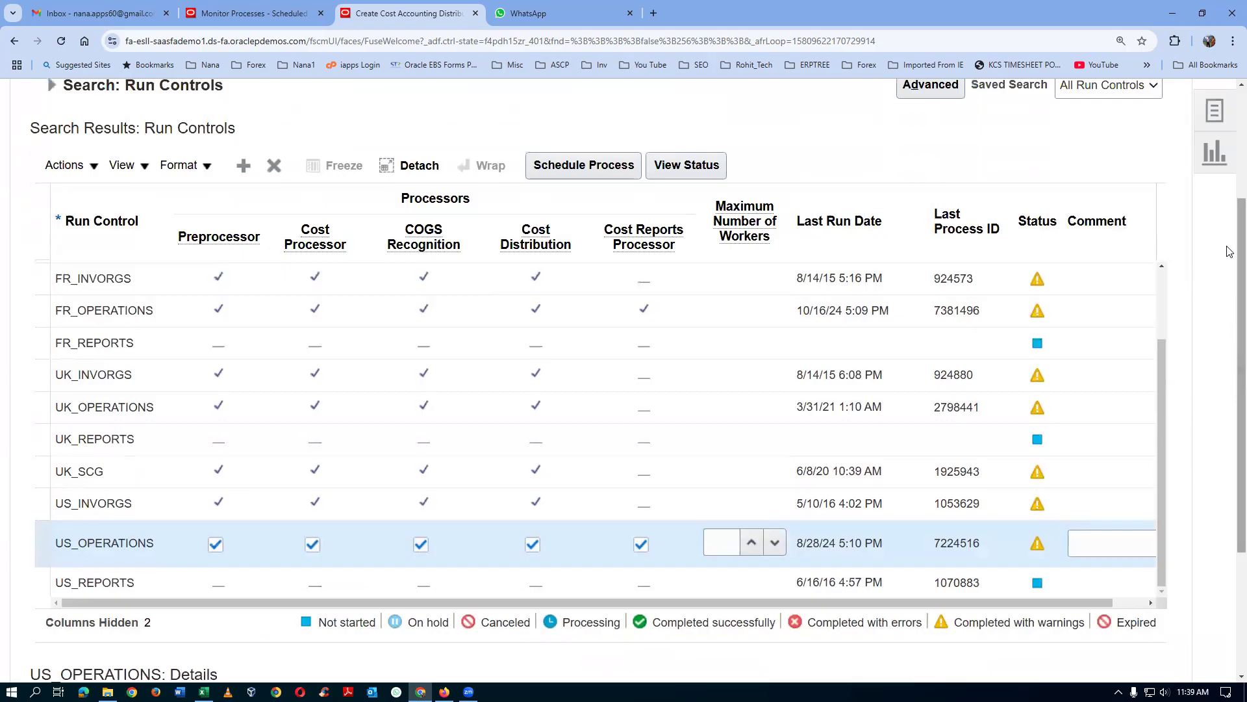
Step: Schedule and submit the Create Cost Accounting Distributions process for the US_OPERATIONS run control with the default options
click(592, 170)
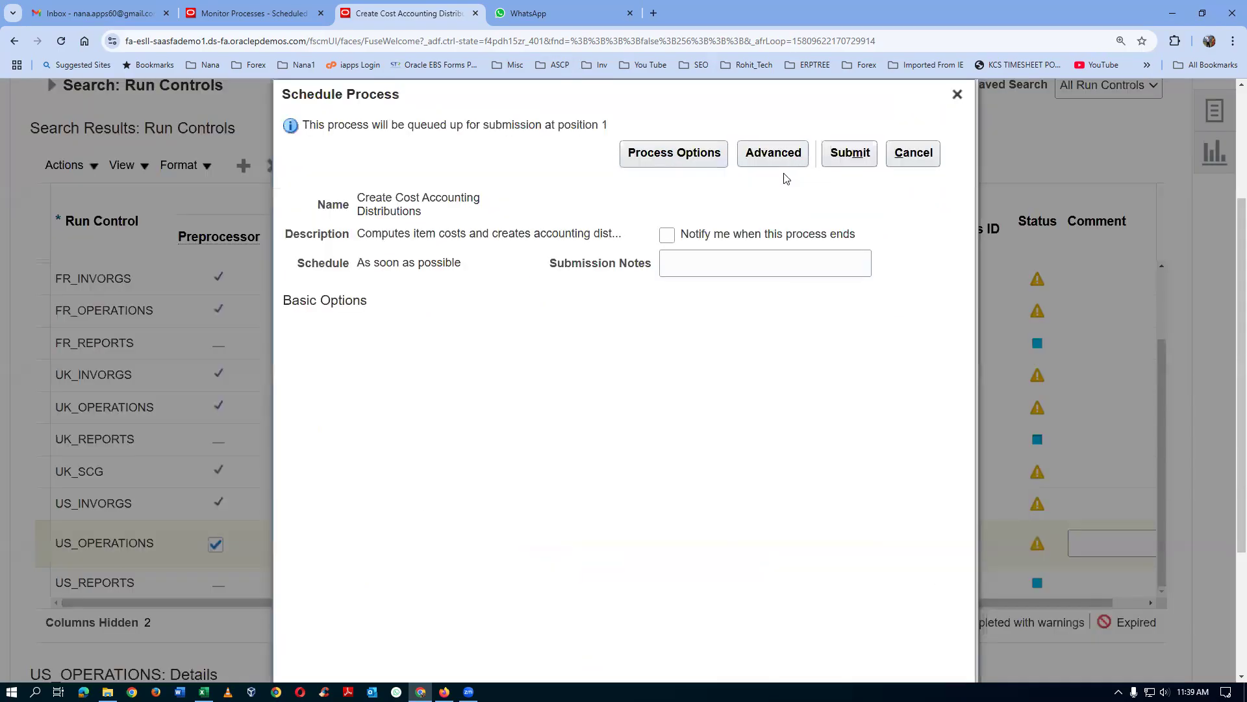
click(849, 154)
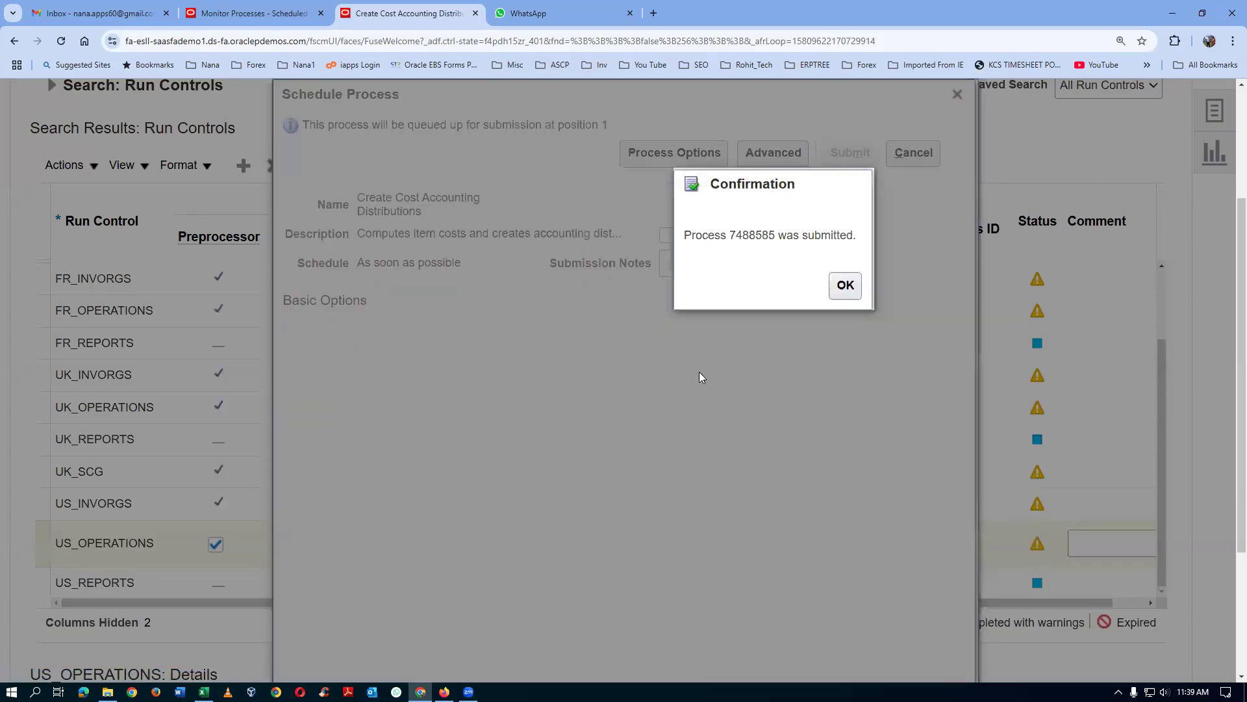
click(845, 285)
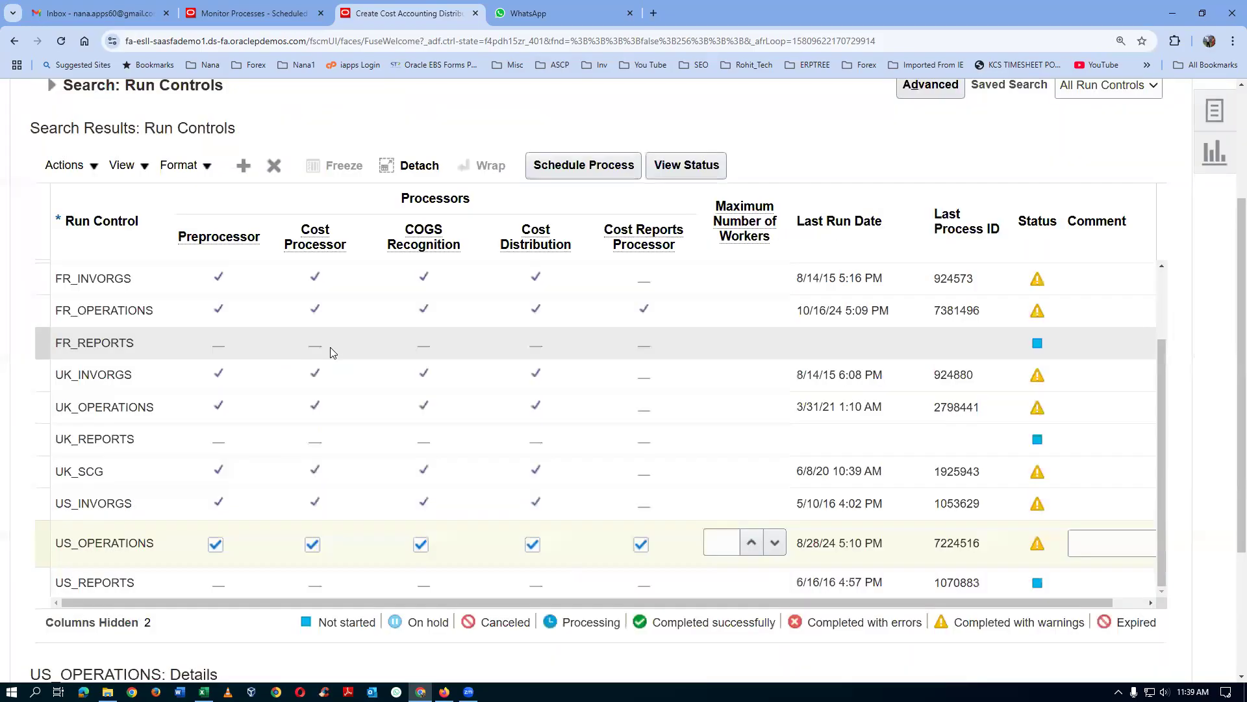
Step: Refresh the scheduled process list repeatedly to monitor the status of the Create Cost Accounting Distributions process
click(219, 14)
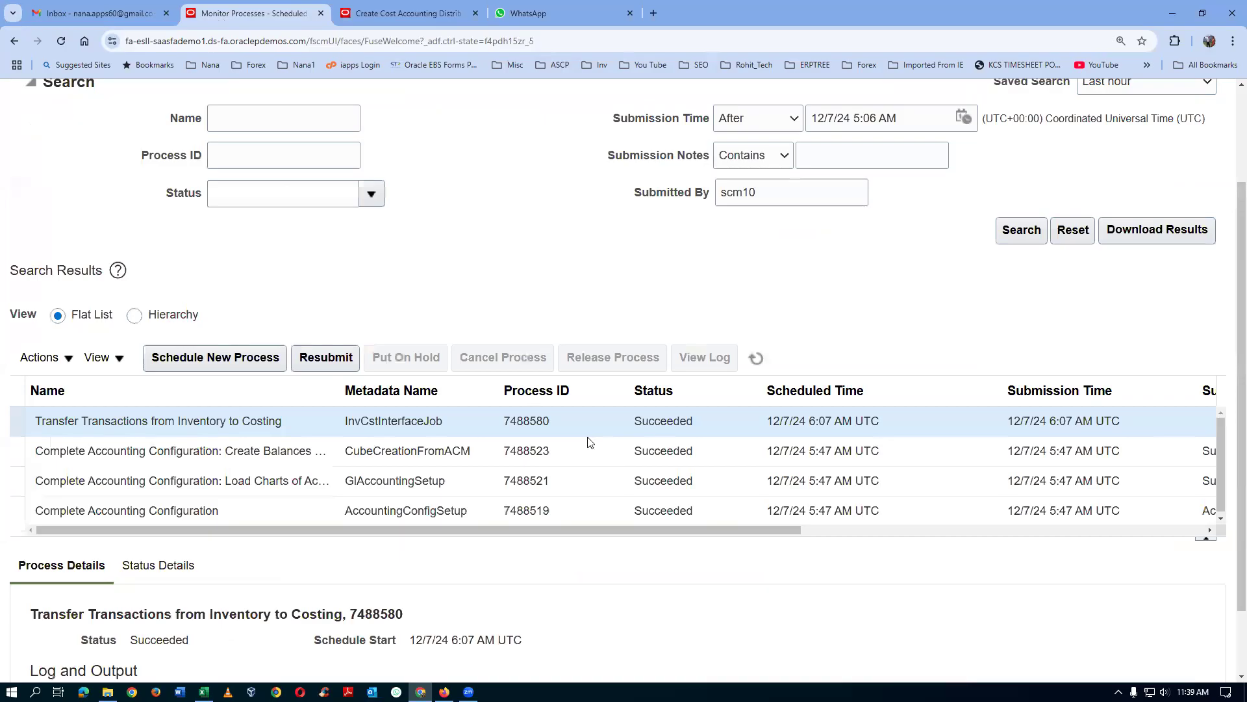
click(757, 360)
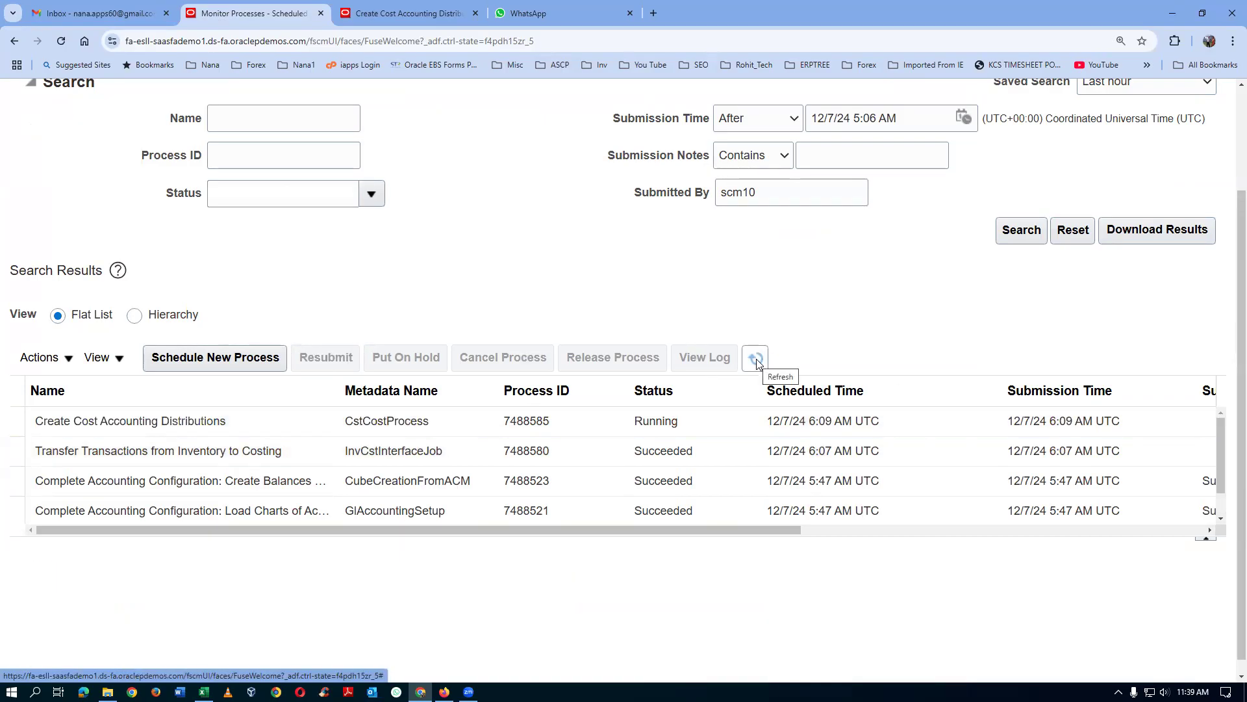
click(757, 360)
click(756, 361)
click(756, 360)
click(756, 361)
click(756, 361)
click(757, 361)
click(757, 360)
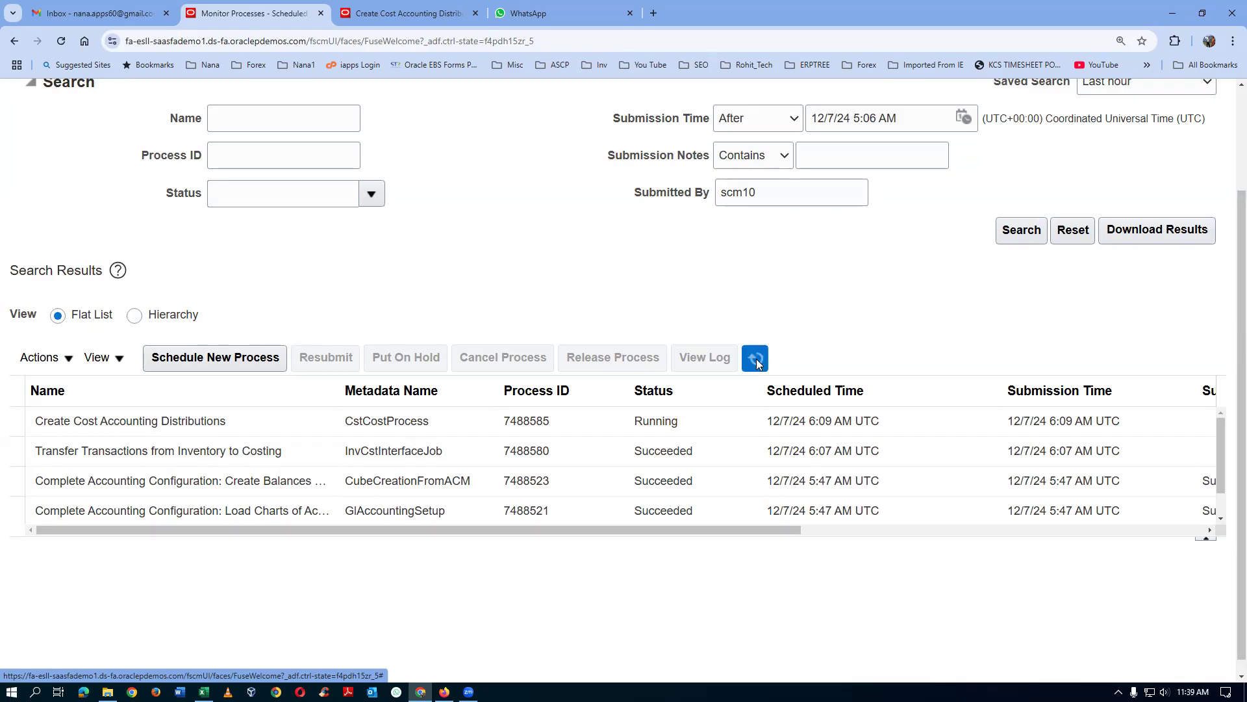
click(756, 361)
click(757, 362)
click(757, 361)
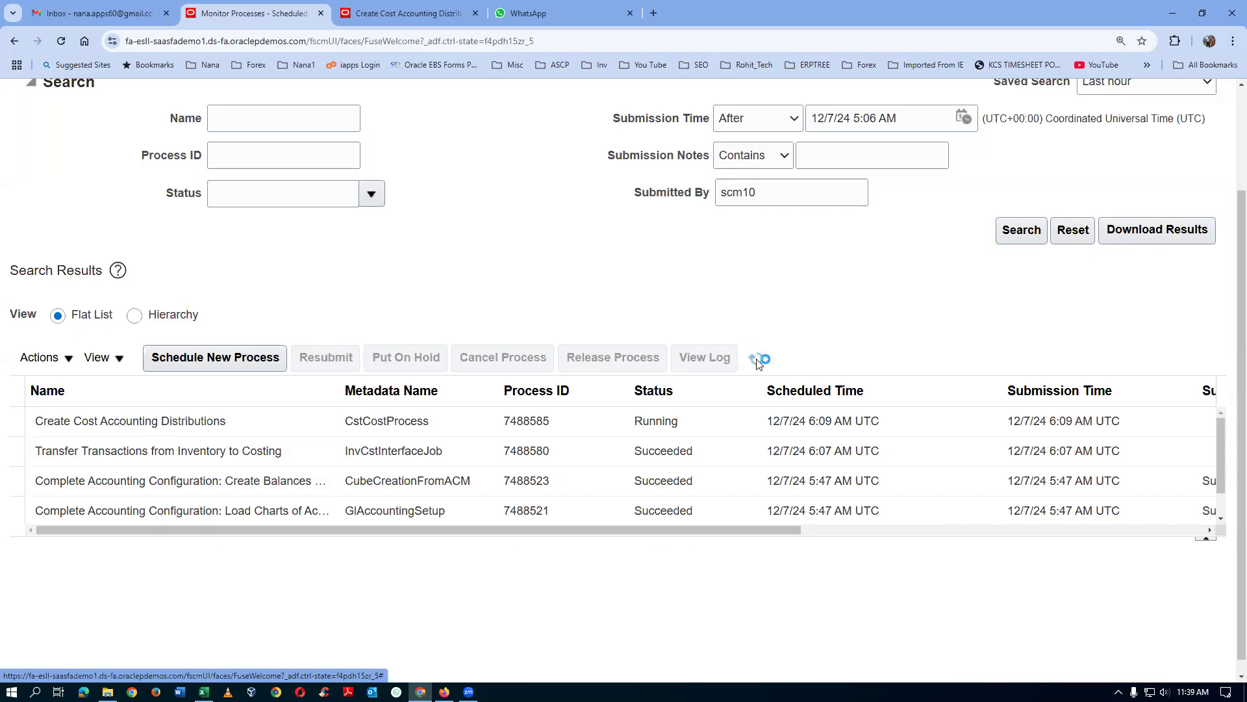
click(757, 361)
click(757, 361)
click(757, 361)
click(757, 361)
click(758, 362)
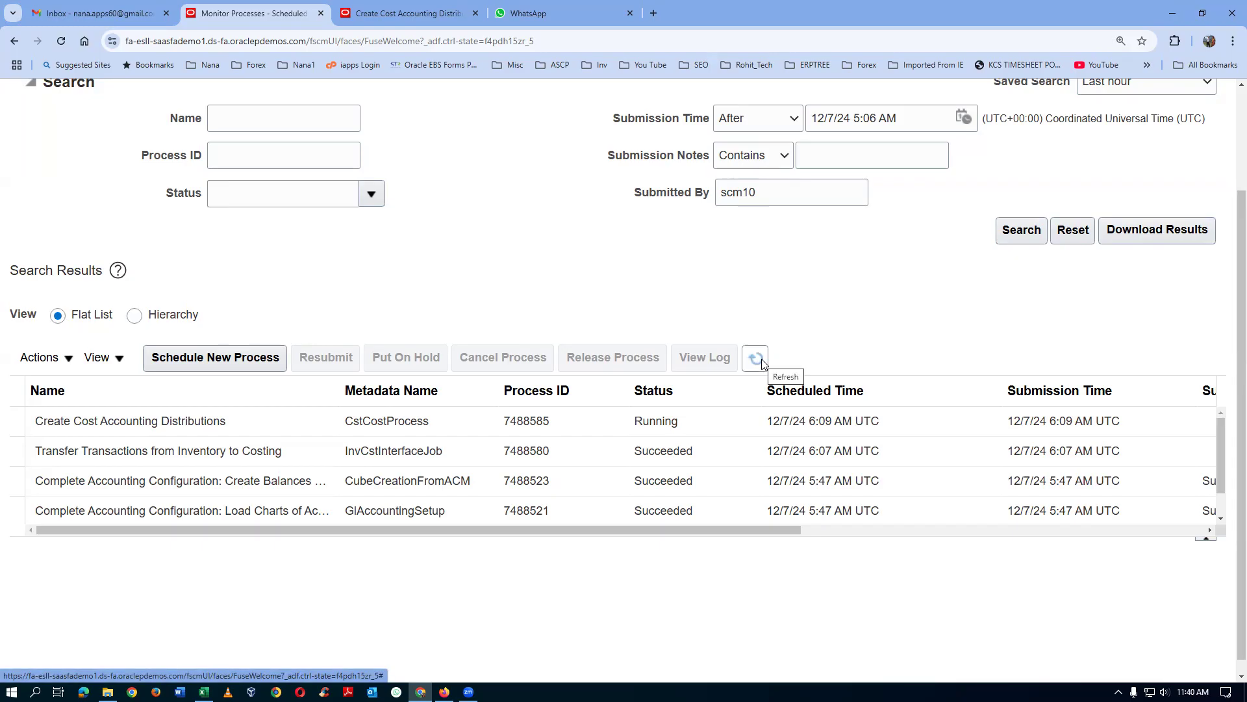
Step: Save and close the run controls page, and open the Review Cost Accounting Distributions task under Cost Processing
click(405, 20)
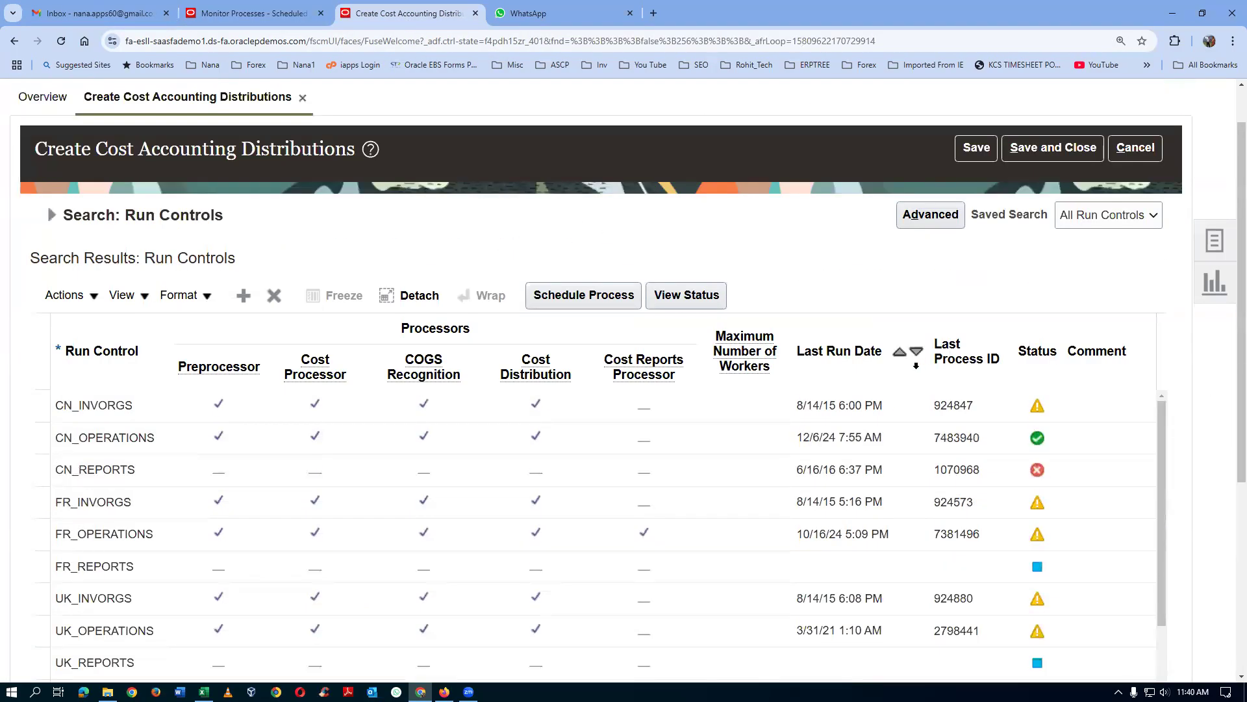
click(1063, 143)
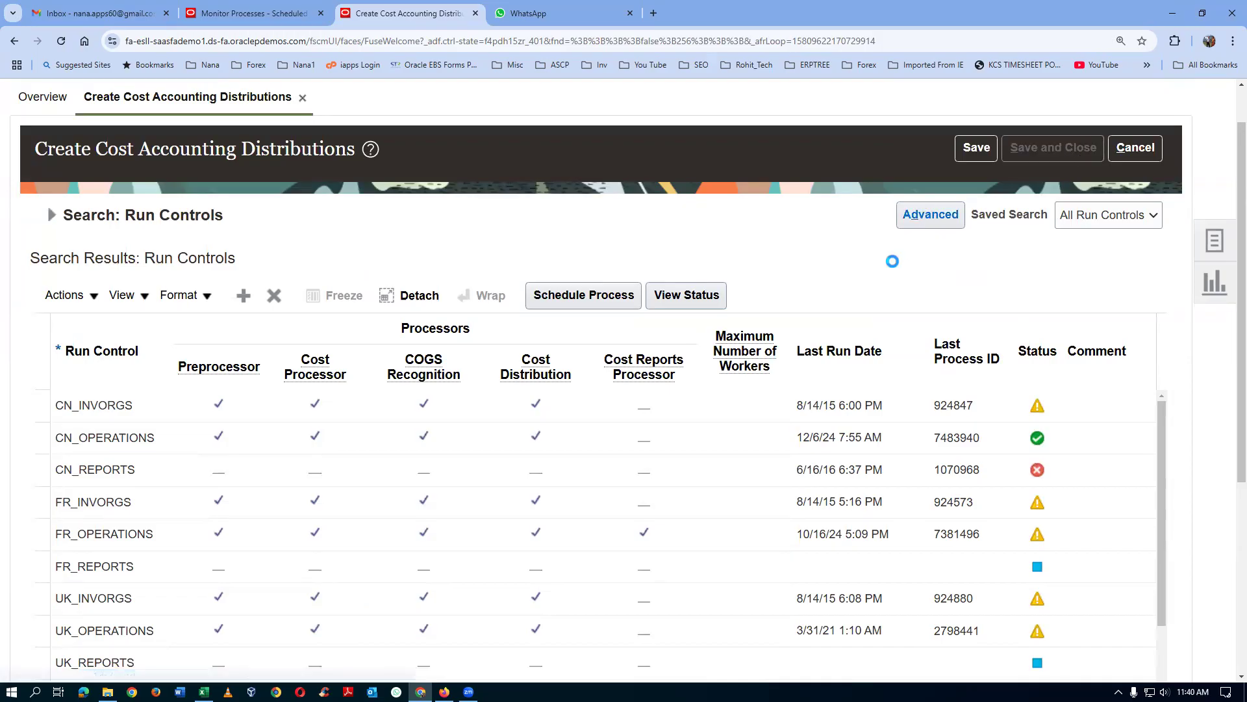
click(1217, 240)
scroll(1127, 434, down, 3)
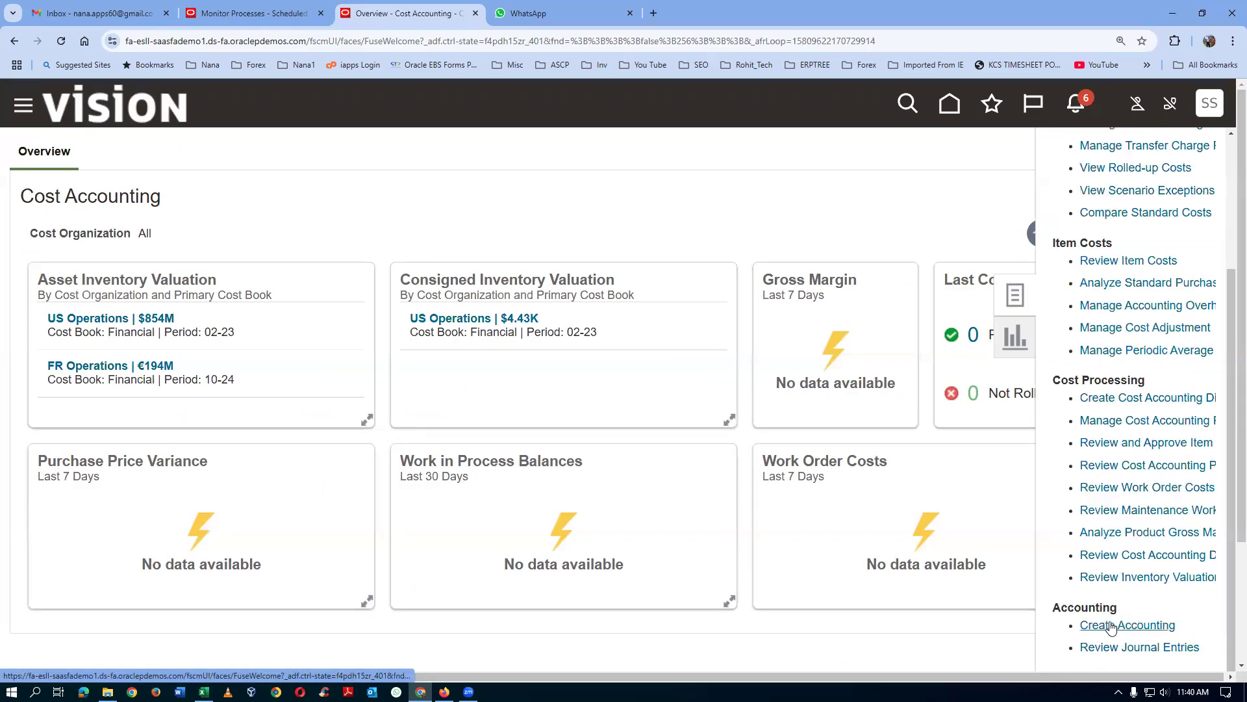
click(1146, 558)
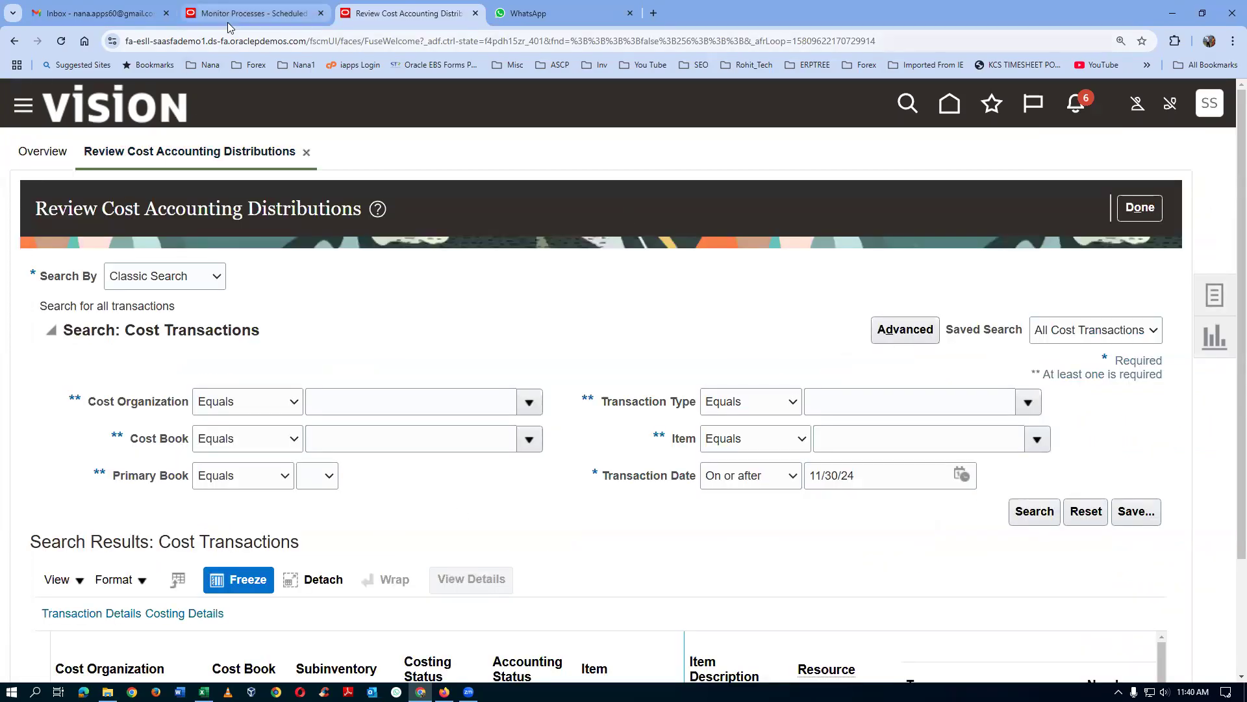
Step: Recheck the status of the cost accounting distributions run in the scheduled process list
click(227, 14)
click(755, 360)
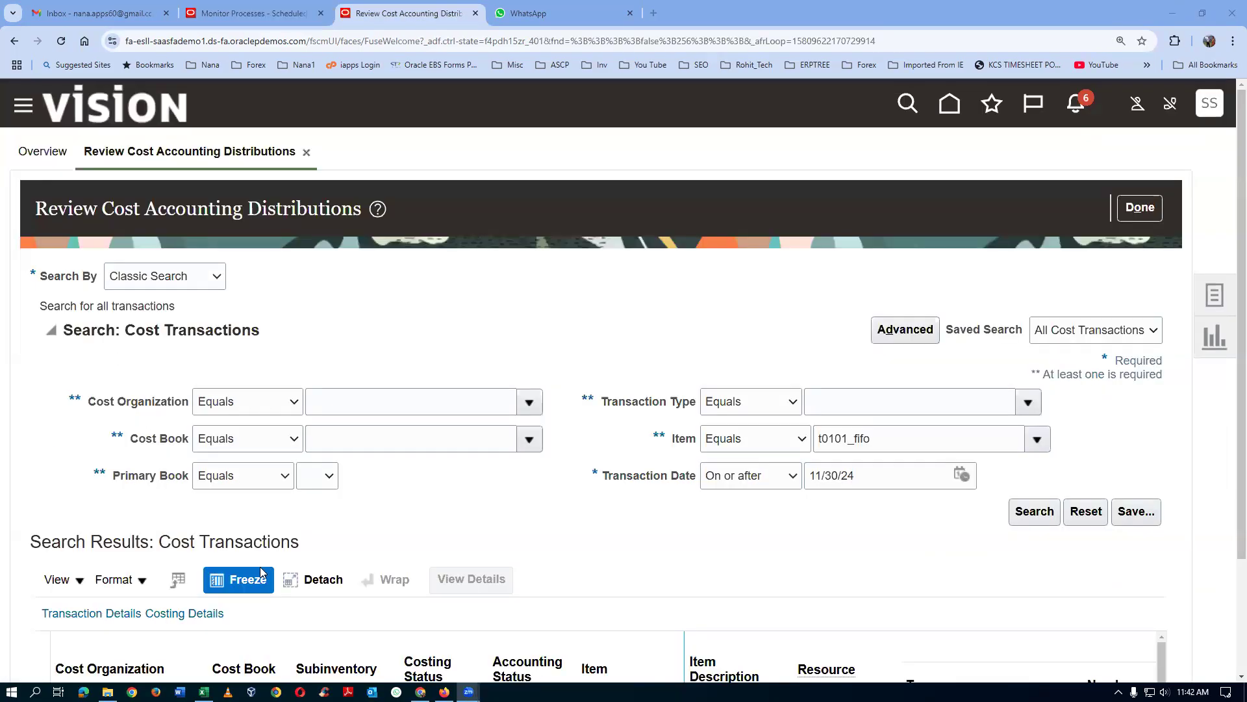
click(213, 11)
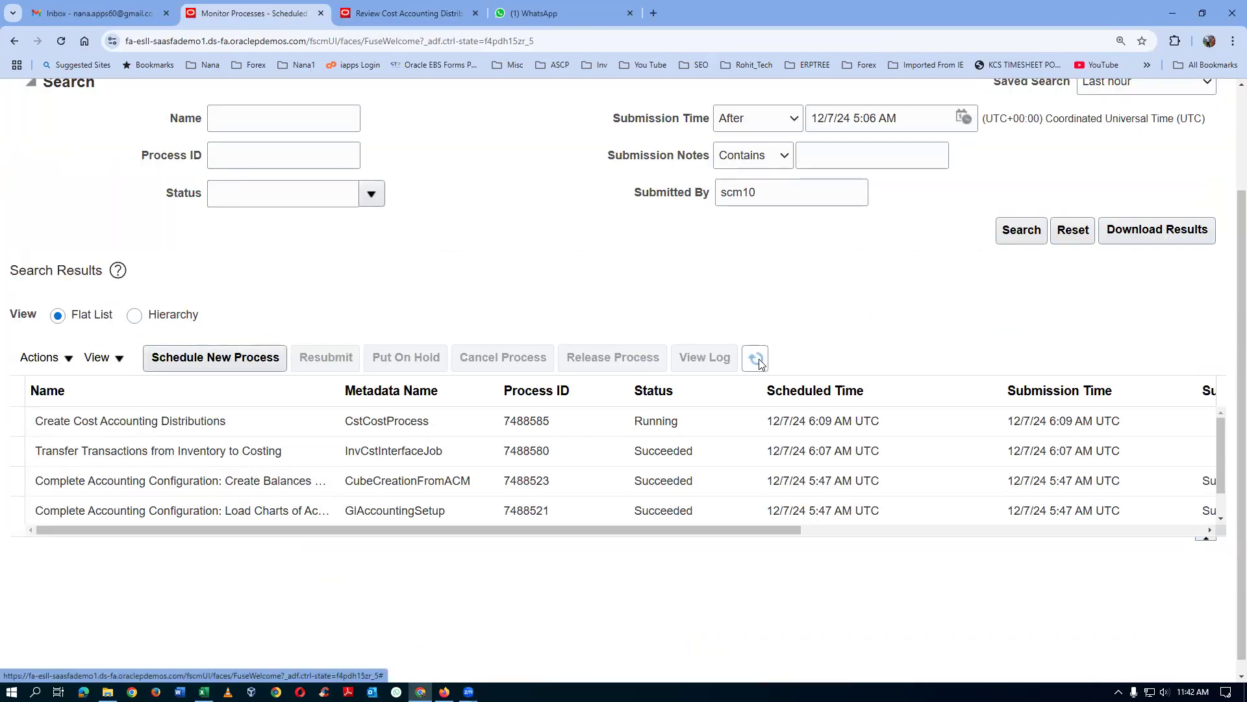
Step: Search the cost transactions for item t0101_fifo dated on or after 11/30/24, and review their costing status and quantities
click(426, 13)
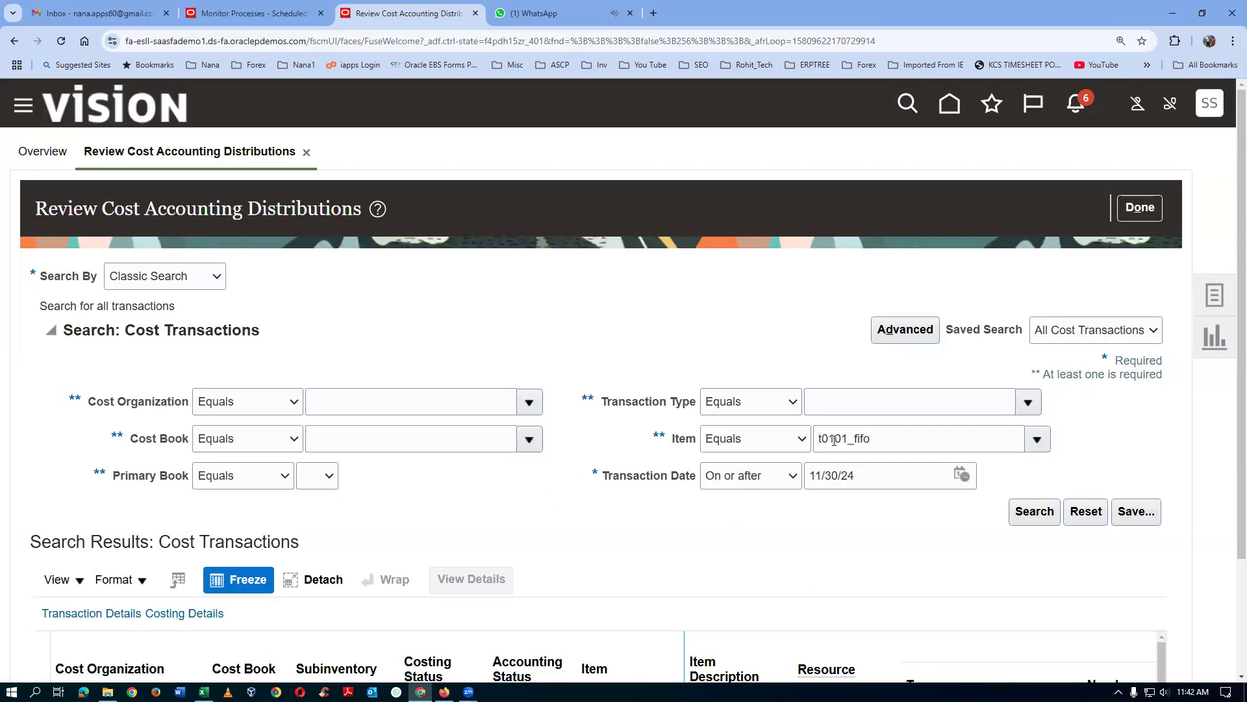
click(1044, 515)
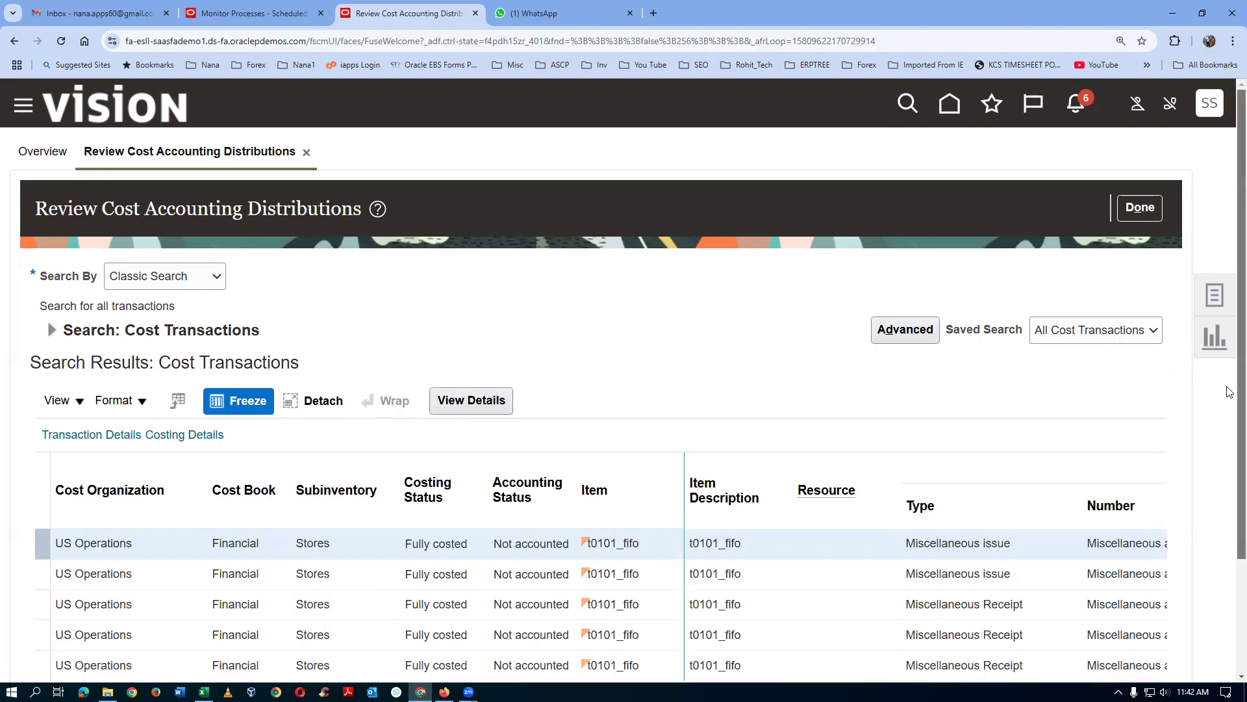
scroll(1229, 416, down, 2)
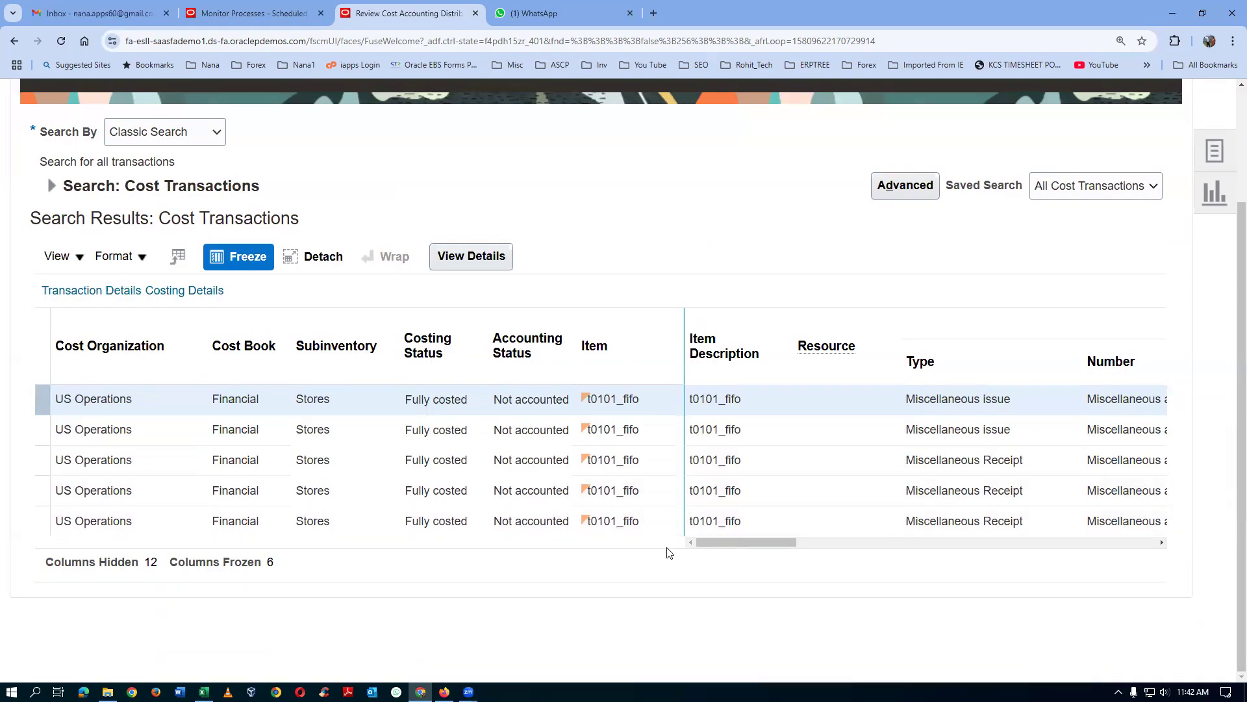
drag(709, 543, 796, 544)
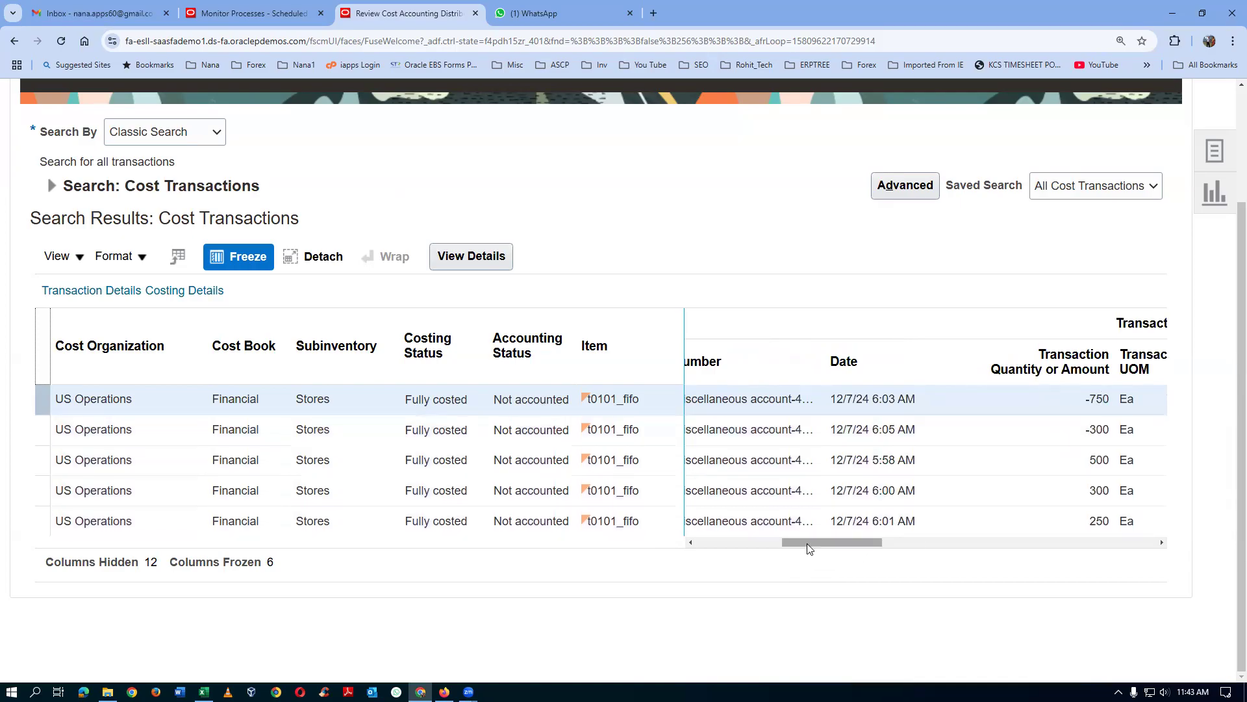
Step: Switch to the Excel workbook 59_Actual Cost Demo and examine the expected quantities and unit costs of Customer A's issue
key(alt+Tab)
key(alt+Tab)
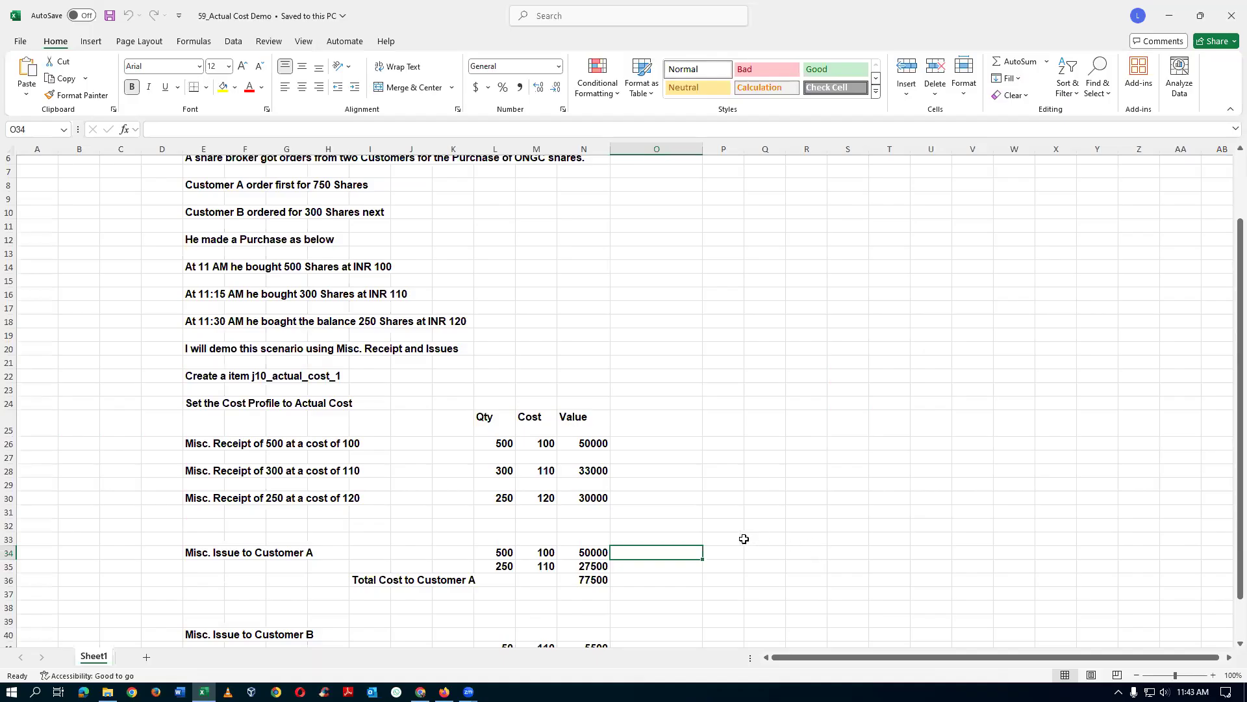
scroll(728, 539, down, 2)
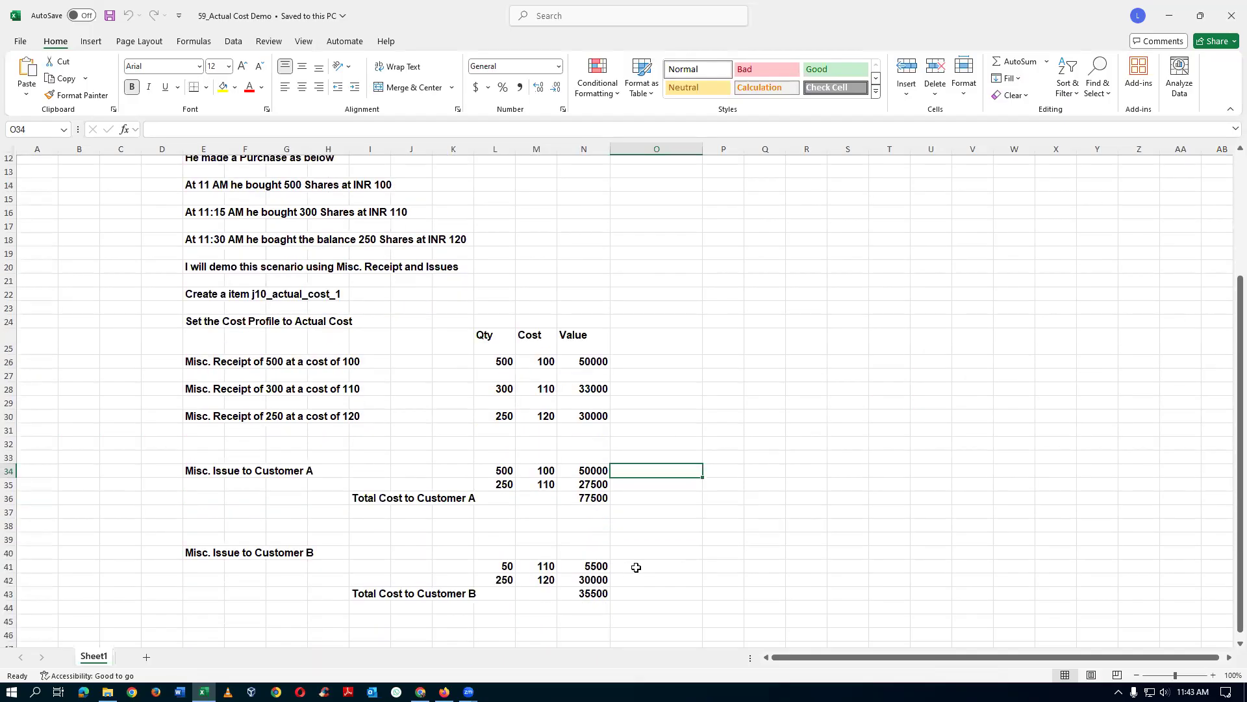
click(488, 473)
click(493, 486)
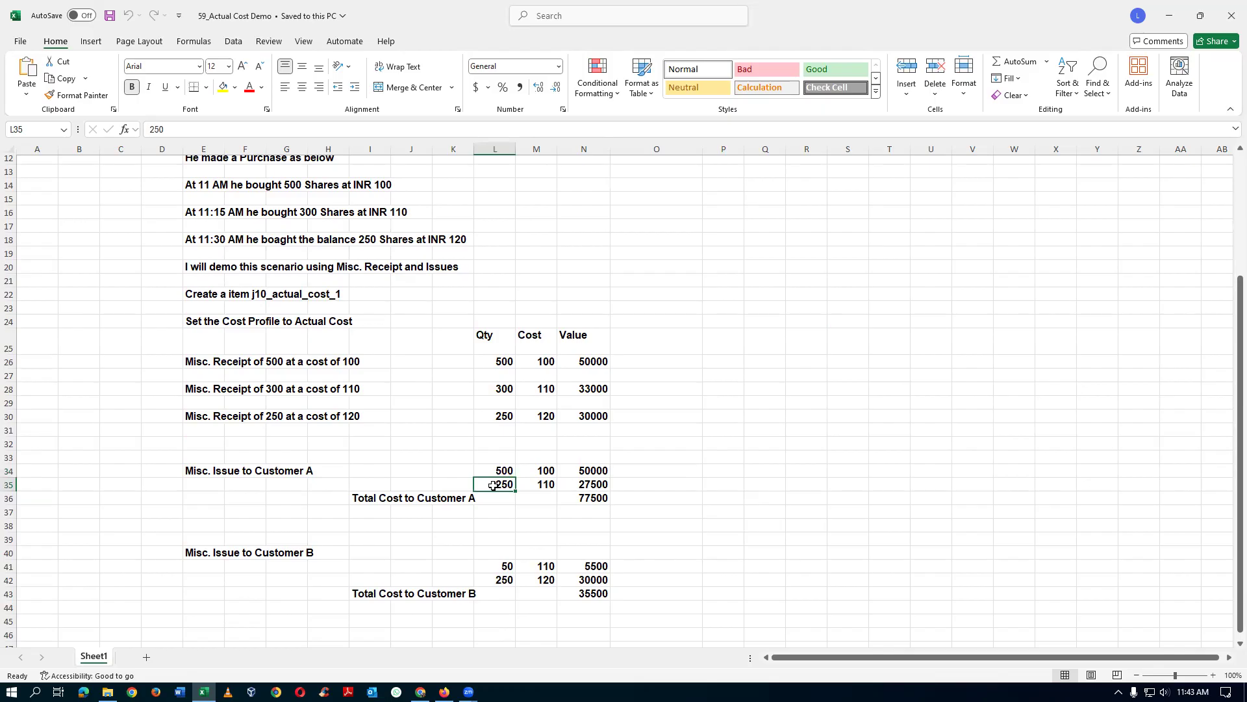
click(549, 471)
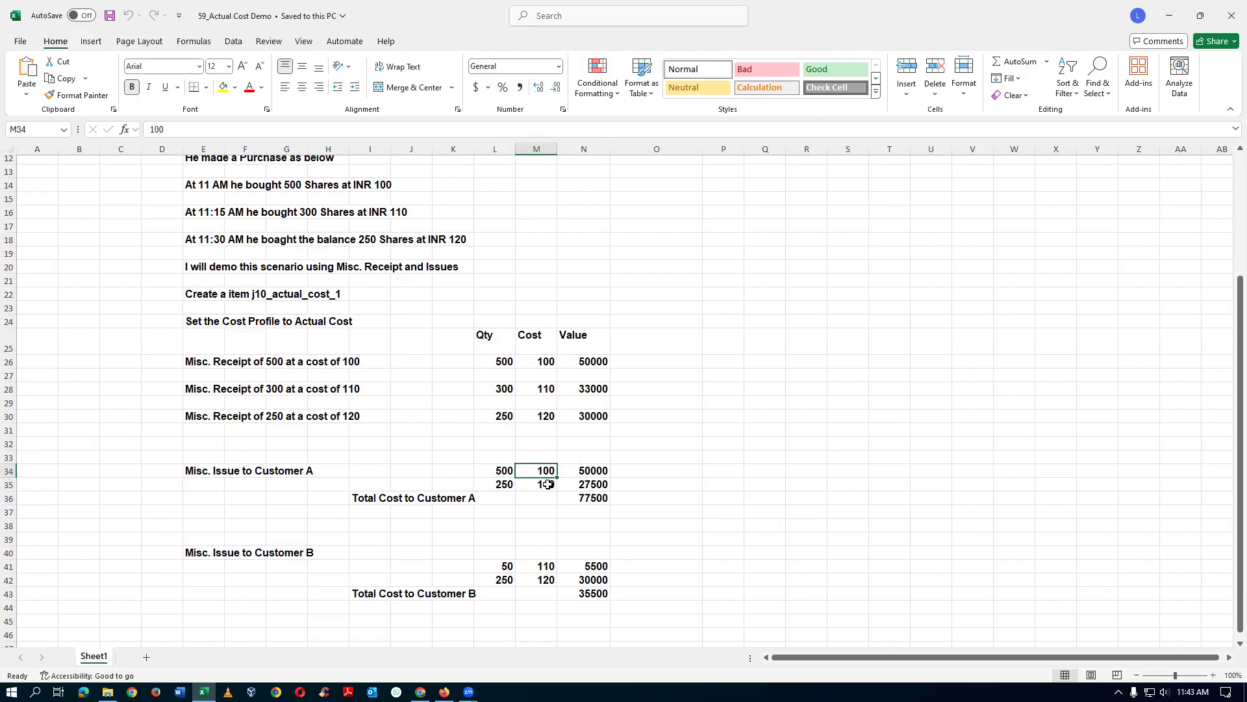
Step: Return to the browser, open the first miscellaneous issue's details, and examine the cost distributions of depletion layers 1 and 2
key(alt+Tab)
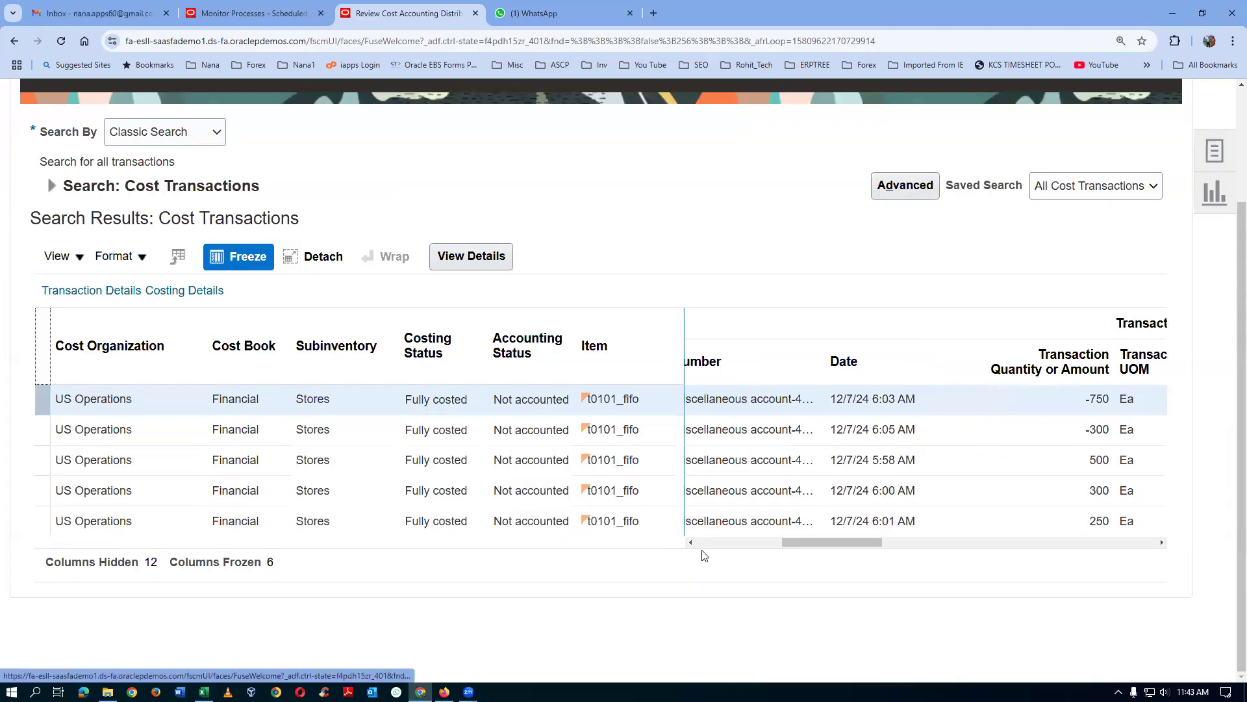
drag(788, 546, 702, 547)
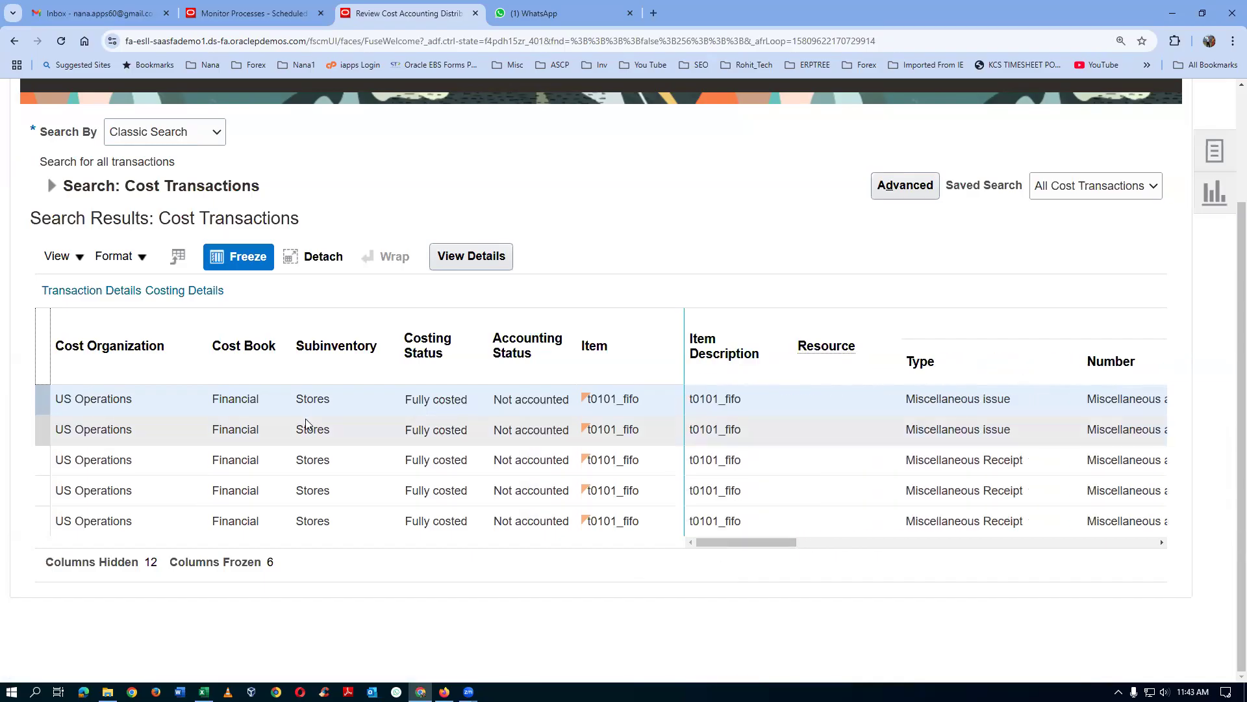
click(462, 261)
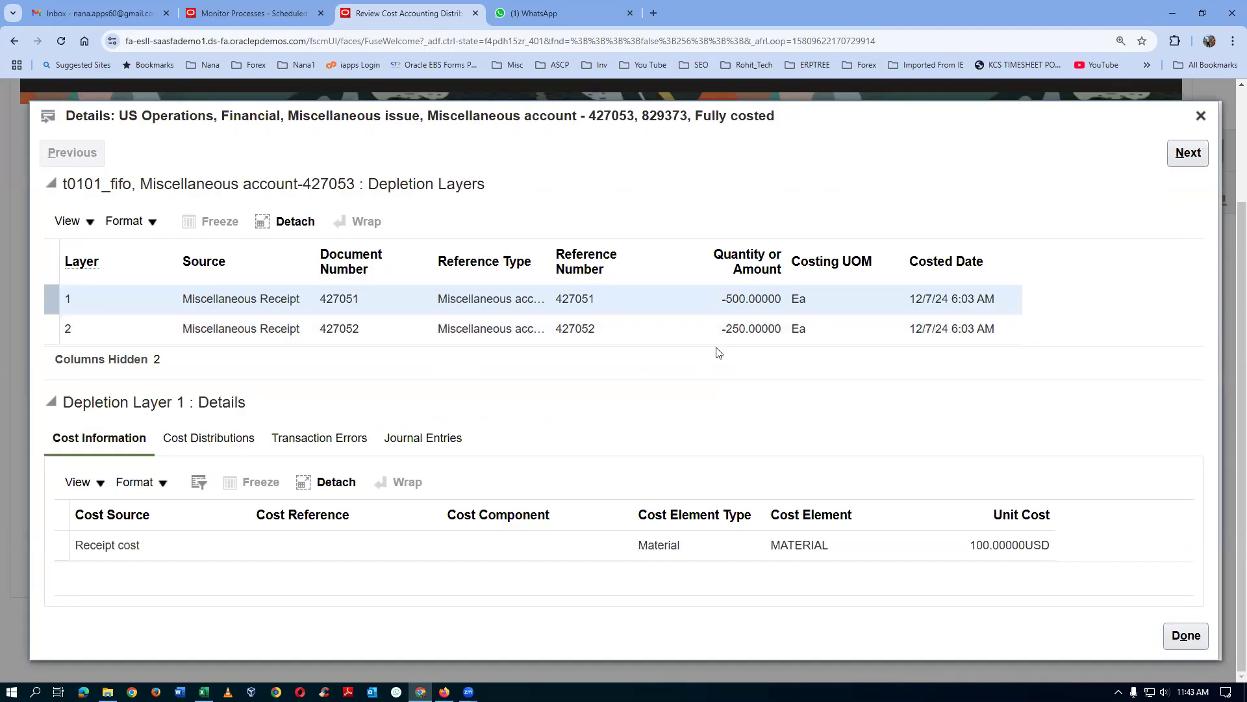
click(211, 439)
scroll(579, 414, down, 2)
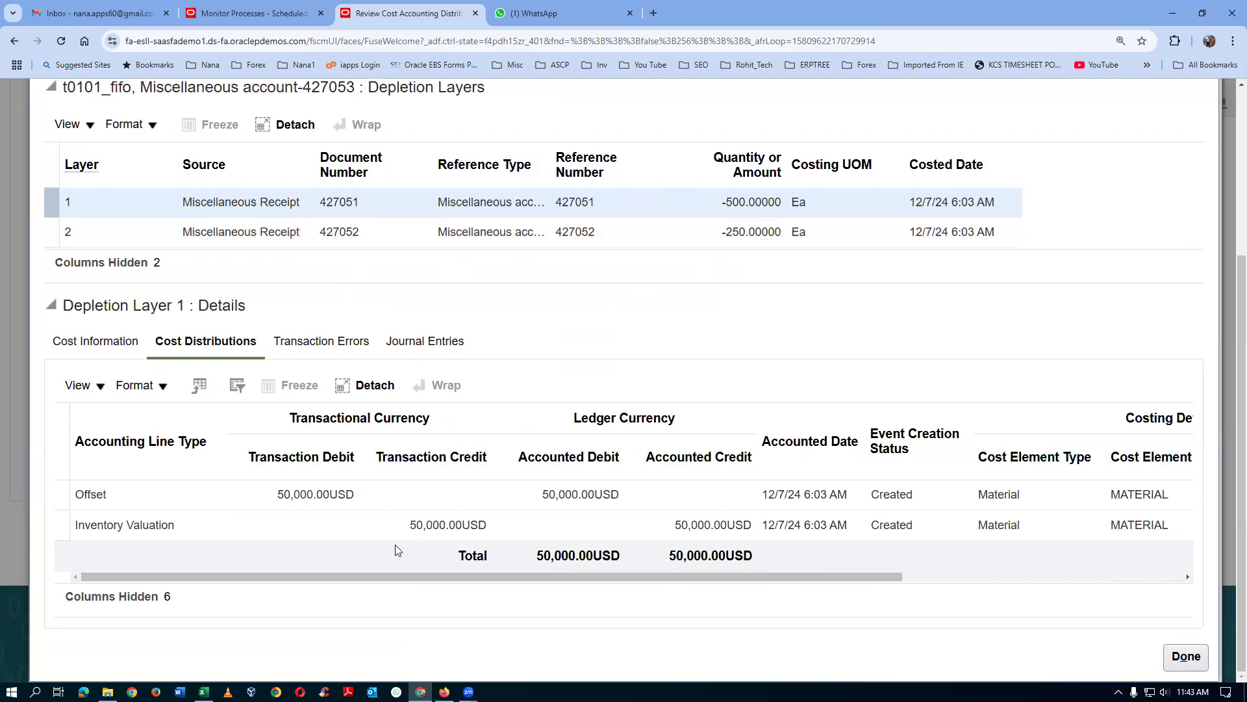
click(630, 242)
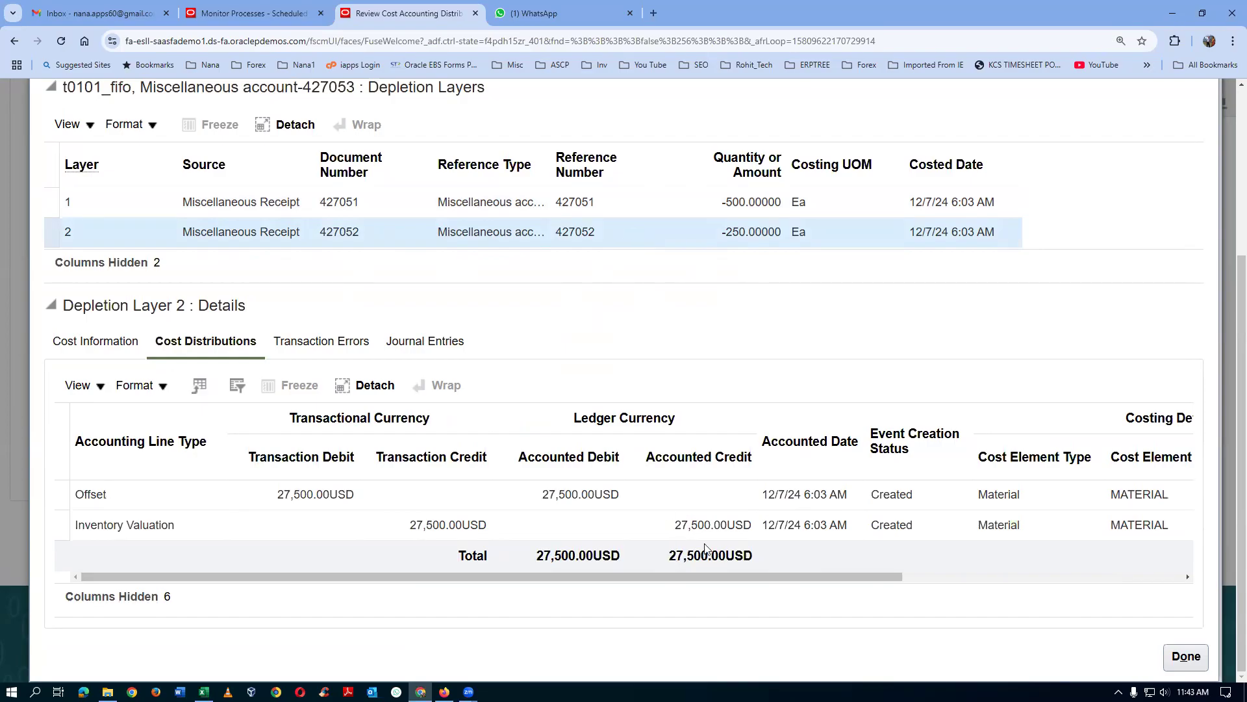
drag(626, 575, 876, 574)
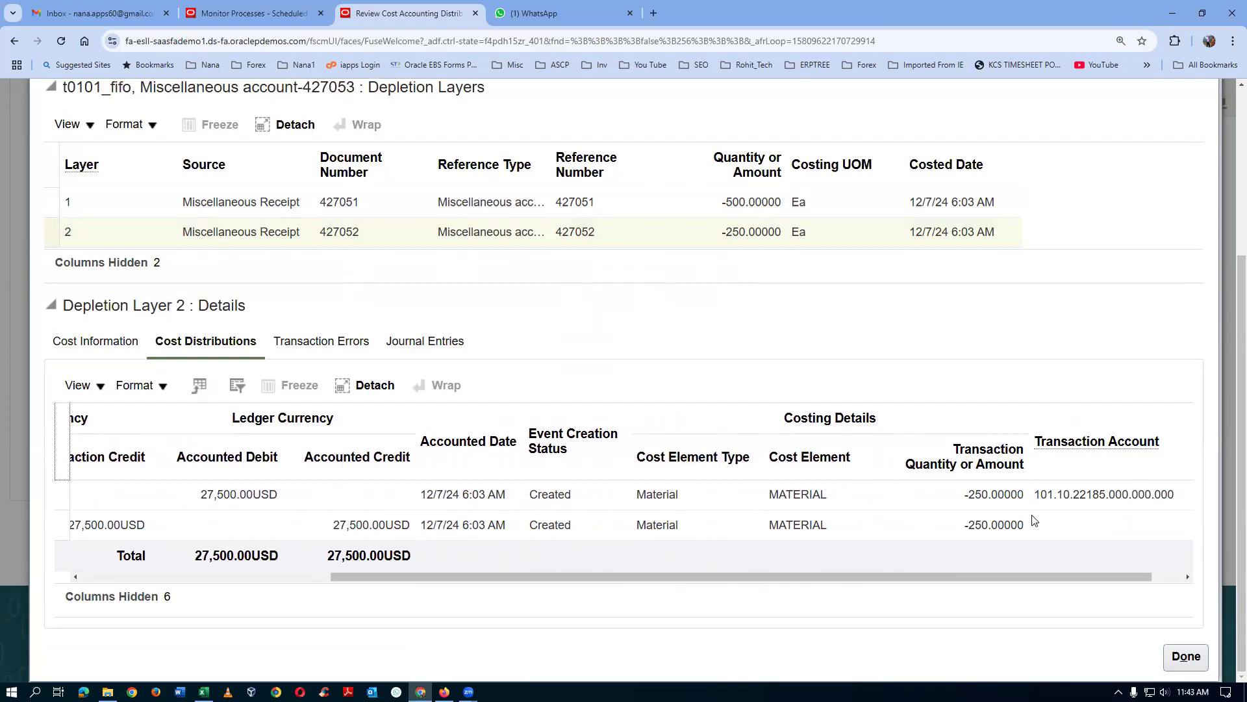
Step: Switch to the Excel workbook 59_Actual Cost Demo and examine the quantities, costs, values and total of the issue to Customer A
drag(1054, 577, 804, 610)
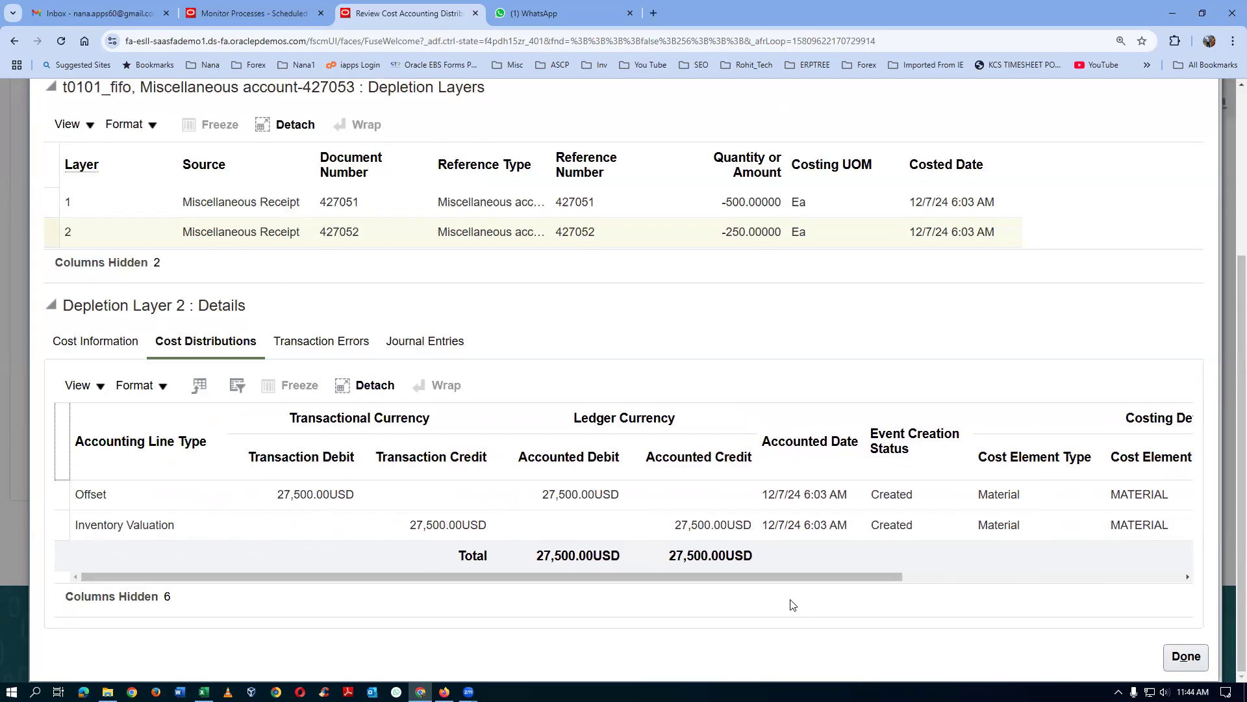
key(alt+Tab)
click(501, 483)
click(604, 486)
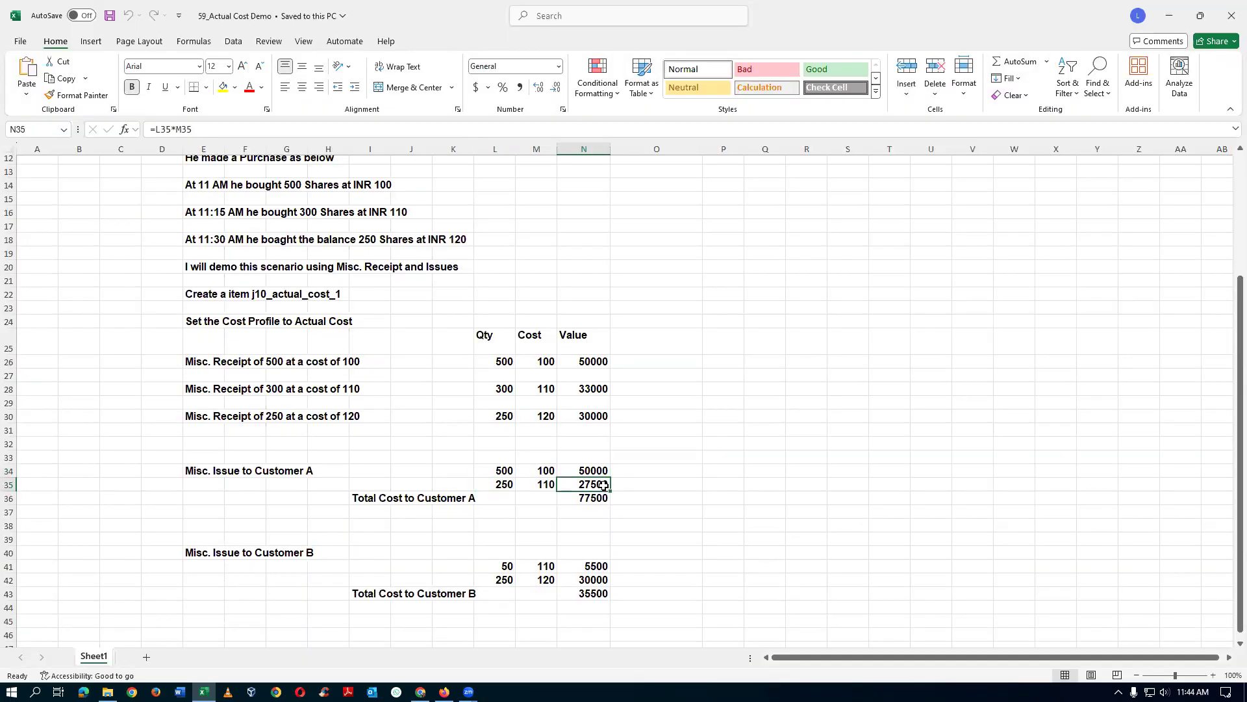
click(547, 486)
click(499, 472)
click(603, 470)
click(601, 484)
click(587, 498)
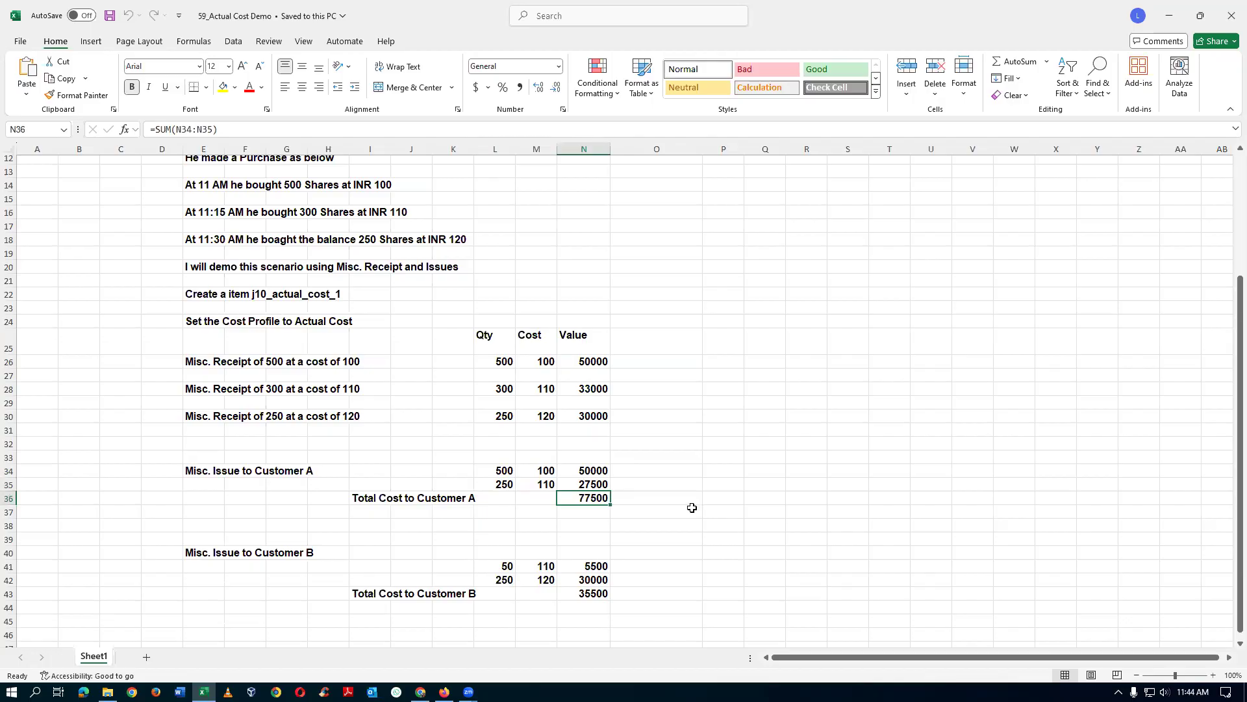
Step: Return to the browser, move on to the second miscellaneous issue's details, and examine the cost distributions of depletion layer 1
key(alt+Tab)
scroll(1123, 349, up, 4)
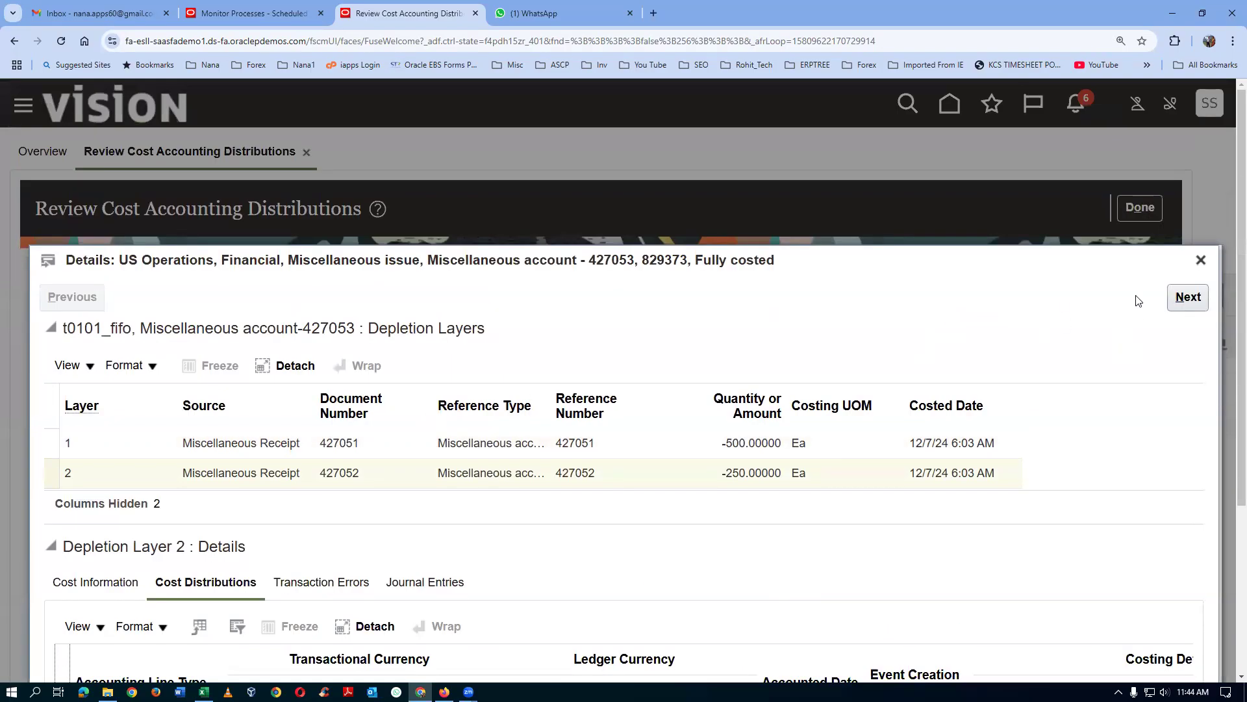
click(1186, 296)
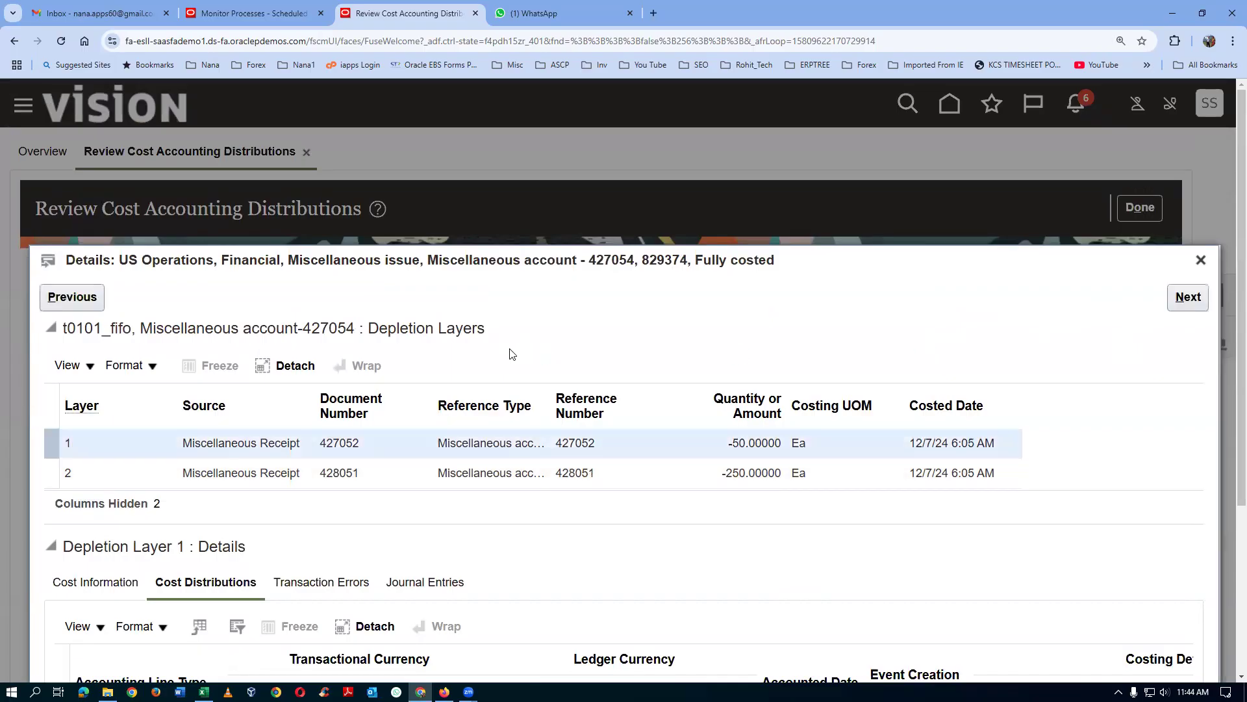
scroll(512, 354, down, 3)
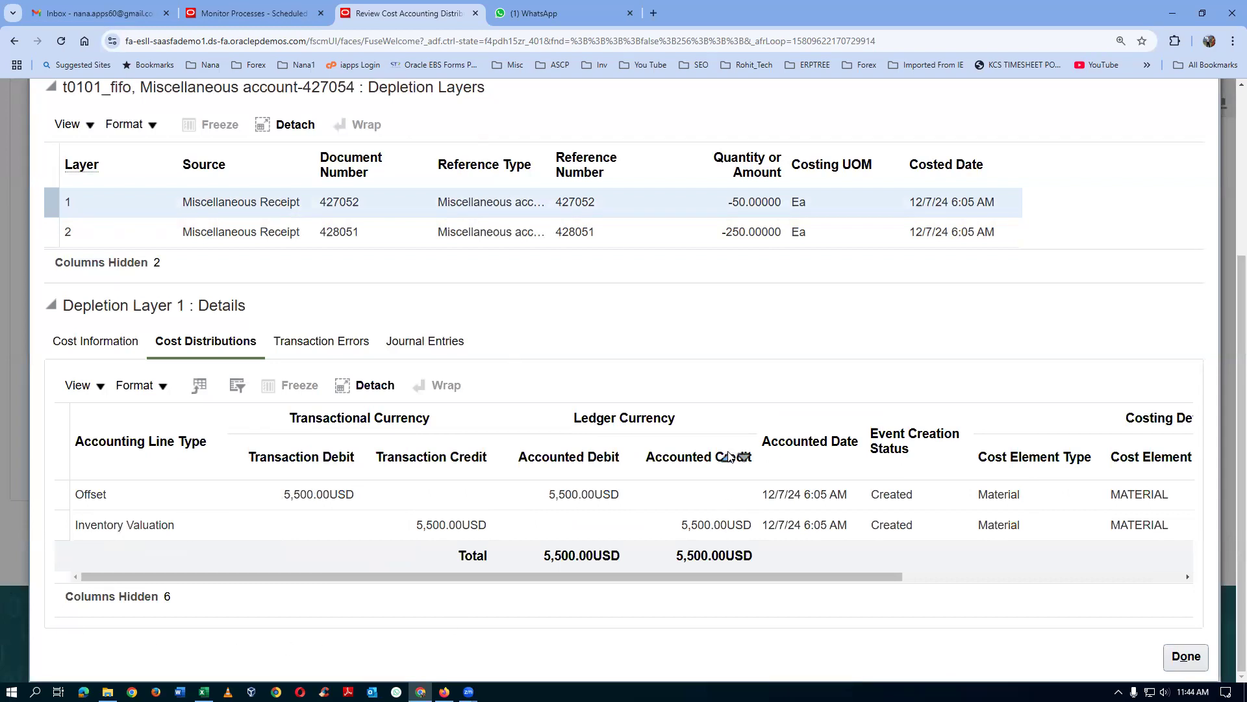
scroll(729, 457, up, 3)
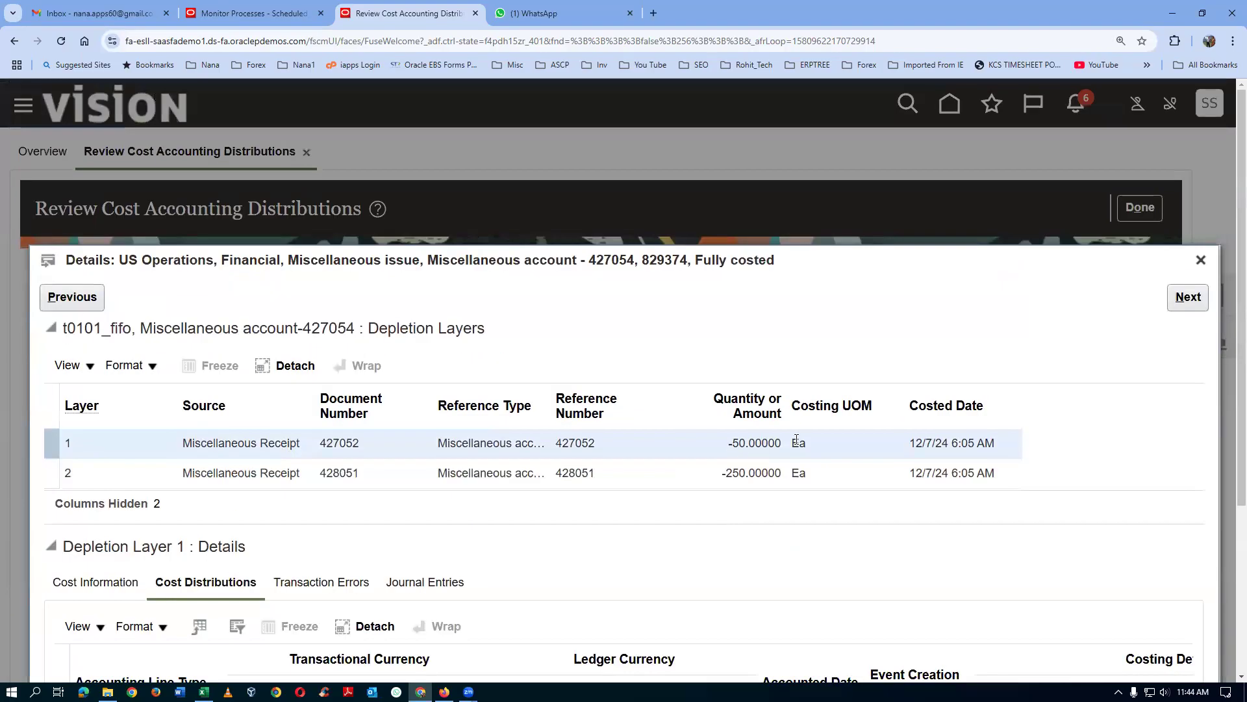
Step: Advance to the first miscellaneous receipt, examine the cost distributions of its receipt layer, and close the details
click(1189, 296)
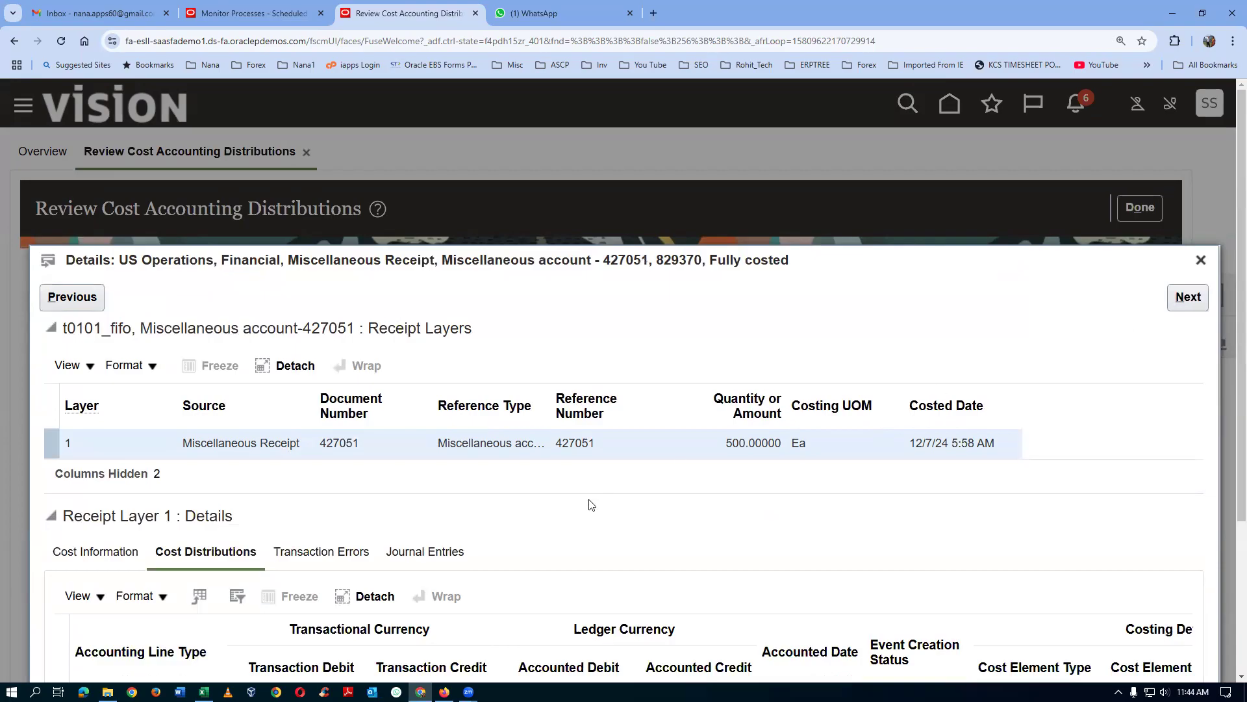
scroll(581, 513, down, 3)
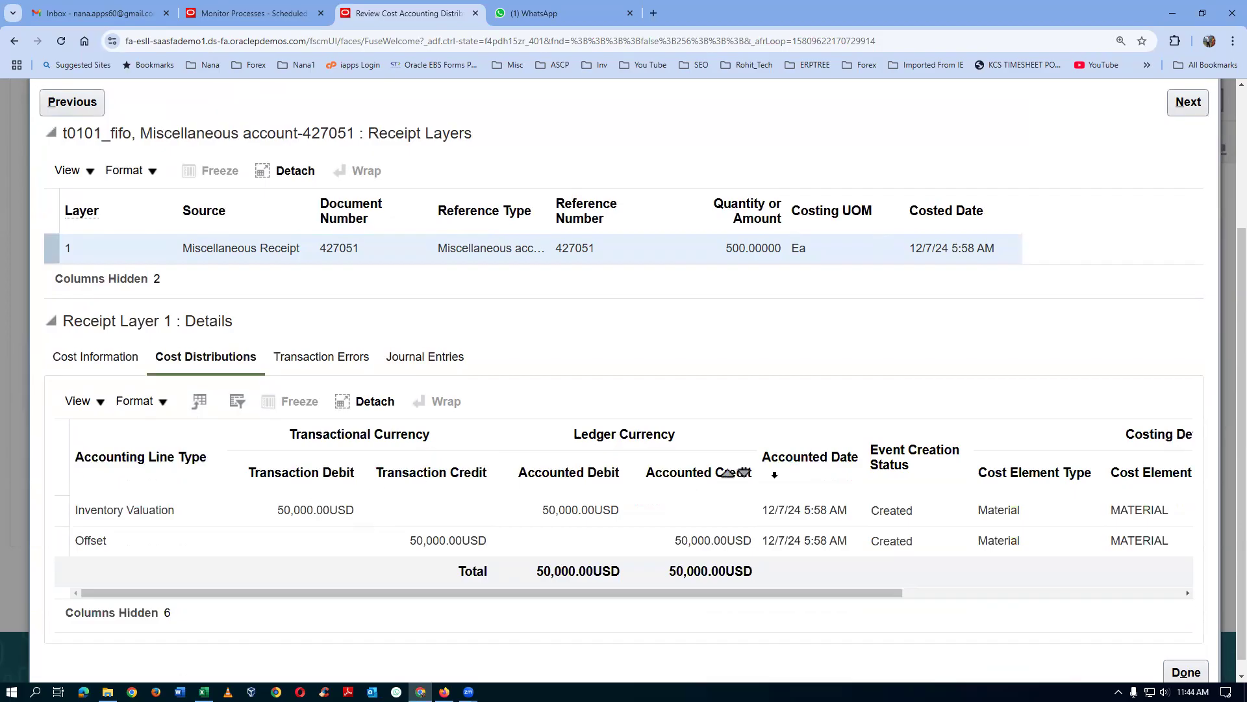
scroll(836, 458, up, 3)
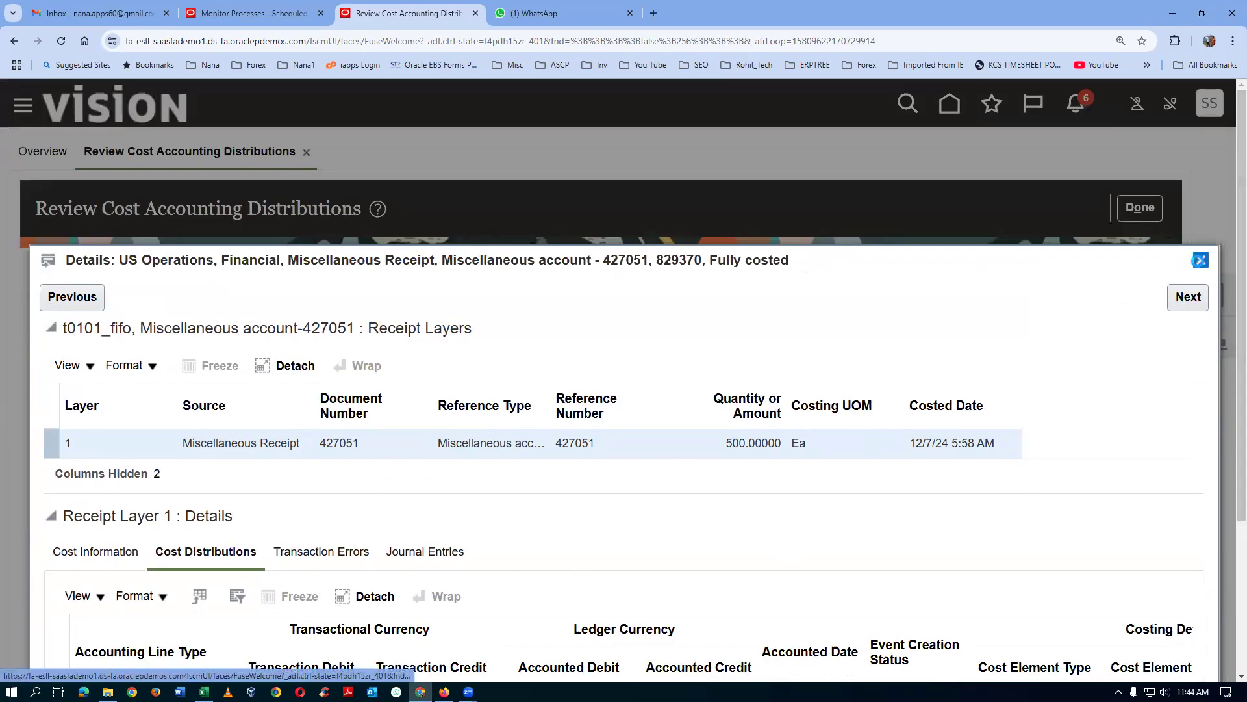
click(1198, 260)
Step: Select the first miscellaneous issue in the search results and compare the transaction quantities with the Excel workbook
scroll(646, 418, down, 2)
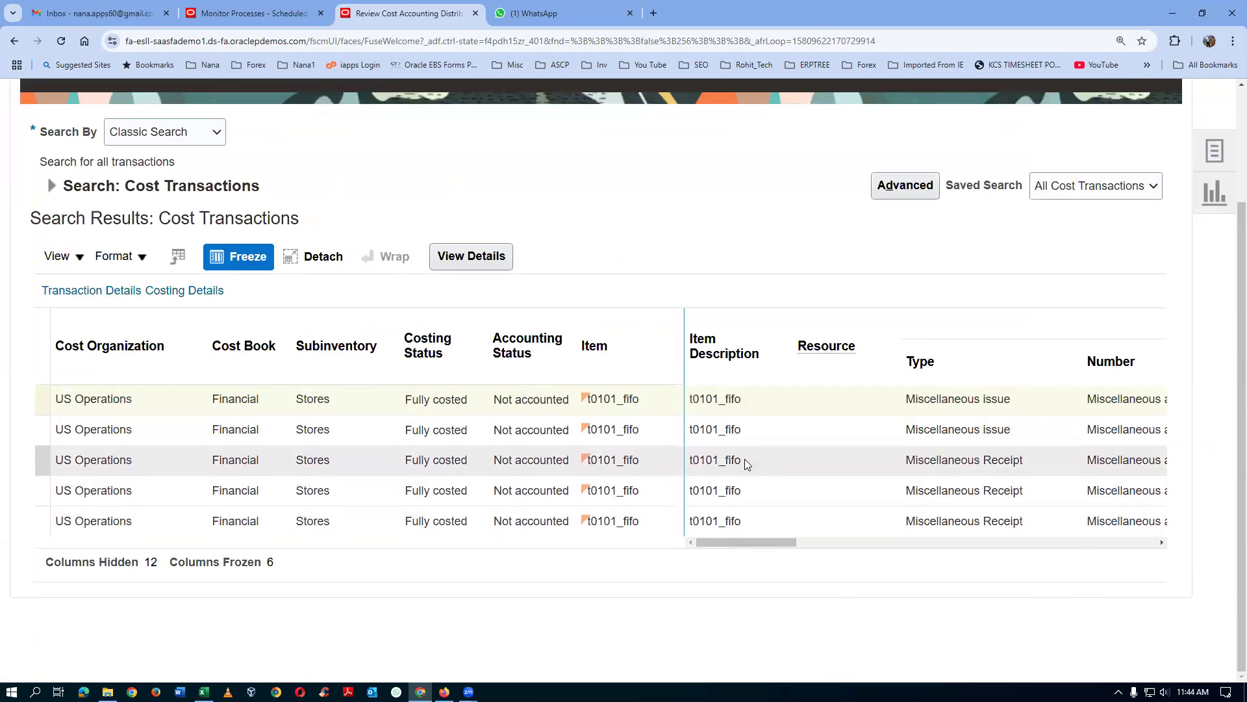
click(797, 401)
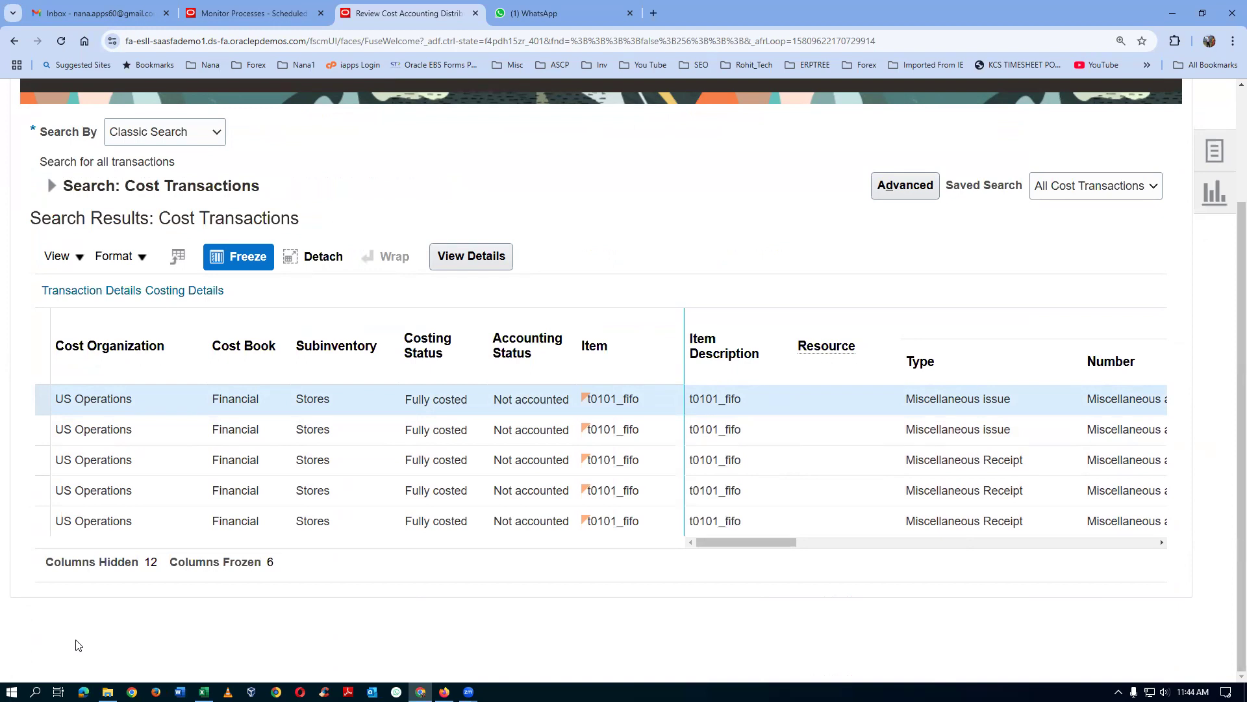
drag(718, 542, 851, 587)
key(alt+Tab)
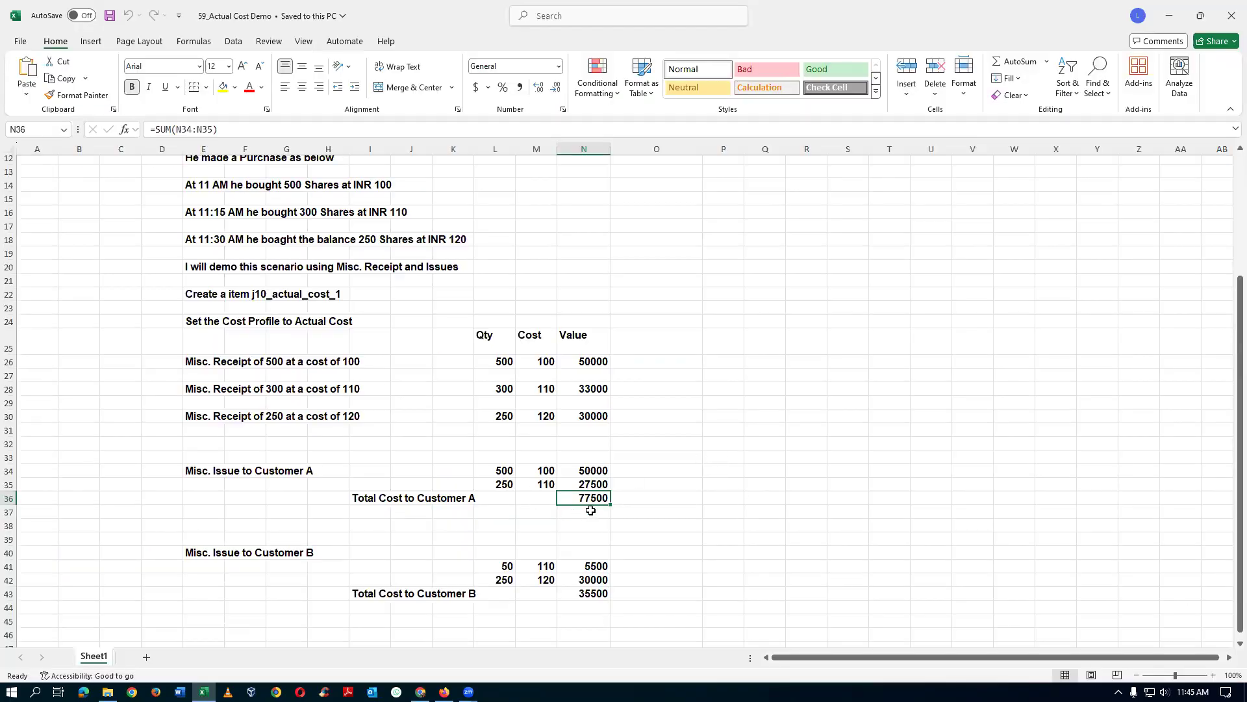
key(alt+Tab)
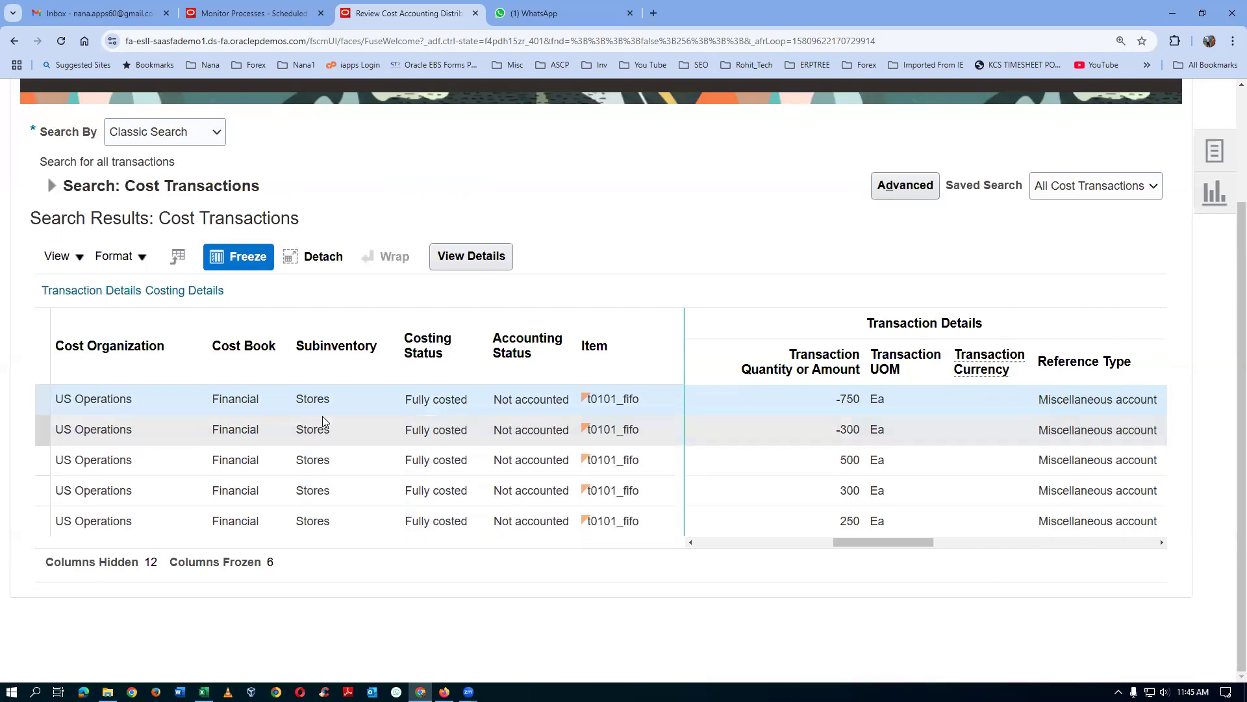
Step: Open the first miscellaneous issue's details, check depletion layers 1 and 2 against Customer A's total in Excel, and close the details
click(482, 254)
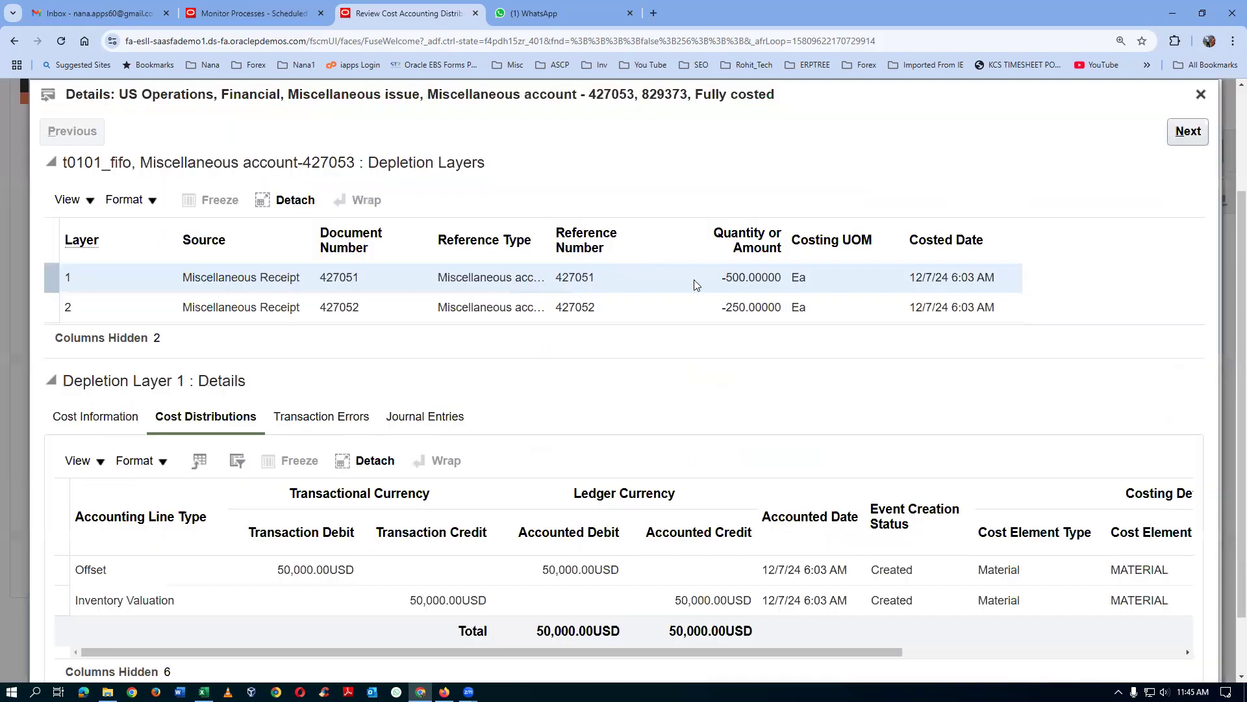
click(626, 318)
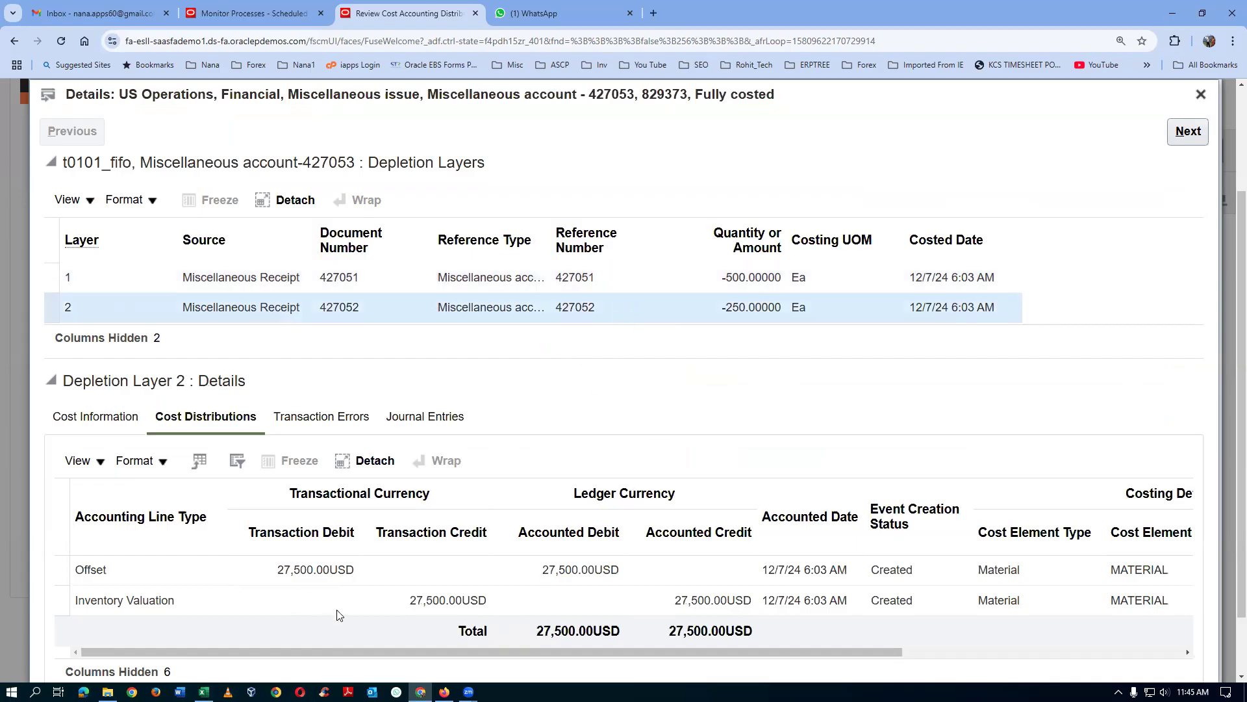
key(alt+Tab)
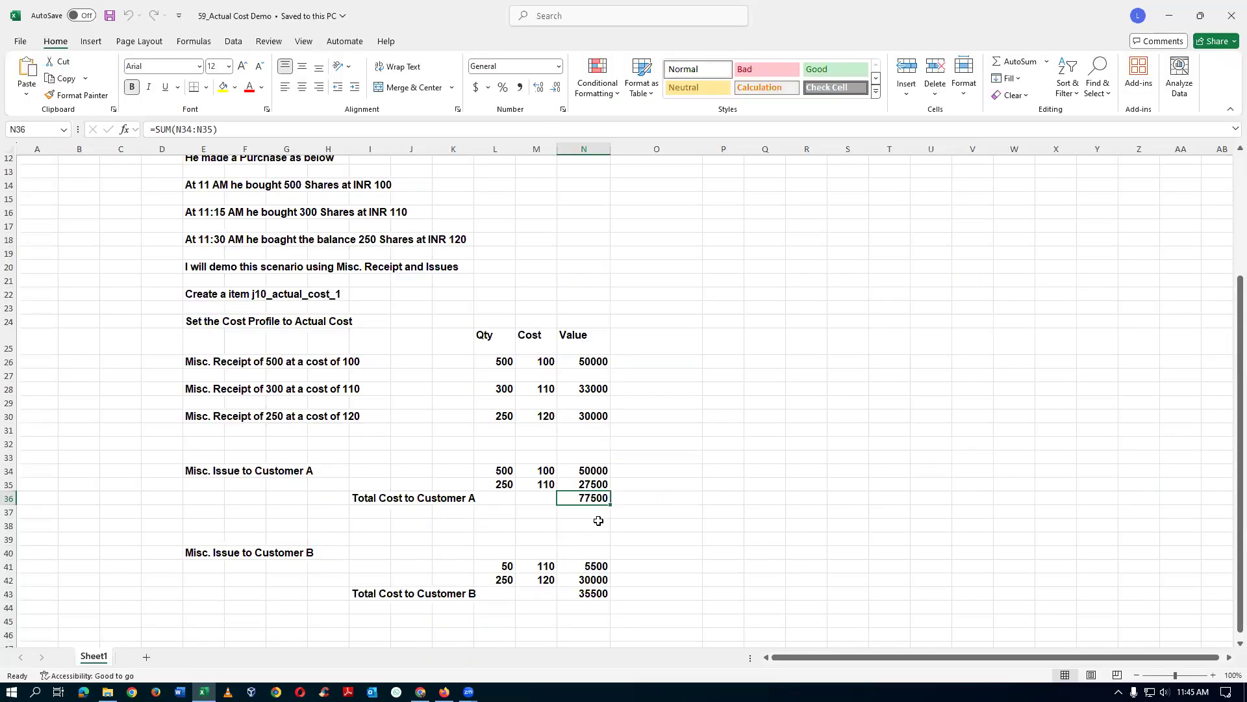
key(alt+Tab)
scroll(598, 528, down, 1)
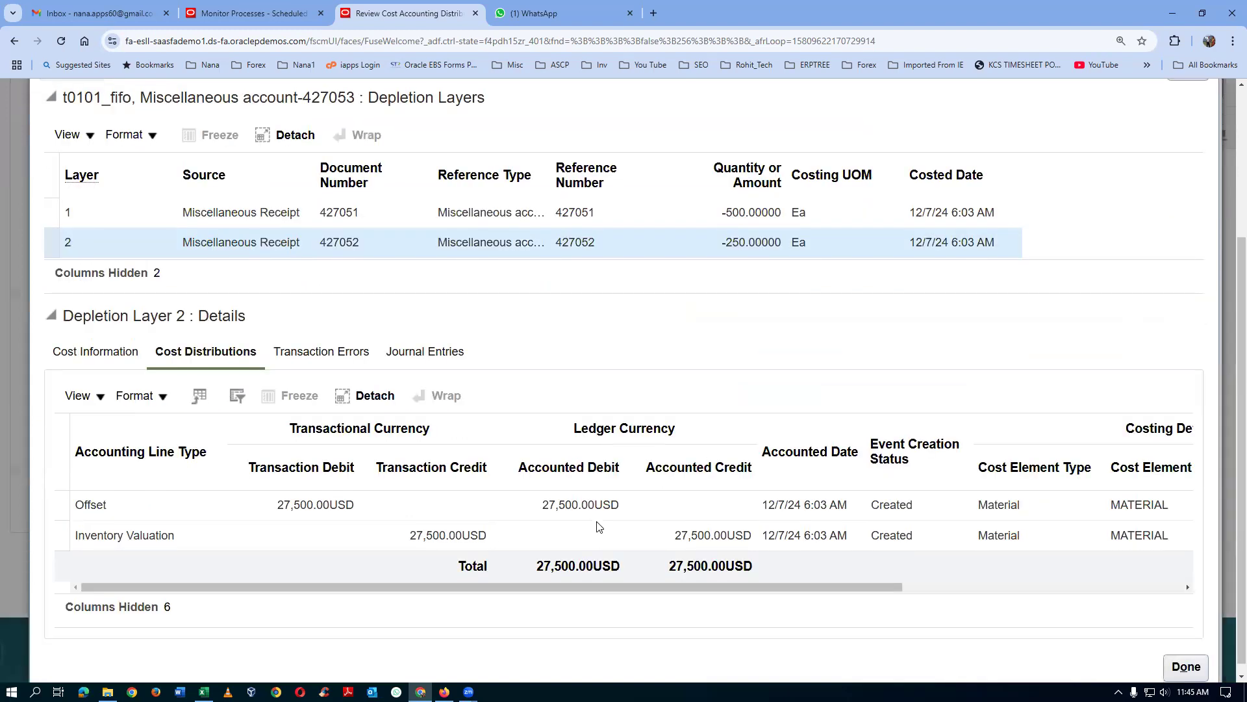
drag(624, 593, 827, 594)
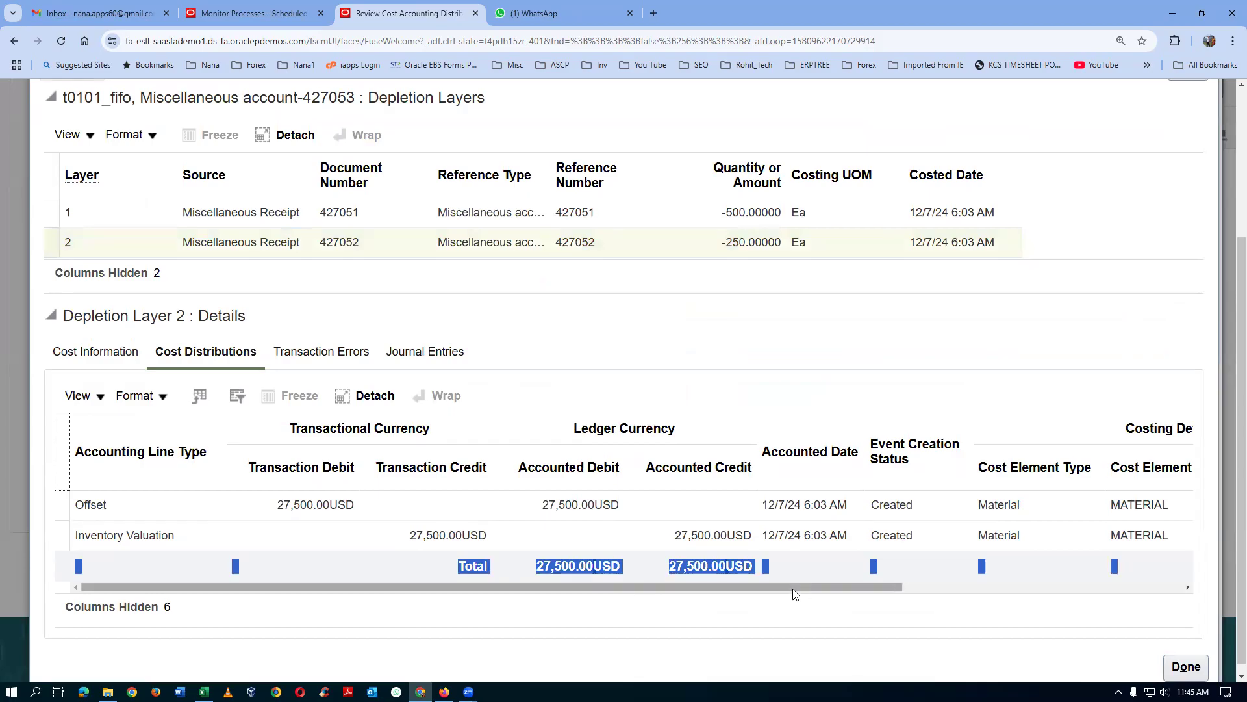
click(789, 383)
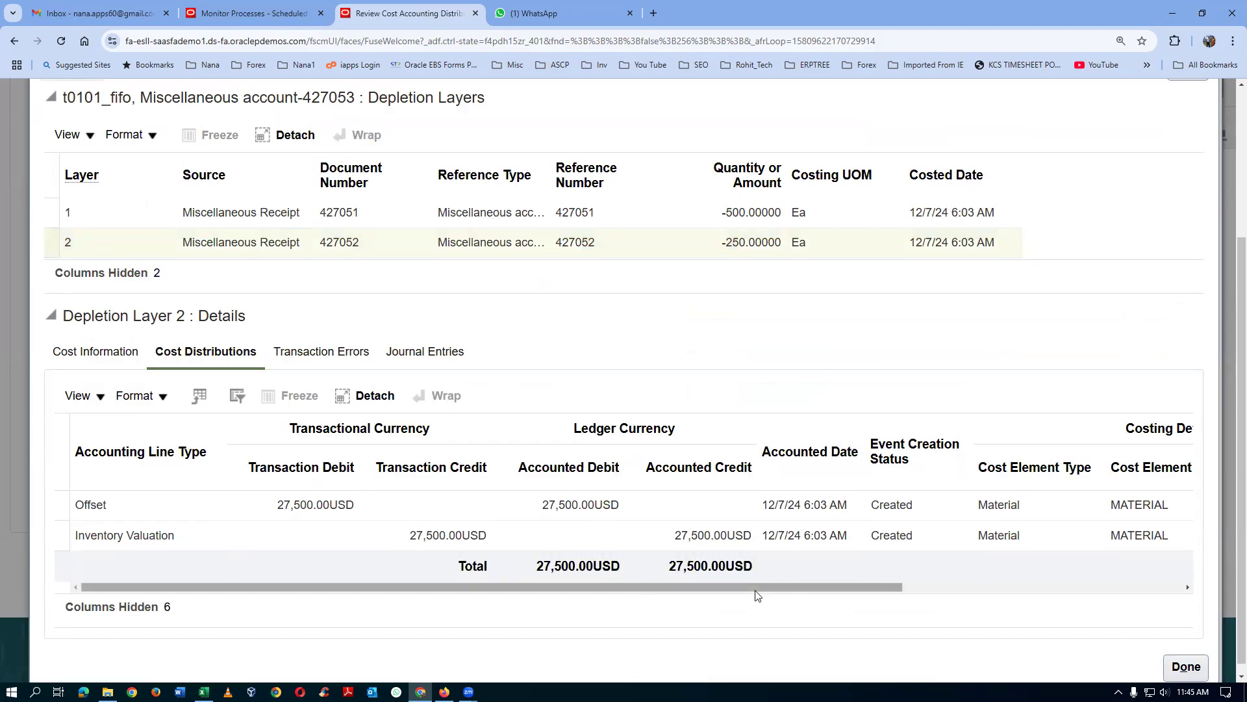
drag(757, 591, 1016, 585)
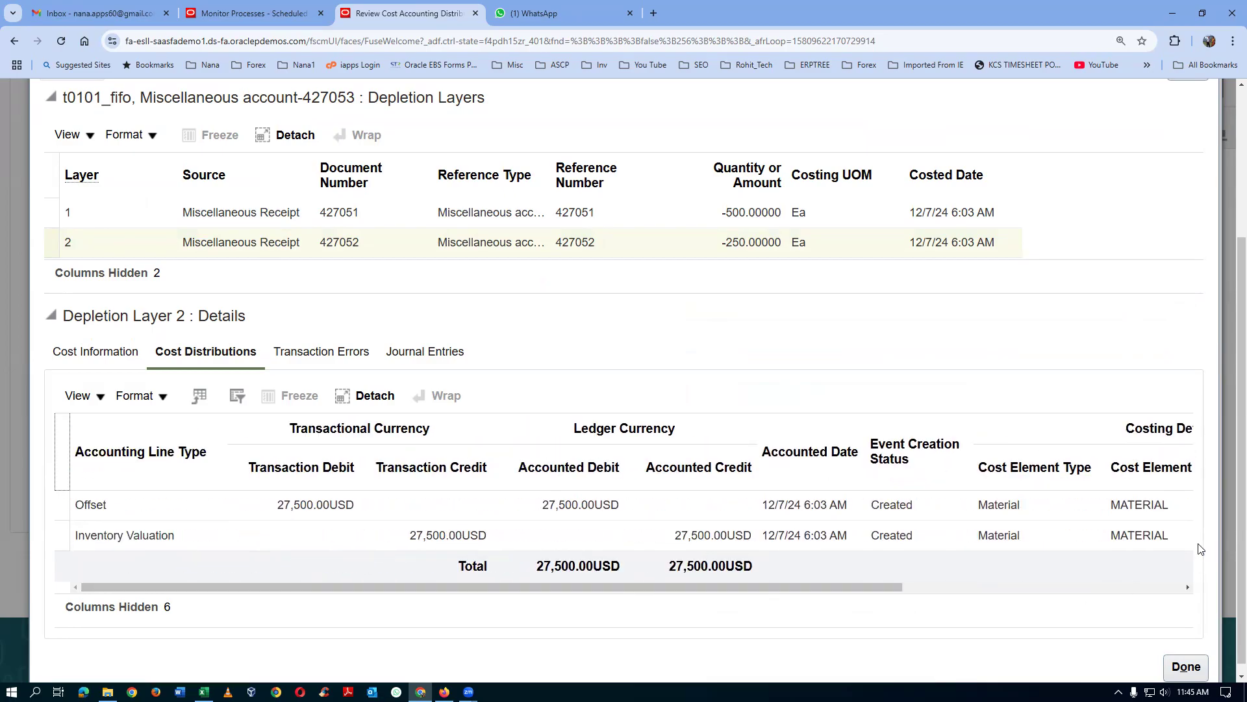
scroll(663, 349, up, 2)
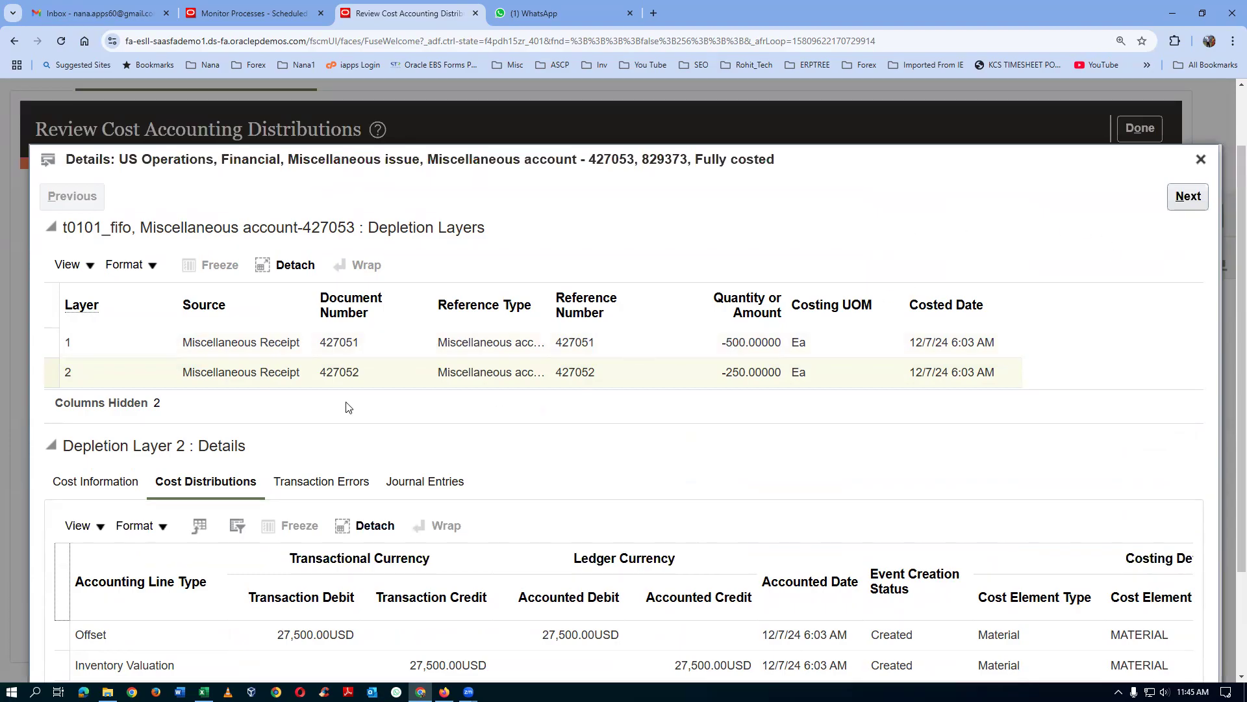
click(1200, 159)
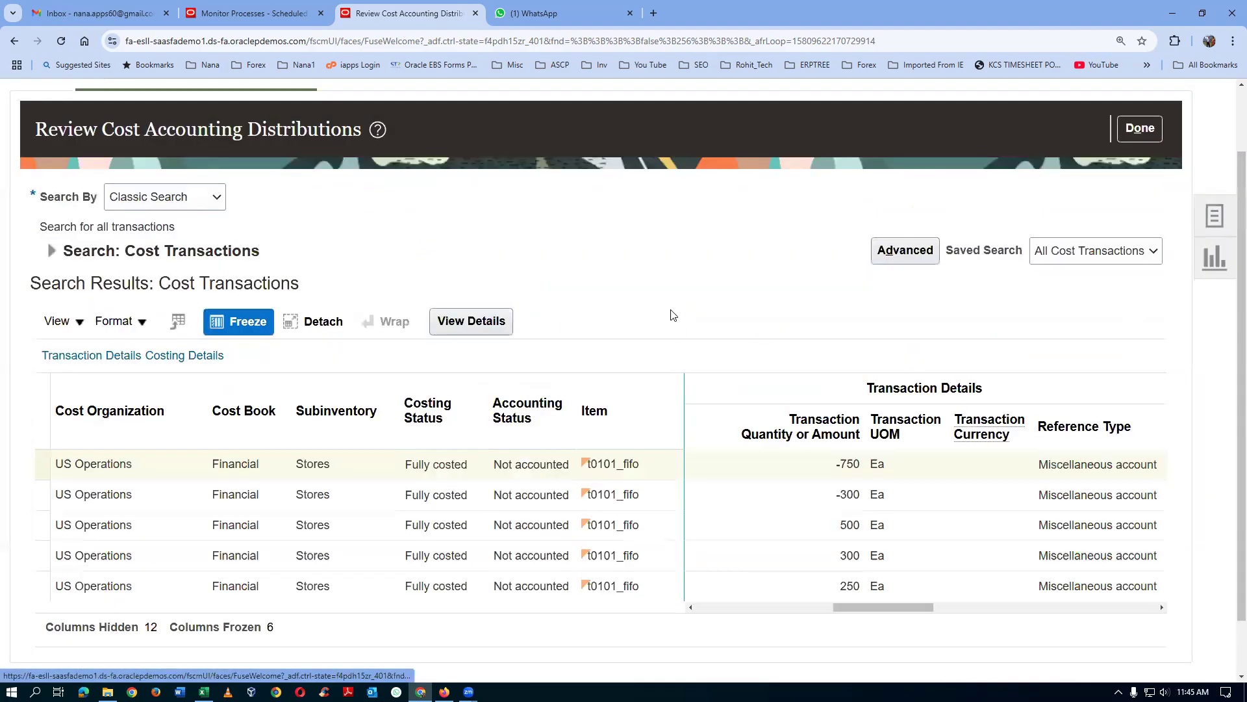
Step: Open the second miscellaneous issue's details and compare depletion layer 1's cost distributions with Customer B's 50-unit line in the Excel workbook
key(alt+Tab)
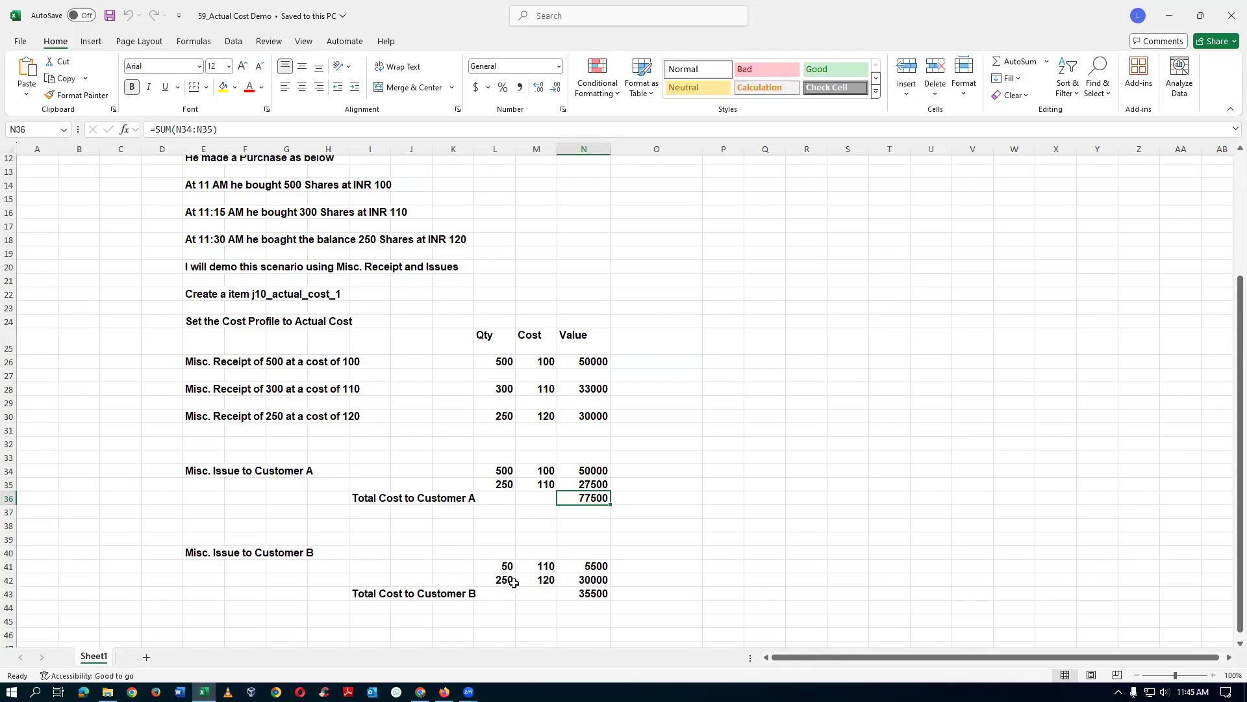
key(alt+Tab)
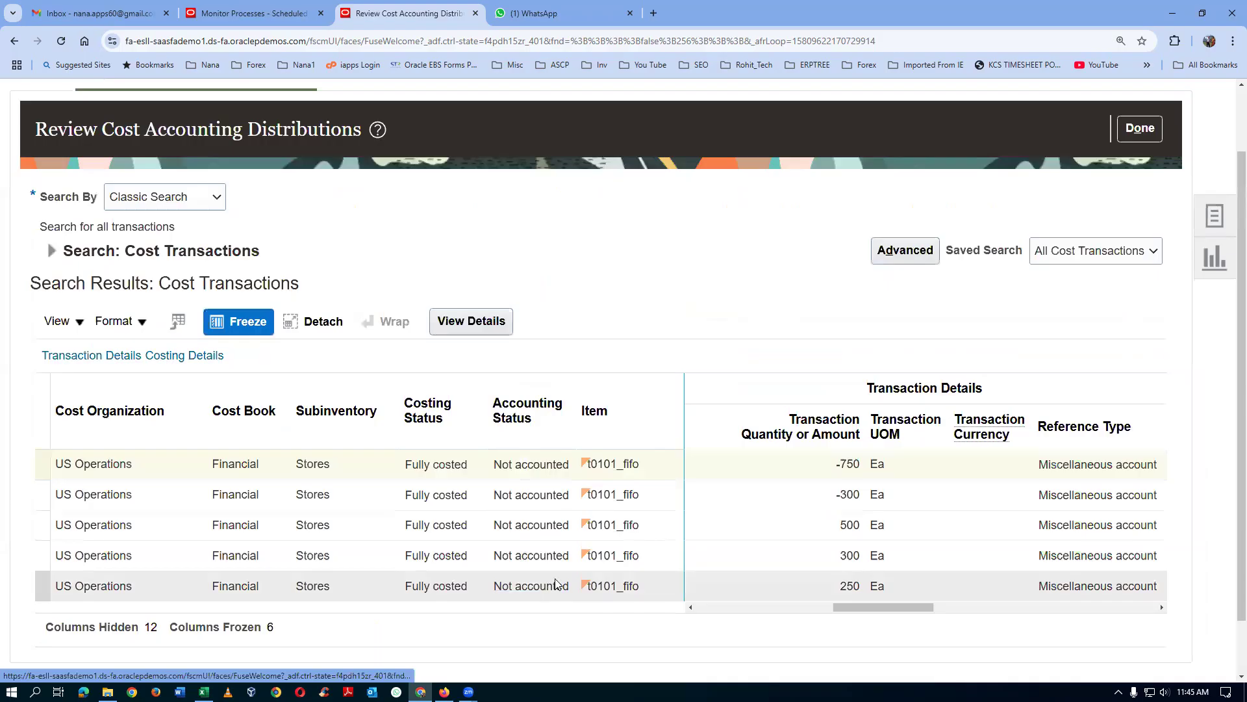
click(775, 495)
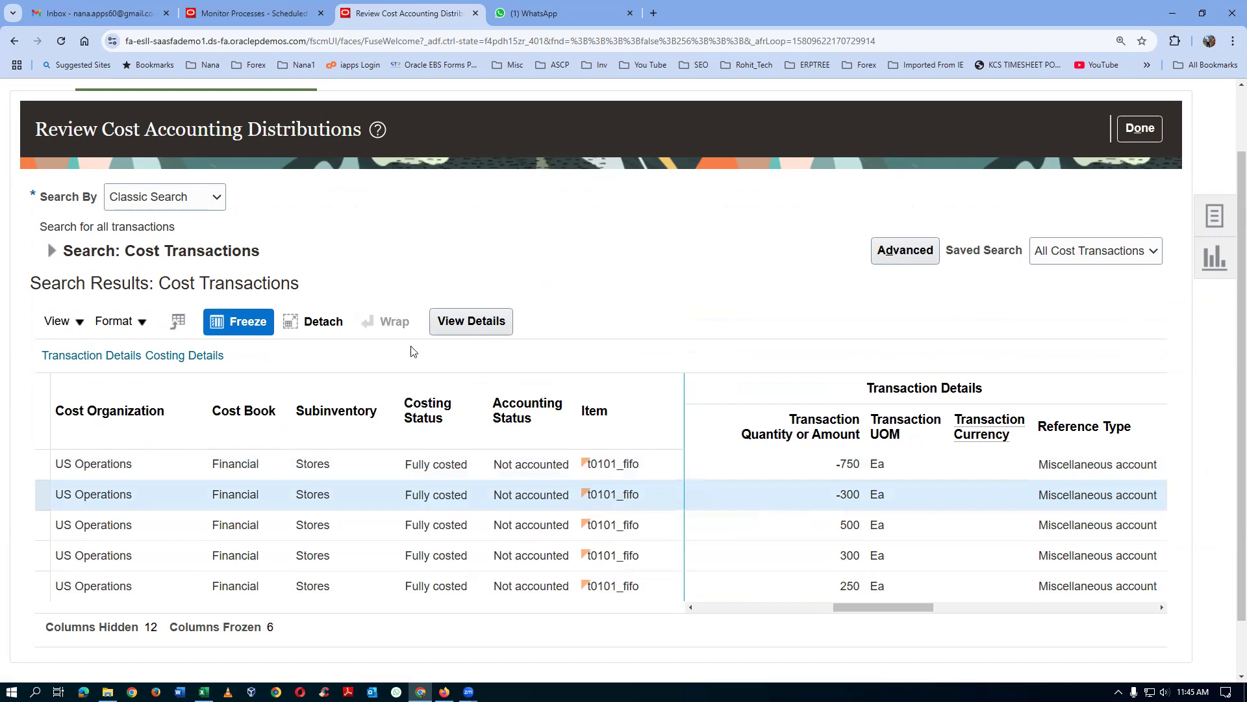
click(485, 321)
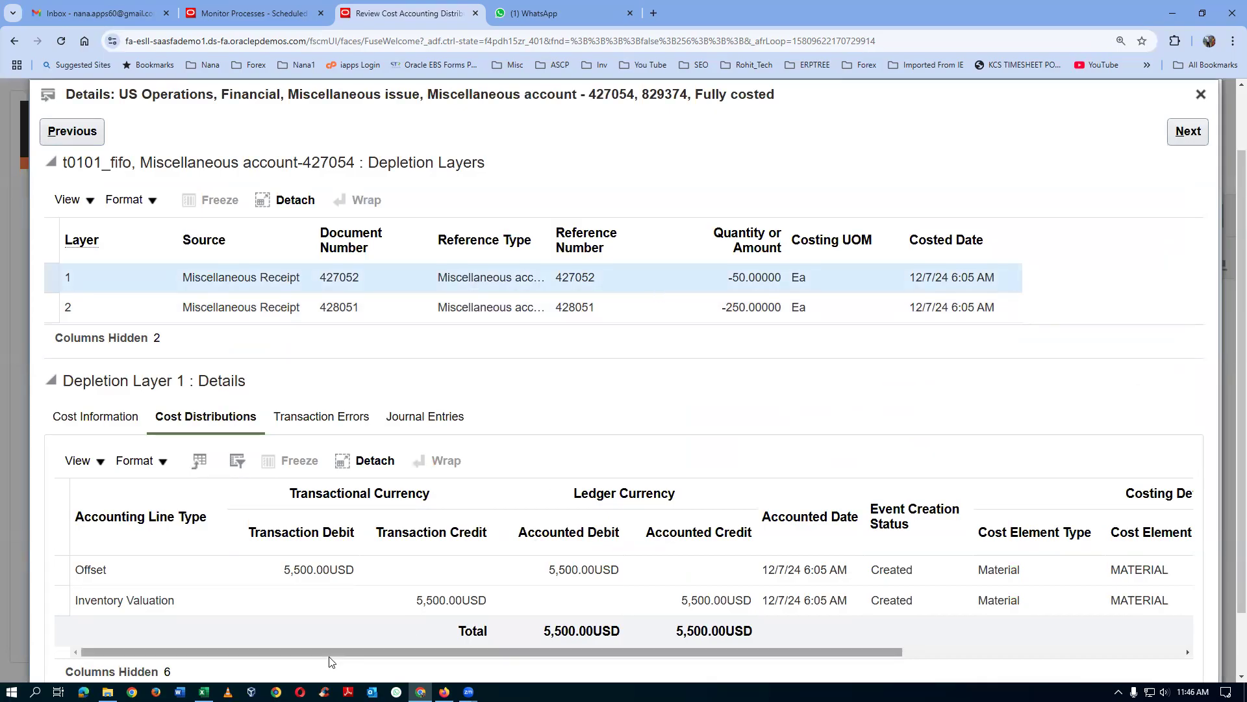
key(alt+Tab)
click(603, 566)
key(alt+Tab)
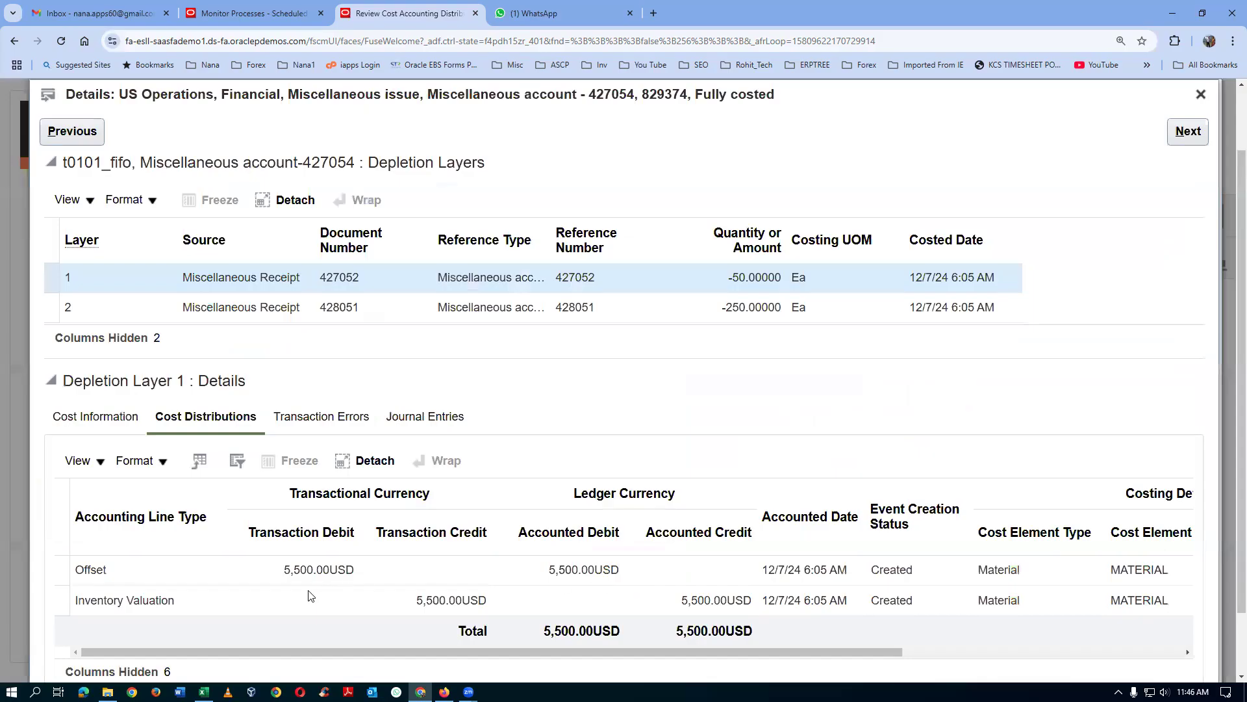
Step: Examine the cost distributions of the second issue's depletion layer 2 against Customer B's 250-unit value and total cost in Excel
click(613, 320)
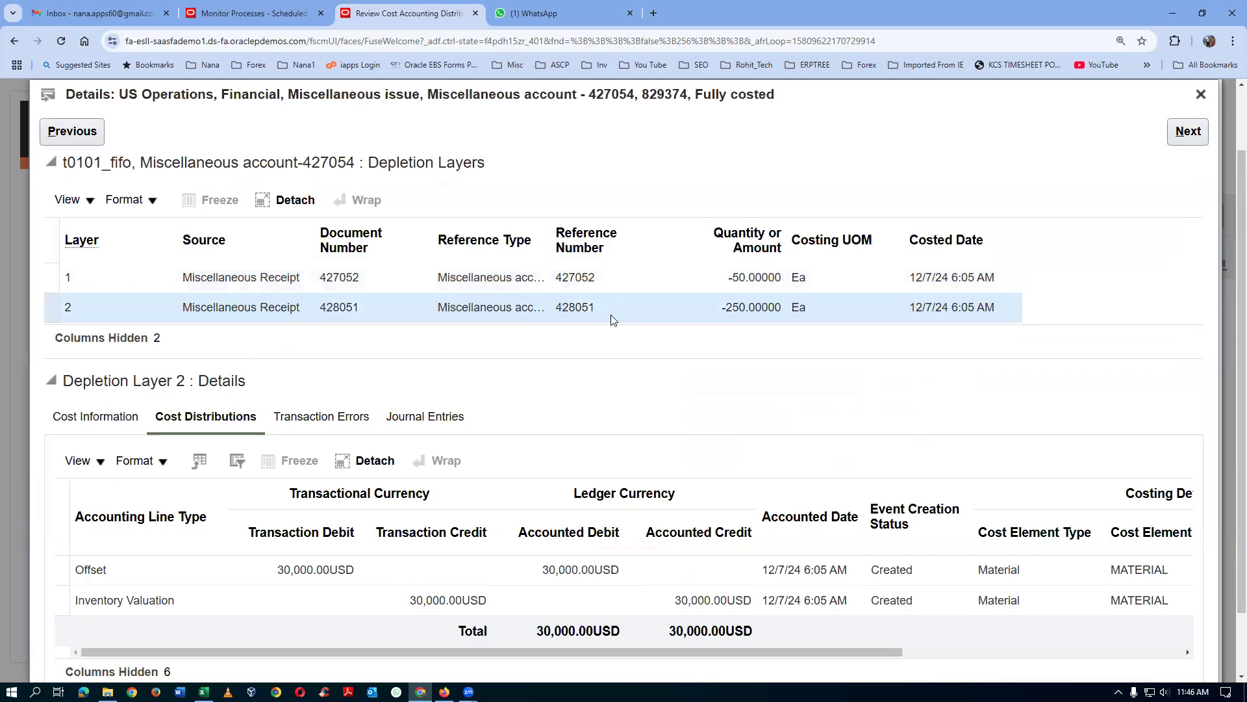
key(alt+Tab)
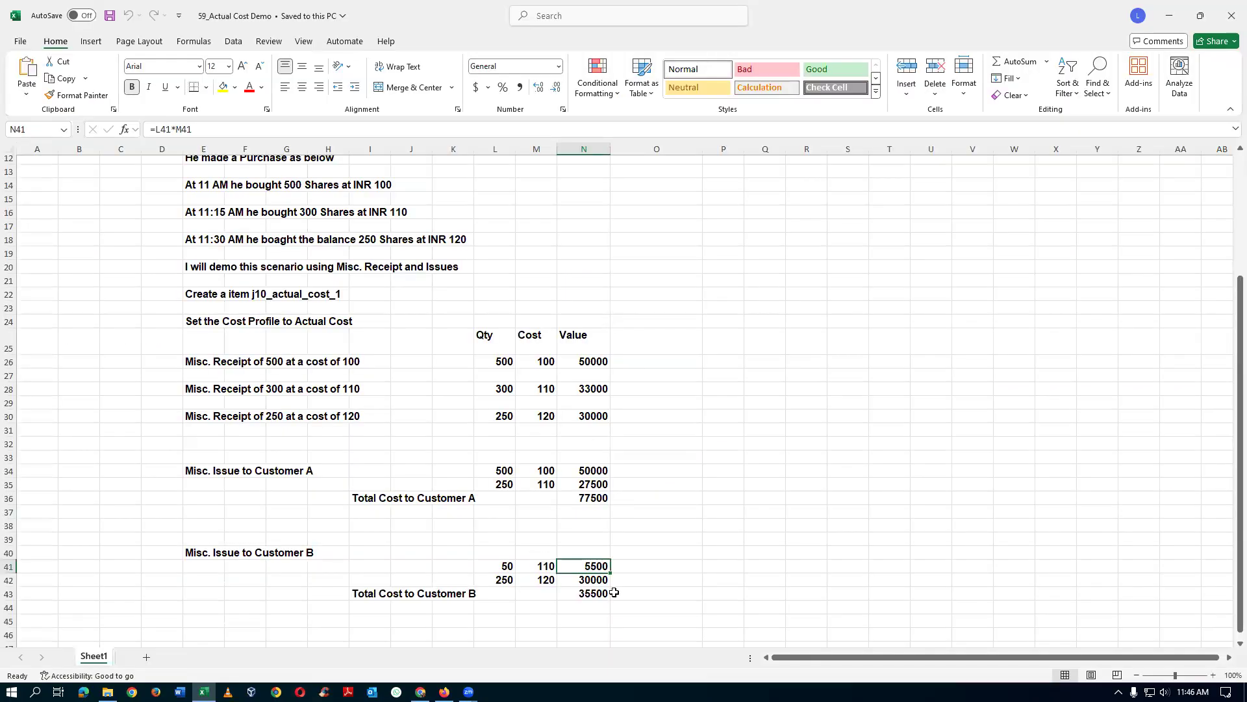
click(594, 582)
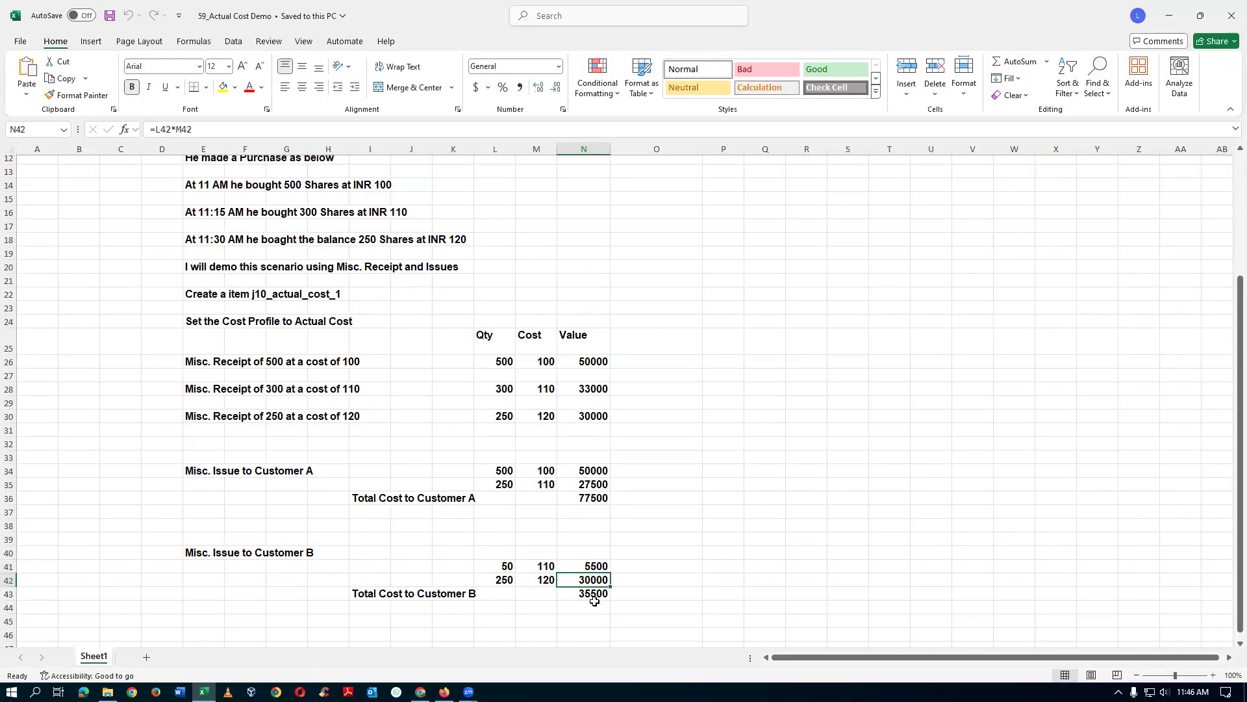
click(594, 594)
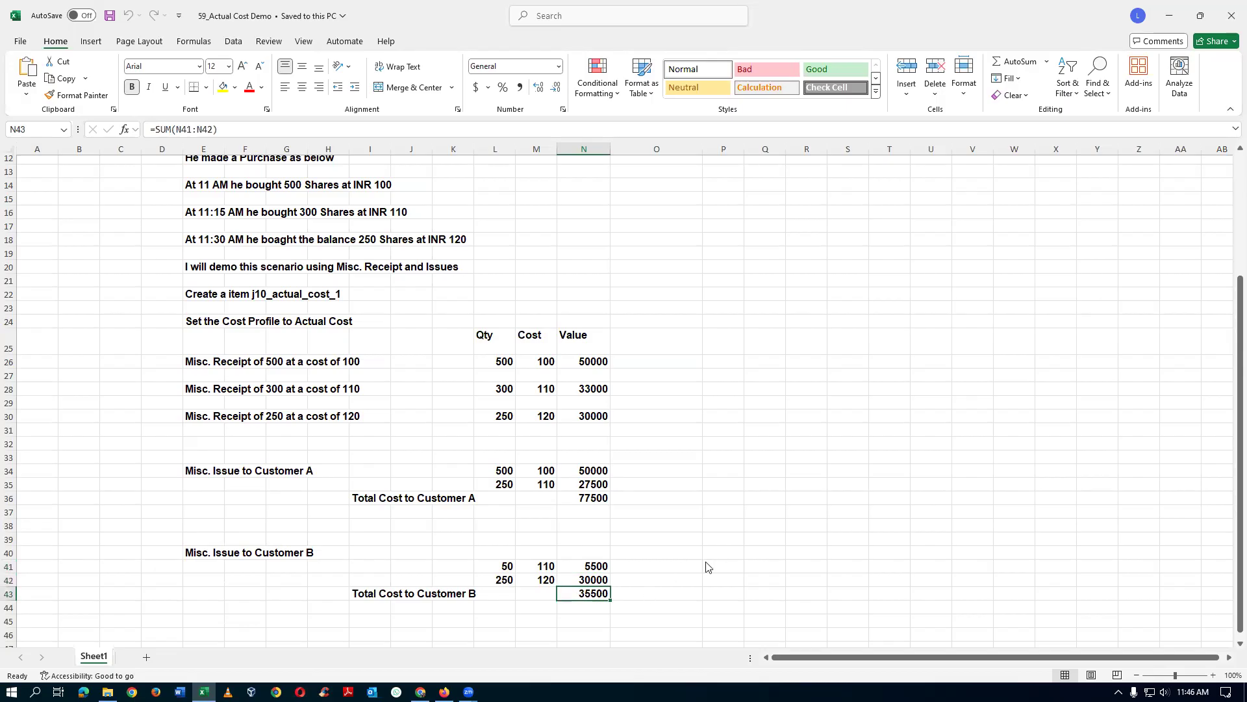
key(alt+Tab)
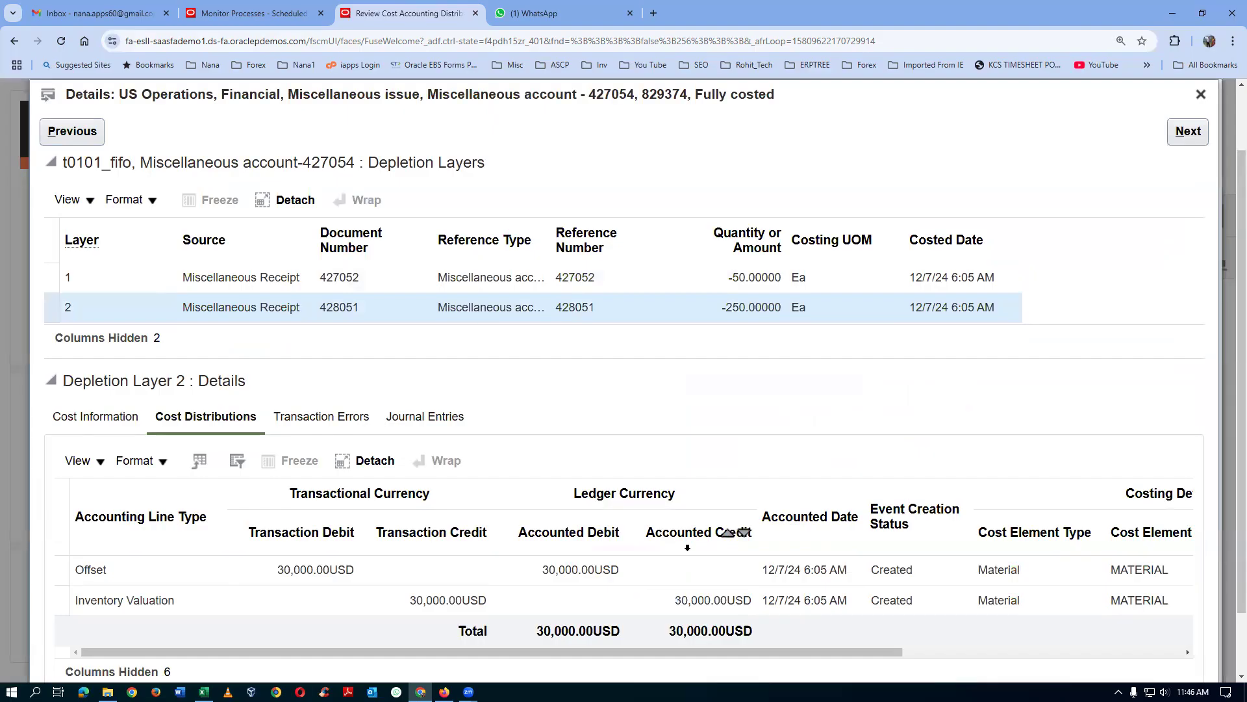
Step: Recheck depletion layer 1 of the second issue against the Excel workbook, then return to the browser and close the issue's details
scroll(687, 548, down, 1)
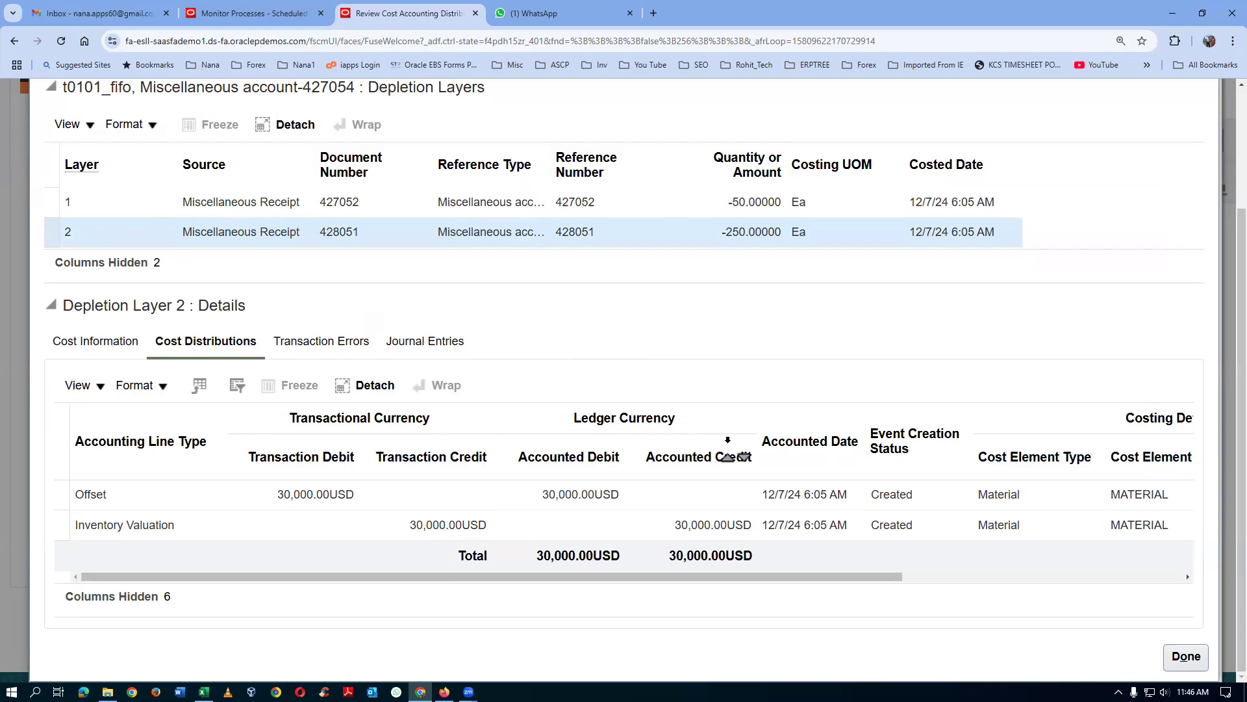
click(744, 204)
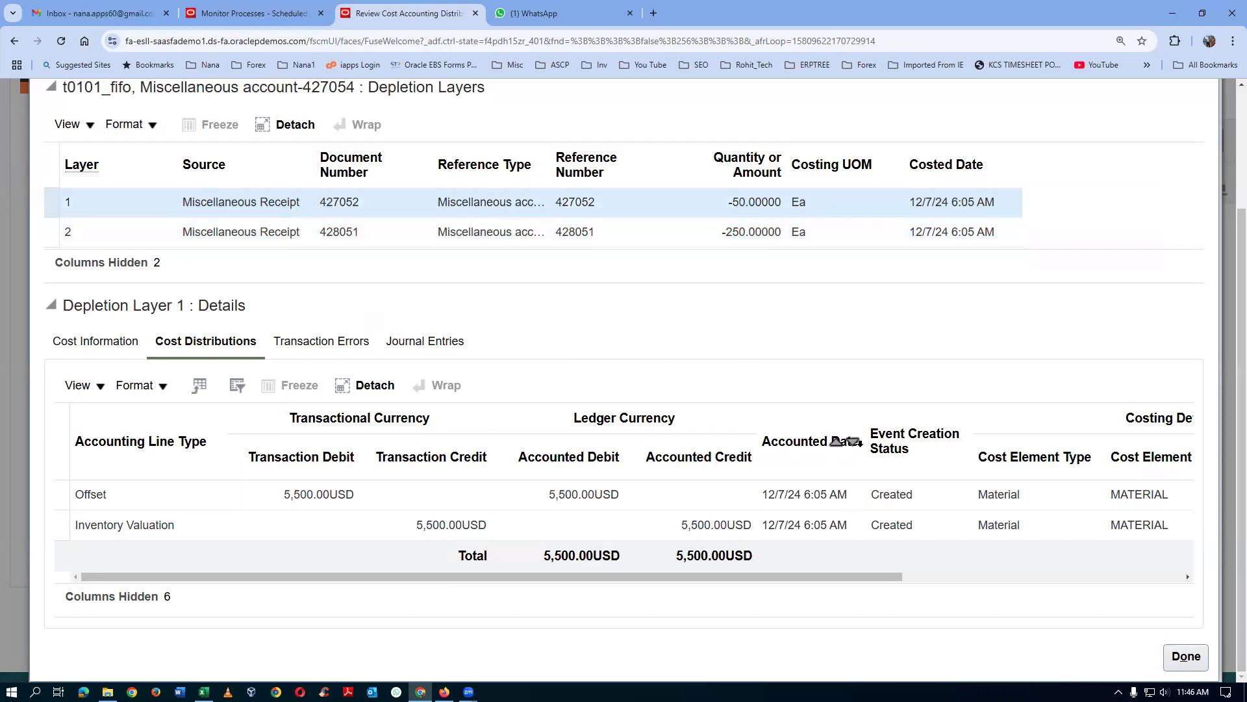
key(alt+Tab)
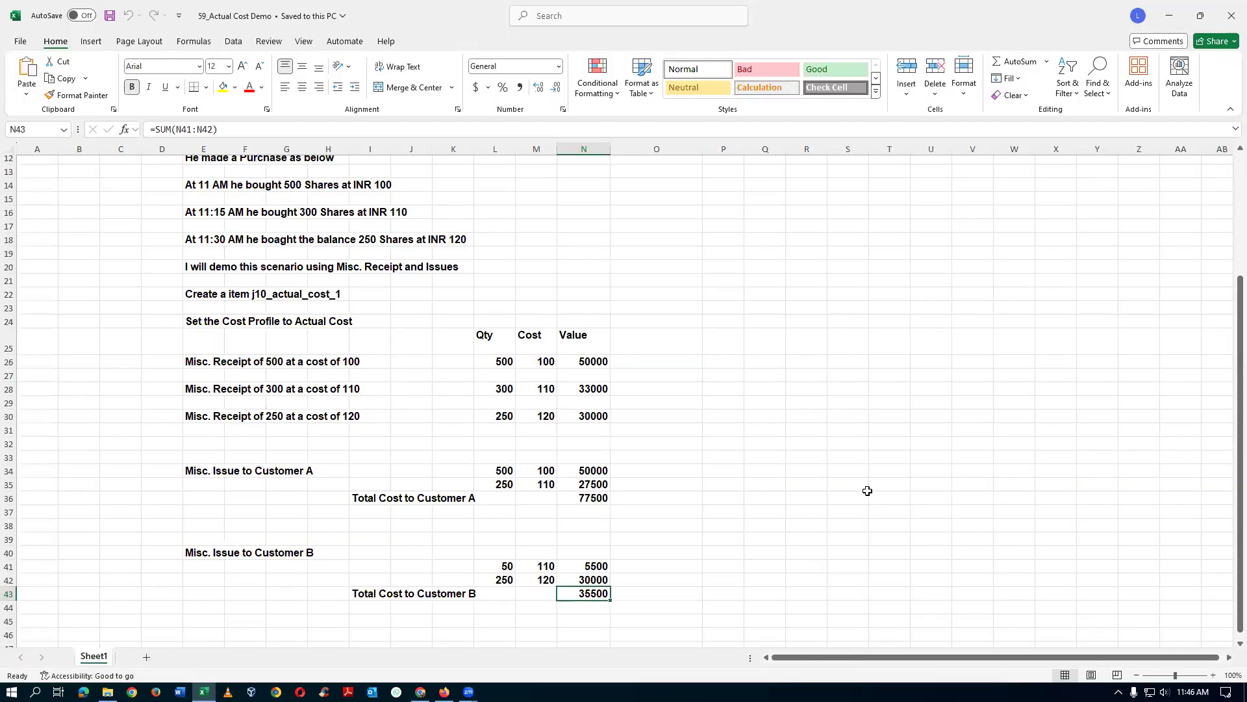
click(653, 538)
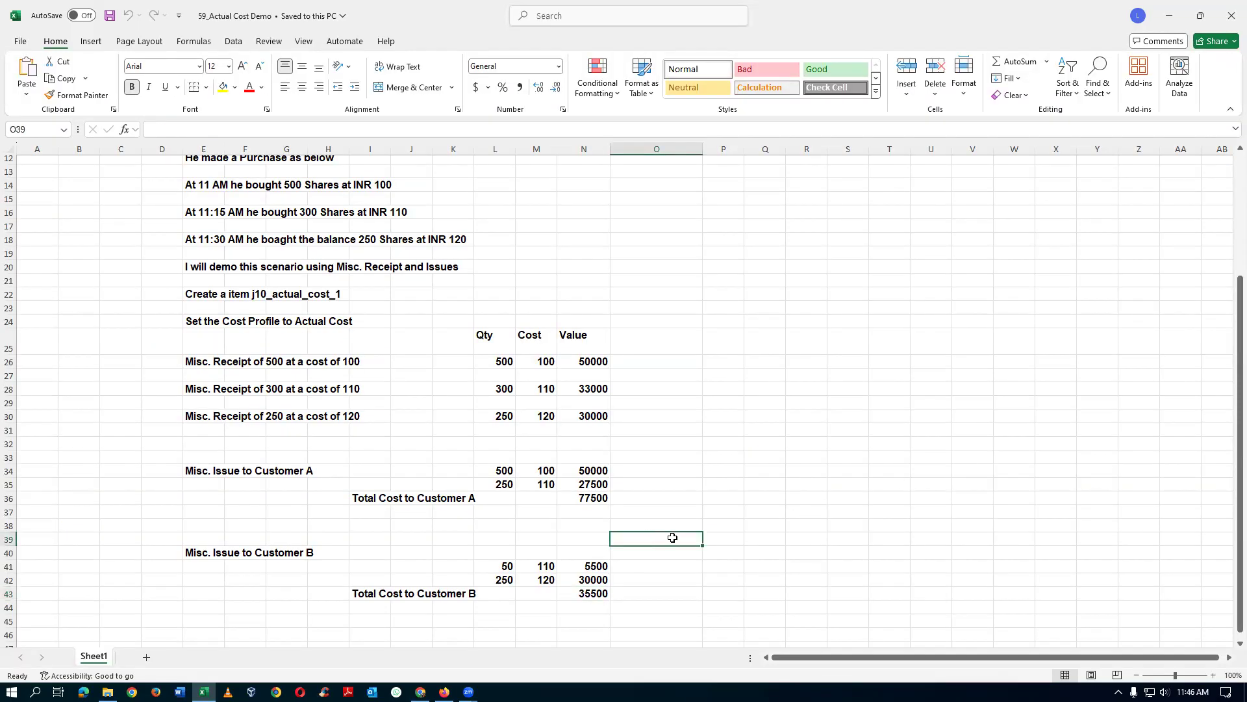
click(735, 538)
click(758, 539)
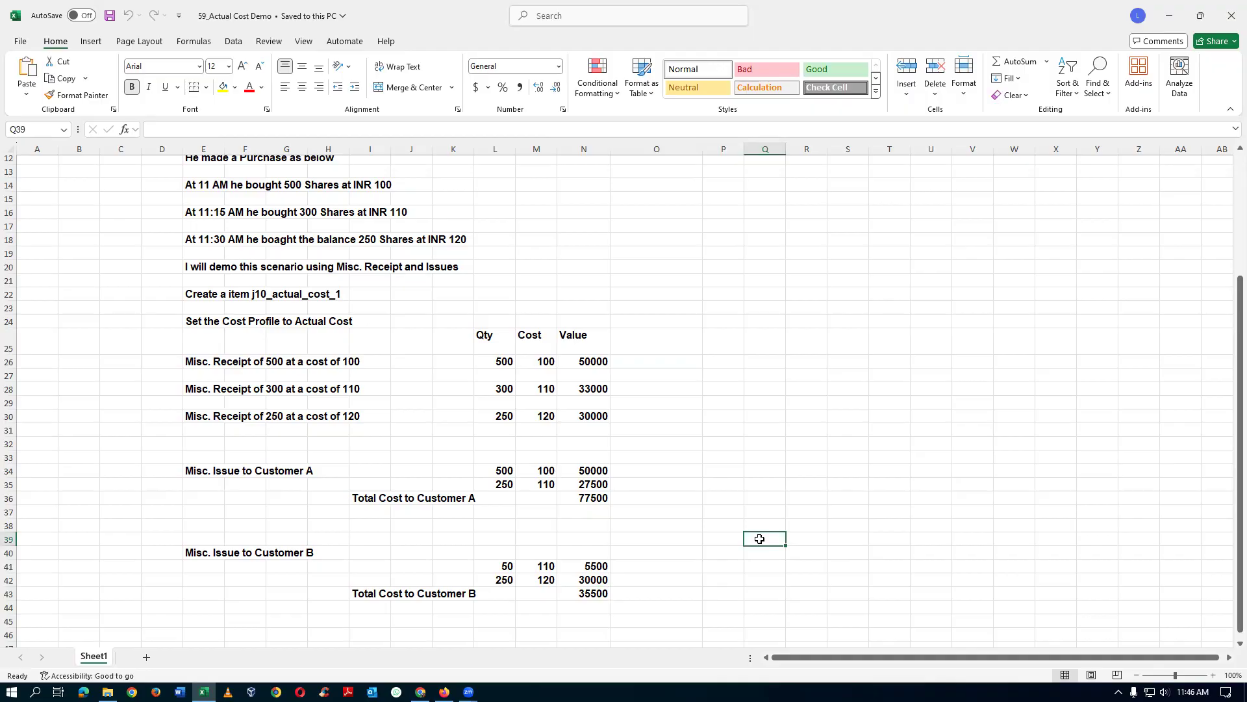
key(alt+Tab)
scroll(909, 406, up, 3)
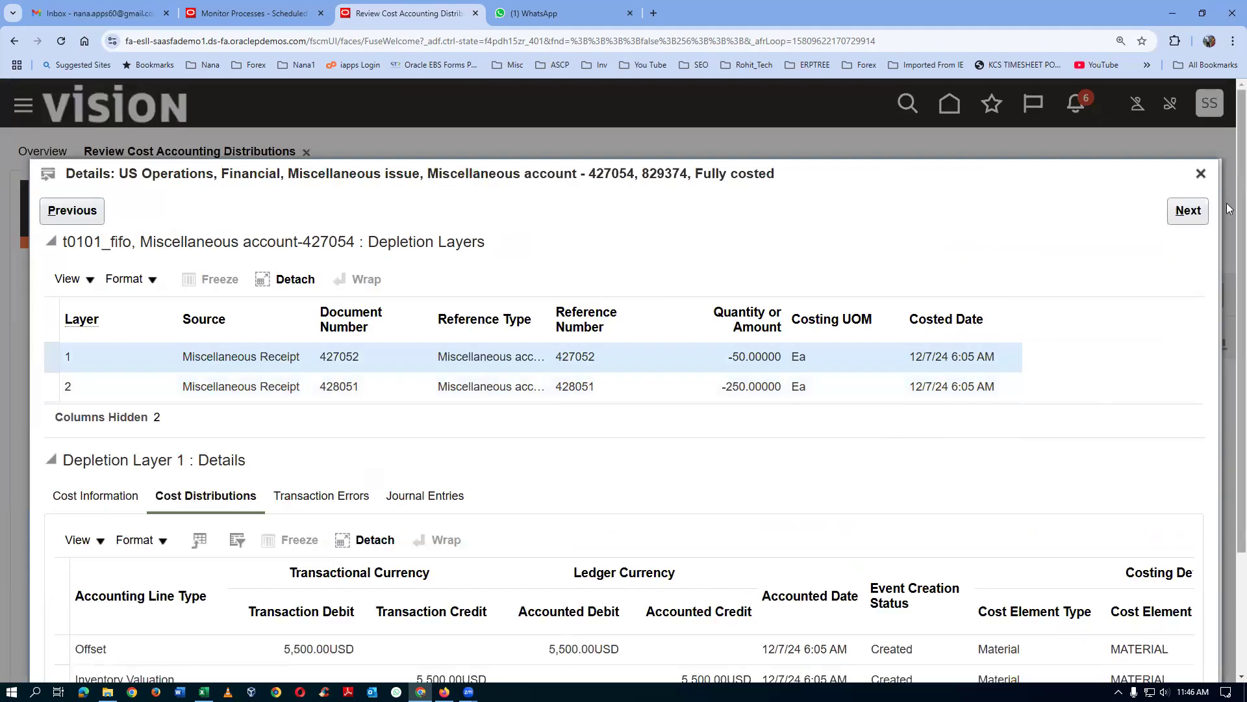
click(1201, 174)
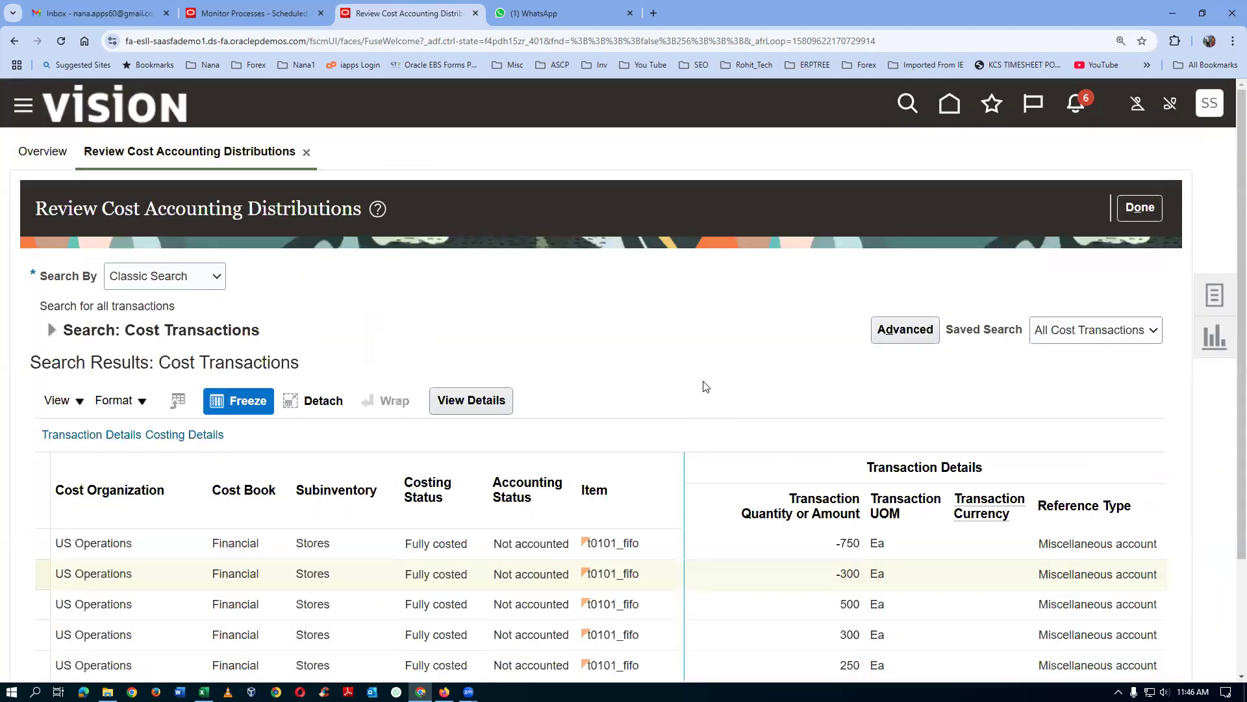